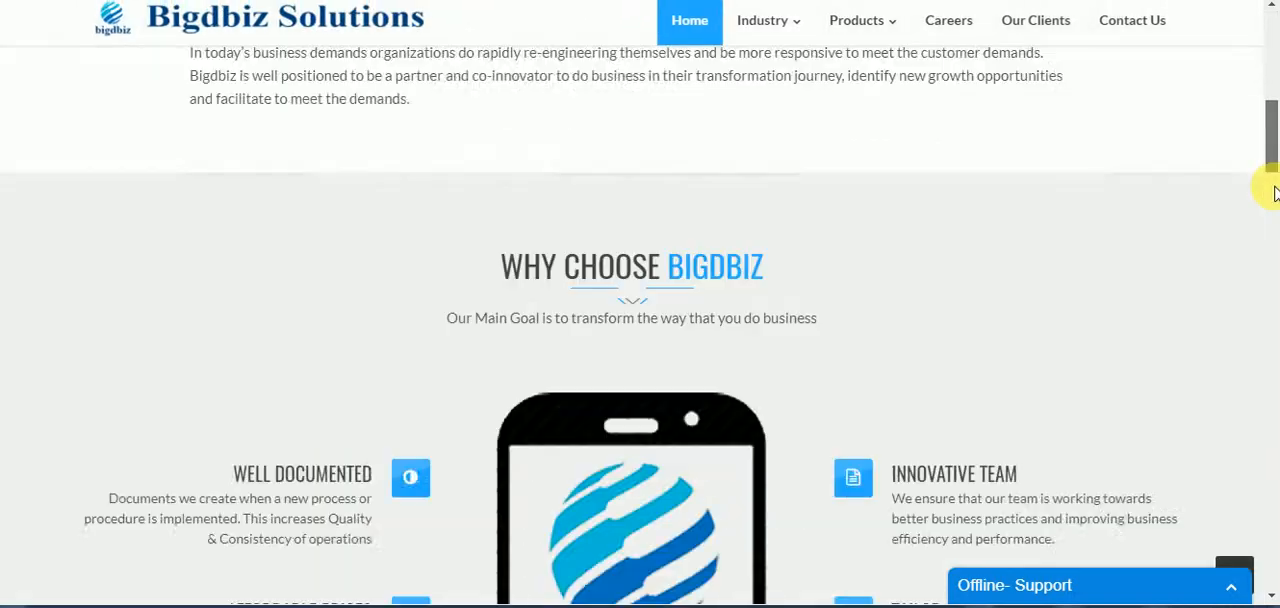
- Look through the services and products sections of the Bigdbiz Solutions home page
{"action": "scroll", "coordinate": [1272, 282], "scroll_direction": "down", "scroll_amount": 5}
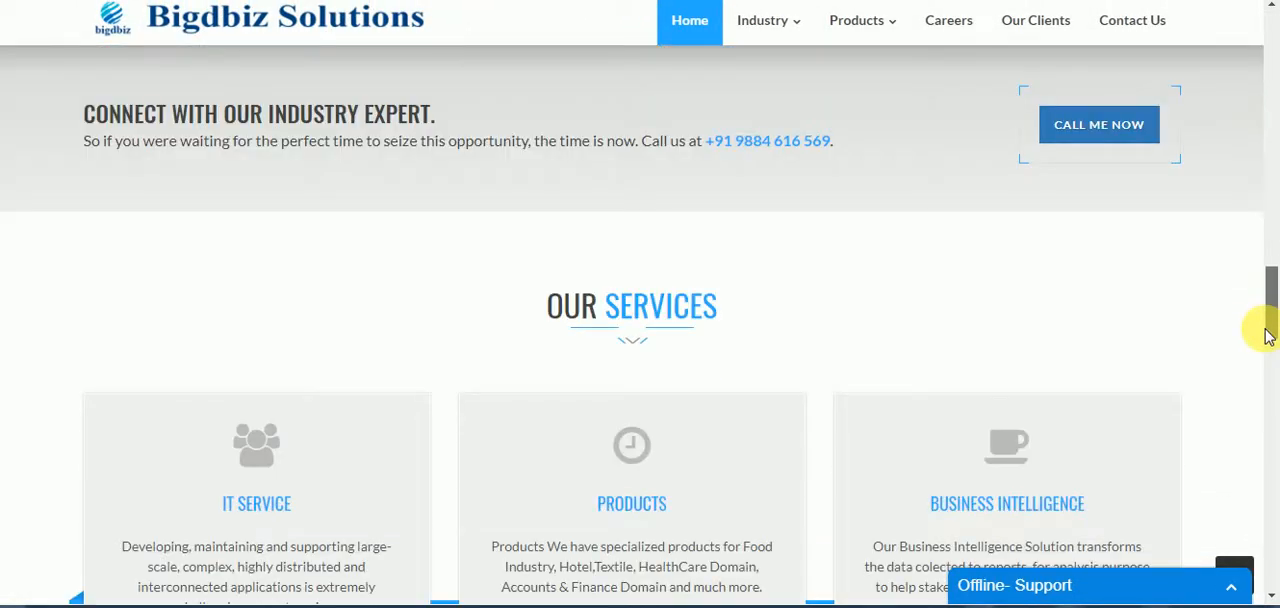
{"action": "scroll", "coordinate": [1265, 345], "scroll_direction": "down", "scroll_amount": 2}
{"action": "scroll", "coordinate": [1266, 380], "scroll_direction": "down", "scroll_amount": 2}
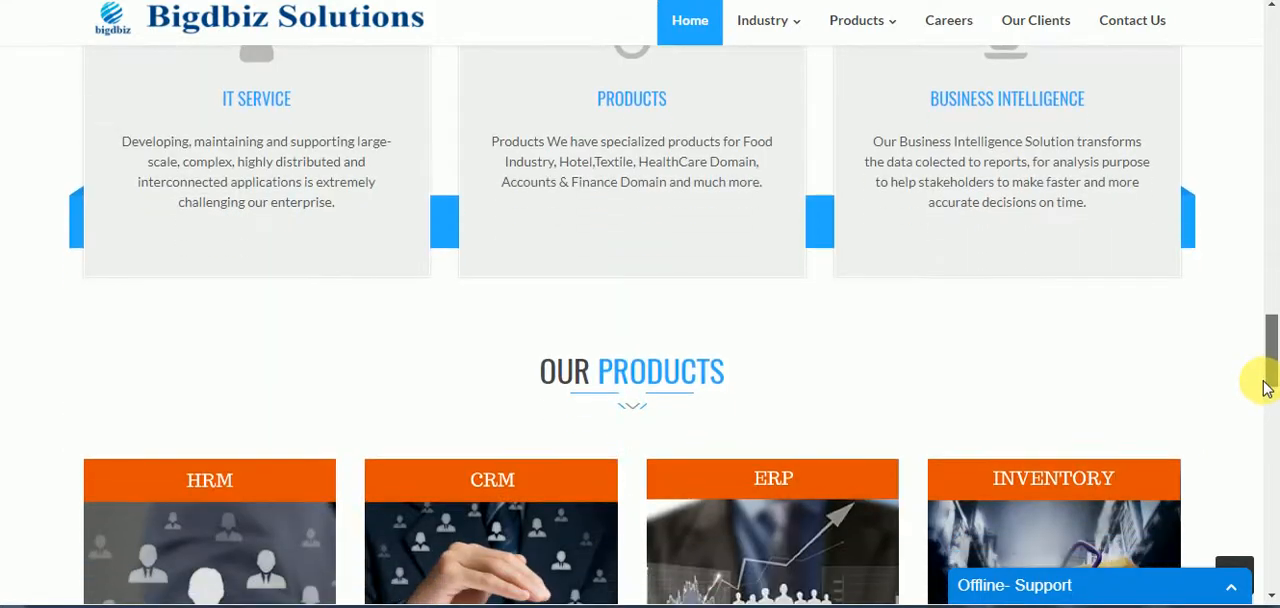
{"action": "scroll", "coordinate": [1265, 388], "scroll_direction": "down", "scroll_amount": 3}
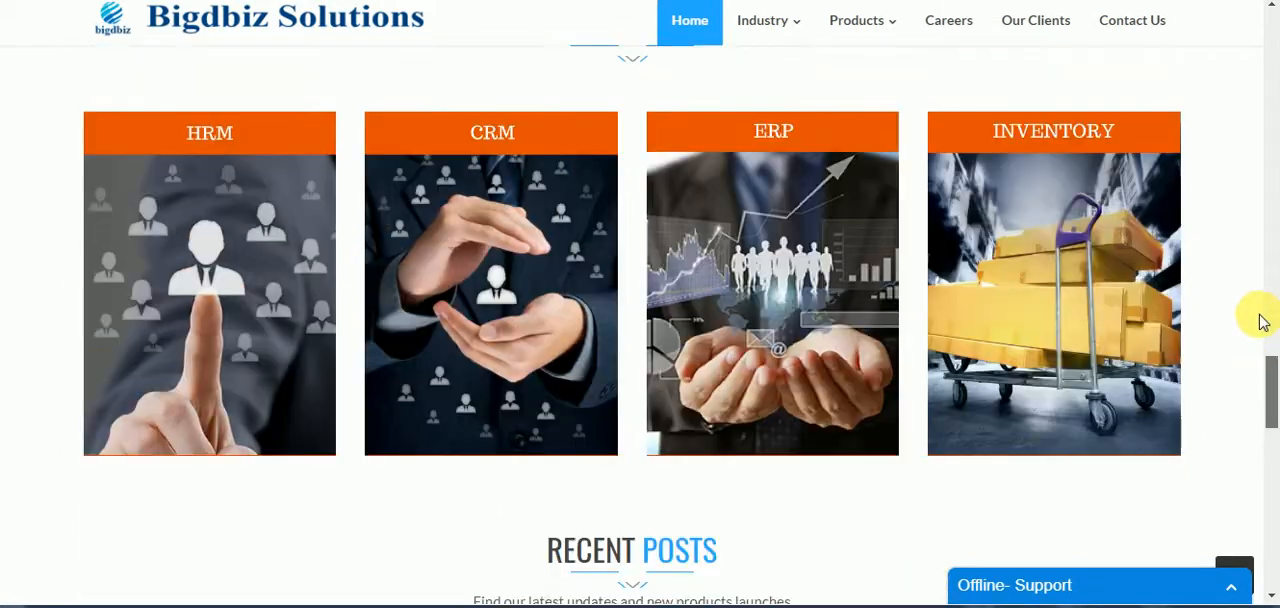
{"action": "scroll", "coordinate": [1262, 320], "scroll_direction": "up", "scroll_amount": 15}
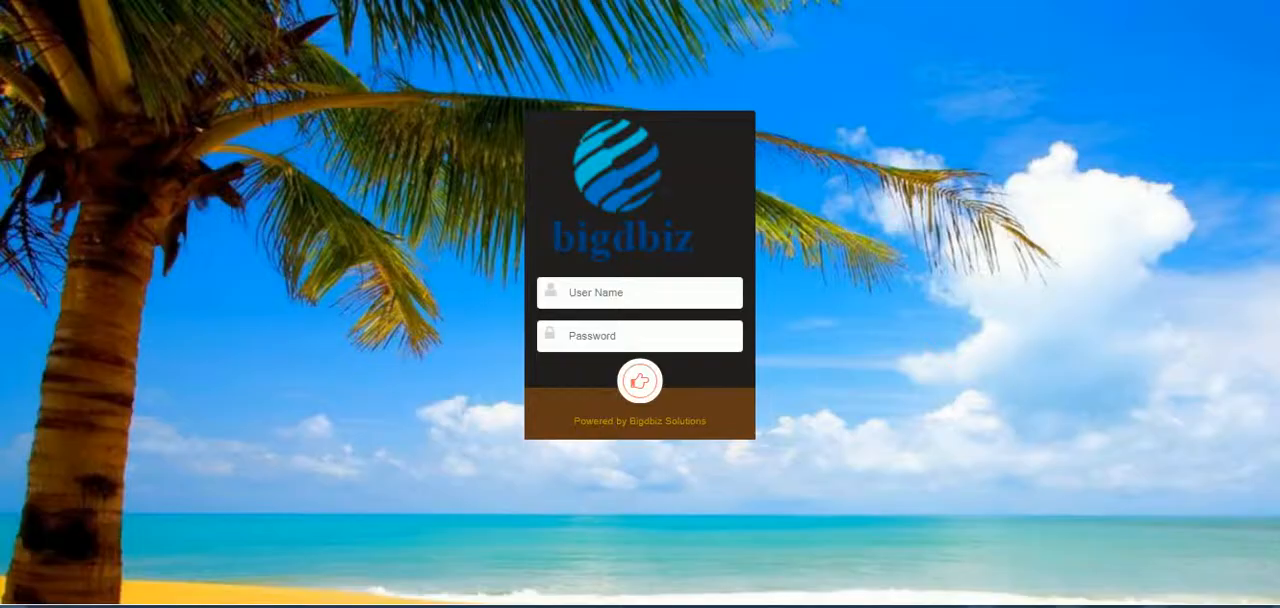
- Sign in to the hotel management system with the user name admin and the account password
{"action": "left_click", "coordinate": [653, 300]}
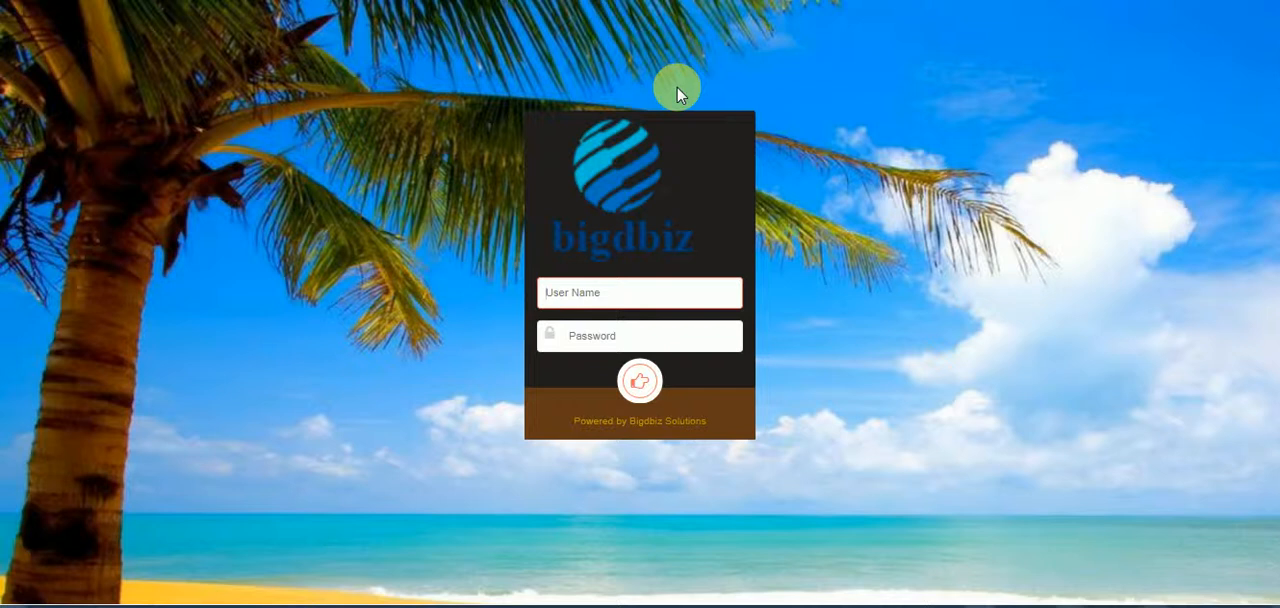
{"action": "left_click", "coordinate": [623, 297]}
{"action": "type", "text": "admin"}
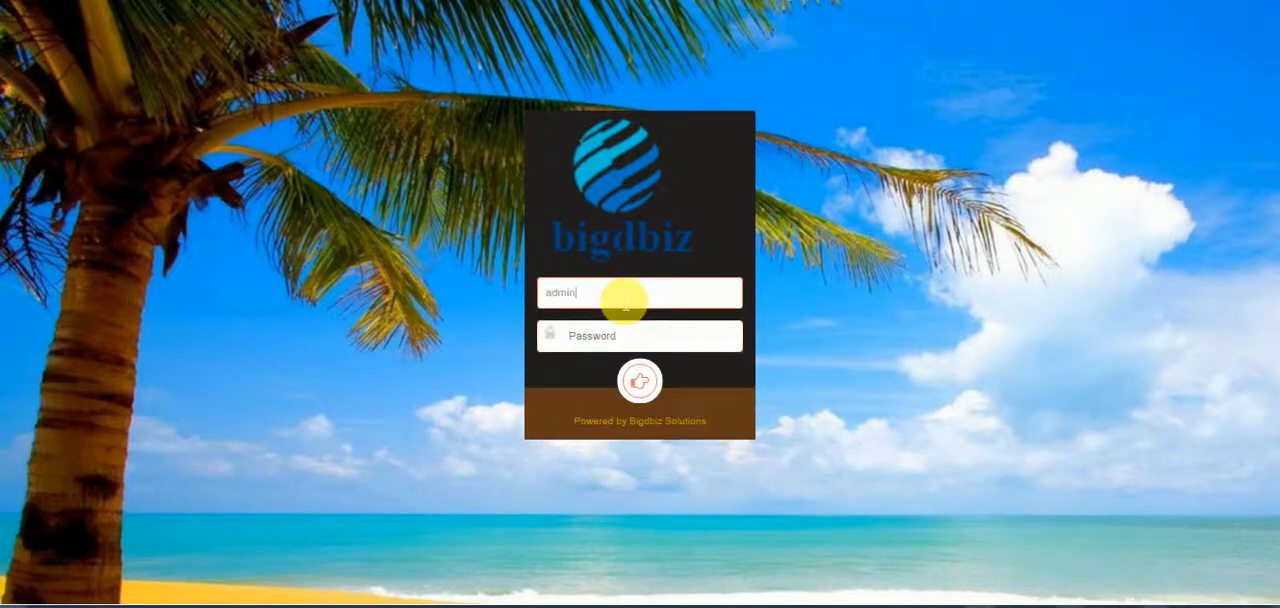
{"action": "key", "text": "Tab"}
{"action": "type", "text": "123456"}
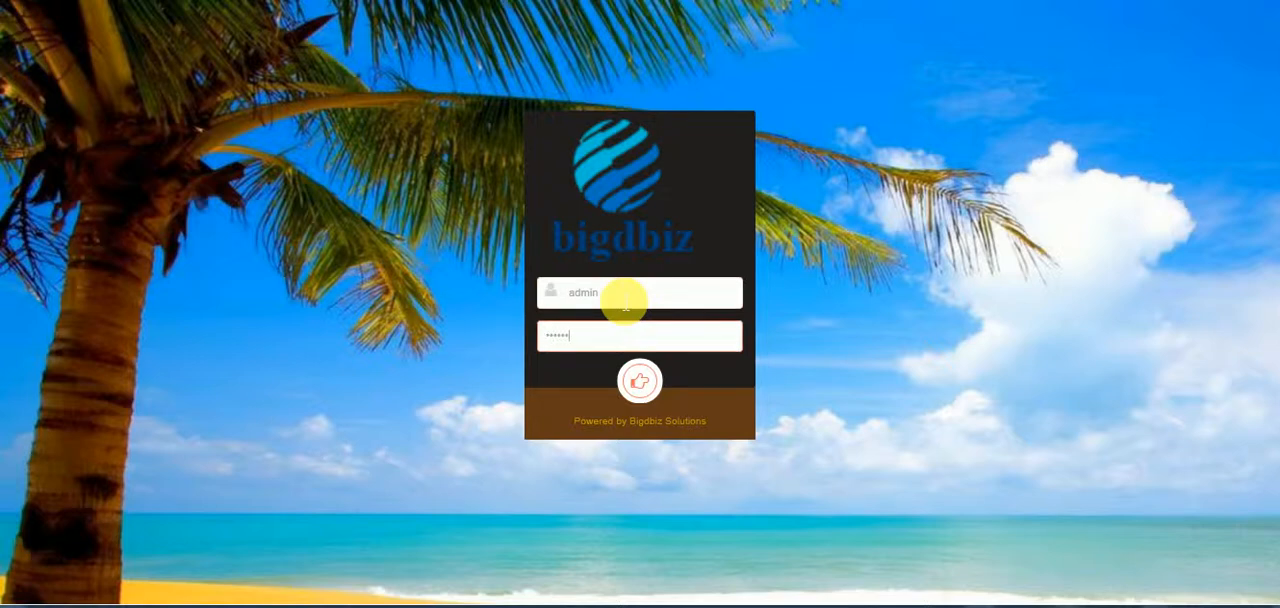
{"action": "key", "text": "Return"}
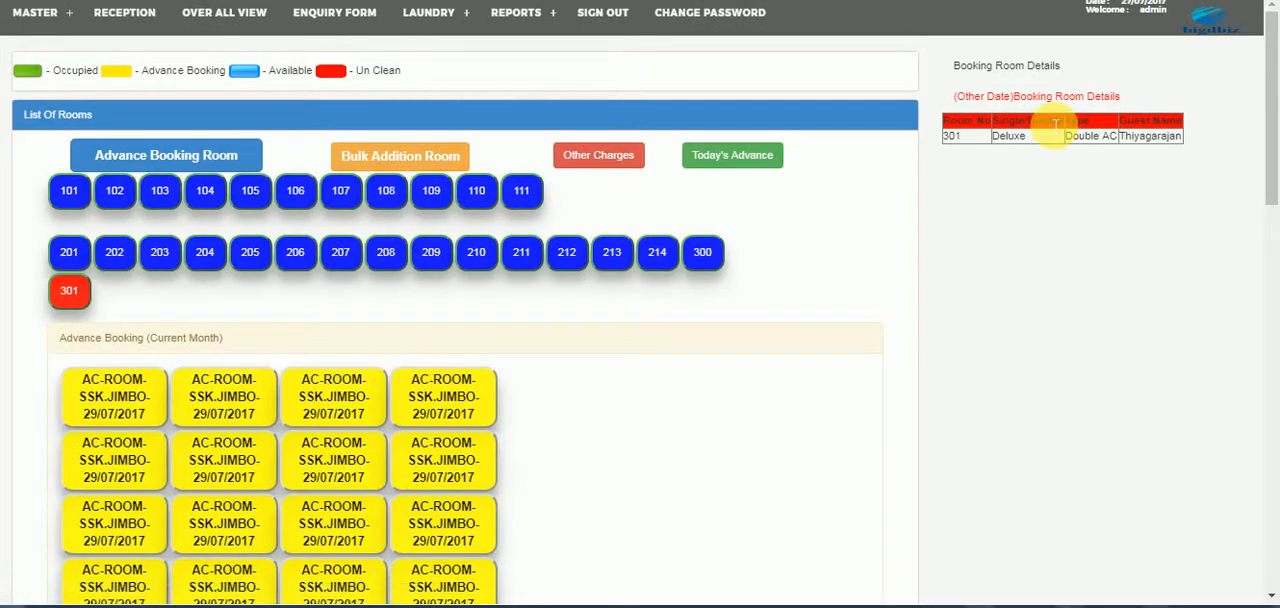
- Open the dashboard and review its room occupancy and booking history overview
{"action": "left_click", "coordinate": [1199, 40]}
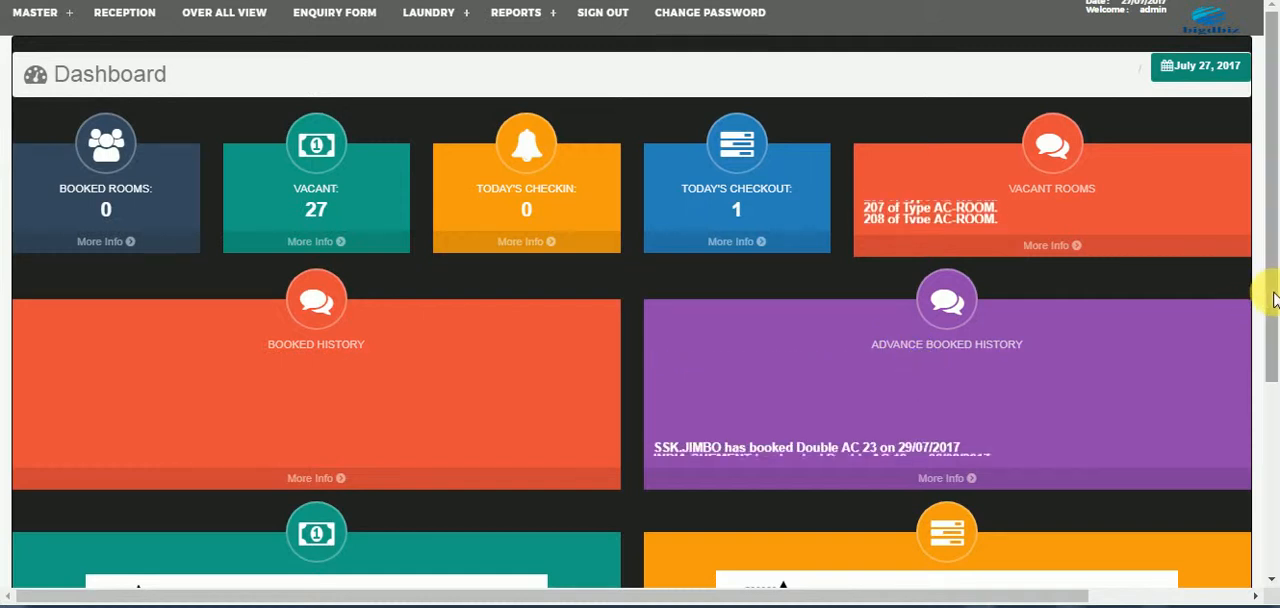
{"action": "left_click_drag", "start_coordinate": [1274, 298], "coordinate": [1274, 193]}
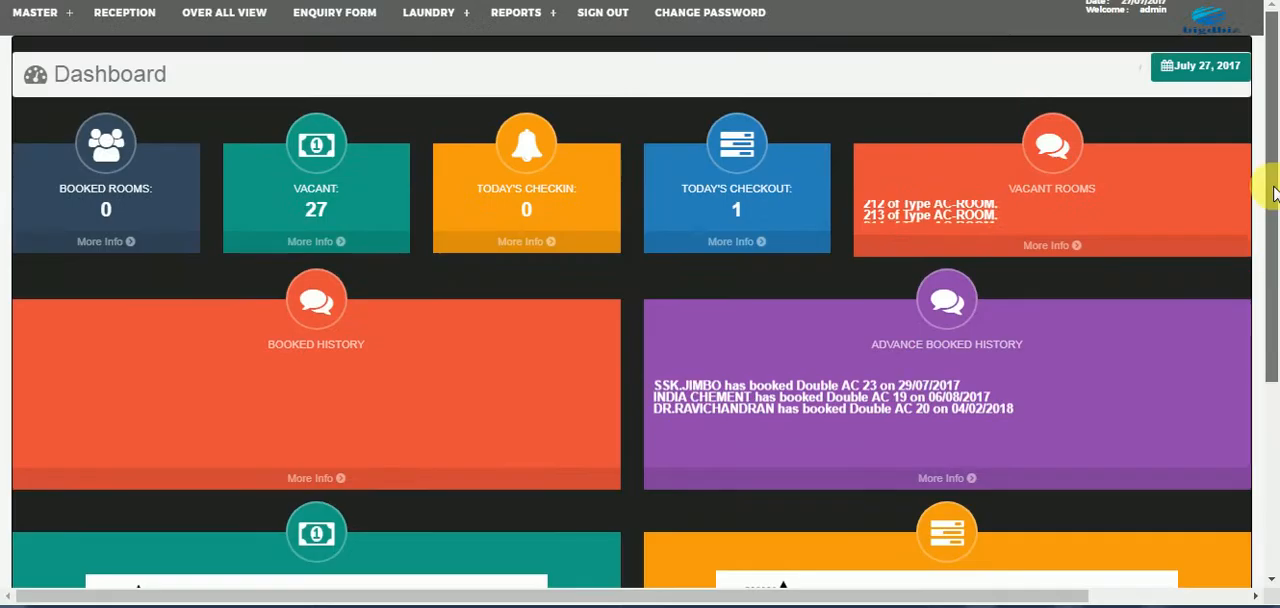
- Open the Room Type master and enter King suite as the name of a new room type
{"action": "left_click", "coordinate": [50, 15]}
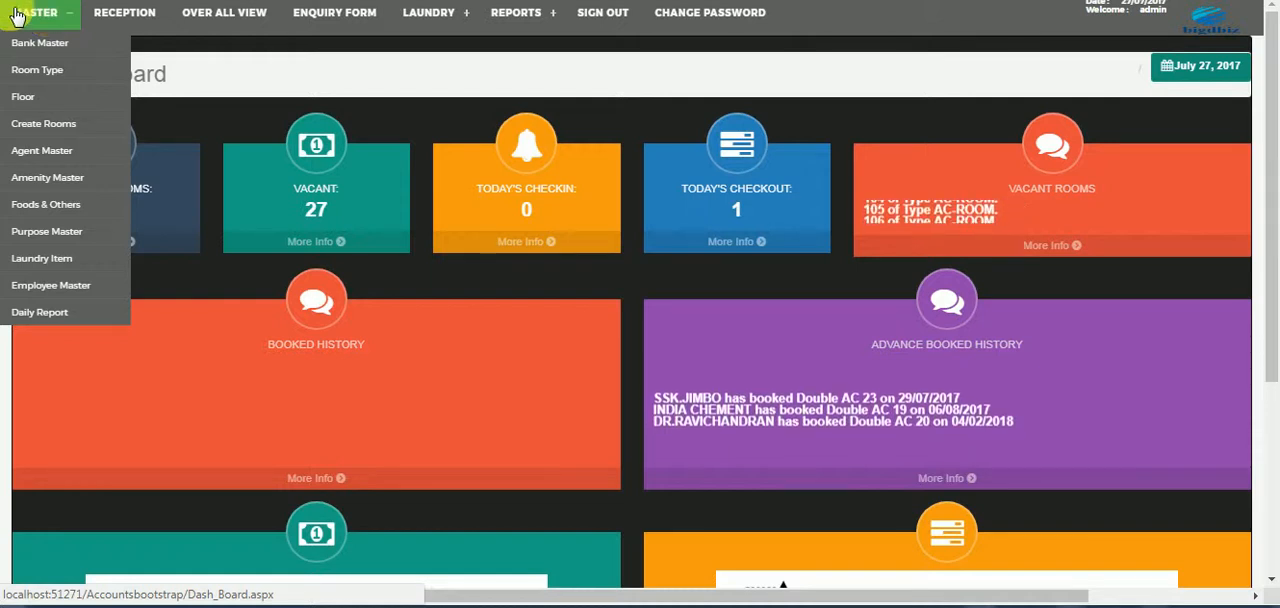
{"action": "left_click", "coordinate": [17, 14]}
{"action": "left_click", "coordinate": [30, 14]}
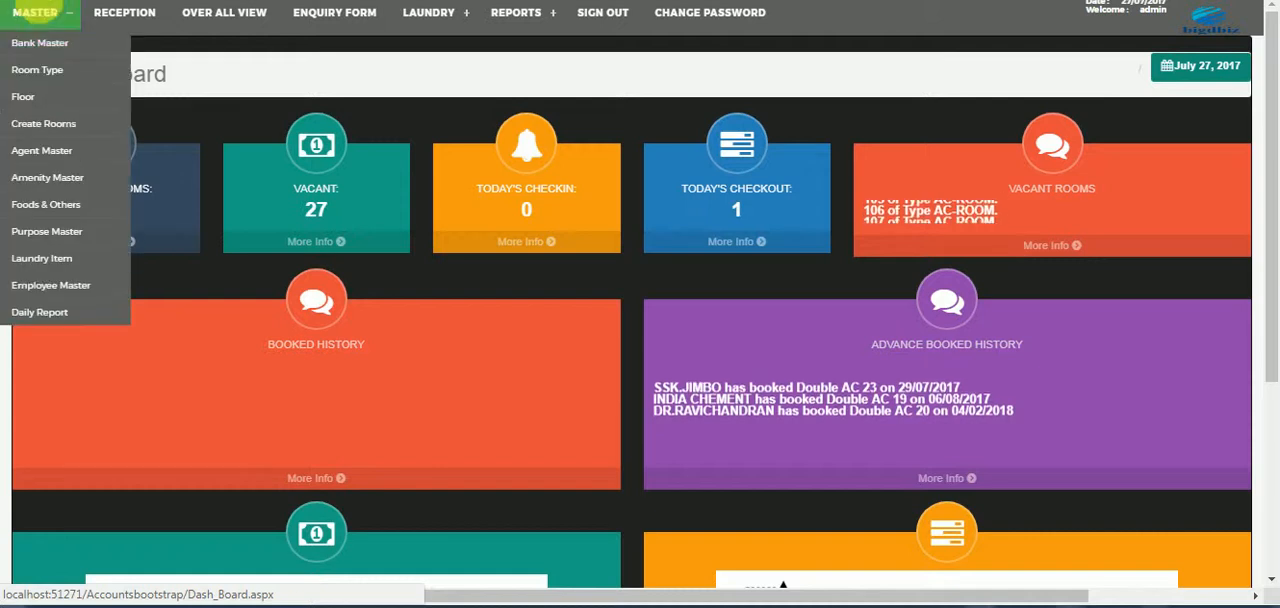
{"action": "left_click", "coordinate": [42, 74]}
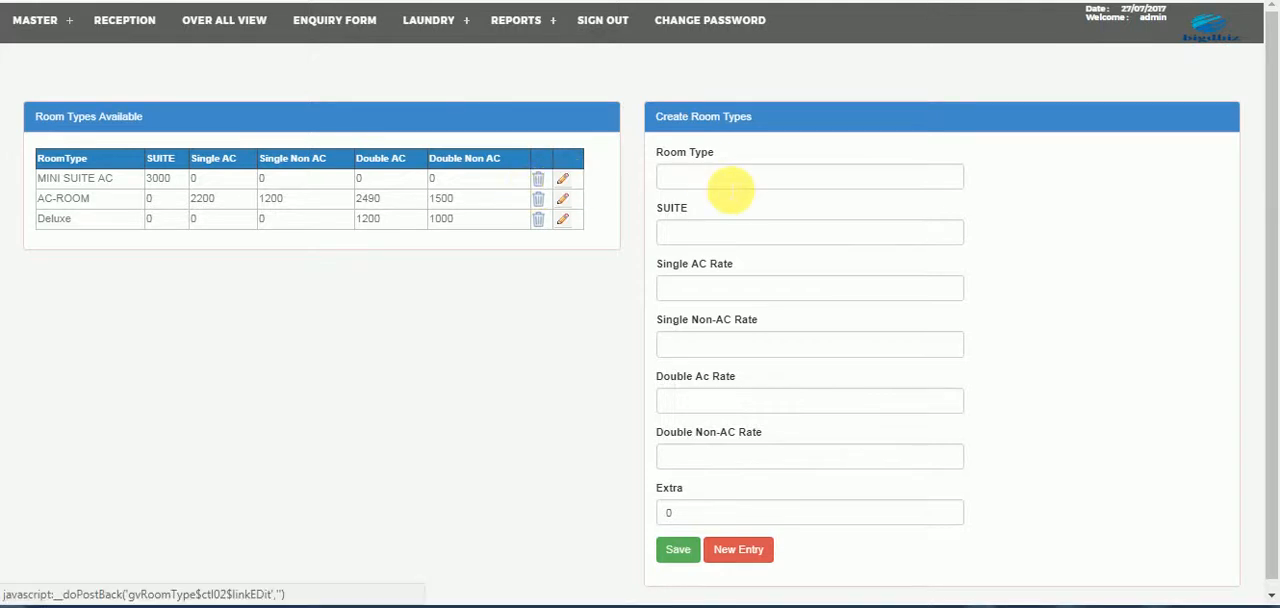
{"action": "left_click", "coordinate": [720, 177]}
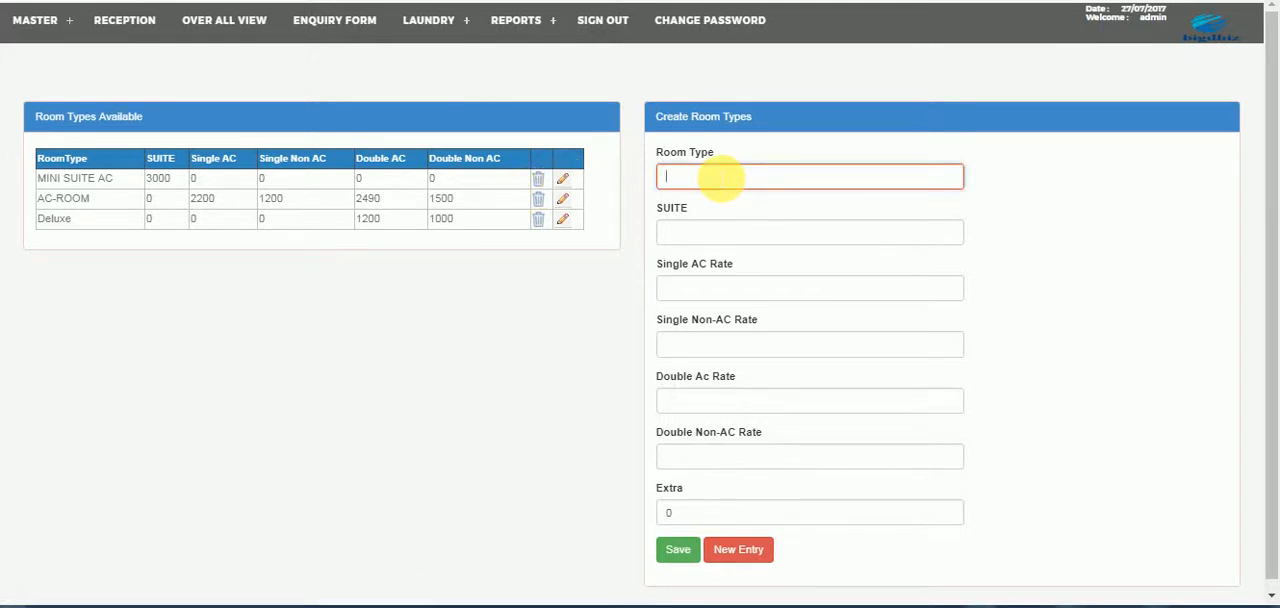
{"action": "type", "text": "King"}
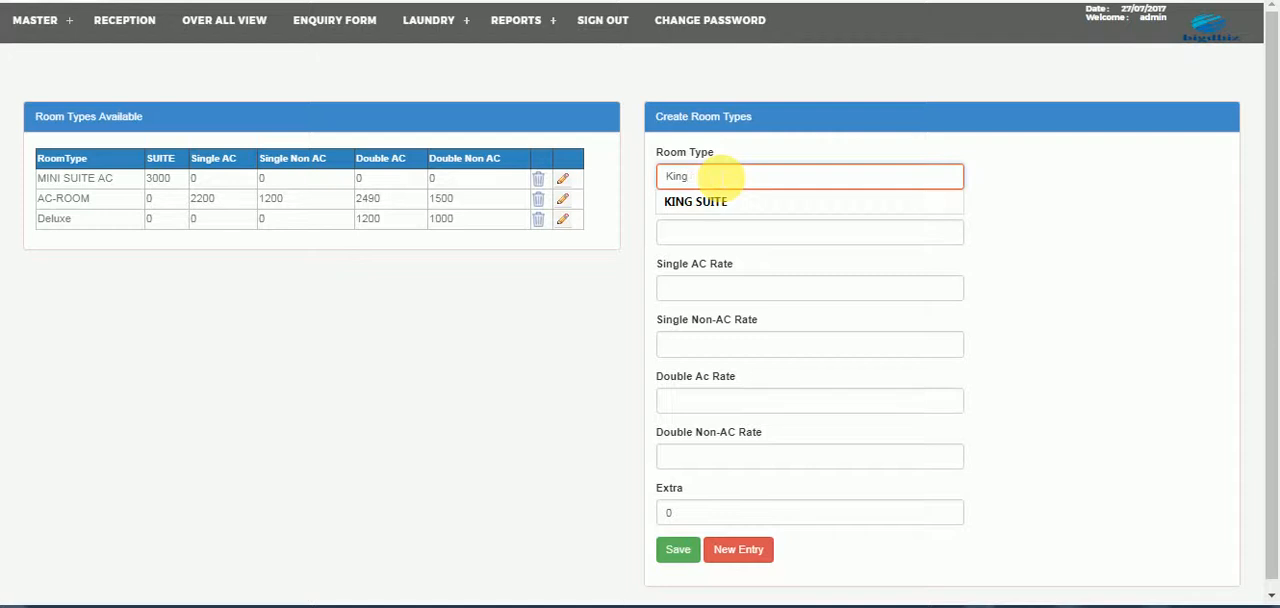
{"action": "type", "text": " suite"}
{"action": "key", "text": "Tab"}
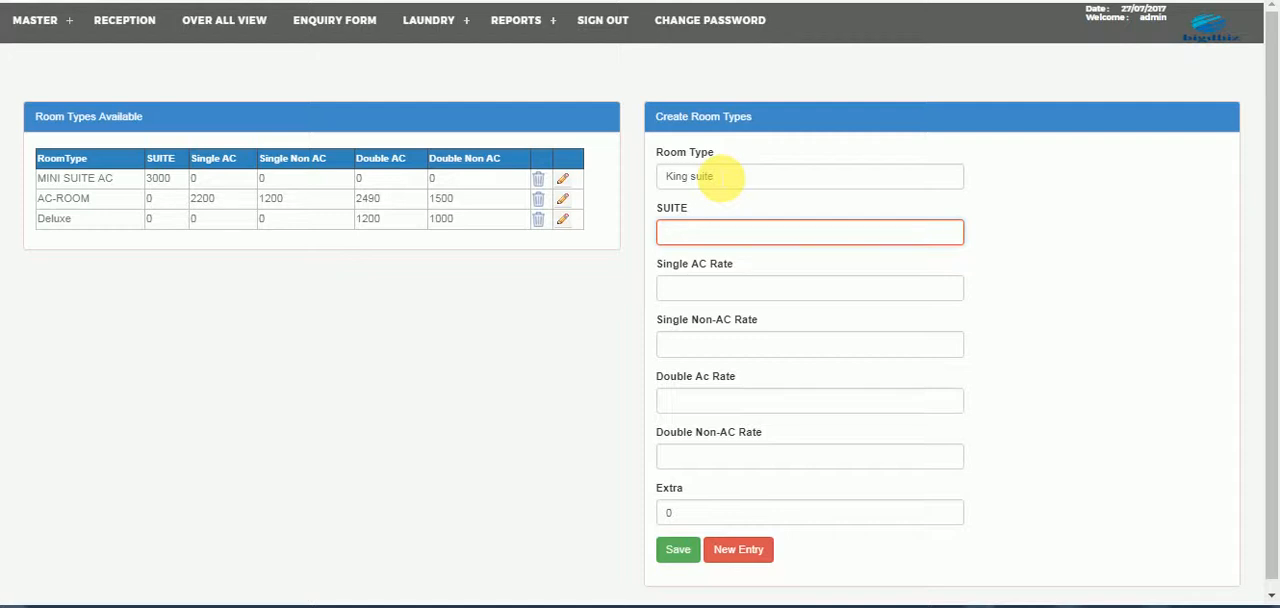
- Set the King suite's suite rate to 7500 and both its single AC and single non-AC rates to 2000
{"action": "type", "text": "7500"}
{"action": "key", "text": "Tab"}
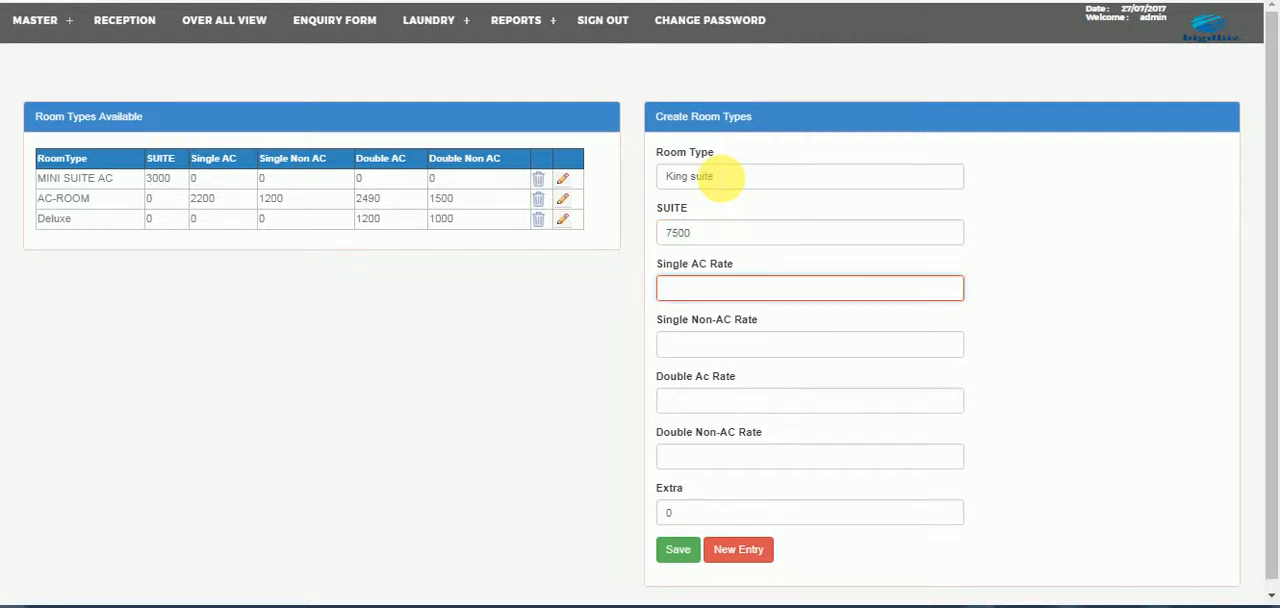
{"action": "type", "text": "2000"}
{"action": "key", "text": "Tab"}
{"action": "key", "text": "Tab"}
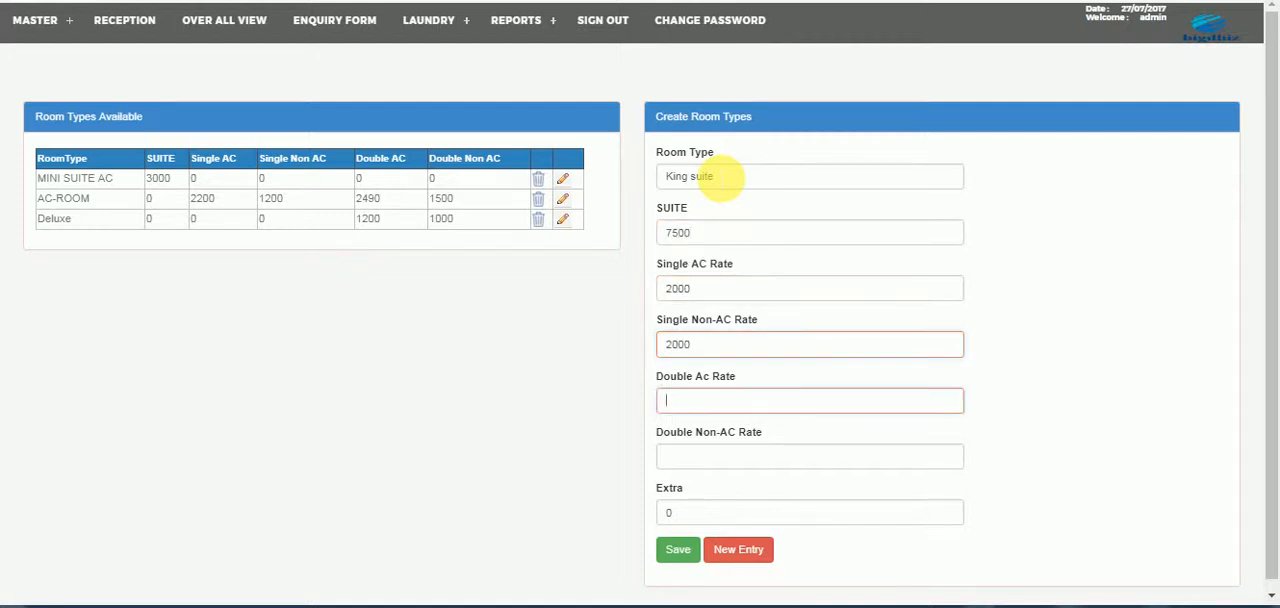
- Set the double AC rate to 5000 and the double non-AC rate to 4500, and save the room type
{"action": "type", "text": "5000"}
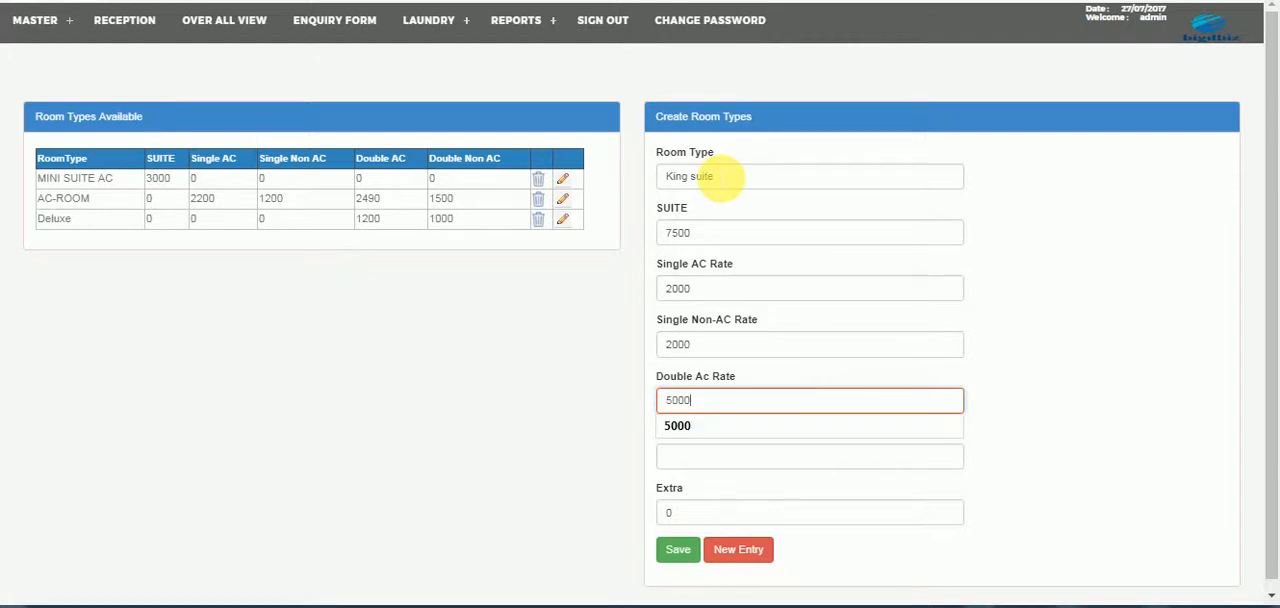
{"action": "key", "text": "Tab"}
{"action": "type", "text": "4500"}
{"action": "key", "text": "Tab"}
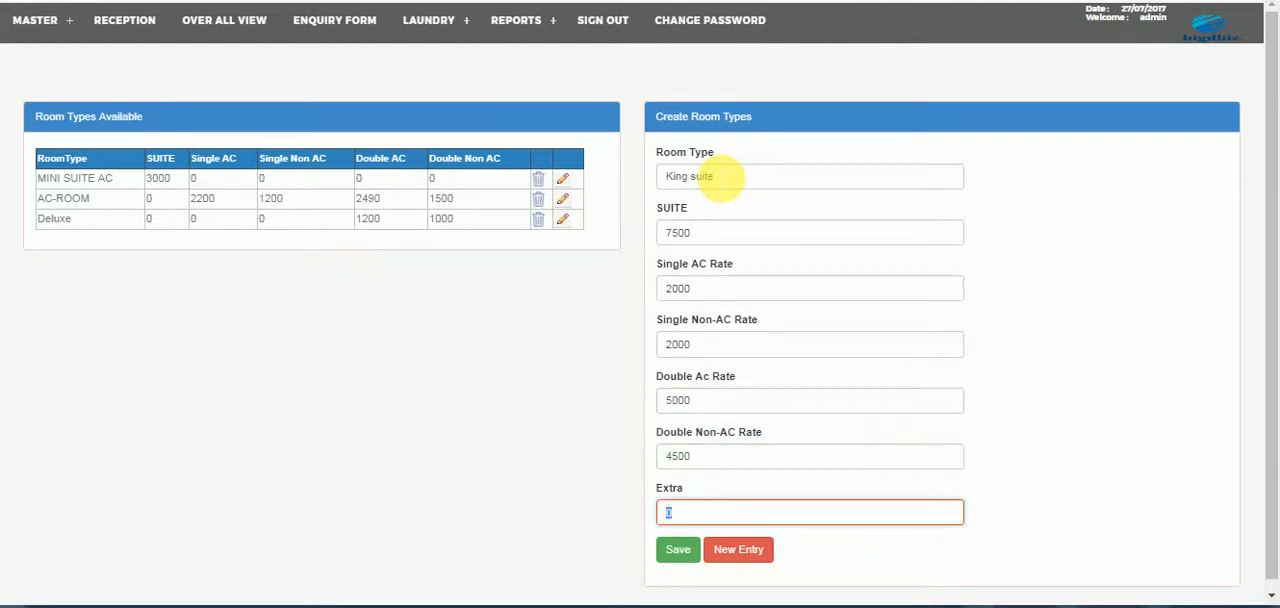
{"action": "key", "text": "Tab"}
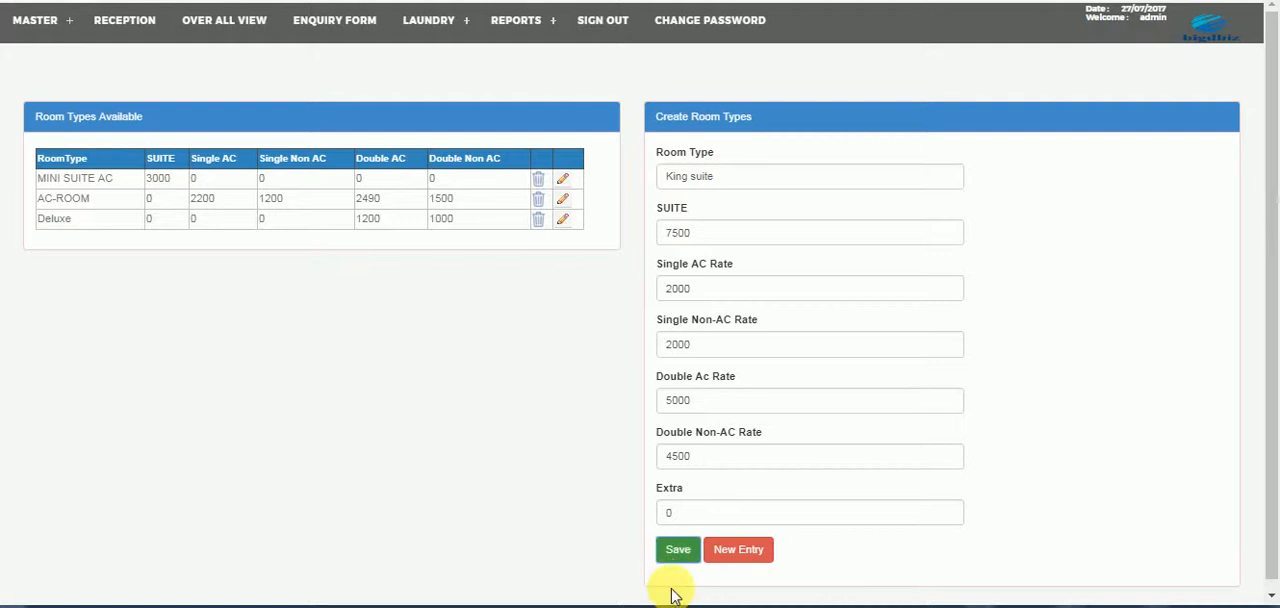
{"action": "left_click", "coordinate": [680, 552]}
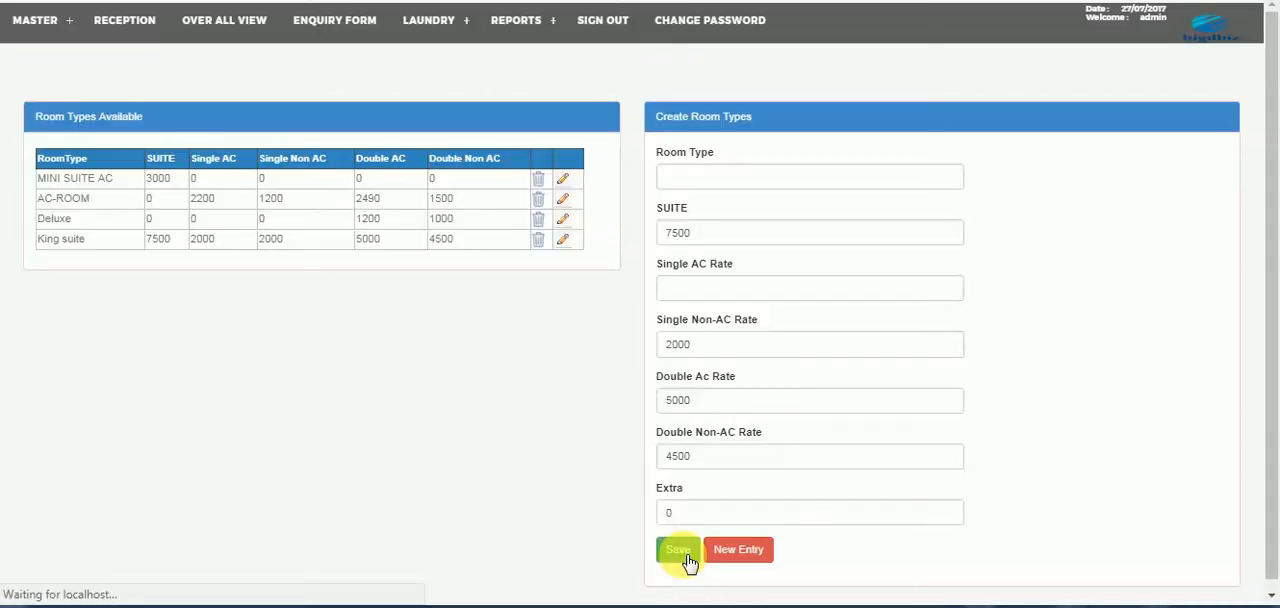
- Add a floor named SECOND FLOOR with series 301 in the Floor master and save it
{"action": "left_click", "coordinate": [63, 37]}
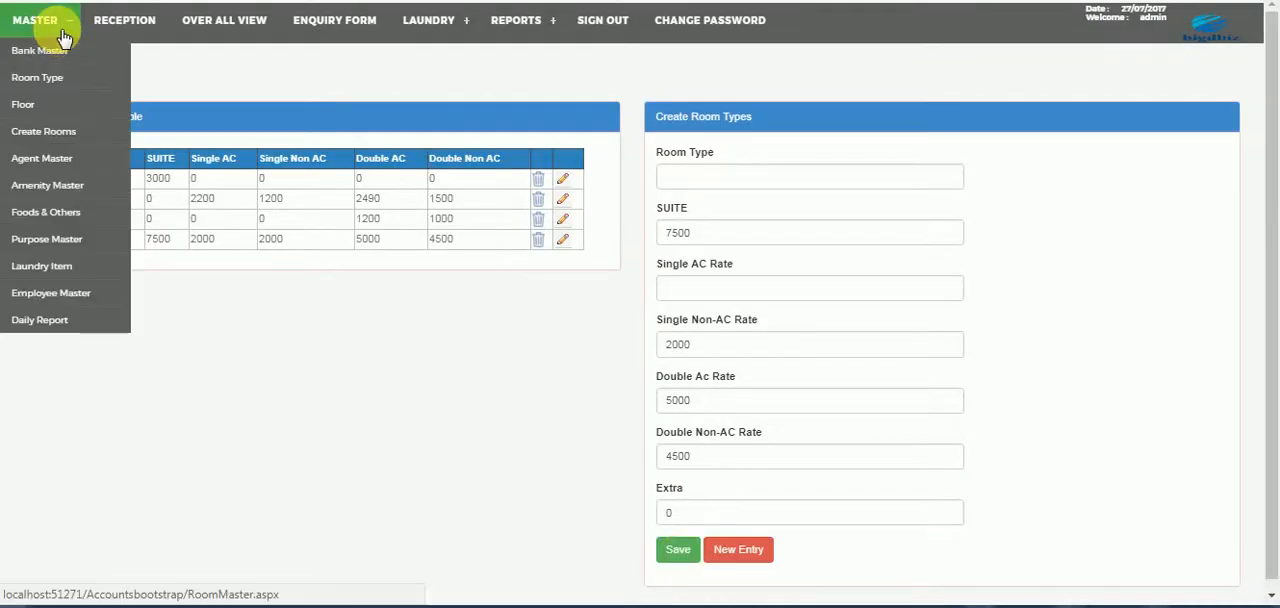
{"action": "left_click", "coordinate": [32, 104]}
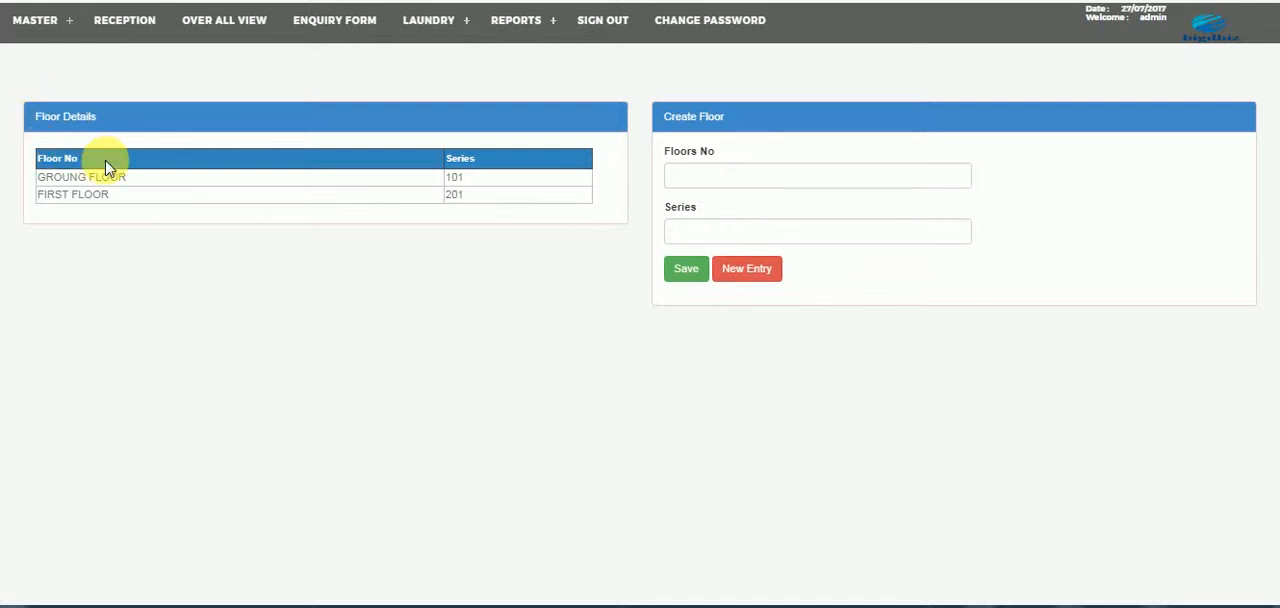
{"action": "left_click", "coordinate": [735, 180]}
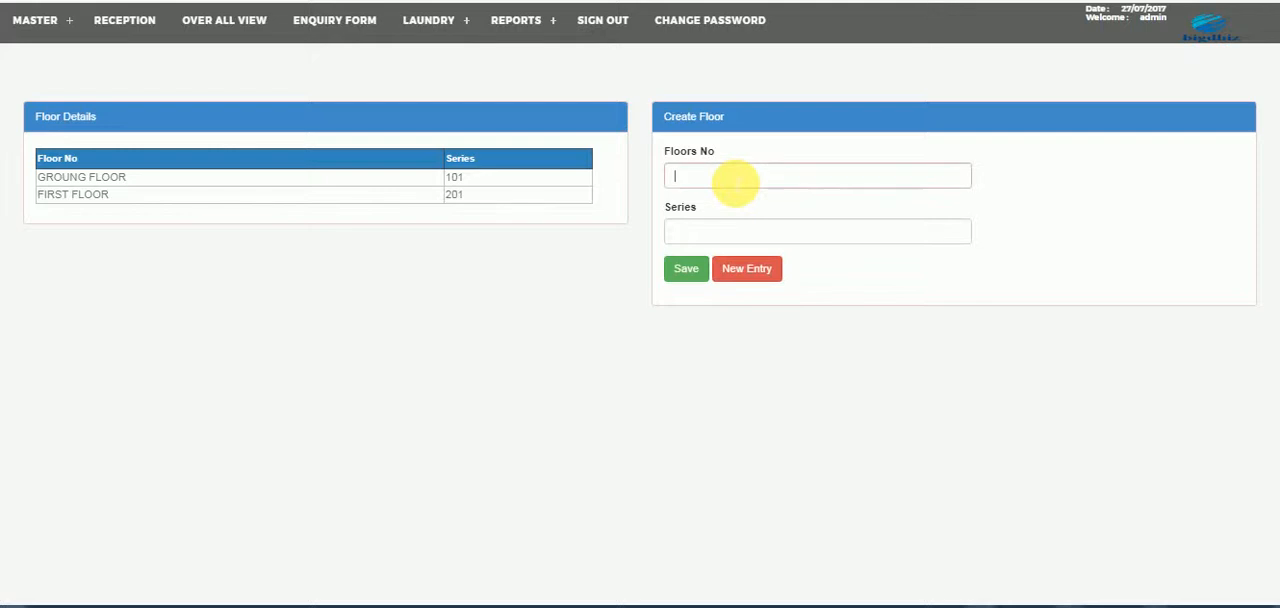
{"action": "type", "text": "se"}
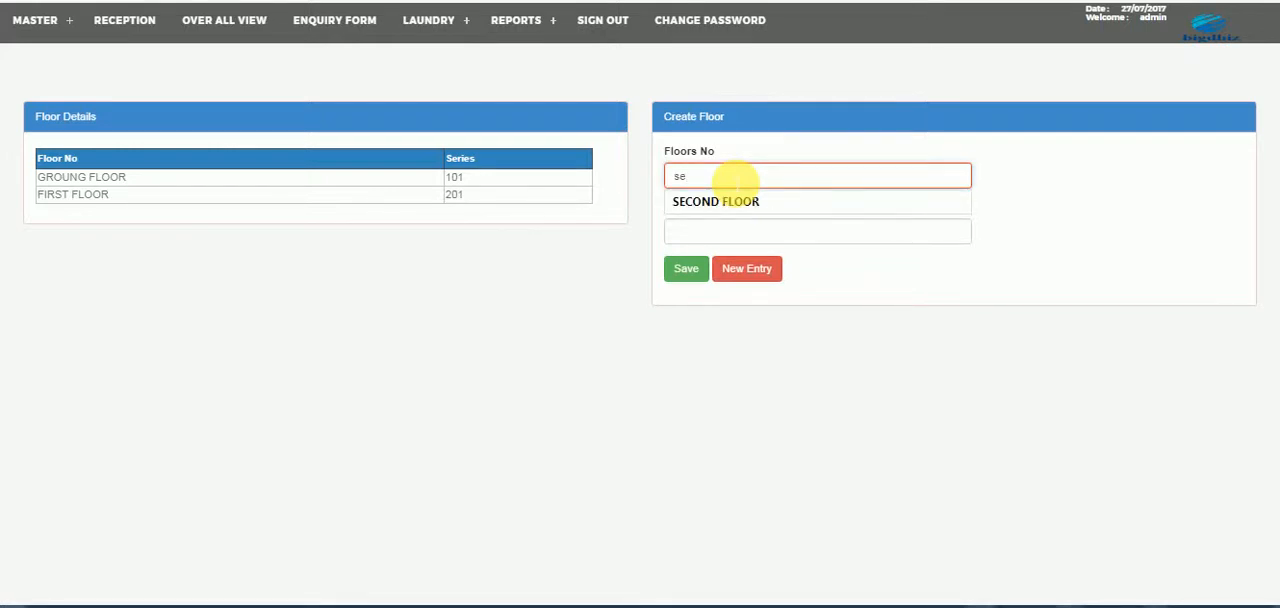
{"action": "key", "text": "Down"}
{"action": "key", "text": "Return"}
{"action": "key", "text": "Tab"}
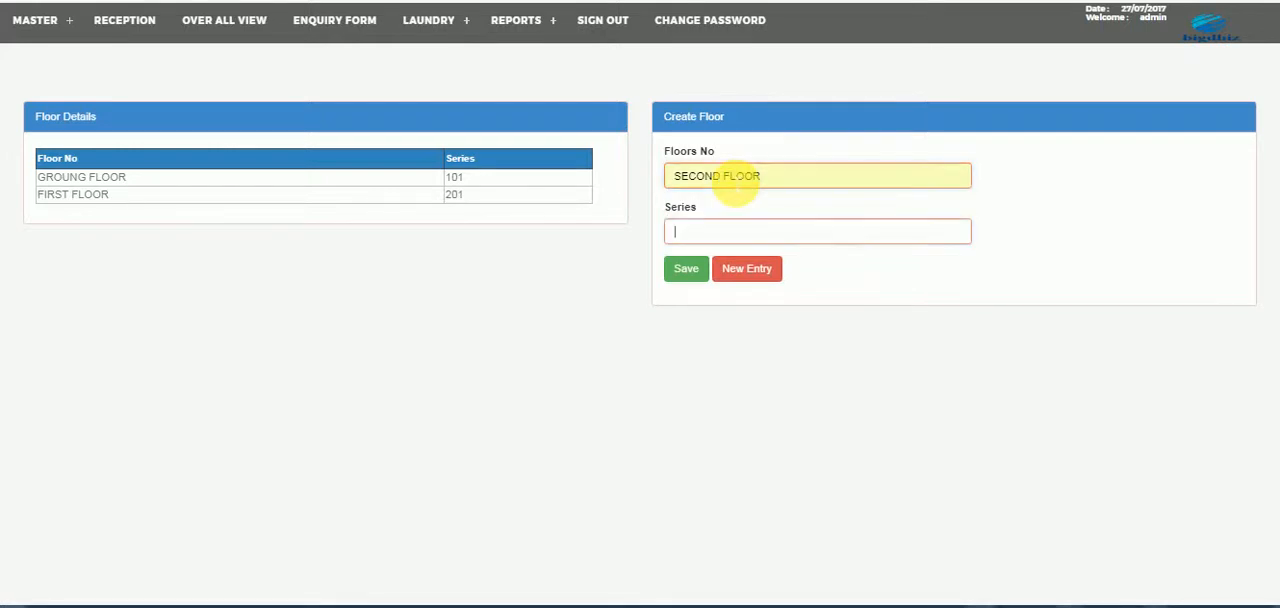
{"action": "type", "text": "301"}
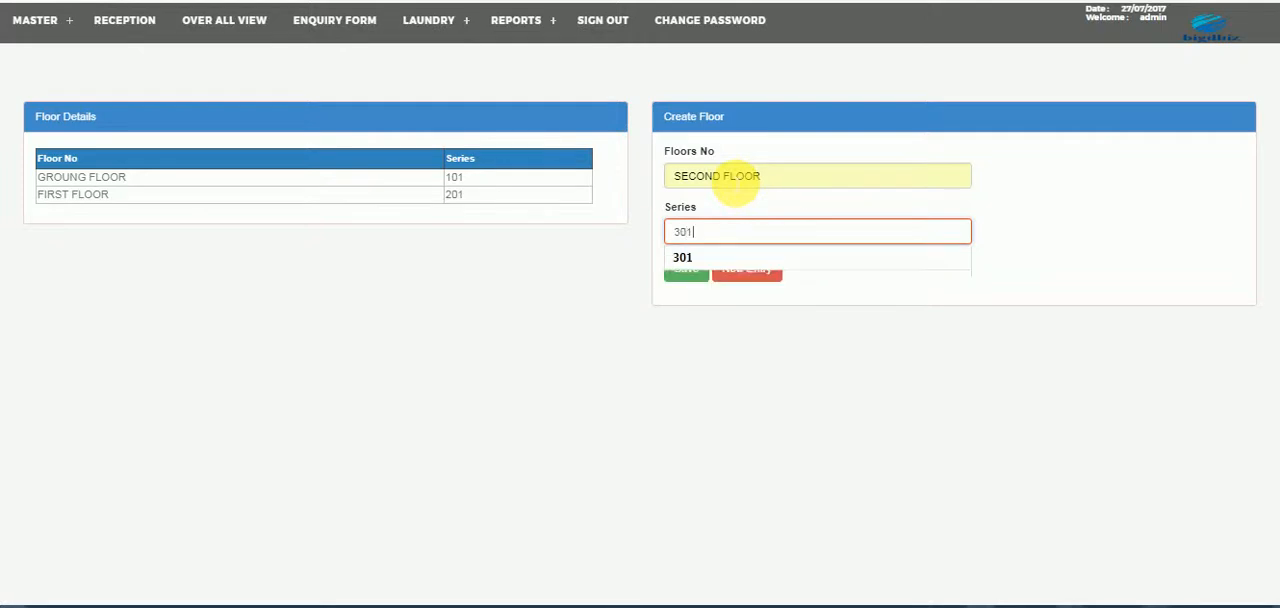
{"action": "key", "text": "Tab"}
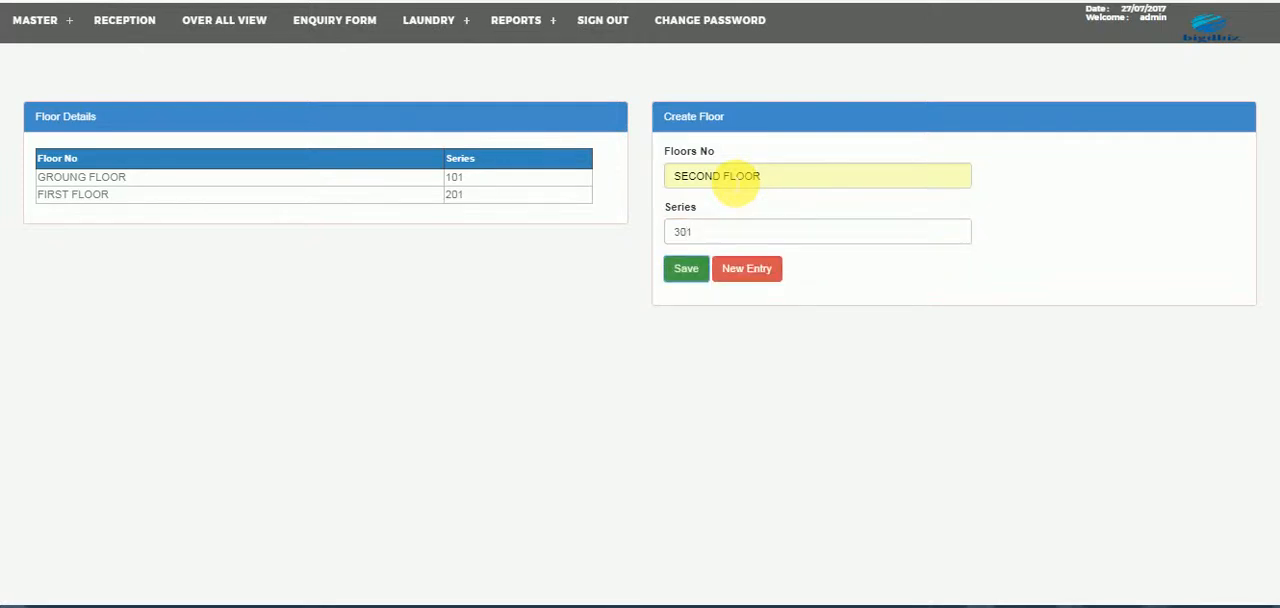
{"action": "left_click", "coordinate": [678, 272]}
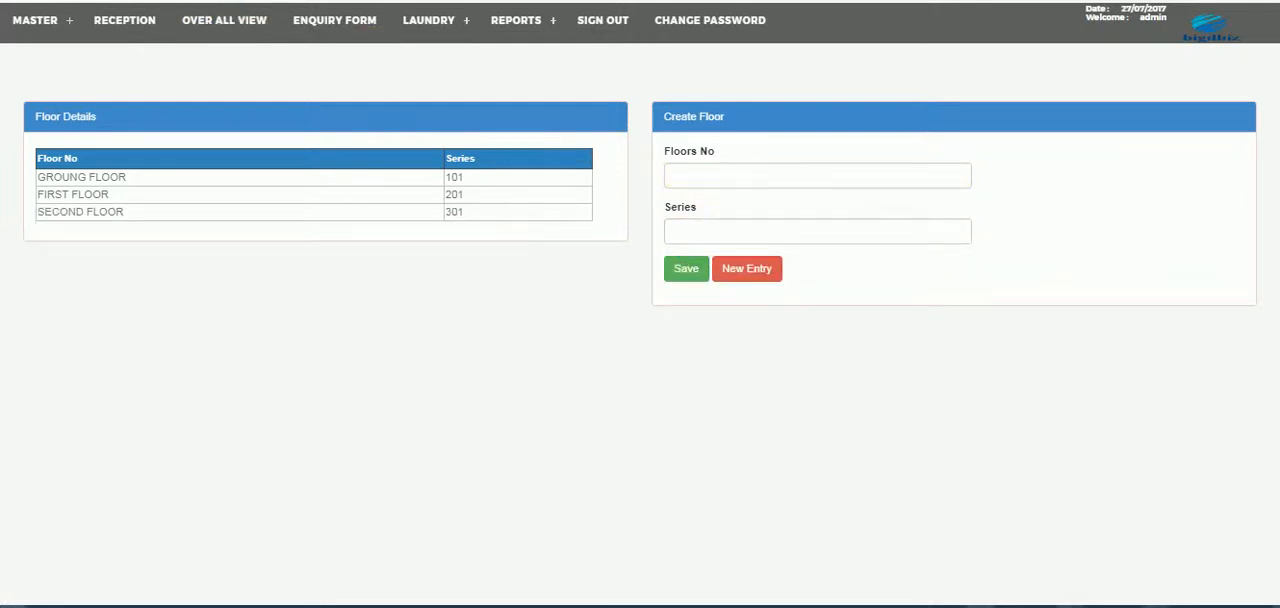
- Open the Create Rooms form and choose King suite as the new room's type
{"action": "left_click", "coordinate": [36, 20]}
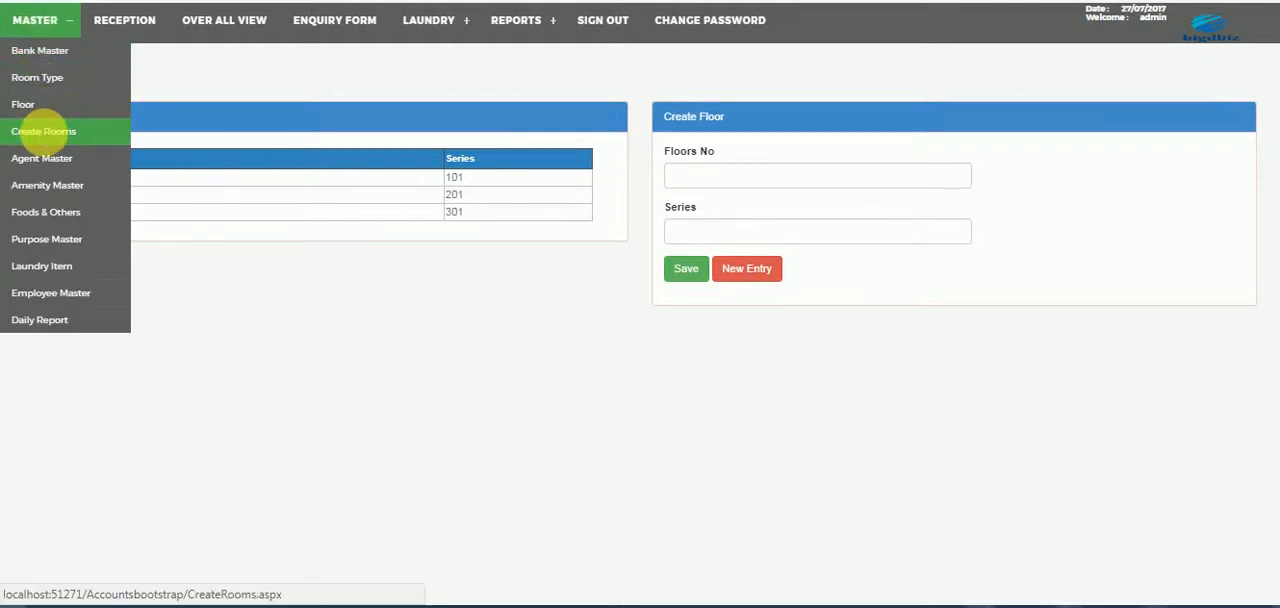
{"action": "left_click", "coordinate": [45, 138]}
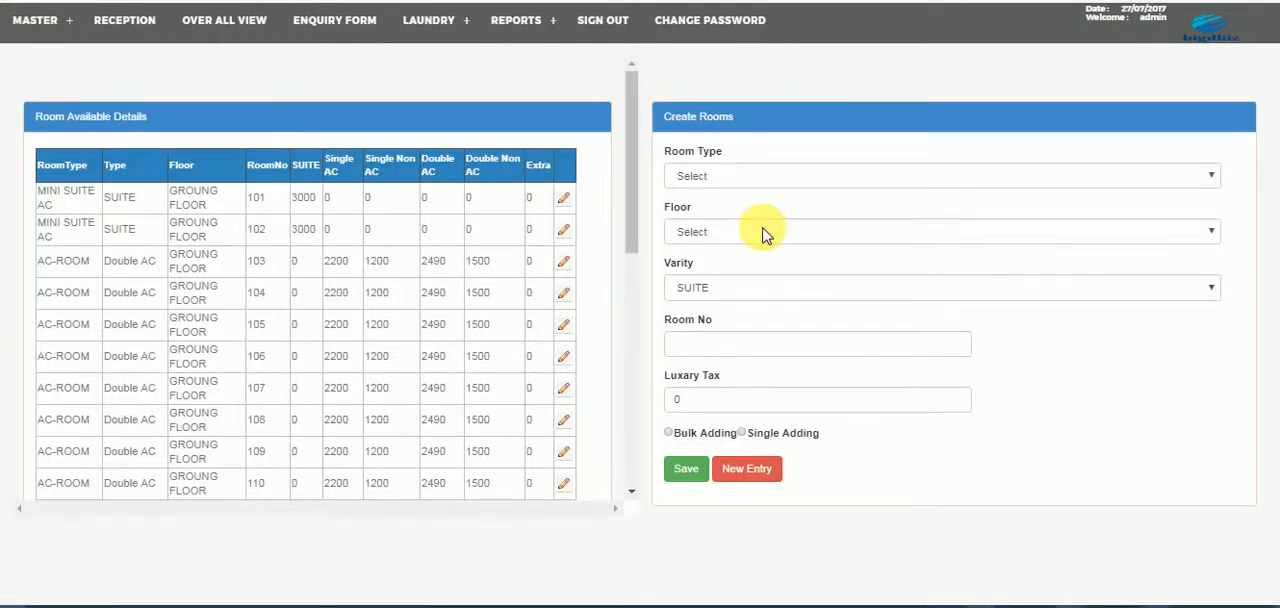
{"action": "left_click", "coordinate": [780, 350]}
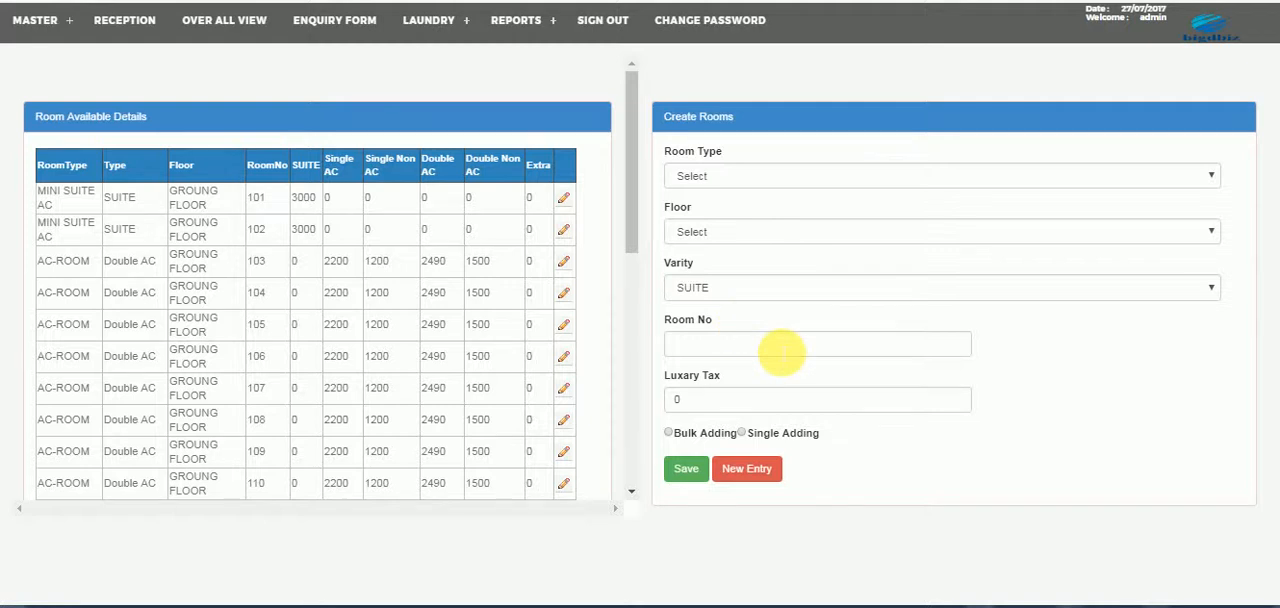
{"action": "left_click", "coordinate": [771, 175]}
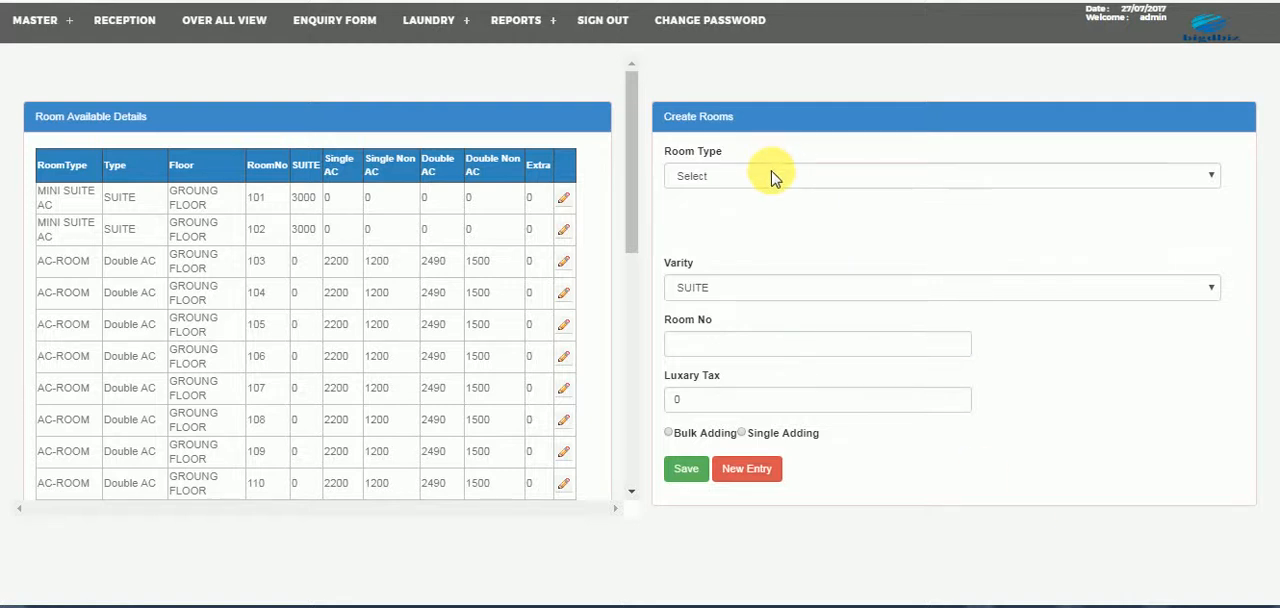
{"action": "left_click", "coordinate": [729, 253]}
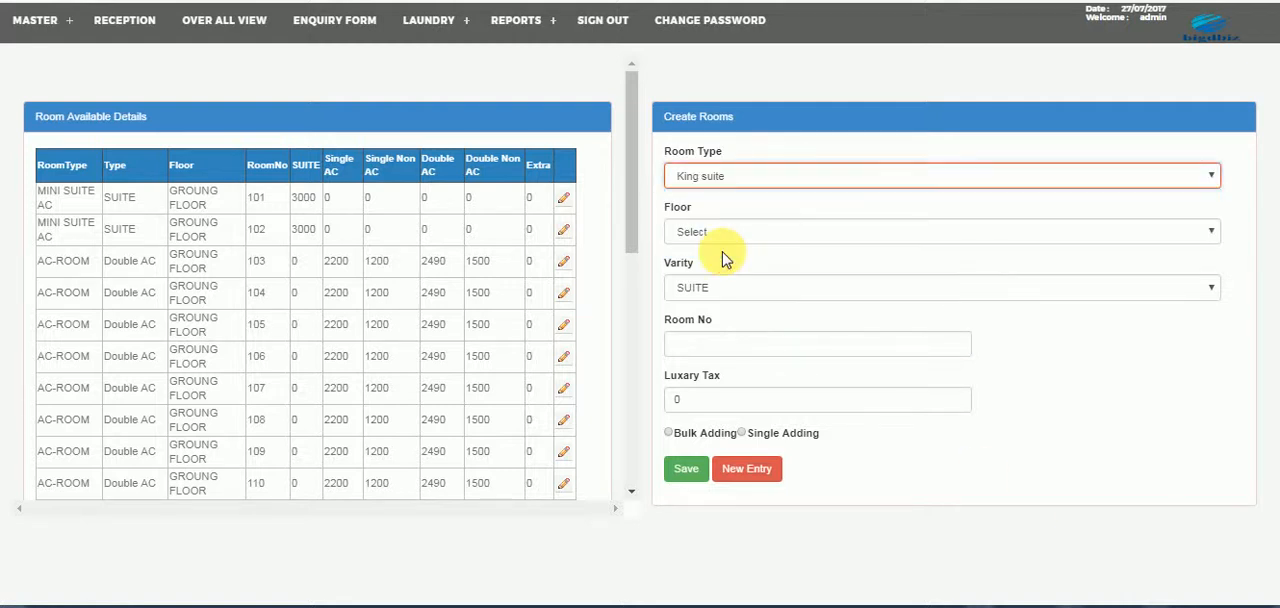
- Assign the new King suite room to SECOND FLOOR and set its luxury tax to 28
{"action": "left_click", "coordinate": [718, 238]}
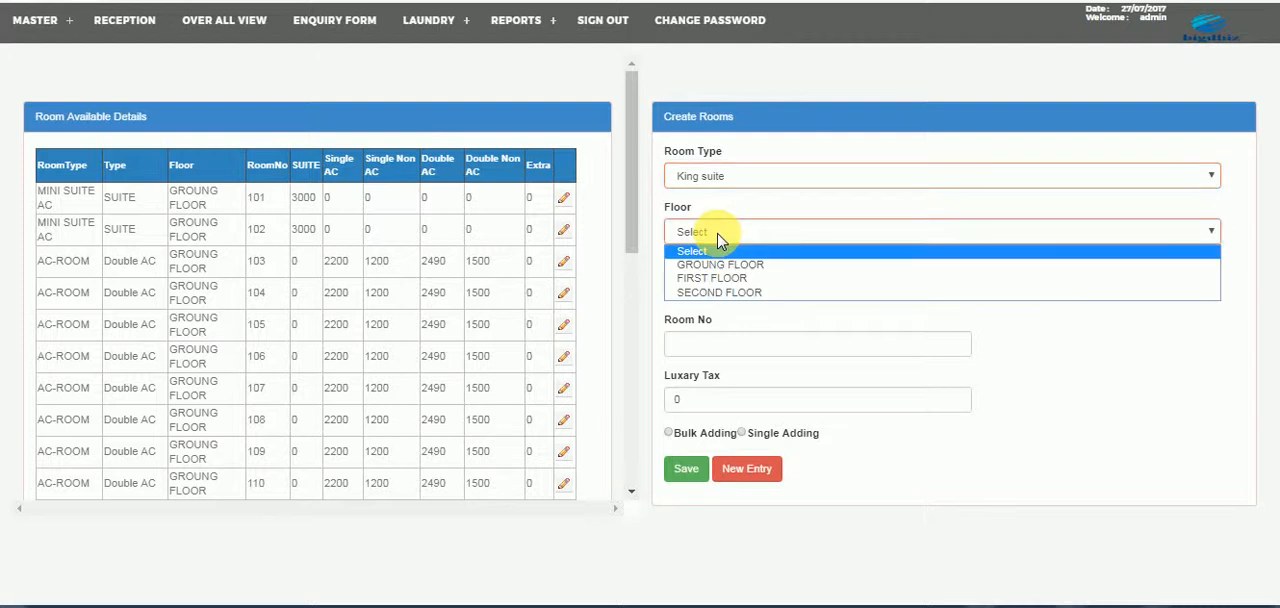
{"action": "left_click", "coordinate": [714, 292]}
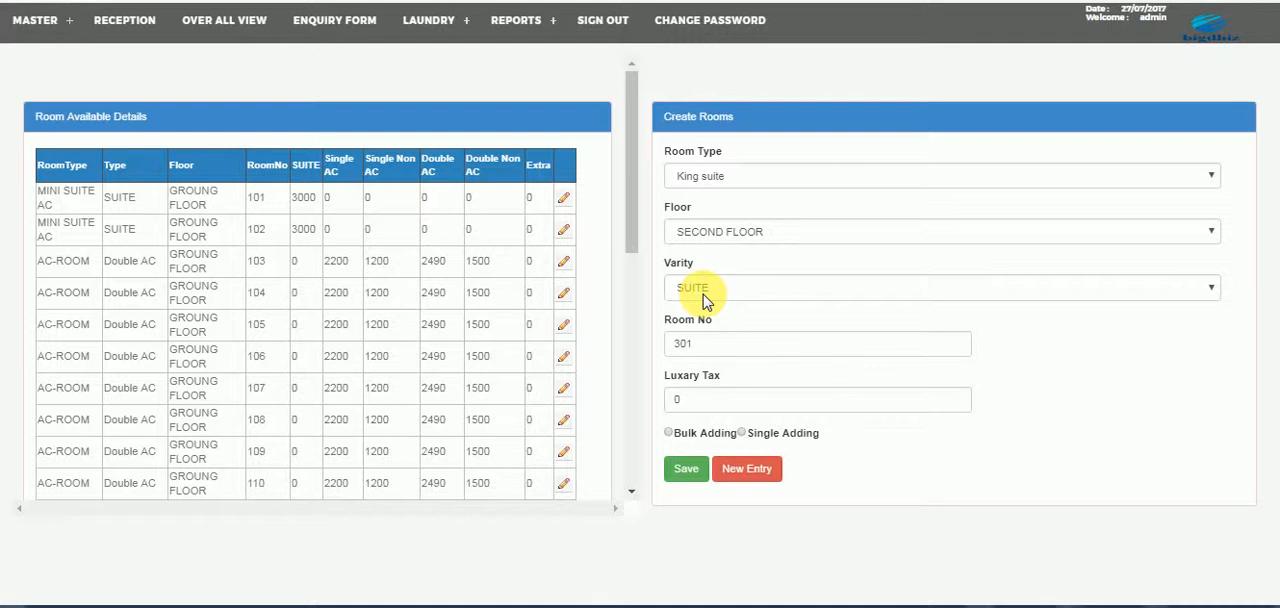
{"action": "left_click", "coordinate": [698, 405]}
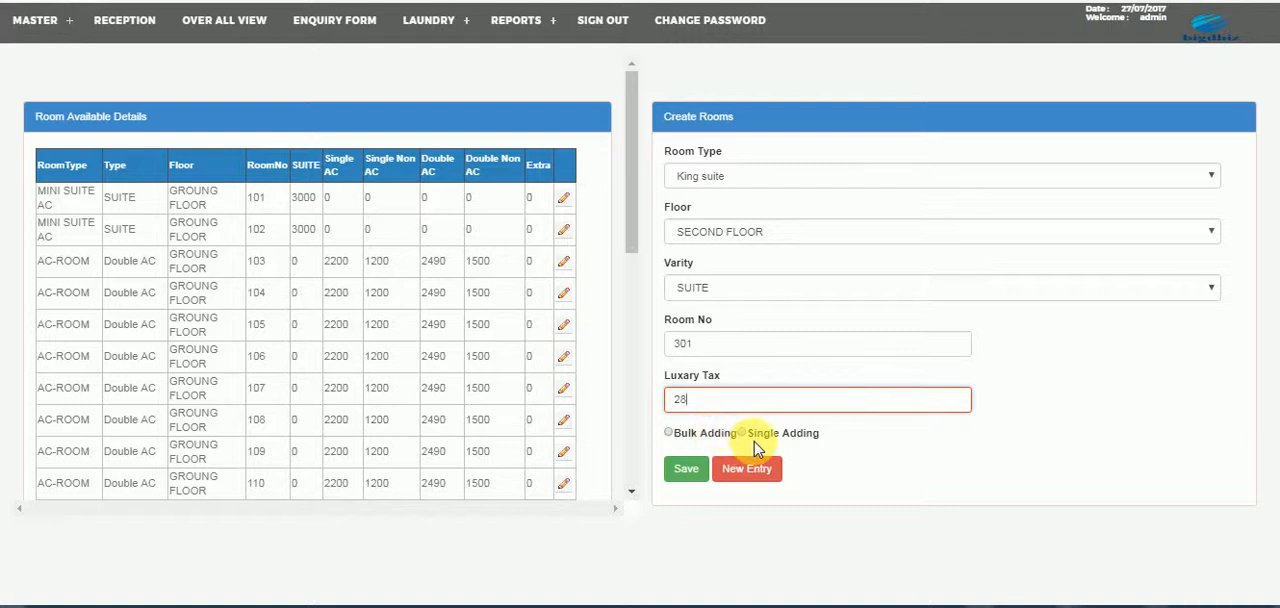
- Use bulk adding to create 5 rooms with these settings, save them, and check the end of the room list
{"action": "left_click", "coordinate": [704, 433]}
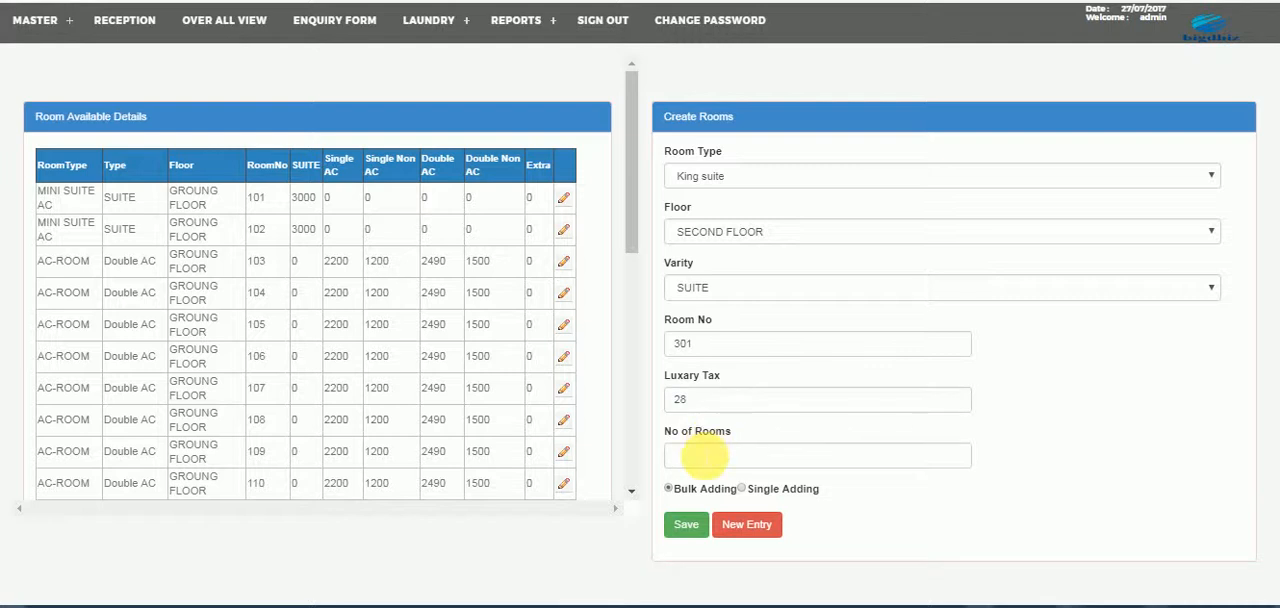
{"action": "left_click", "coordinate": [705, 455]}
{"action": "type", "text": "5"}
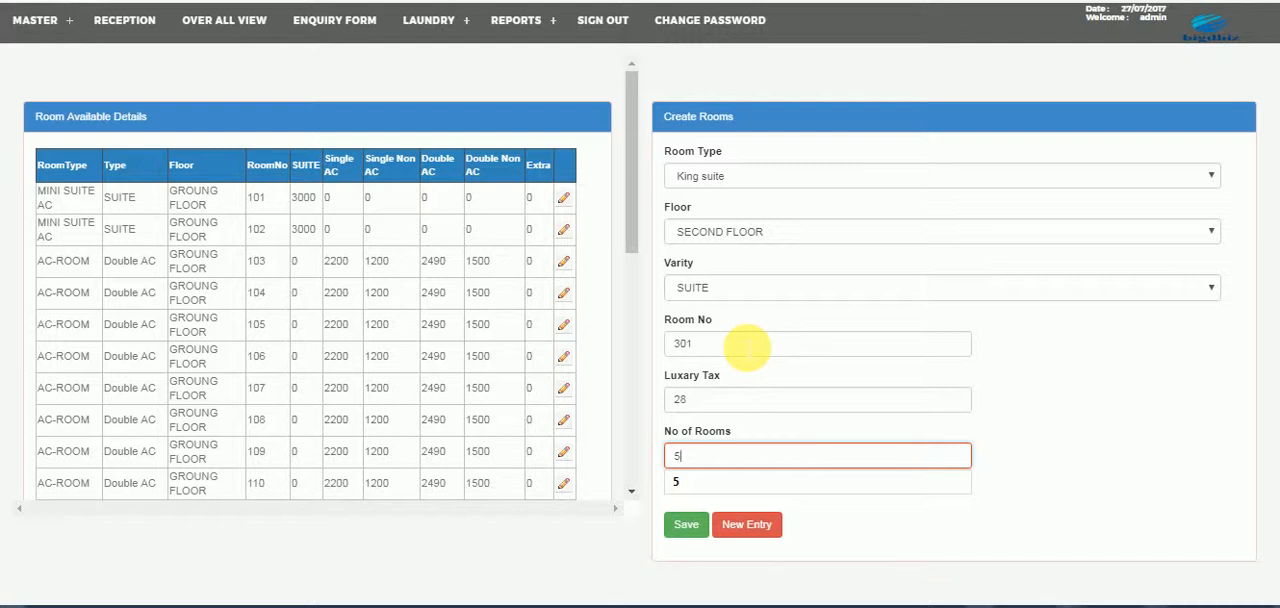
{"action": "left_click", "coordinate": [688, 525]}
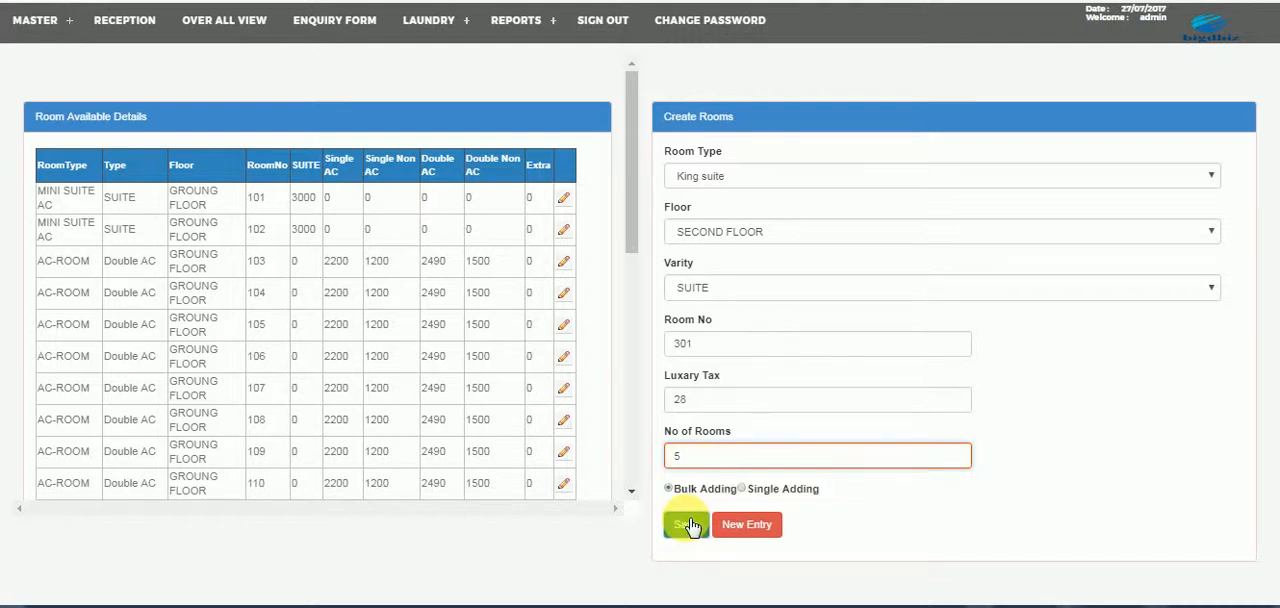
{"action": "left_click_drag", "start_coordinate": [633, 199], "coordinate": [622, 482]}
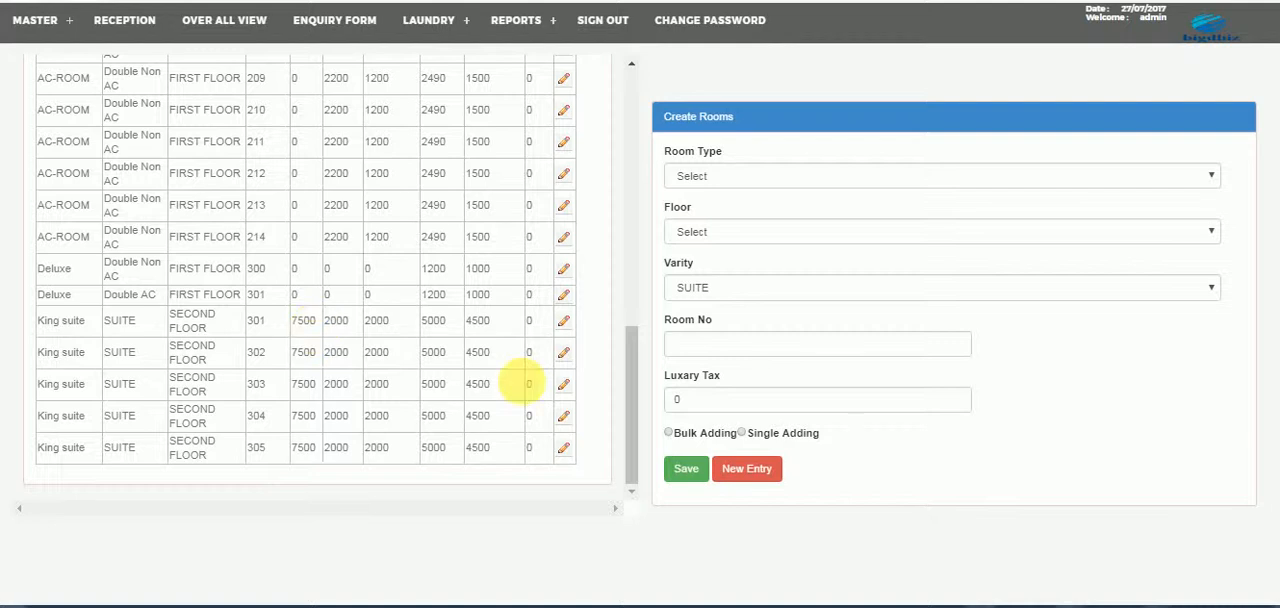
- Open the Agent Master and the Amenity Master, and examine the amenity types and stock form
{"action": "left_click", "coordinate": [46, 30]}
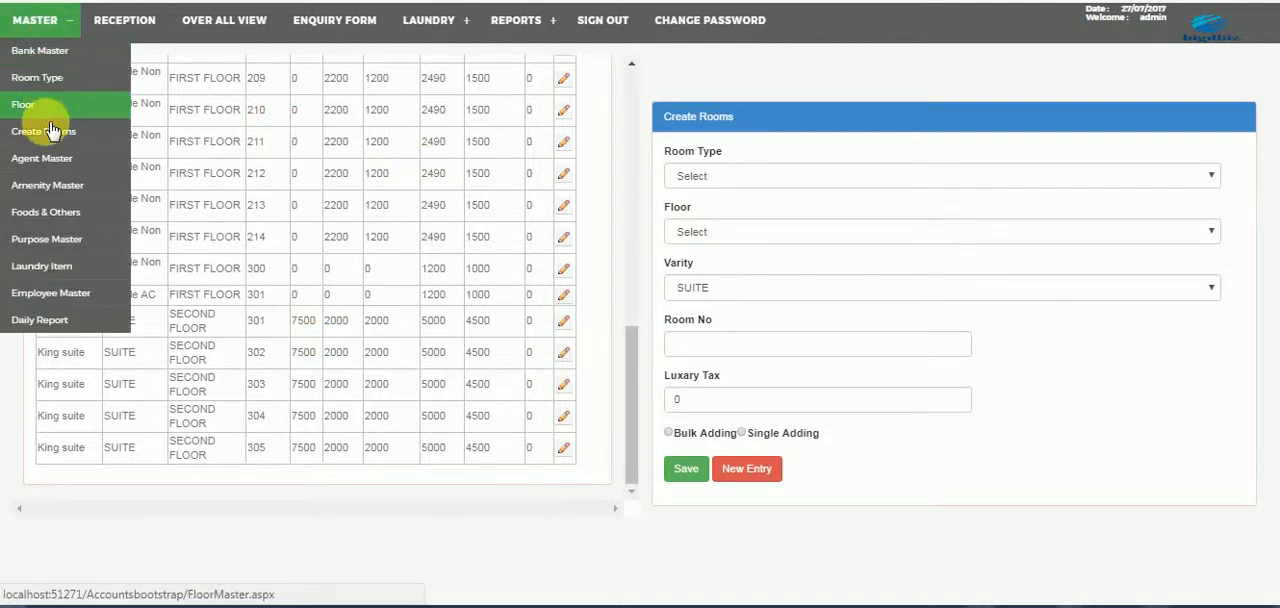
{"action": "left_click", "coordinate": [49, 159]}
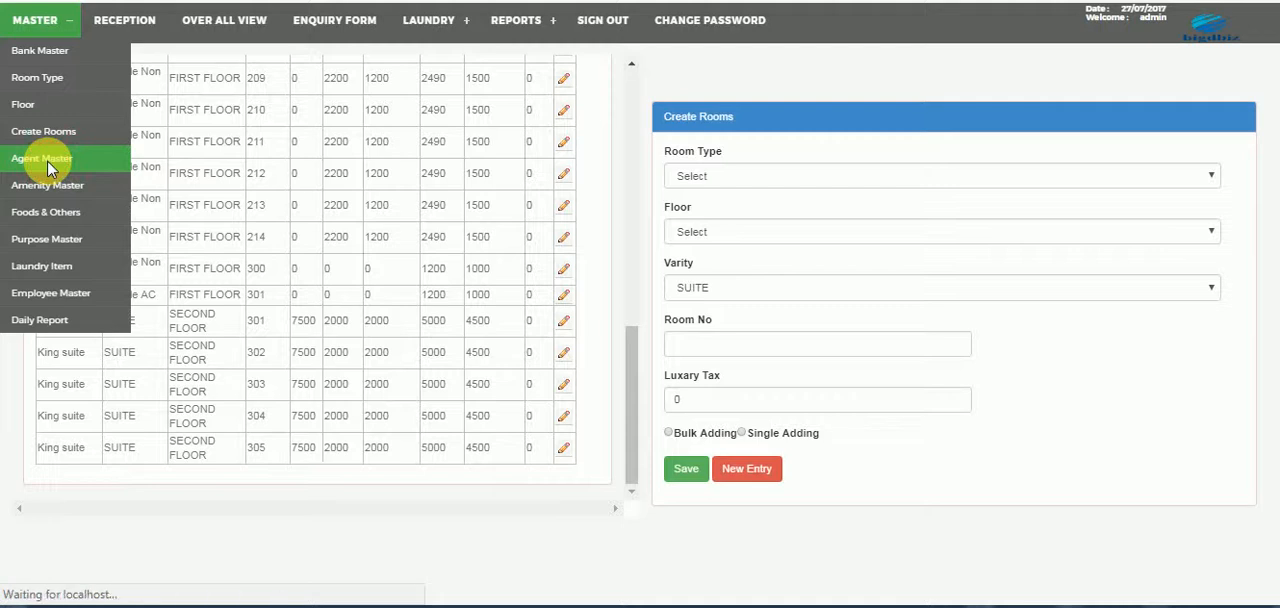
{"action": "left_click", "coordinate": [44, 187]}
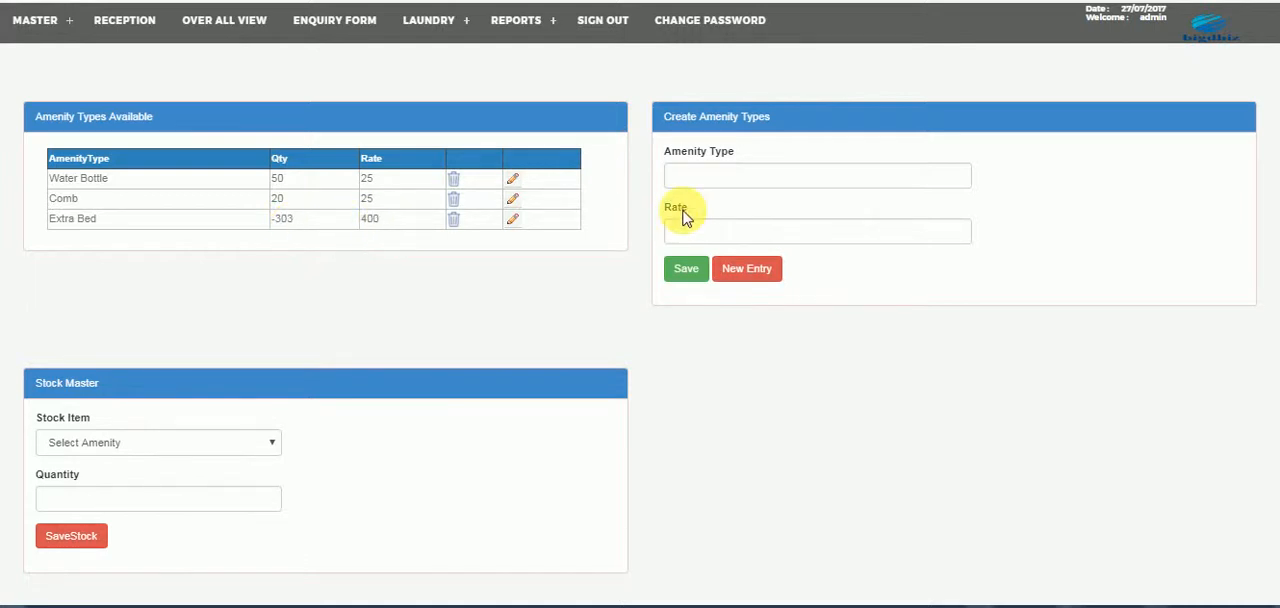
{"action": "left_click", "coordinate": [728, 182]}
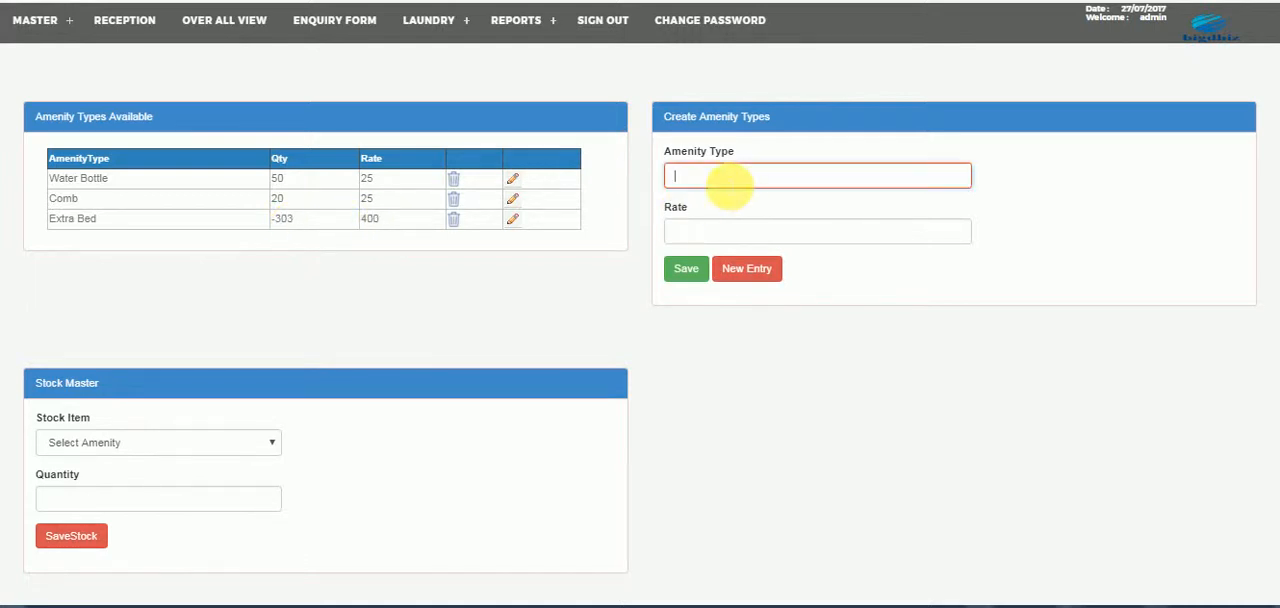
- Examine the item list in Foods & Others and the stay purpose types in the Purpose Master
{"action": "left_click", "coordinate": [36, 20]}
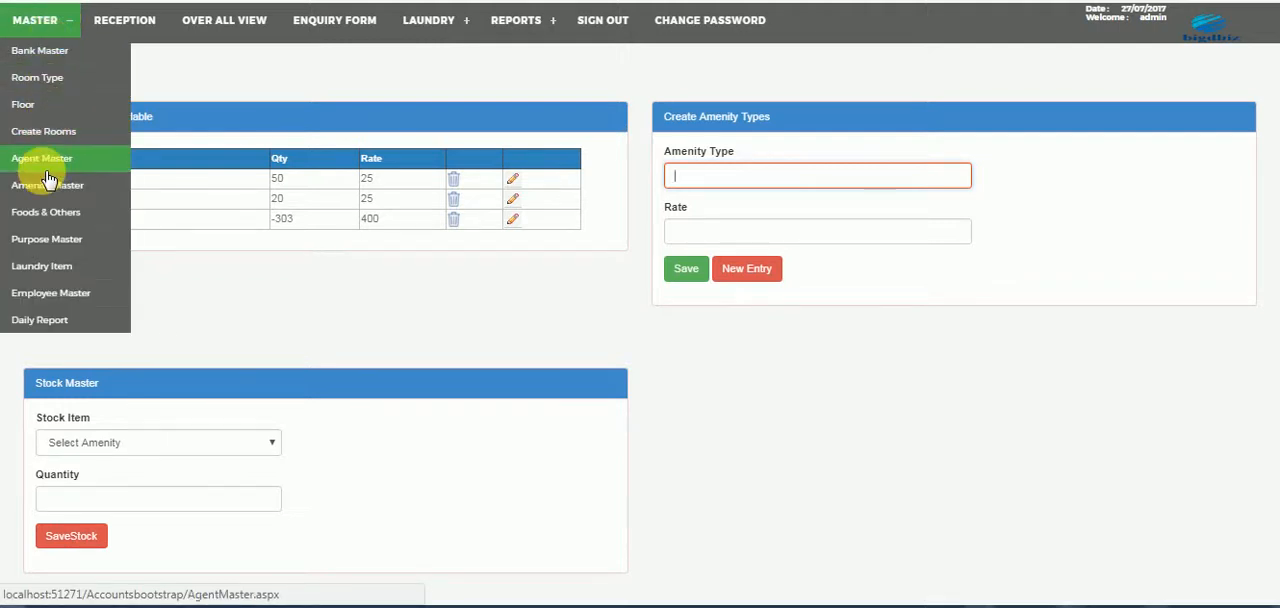
{"action": "left_click", "coordinate": [46, 213]}
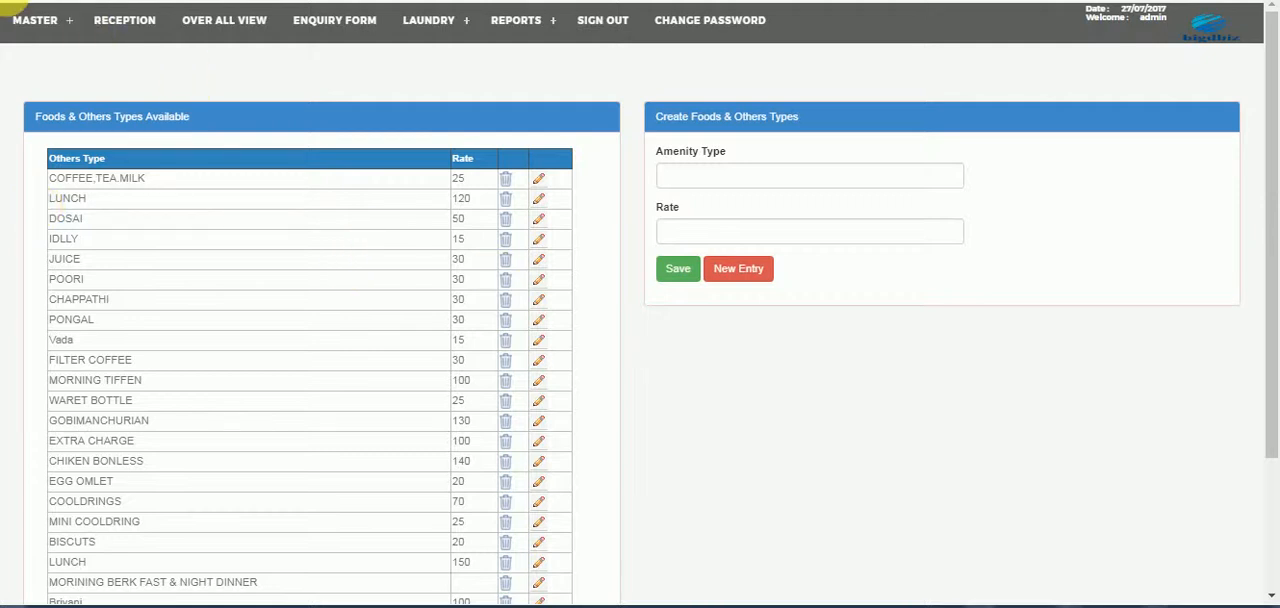
{"action": "left_click", "coordinate": [34, 22]}
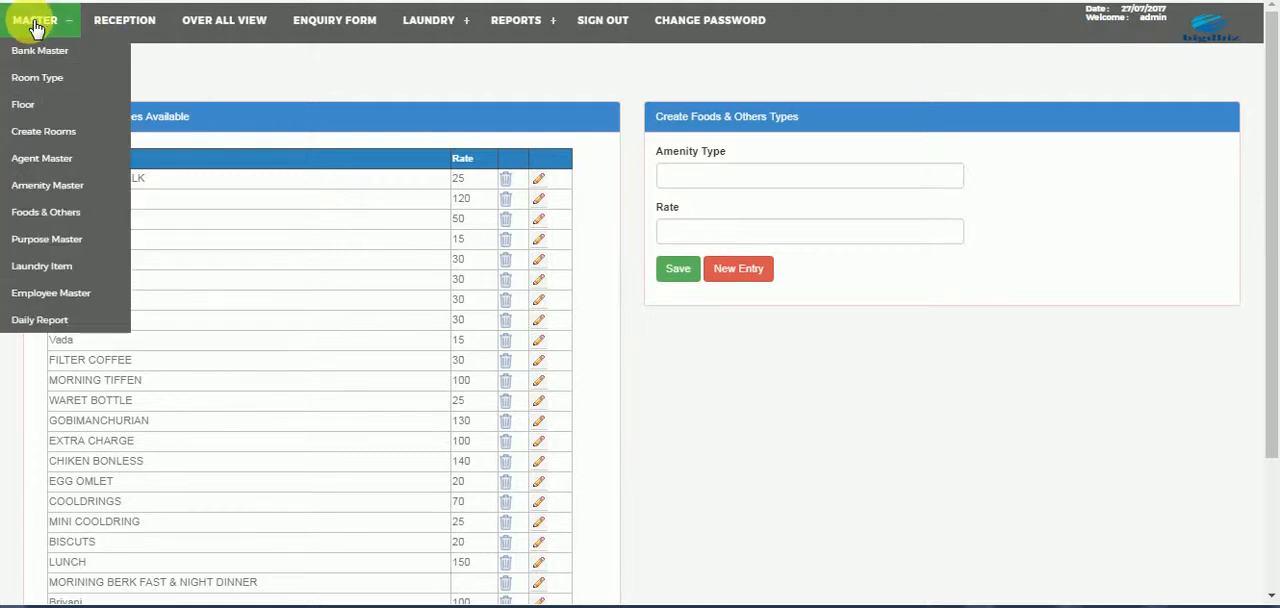
{"action": "left_click", "coordinate": [37, 250]}
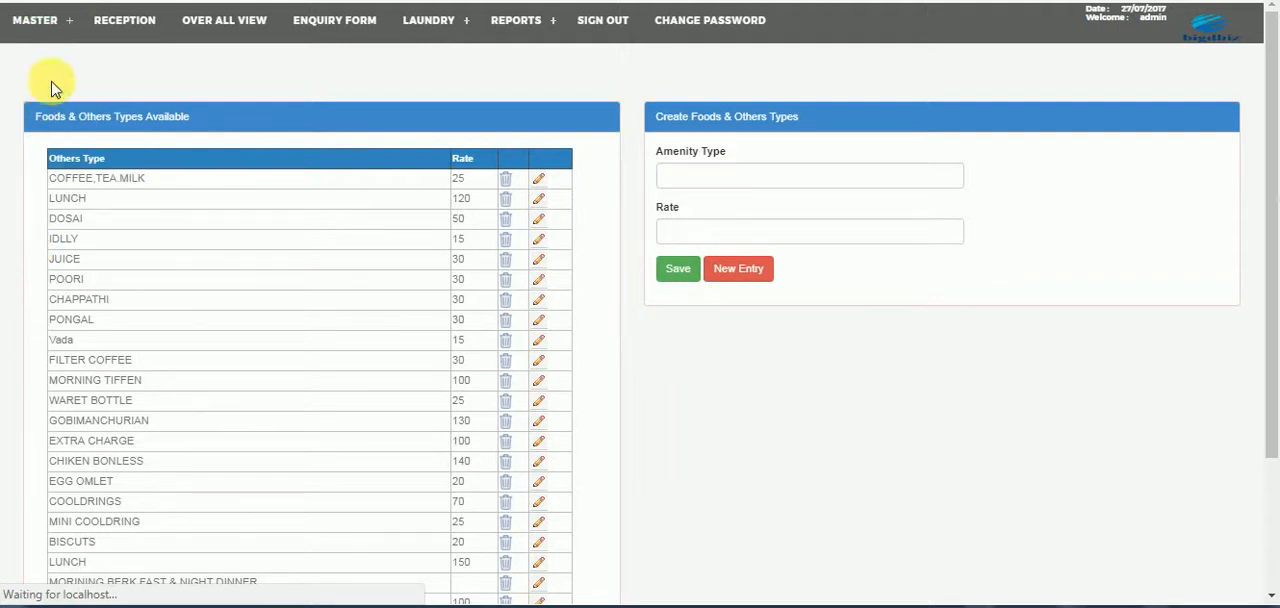
{"action": "left_click", "coordinate": [49, 18]}
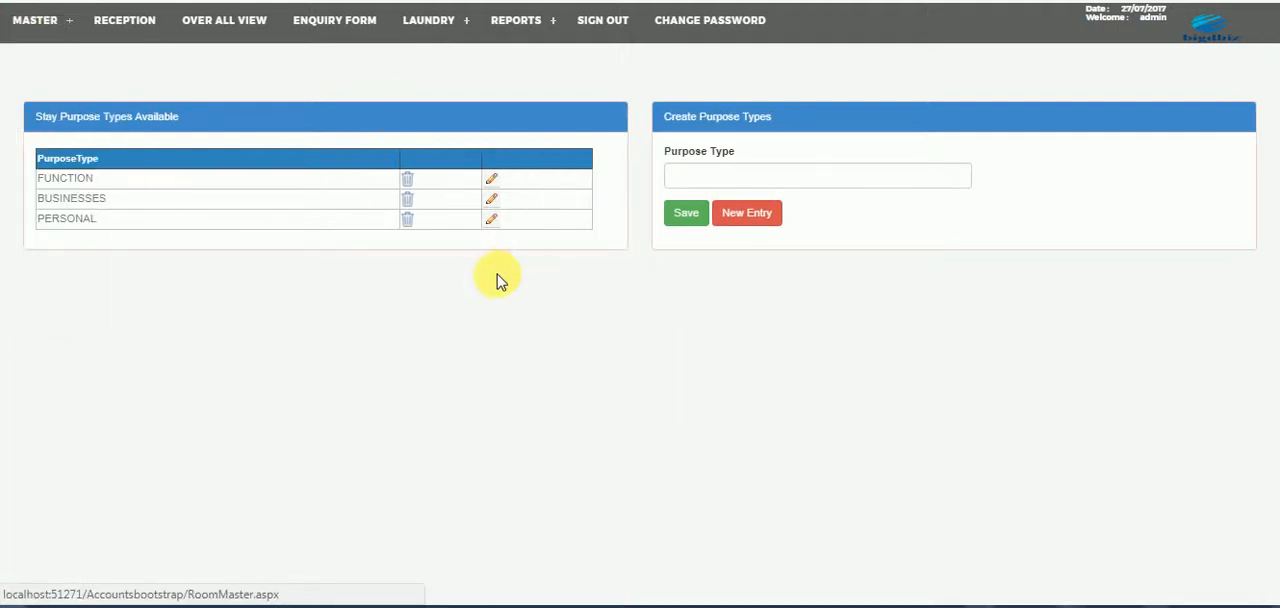
- Examine the Laundry Item list and the employee entry form in the Employee Master
{"action": "left_click", "coordinate": [45, 20]}
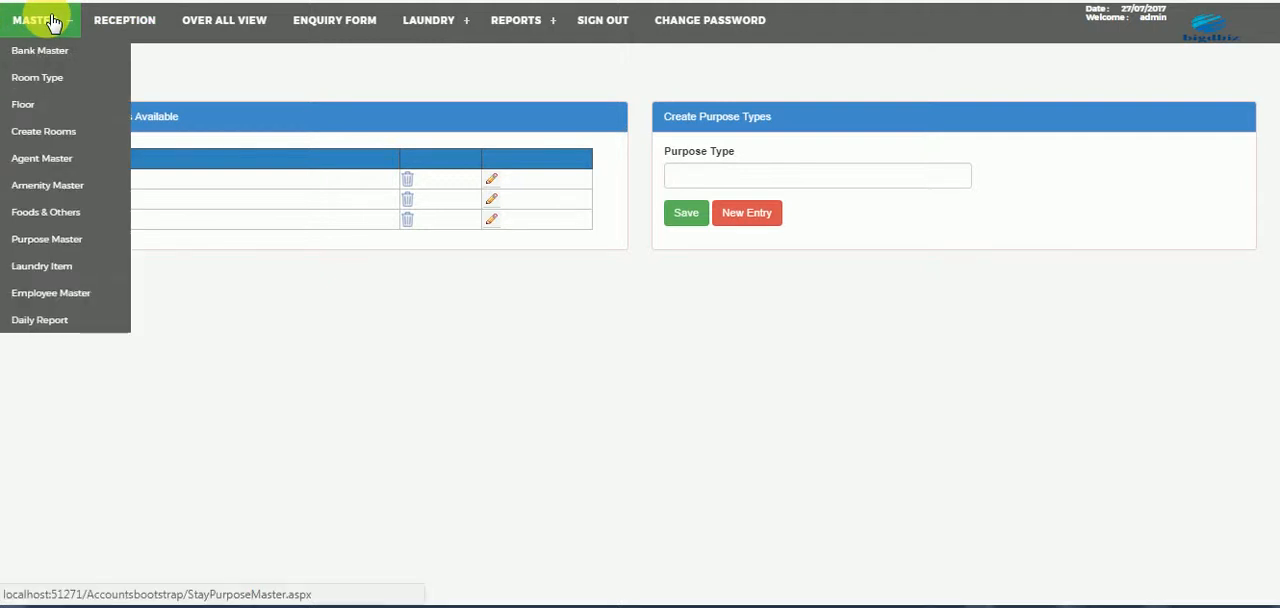
{"action": "left_click", "coordinate": [59, 270]}
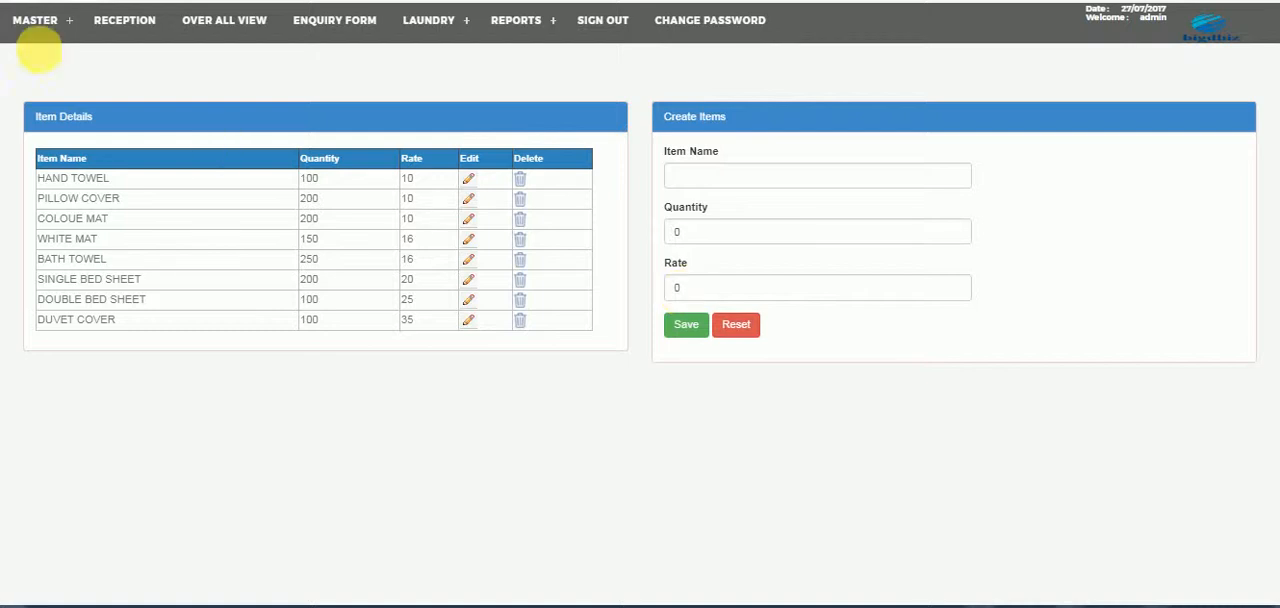
{"action": "mouse_move", "coordinate": [35, 22]}
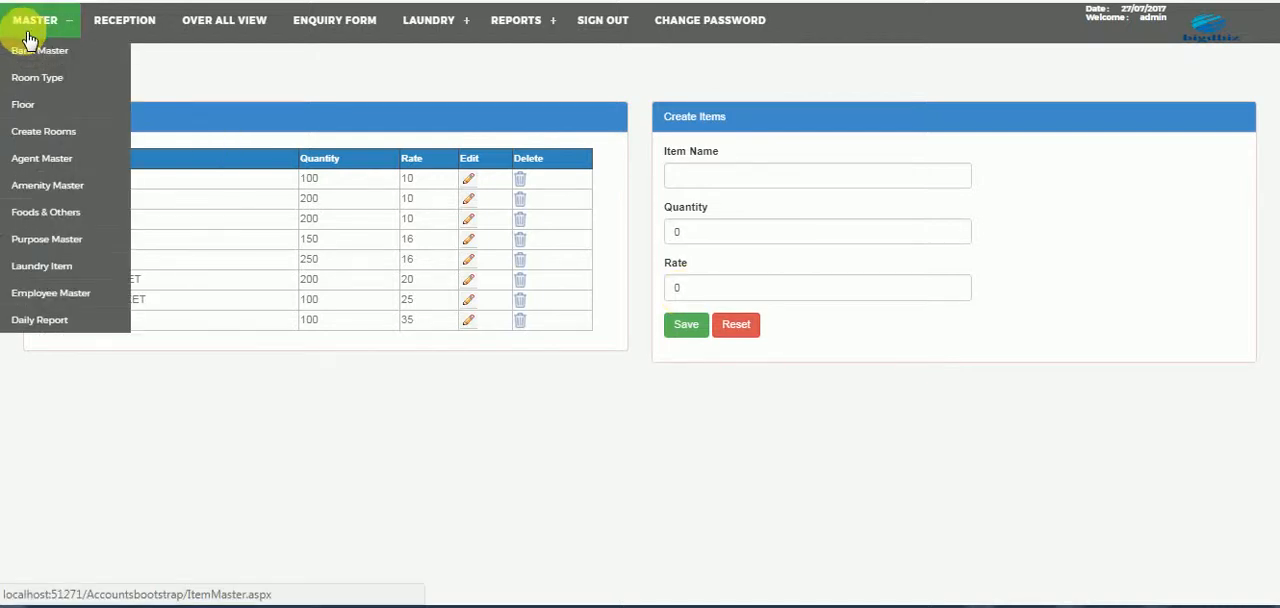
{"action": "left_click", "coordinate": [32, 292]}
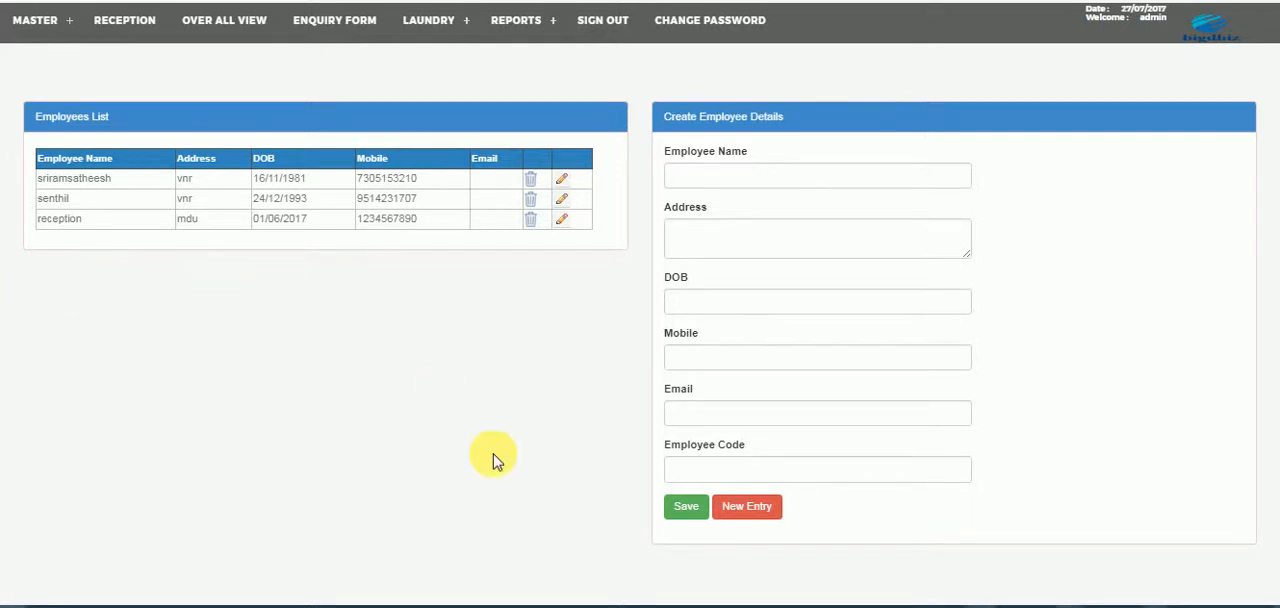
{"action": "left_click", "coordinate": [755, 470]}
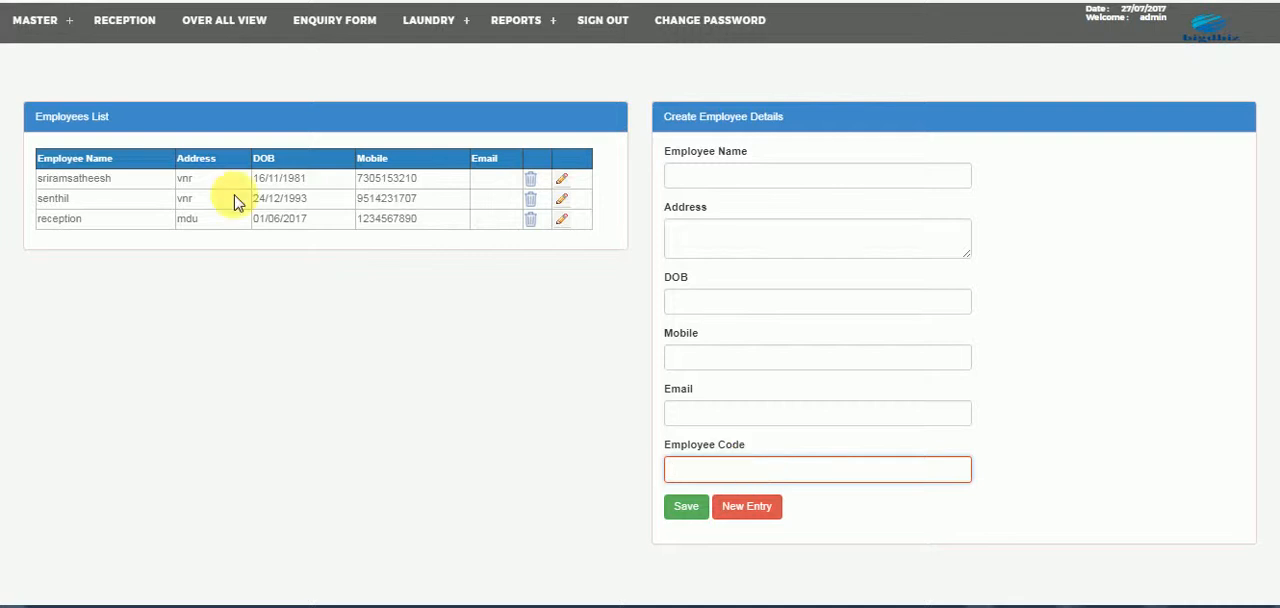
- Open the Daily Report and examine its employee selection and time-slot status fields
{"action": "left_click", "coordinate": [35, 18]}
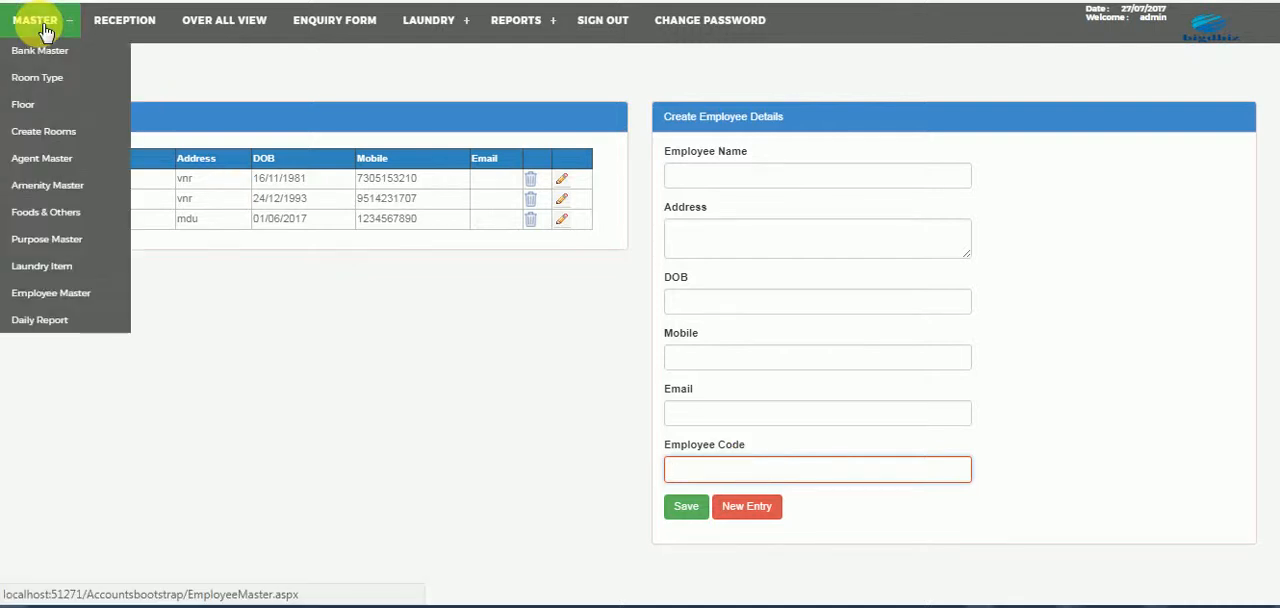
{"action": "left_click", "coordinate": [50, 322]}
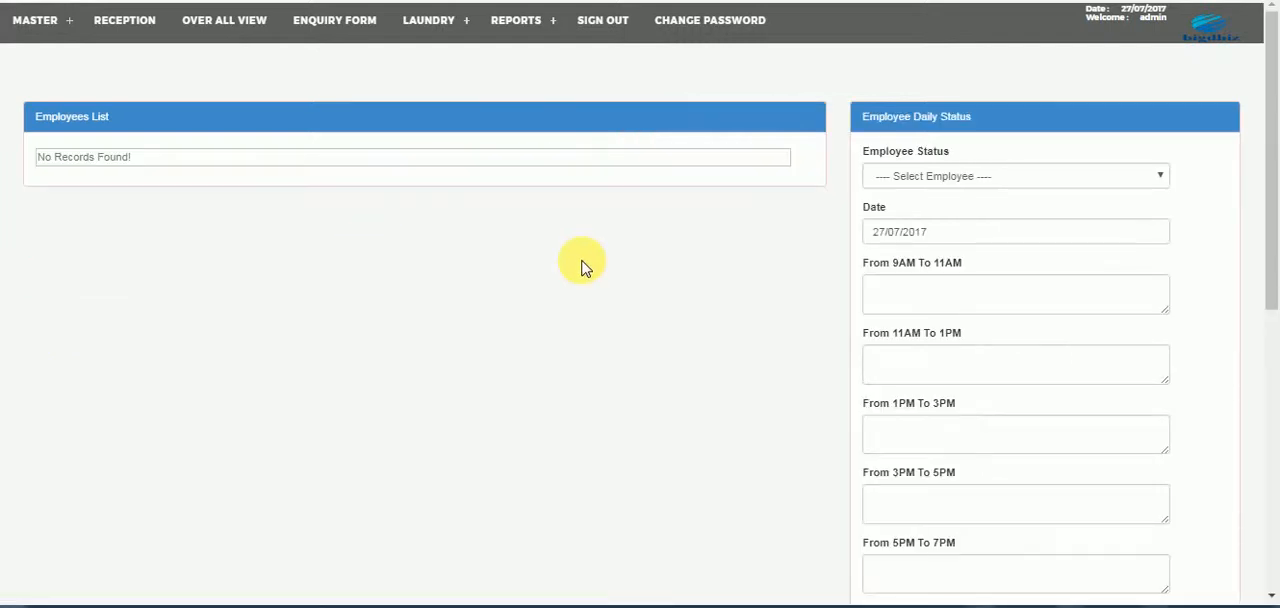
{"action": "left_click", "coordinate": [1049, 185]}
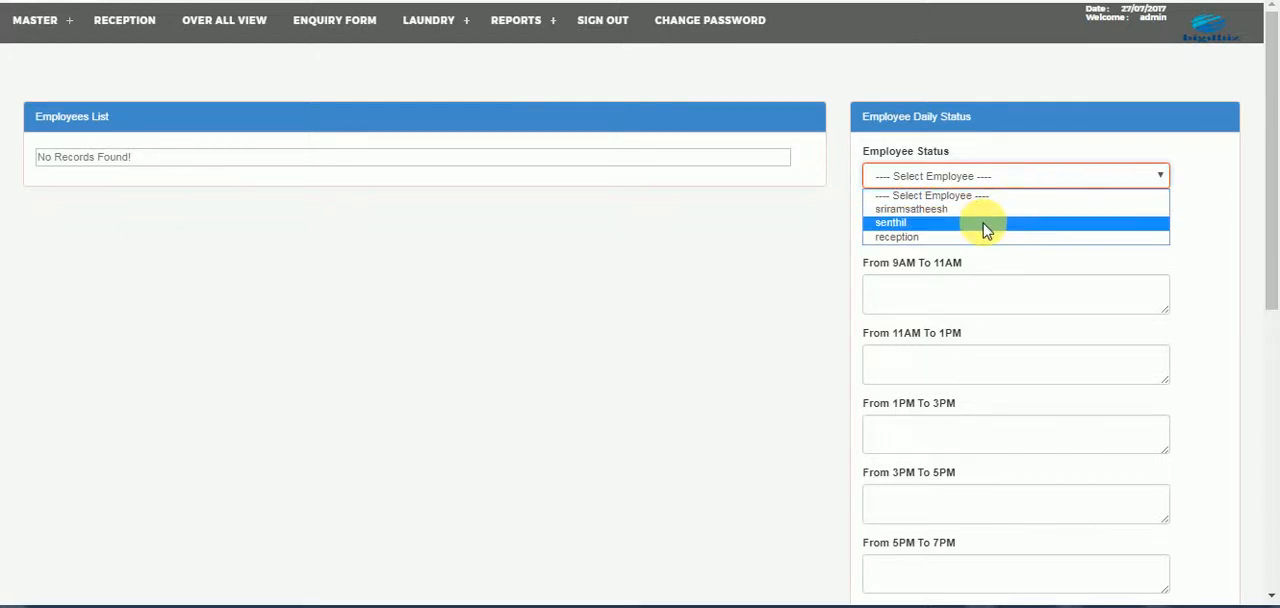
{"action": "left_click", "coordinate": [943, 277]}
{"action": "left_click", "coordinate": [951, 294]}
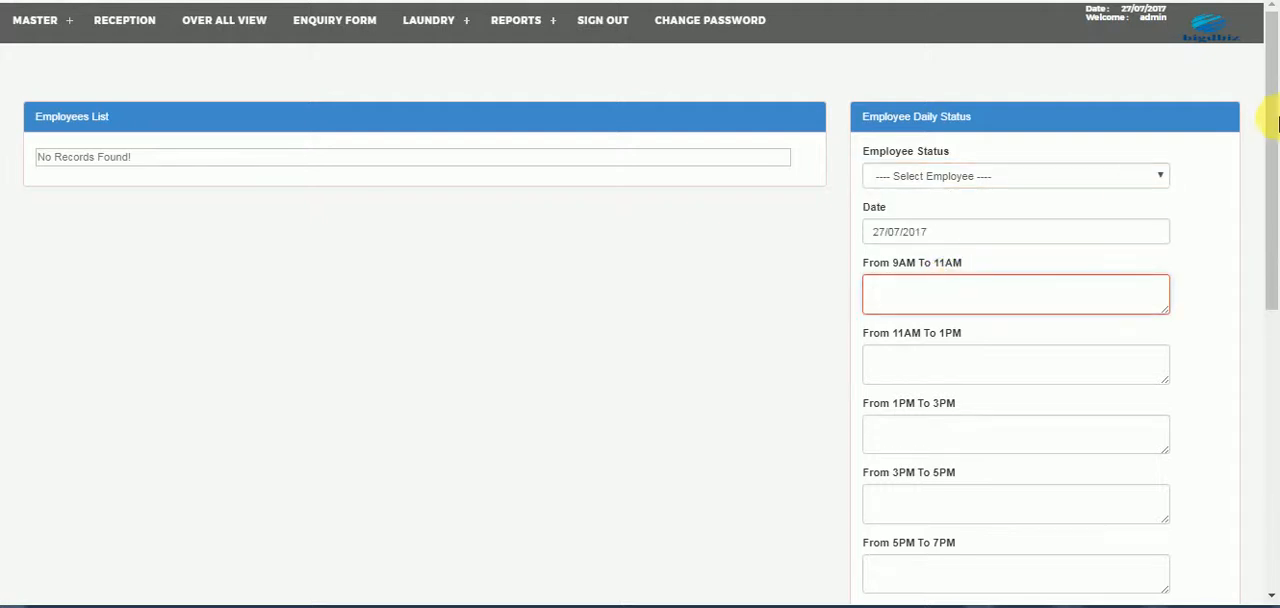
{"action": "left_click_drag", "start_coordinate": [1267, 114], "coordinate": [1266, 23]}
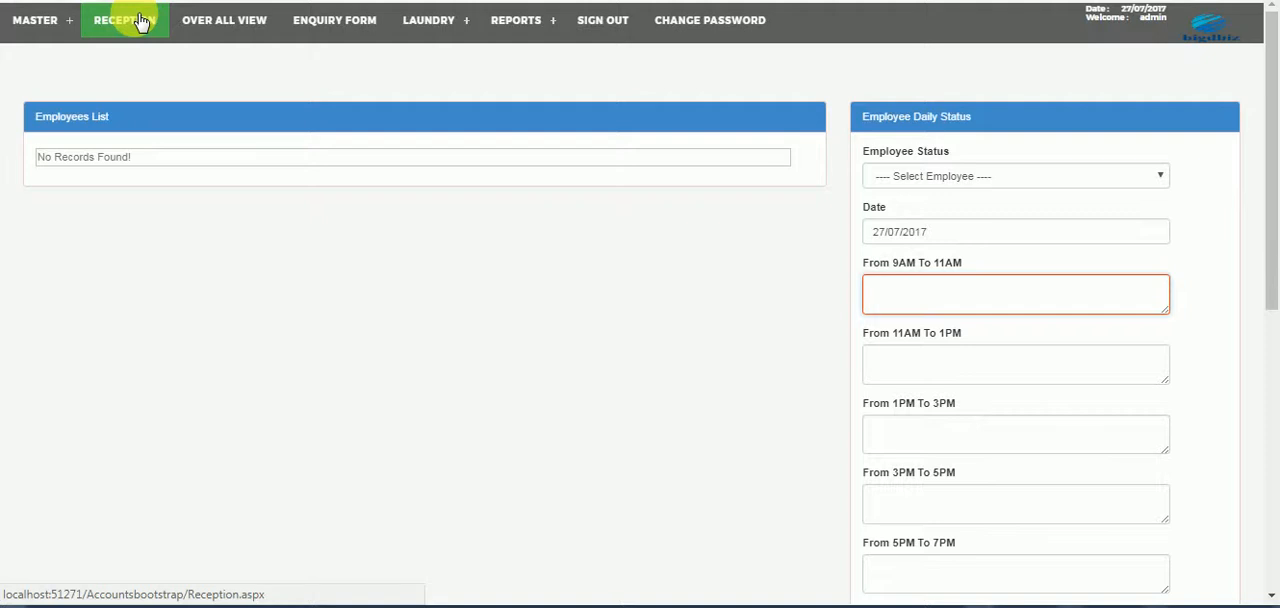
- Open the check-in form for room 302 from Reception and set the check-in time to 07:00 AM
{"action": "left_click", "coordinate": [140, 21]}
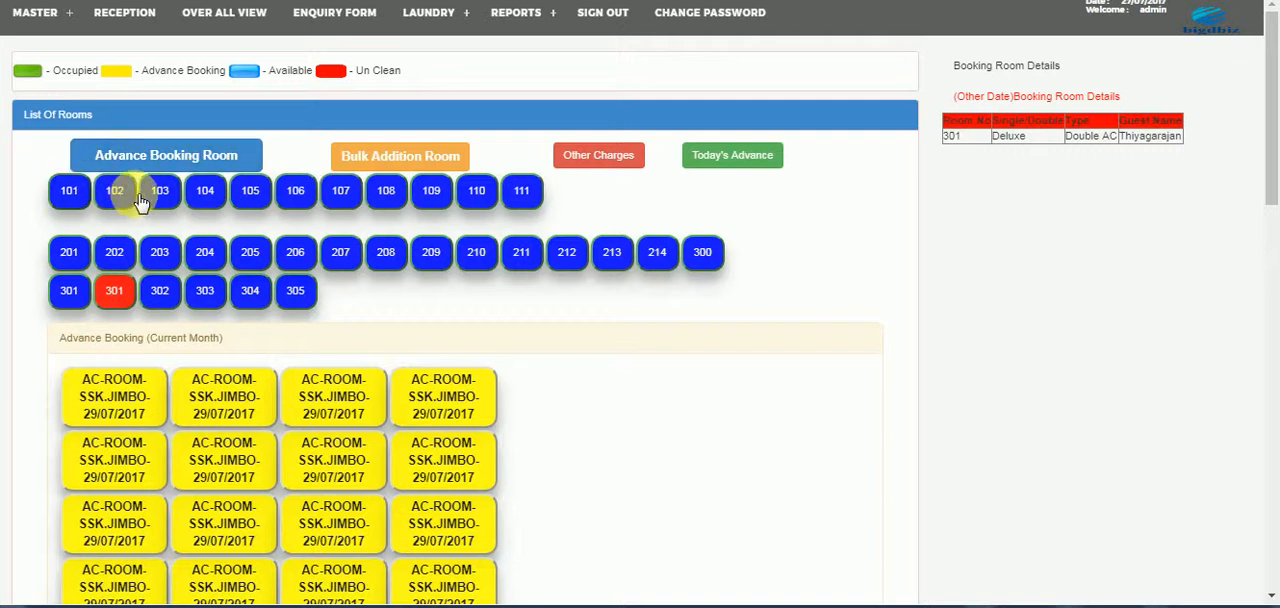
{"action": "left_click", "coordinate": [162, 292]}
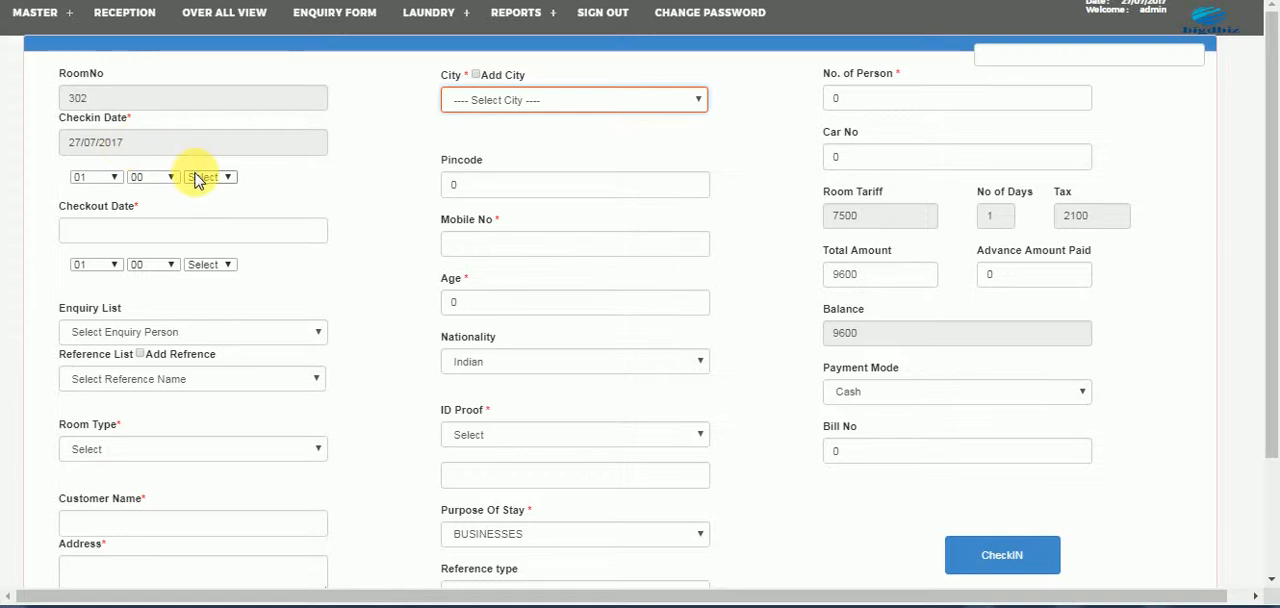
{"action": "left_click", "coordinate": [112, 180]}
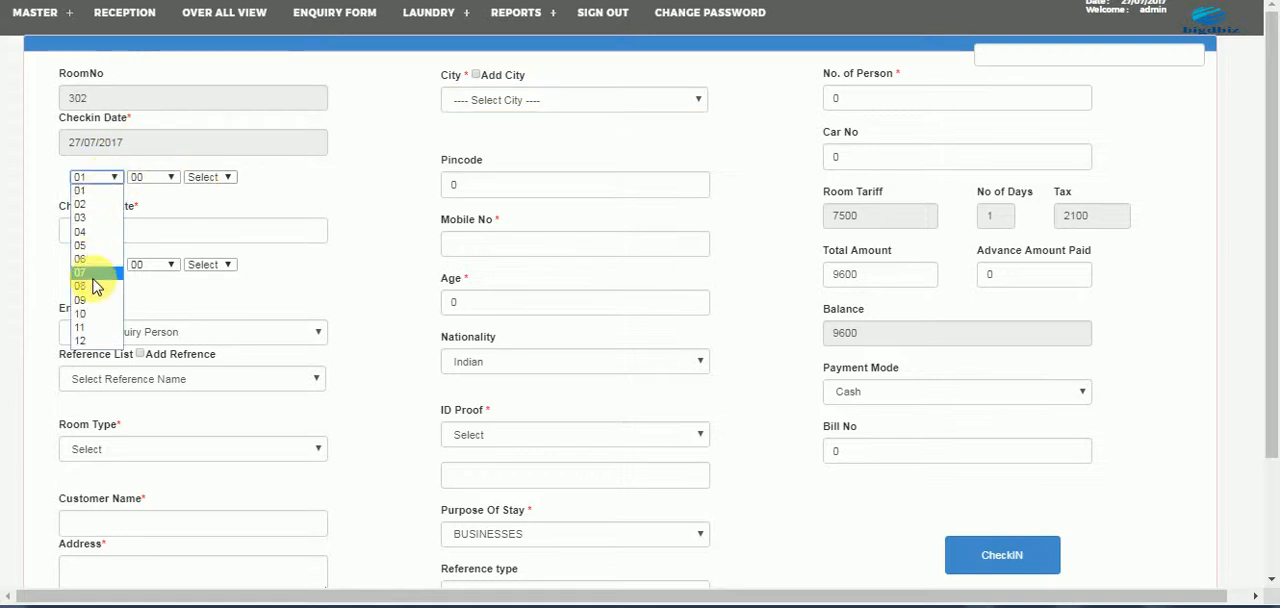
{"action": "left_click", "coordinate": [98, 276]}
{"action": "left_click", "coordinate": [207, 178]}
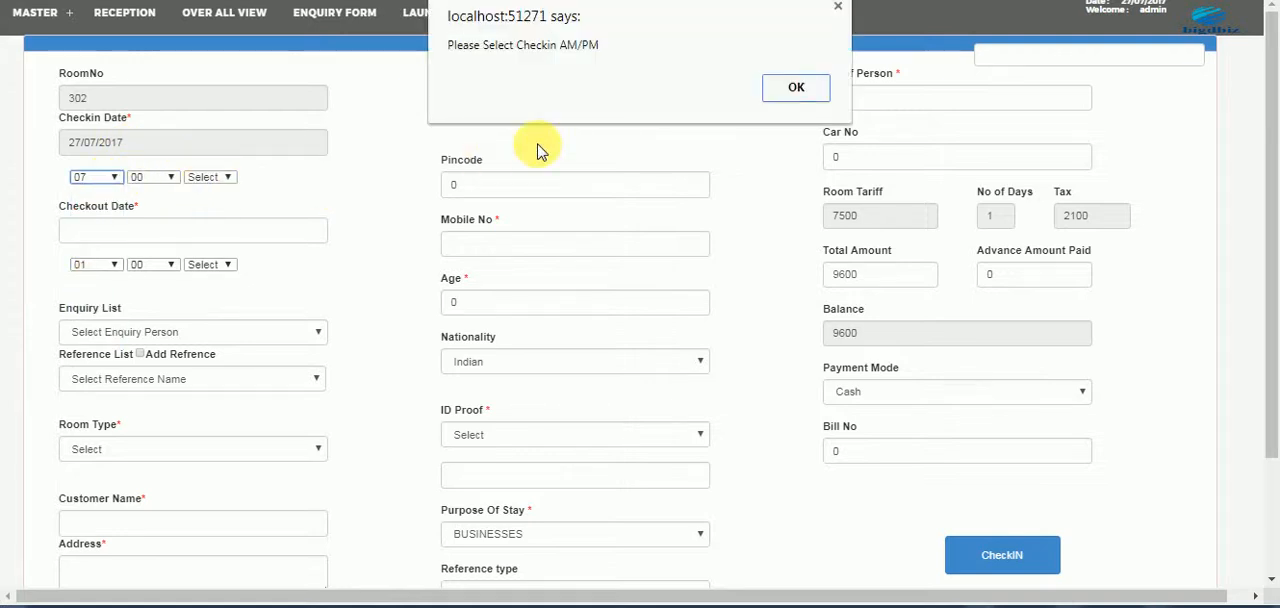
{"action": "left_click", "coordinate": [796, 88]}
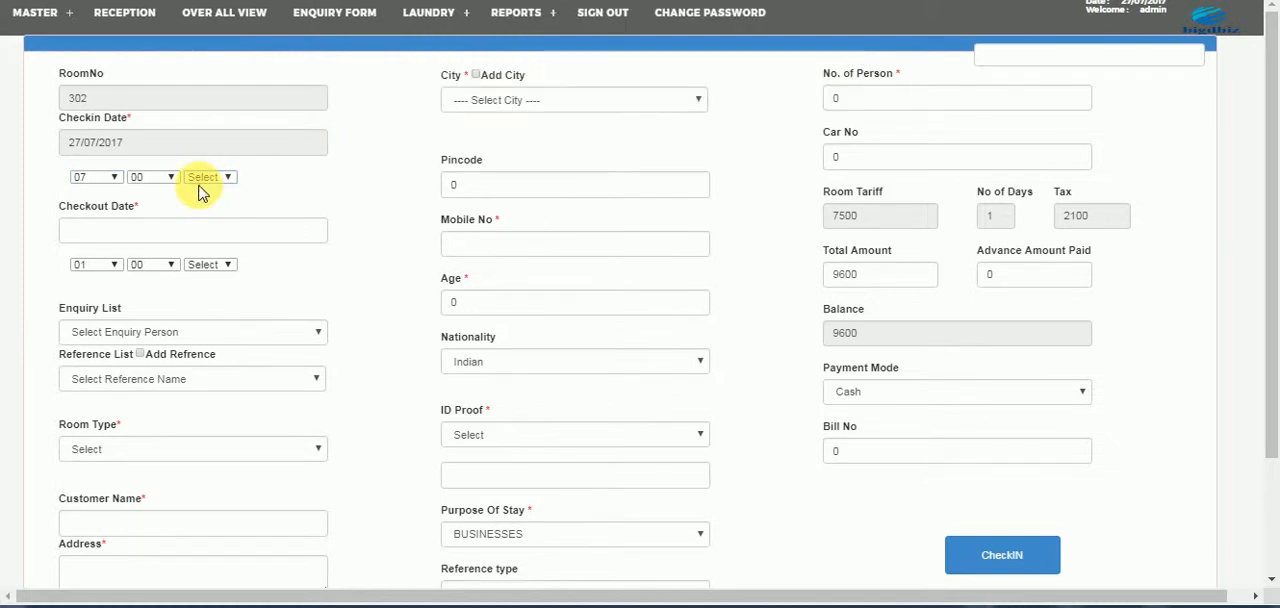
{"action": "left_click", "coordinate": [200, 178]}
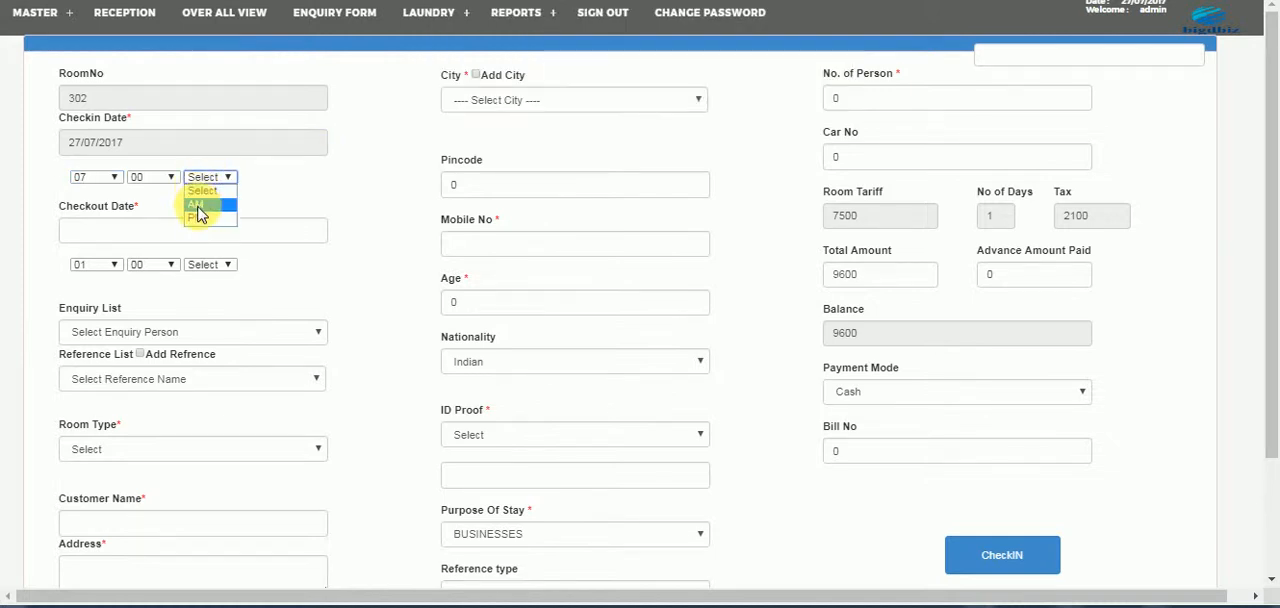
{"action": "left_click", "coordinate": [195, 206]}
- Set the checkout date to 28/07/2017 and the checkout time to 01:00 PM
{"action": "left_click", "coordinate": [172, 234]}
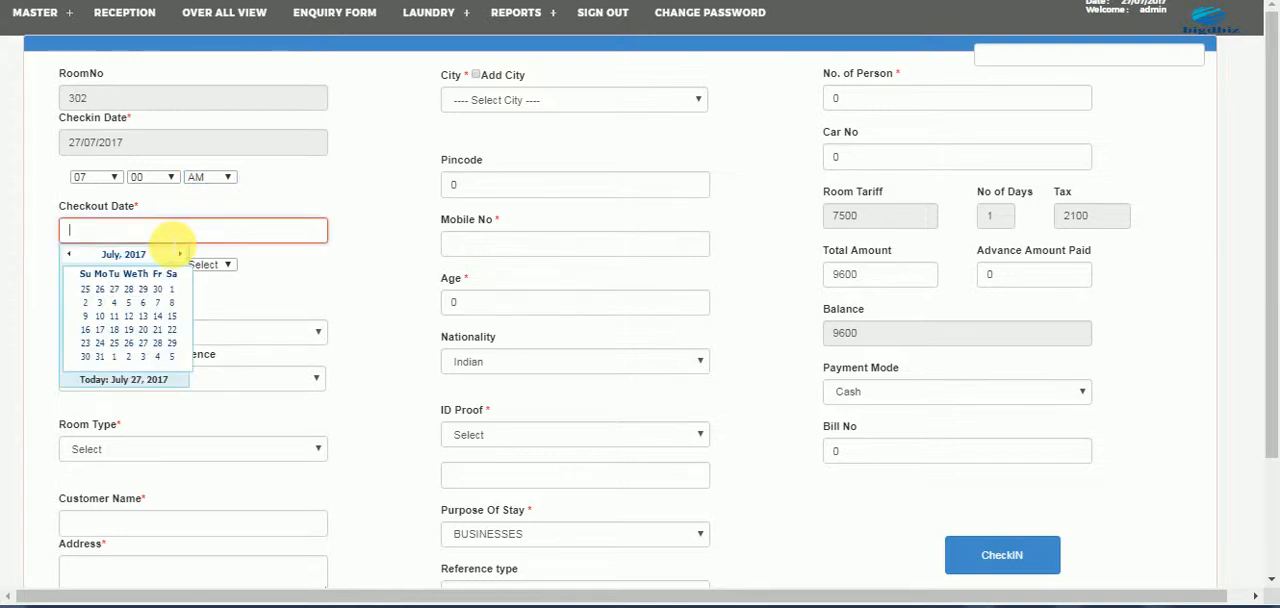
{"action": "left_click", "coordinate": [163, 344]}
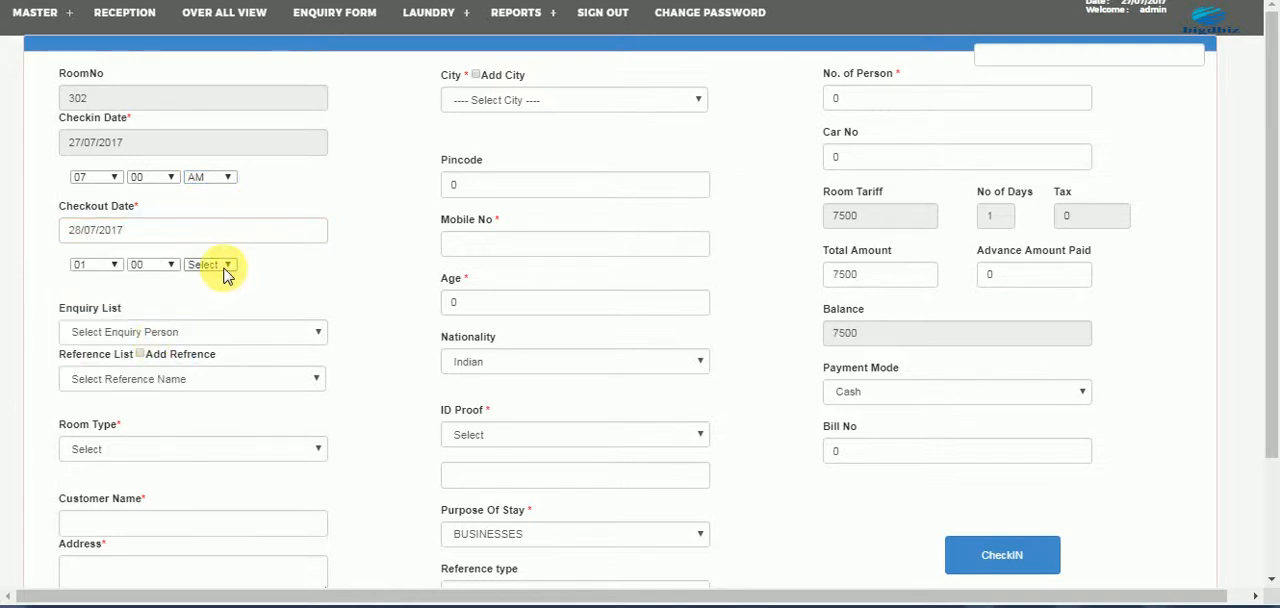
{"action": "left_click", "coordinate": [225, 267]}
{"action": "left_click", "coordinate": [203, 305]}
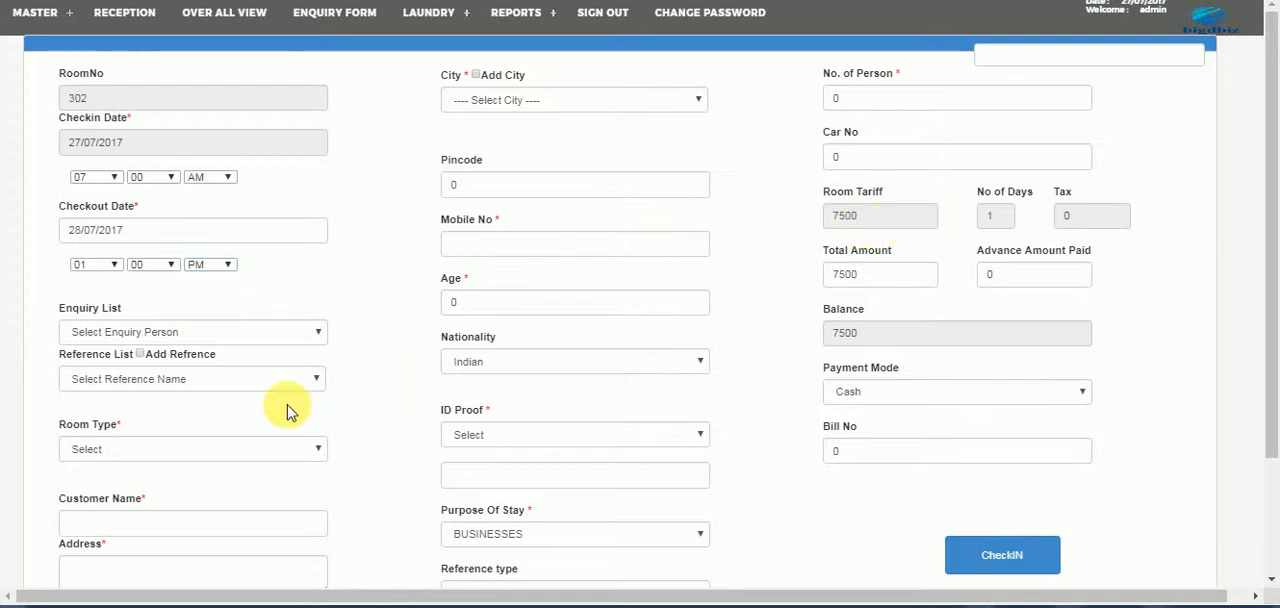
- Set the room type to SUITE, try Single AC for comparison, and return the selection to SUITE
{"action": "left_click", "coordinate": [203, 449]}
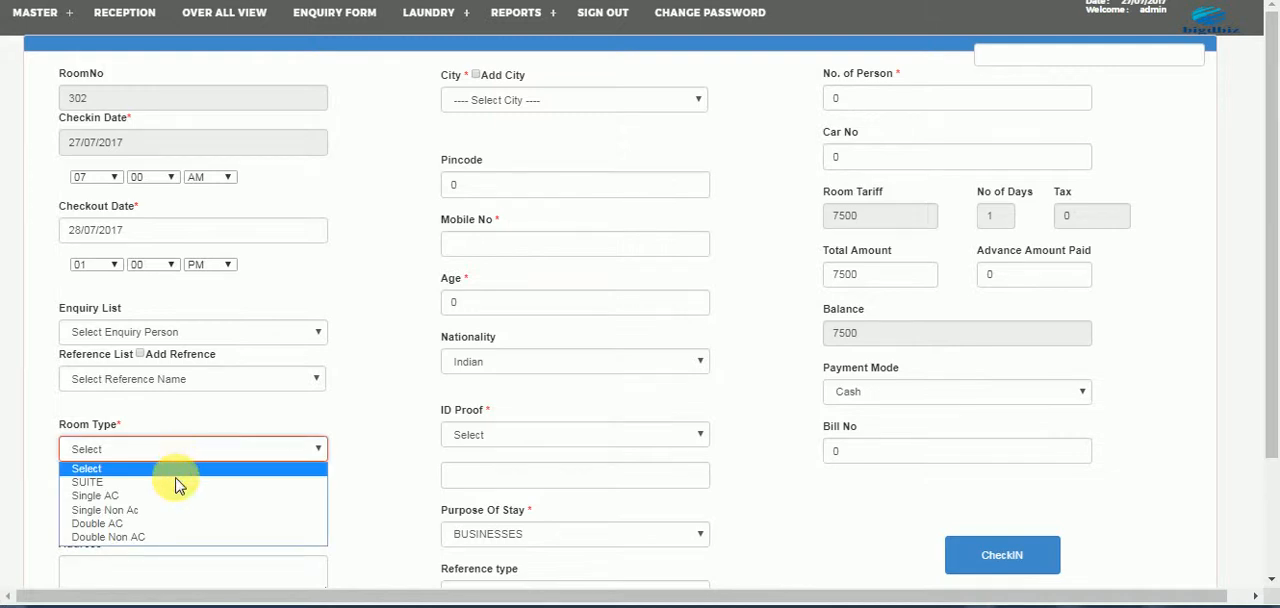
{"action": "left_click", "coordinate": [170, 487]}
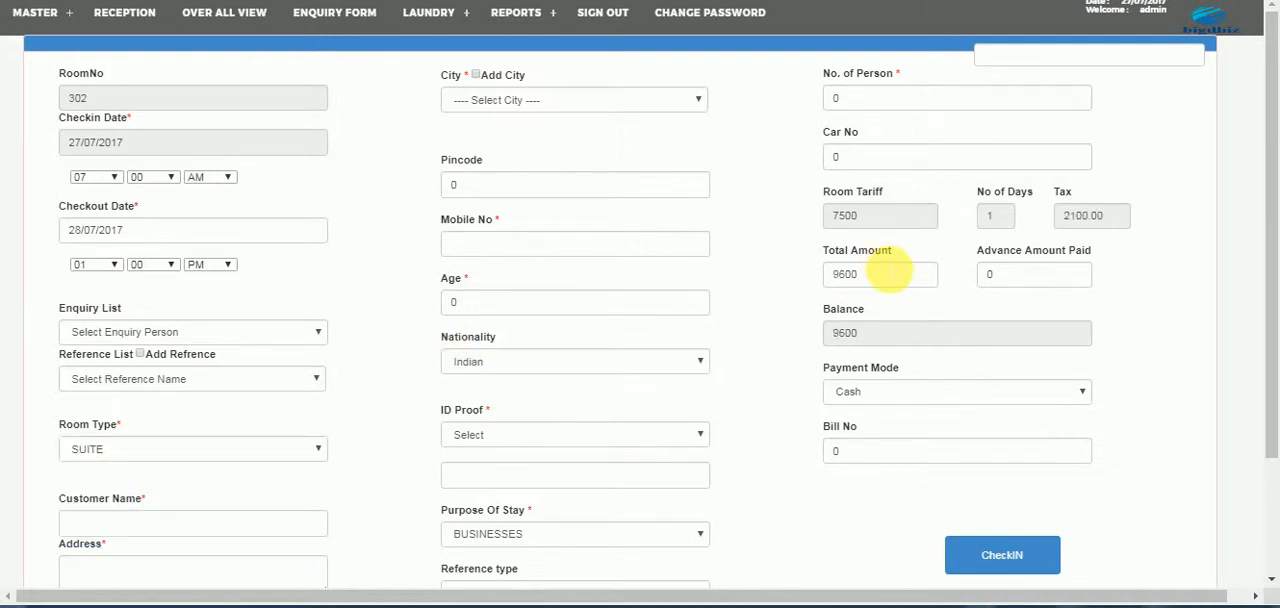
{"action": "left_click", "coordinate": [223, 449]}
{"action": "left_click", "coordinate": [155, 496]}
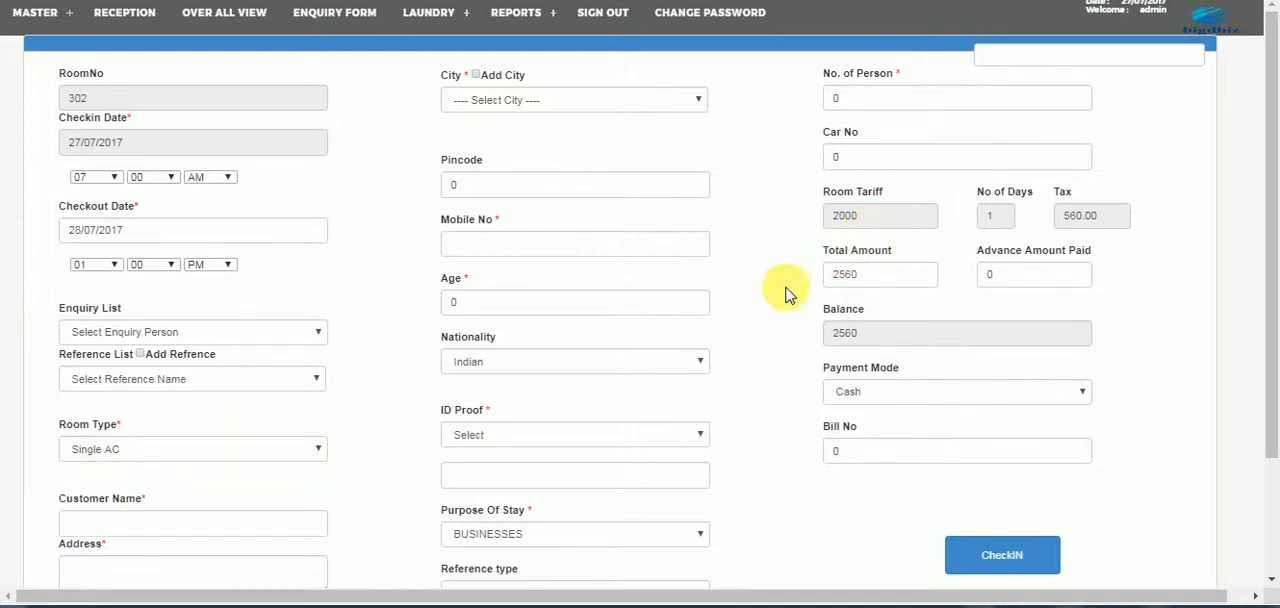
{"action": "left_click", "coordinate": [254, 452]}
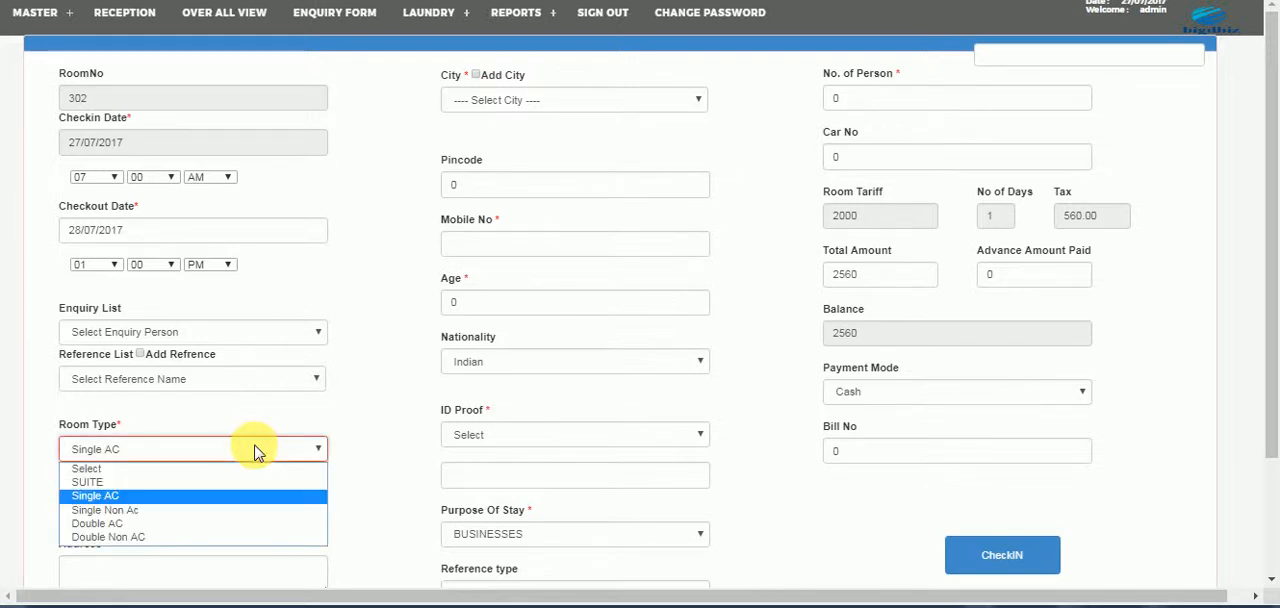
{"action": "left_click", "coordinate": [198, 483]}
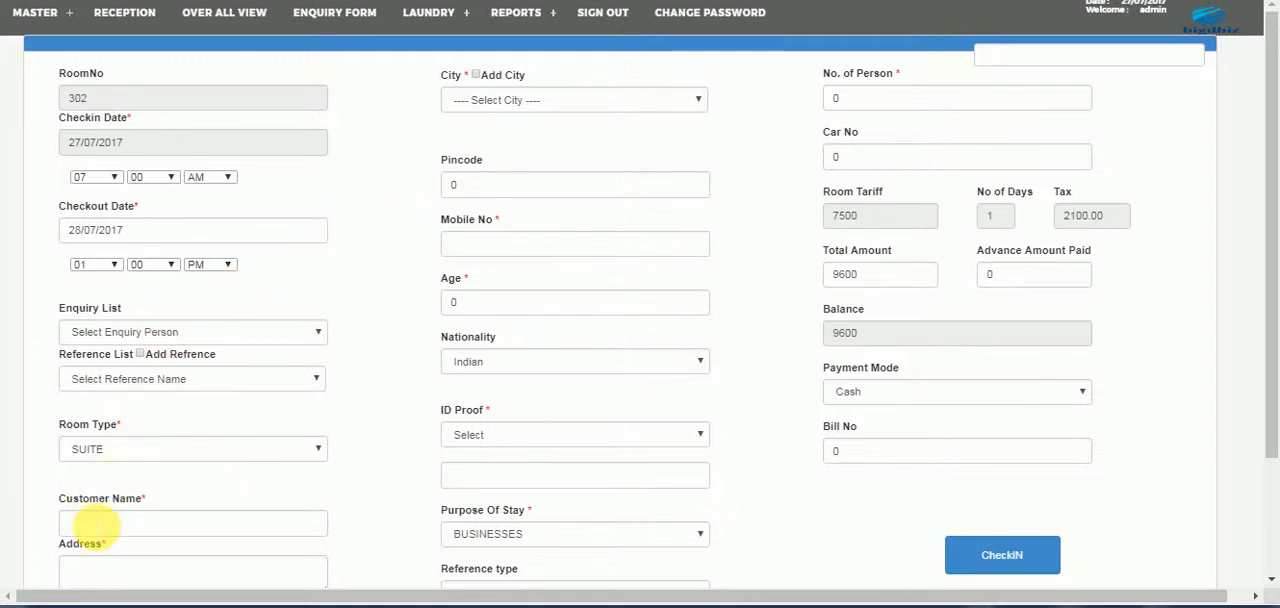
- Enter "test customer" as the customer name and "customer address" as the address
{"action": "left_click", "coordinate": [96, 524]}
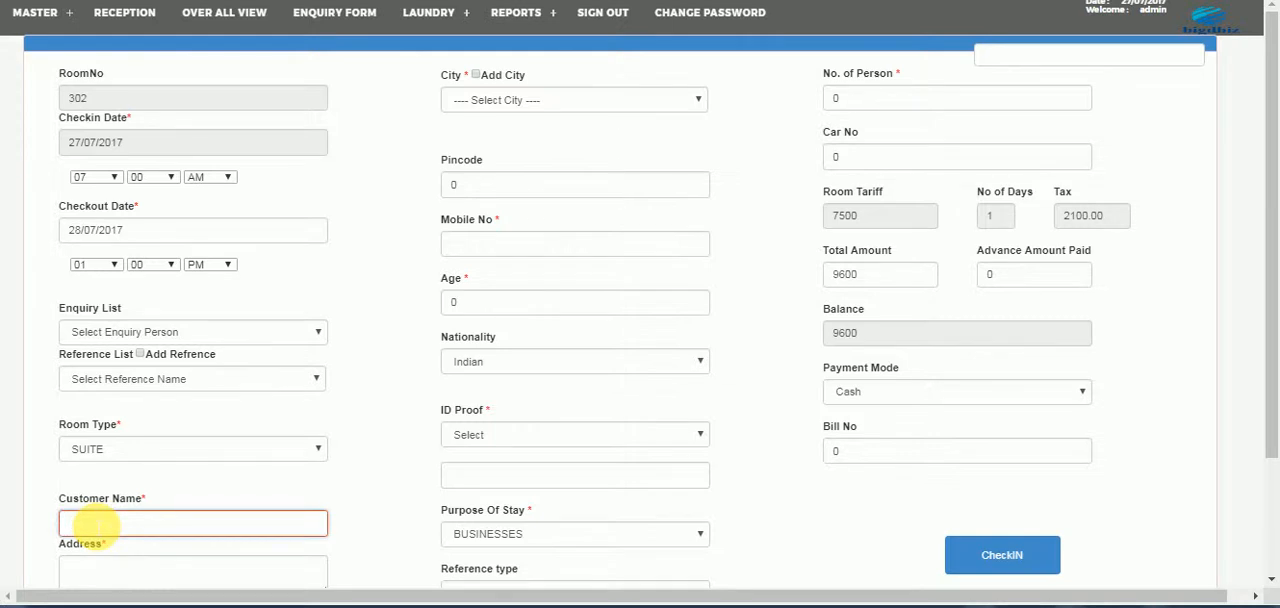
{"action": "type", "text": "te"}
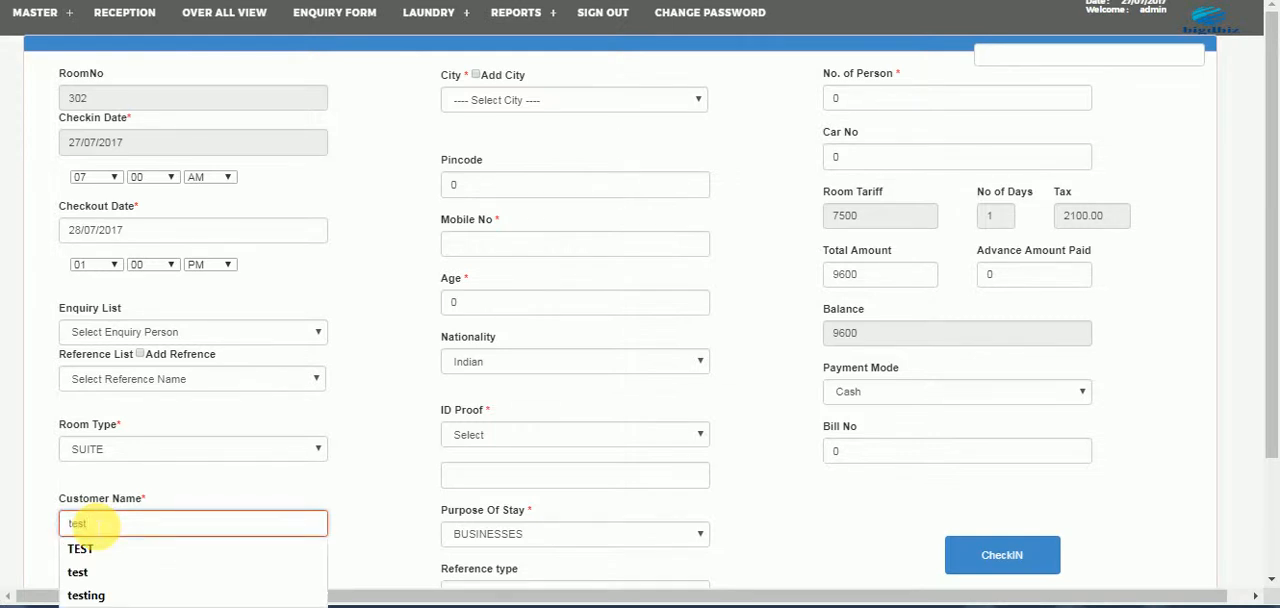
{"action": "type", "text": "stomer"}
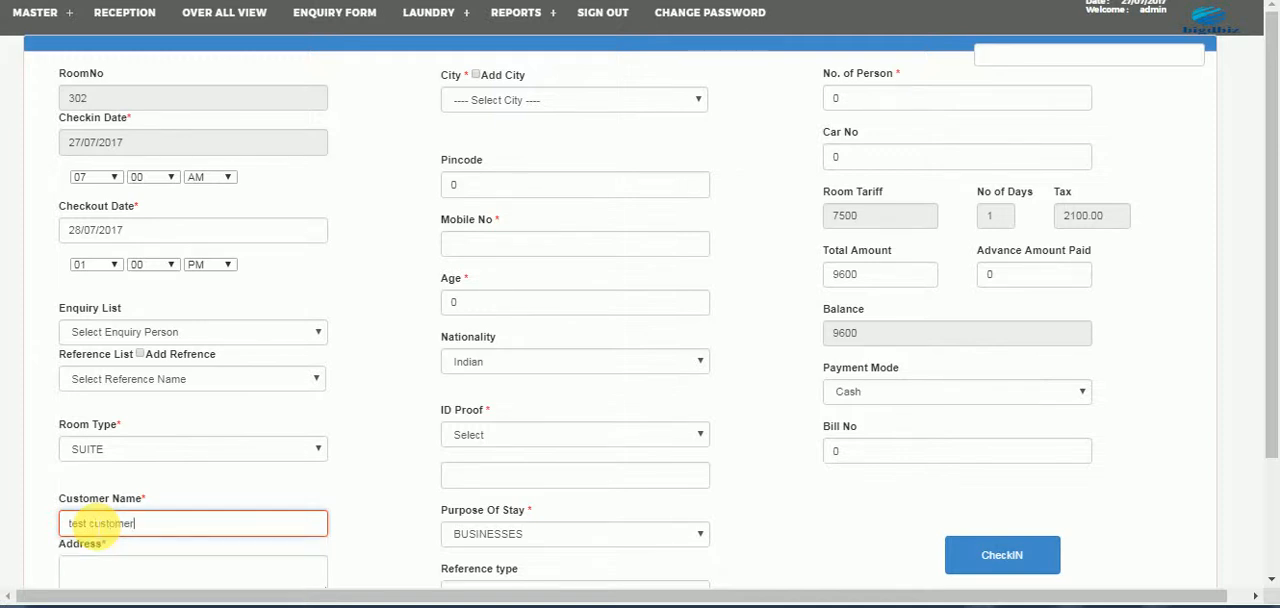
{"action": "key", "text": "Tab"}
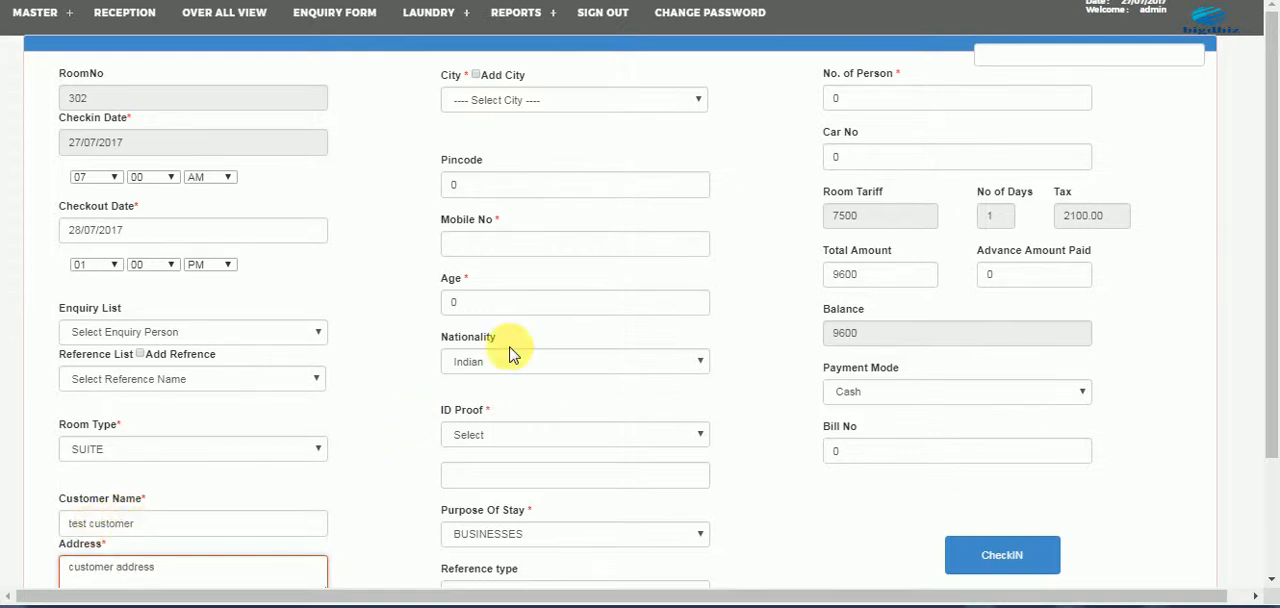
- Examine the Add Country option and the list of available countries, keeping India selected
{"action": "left_click_drag", "start_coordinate": [1274, 133], "coordinate": [1271, 214]}
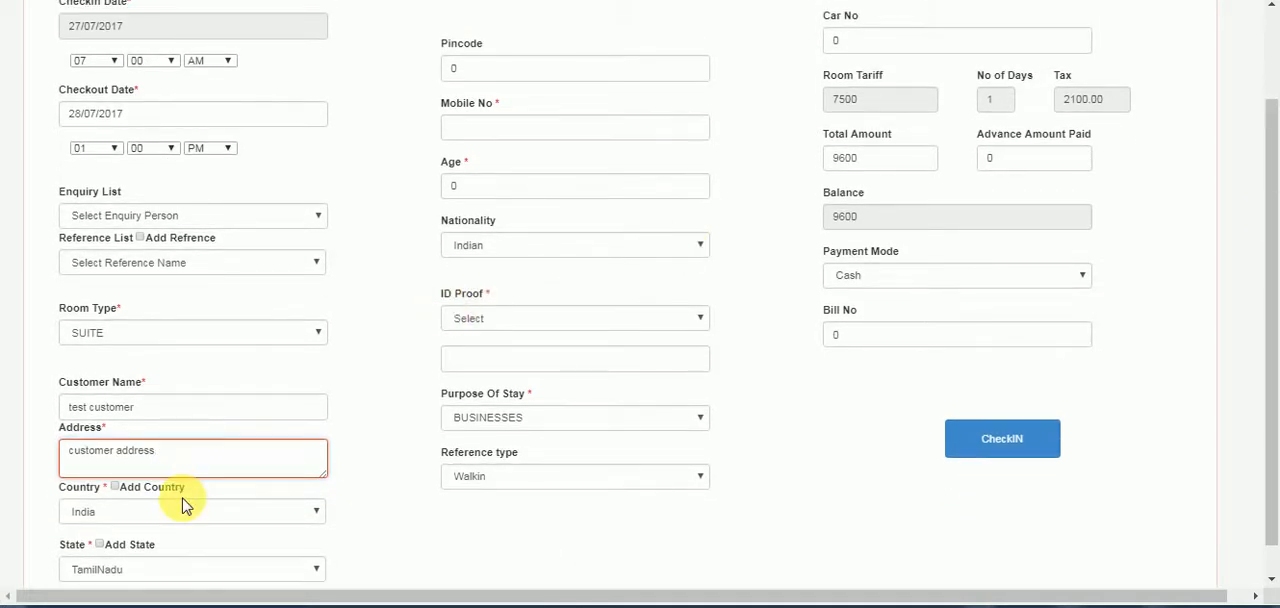
{"action": "left_click", "coordinate": [145, 490]}
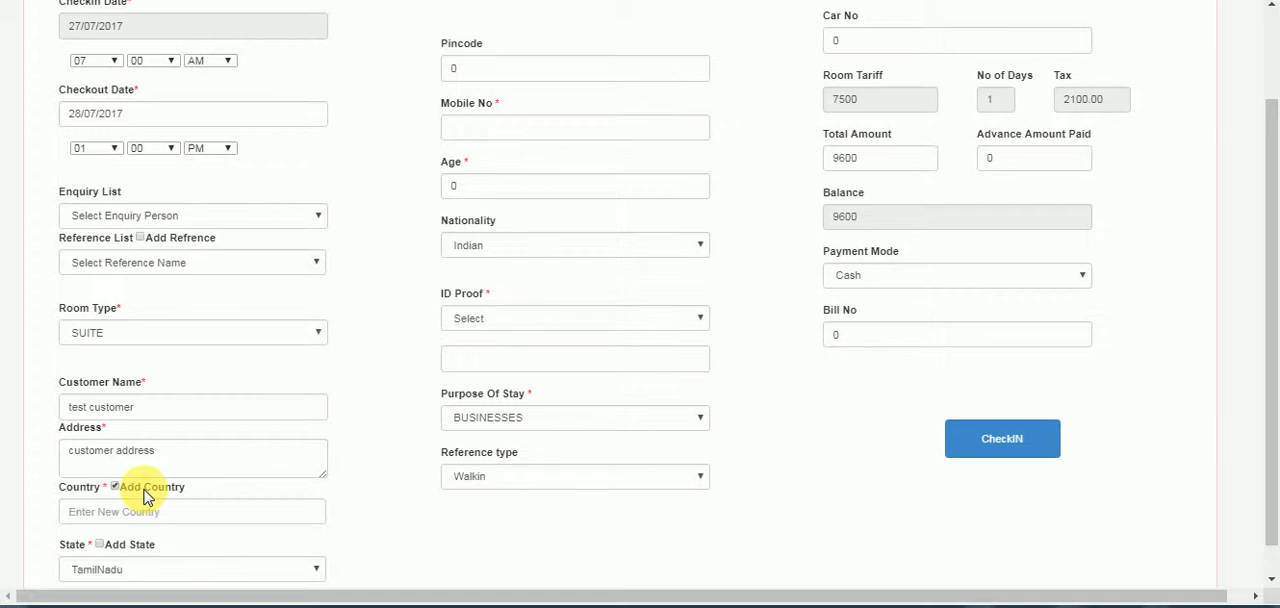
{"action": "left_click", "coordinate": [144, 490]}
{"action": "left_click", "coordinate": [137, 514]}
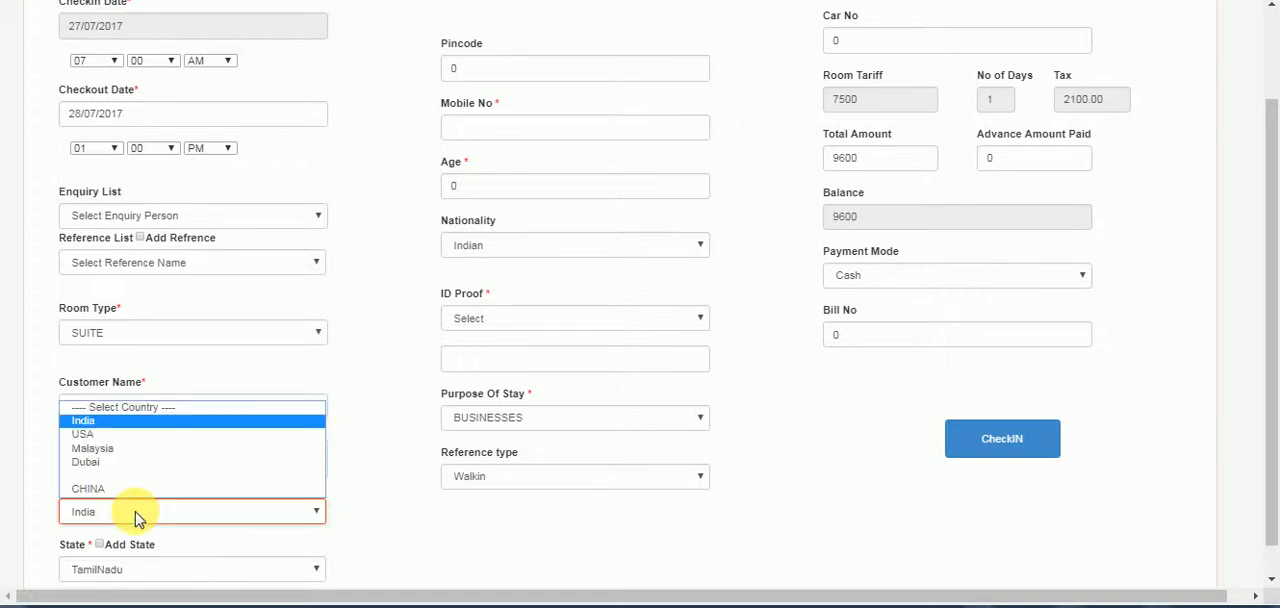
{"action": "left_click", "coordinate": [137, 521]}
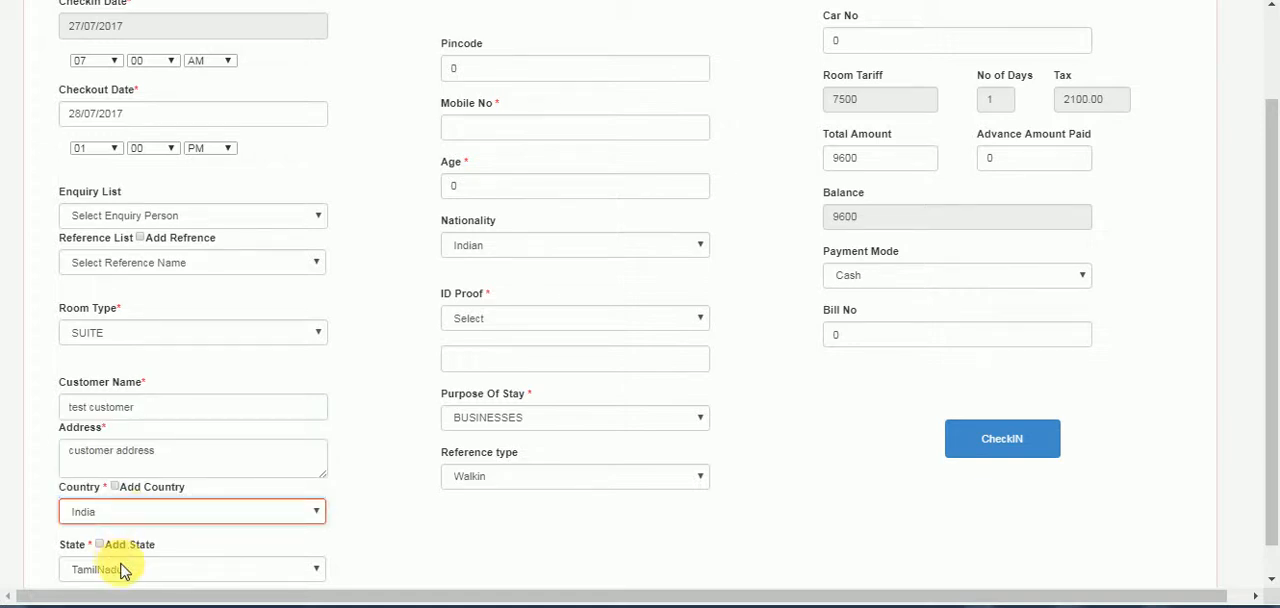
- Set the customer's city to Karur
{"action": "scroll", "coordinate": [1272, 243], "scroll_direction": "up", "scroll_amount": 1}
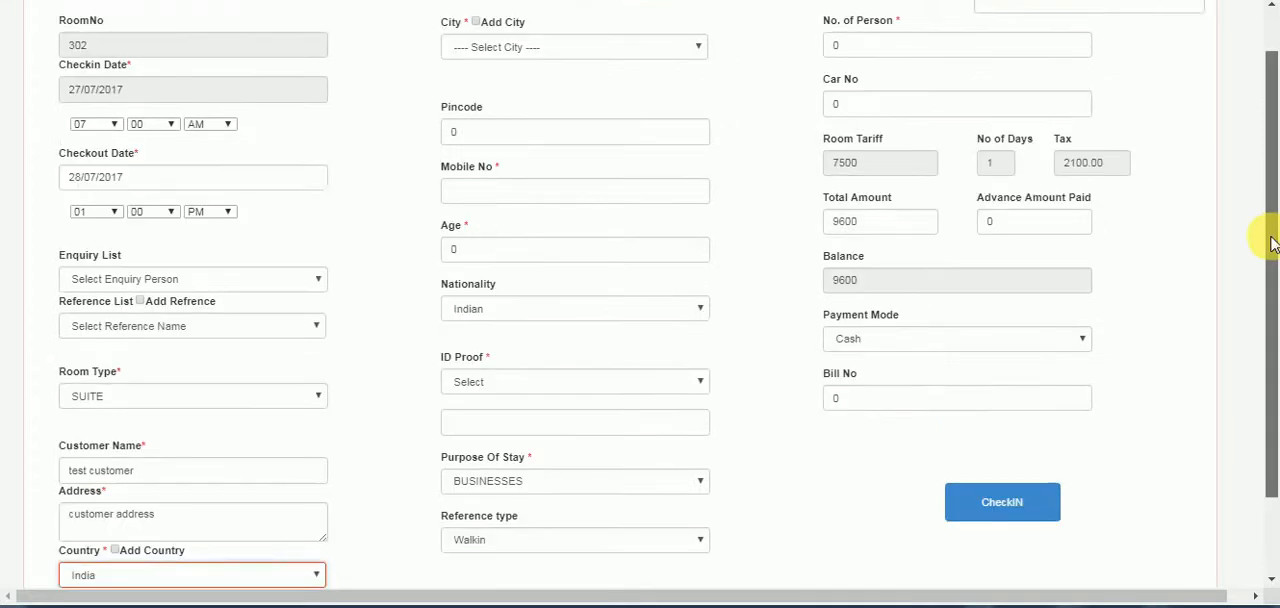
{"action": "scroll", "coordinate": [1272, 243], "scroll_direction": "up", "scroll_amount": 1}
{"action": "left_click", "coordinate": [505, 110]}
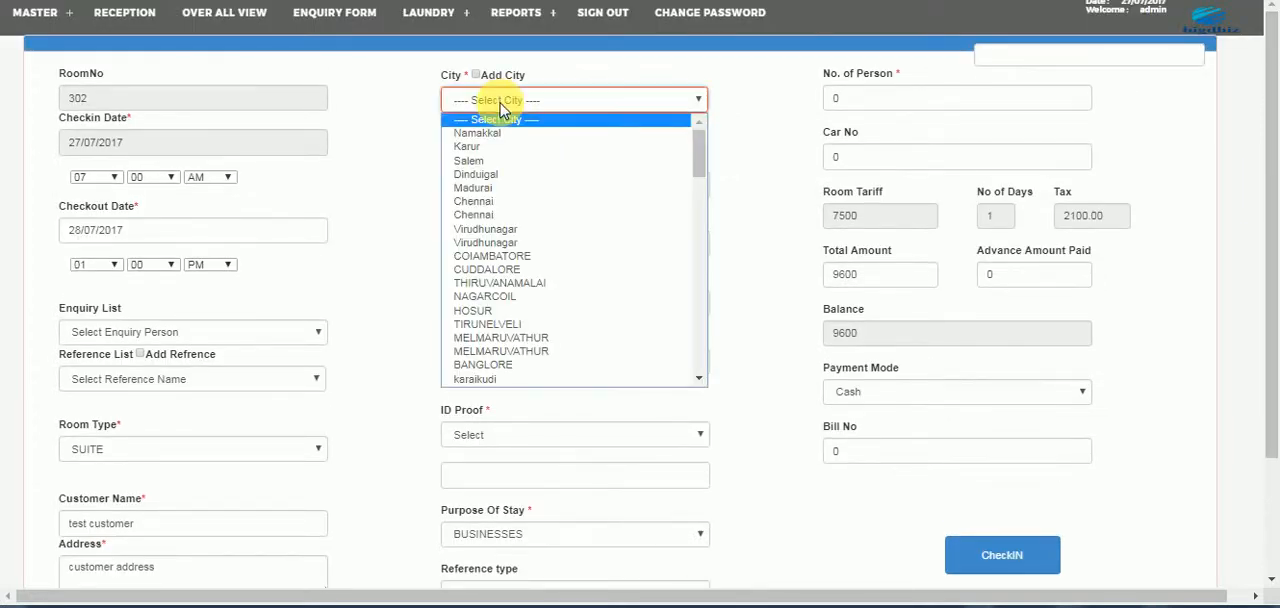
{"action": "left_click", "coordinate": [490, 99]}
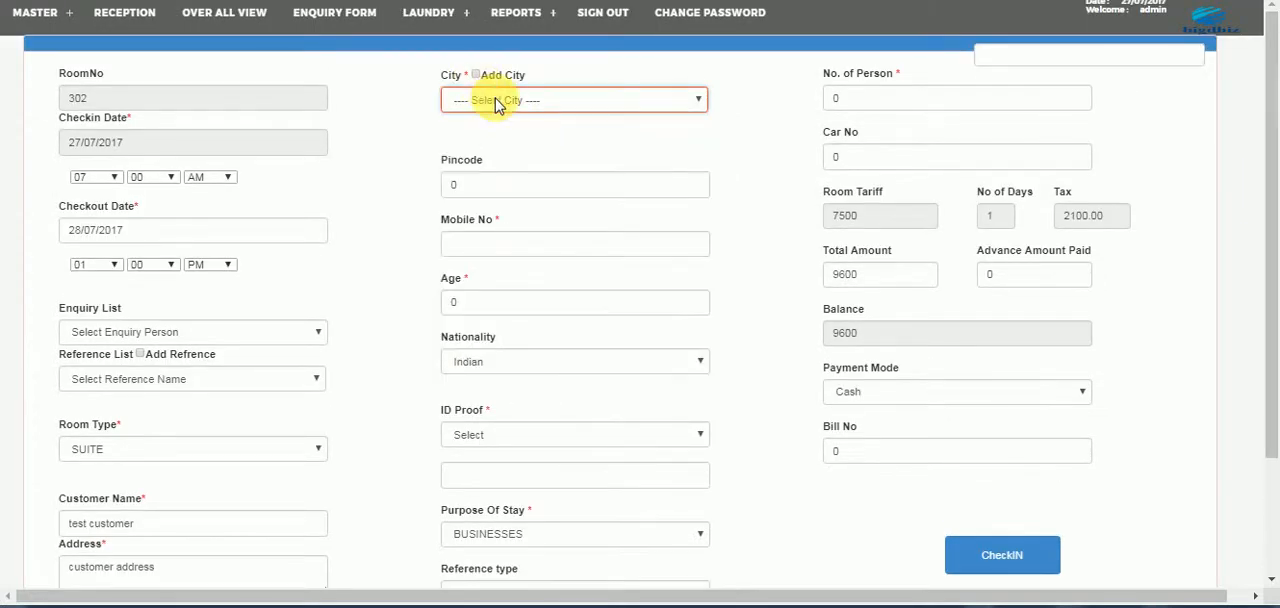
{"action": "left_click", "coordinate": [486, 106]}
{"action": "left_click", "coordinate": [486, 140]}
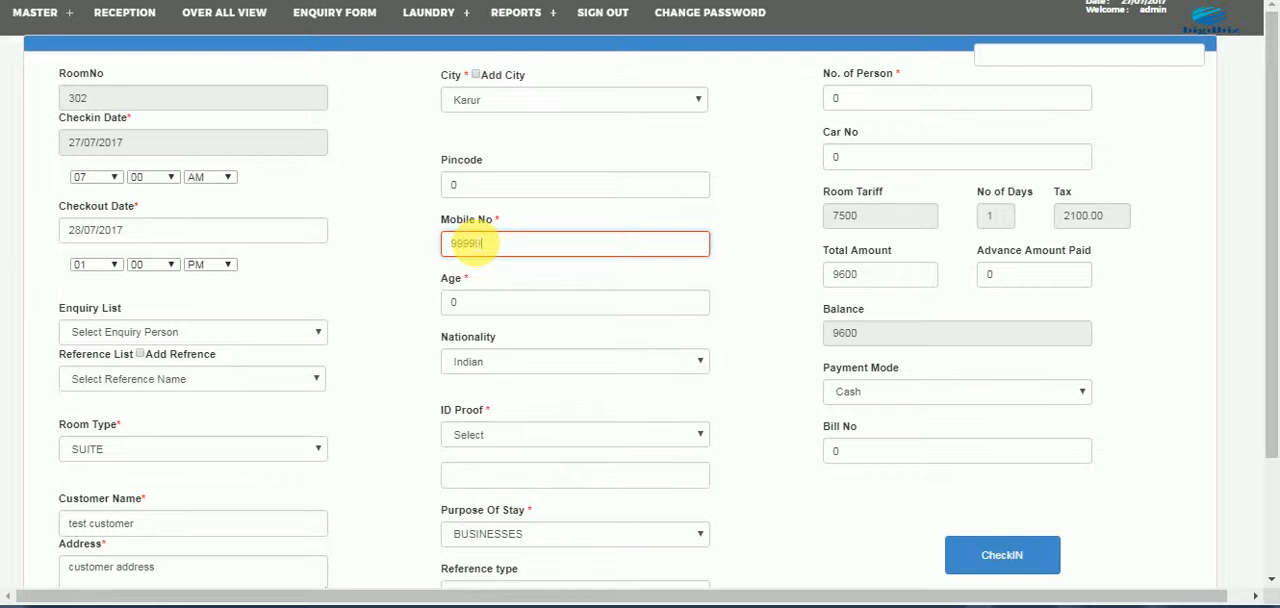
- Enter the customer's mobile number and remove the surplus digits
{"action": "type", "text": "999999"}
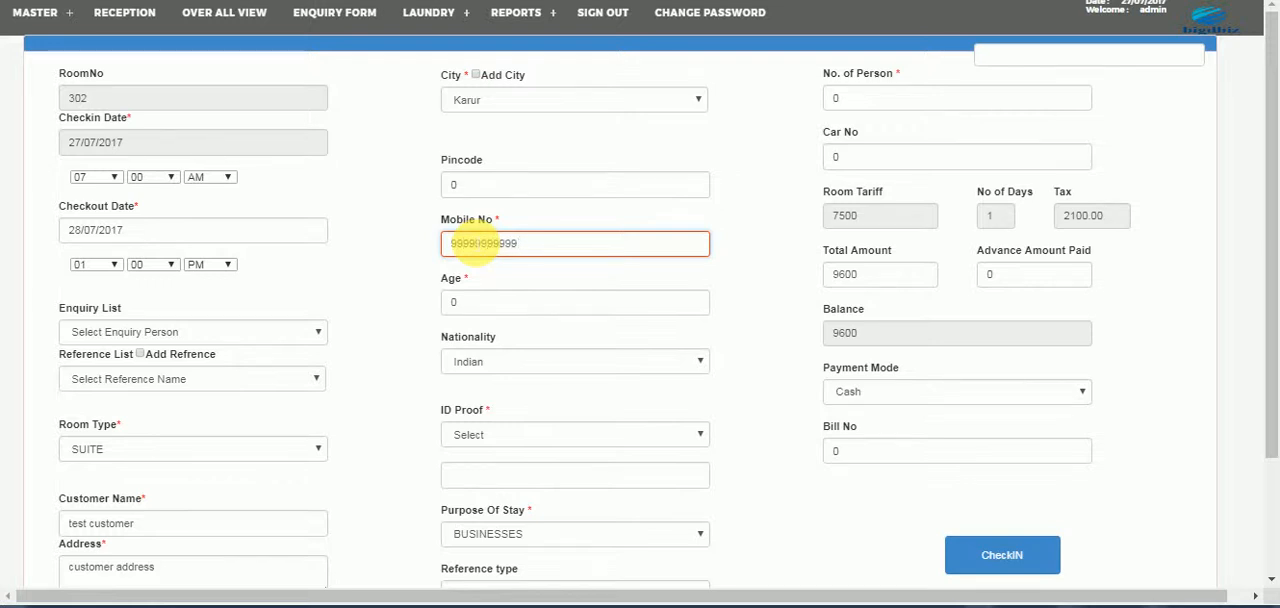
{"action": "key", "text": "BackSpace"}
{"action": "key", "text": "BackSpace"}
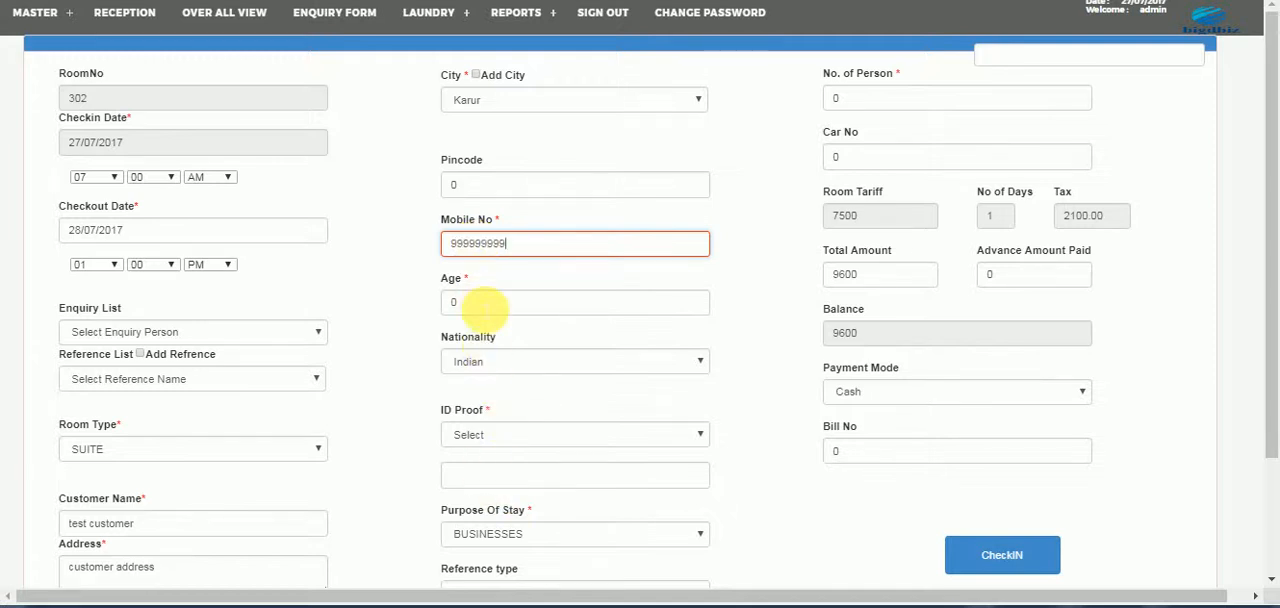
- Switch the nationality to Foreigner to view the extra passport field, and set it back to Indian
{"action": "left_click", "coordinate": [490, 363]}
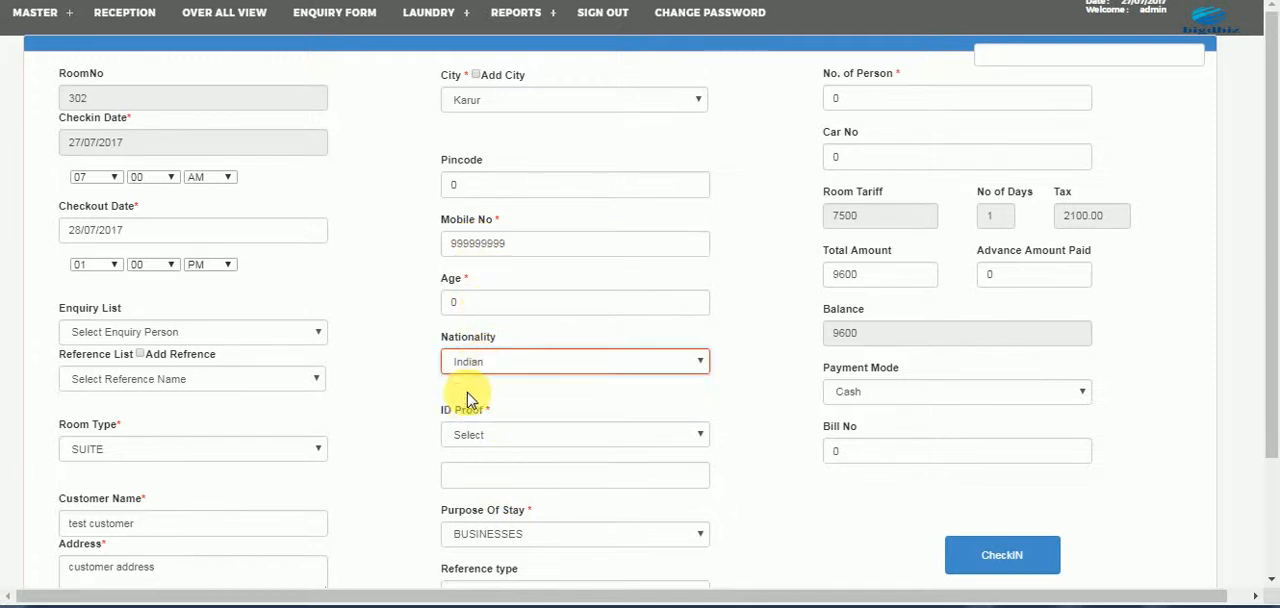
{"action": "left_click", "coordinate": [477, 372]}
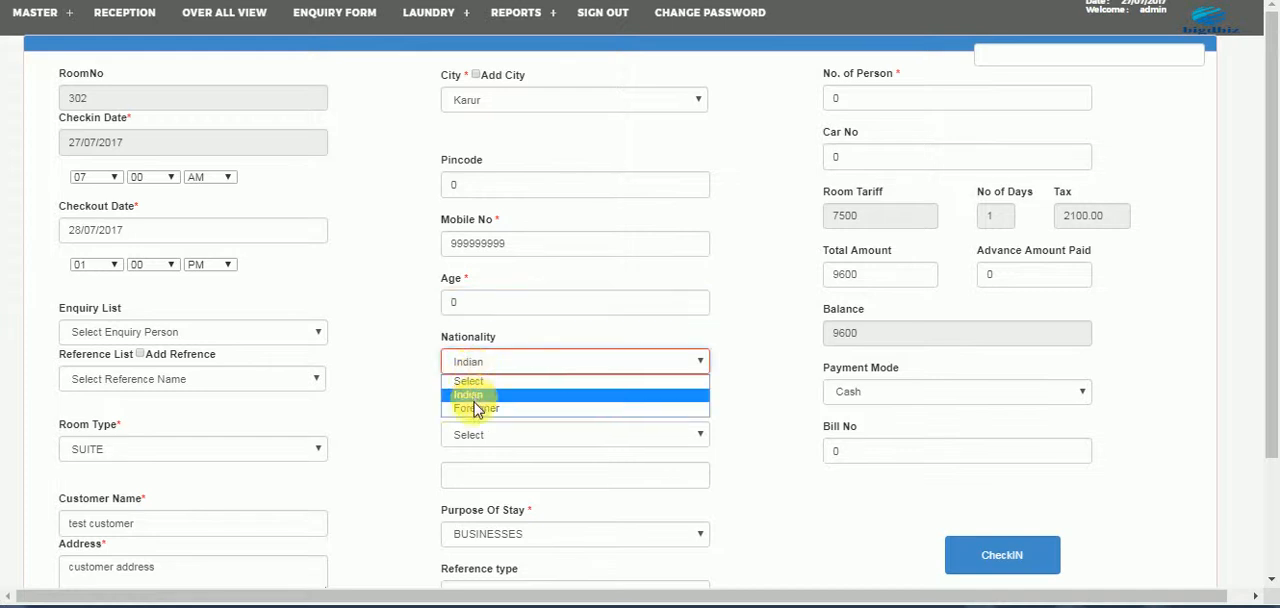
{"action": "left_click", "coordinate": [476, 408]}
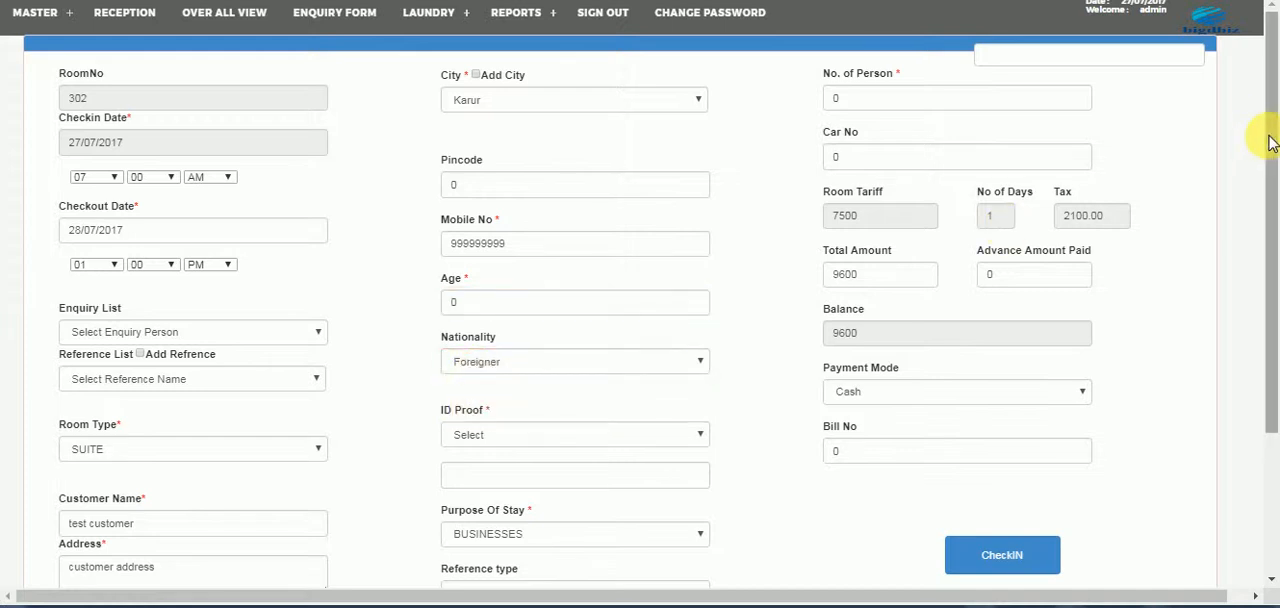
{"action": "left_click_drag", "start_coordinate": [1271, 142], "coordinate": [1272, 257]}
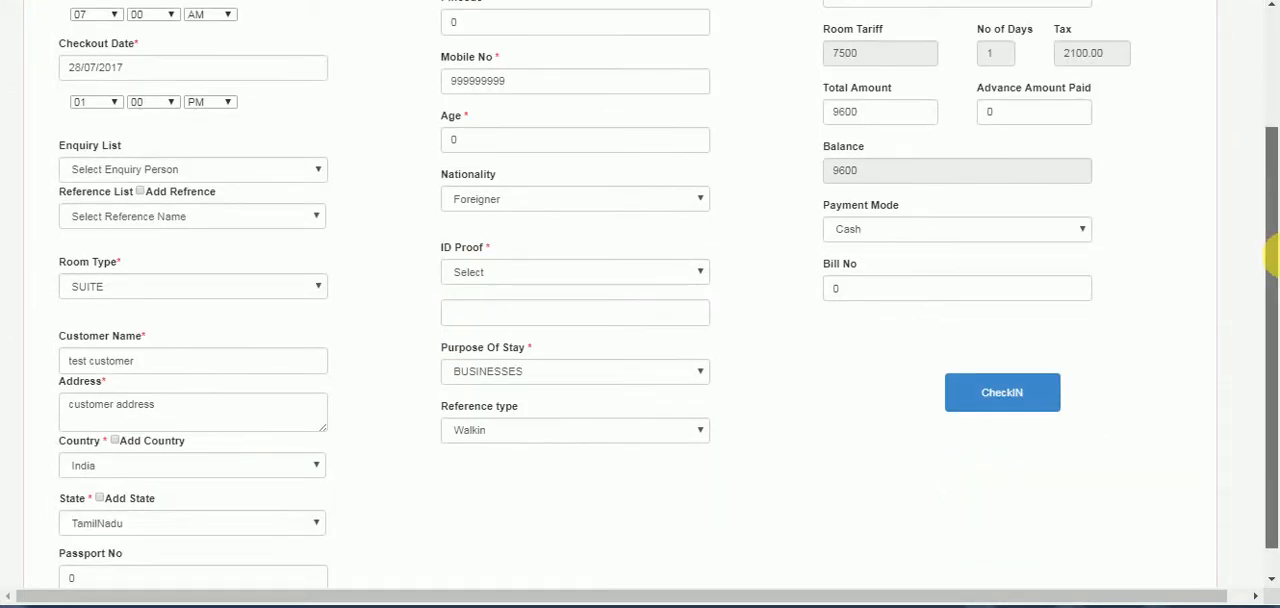
{"action": "left_click", "coordinate": [634, 199]}
{"action": "left_click", "coordinate": [557, 234]}
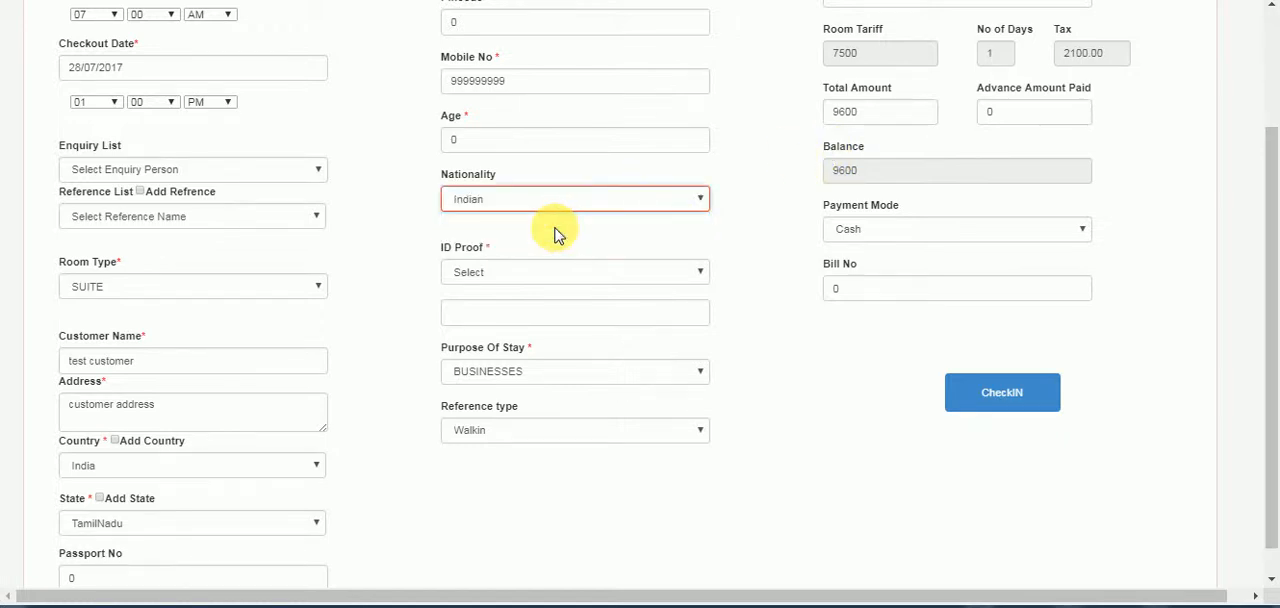
- Choose Driving Licence as the ID proof and enter the ID number
{"action": "left_click", "coordinate": [517, 285]}
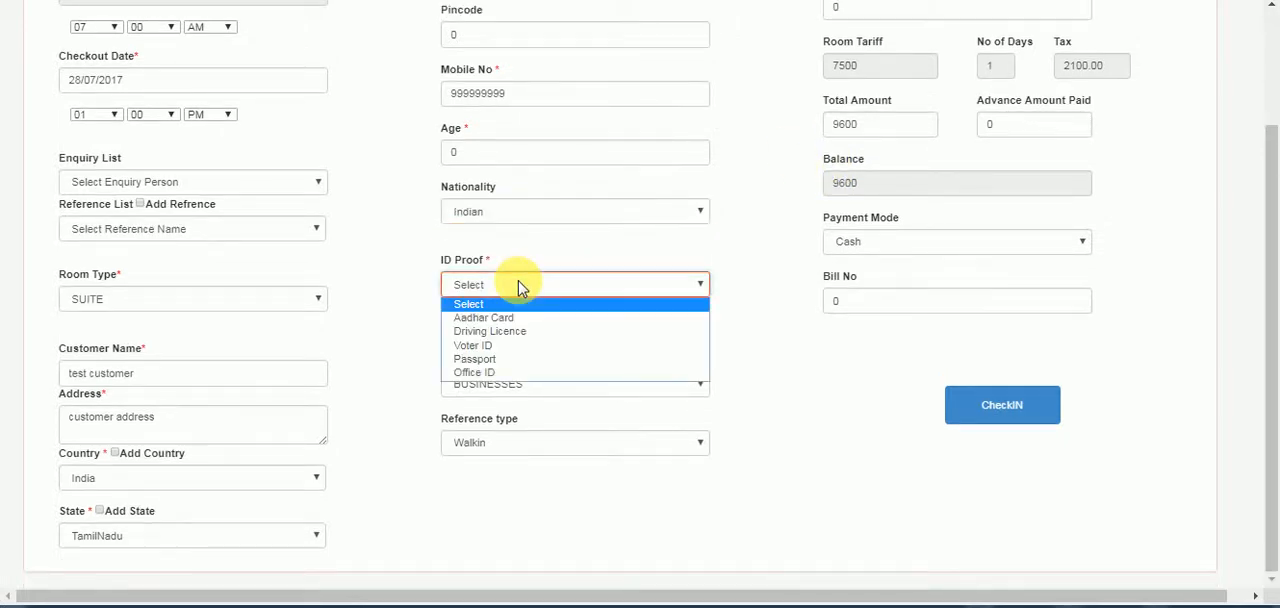
{"action": "left_click", "coordinate": [503, 333]}
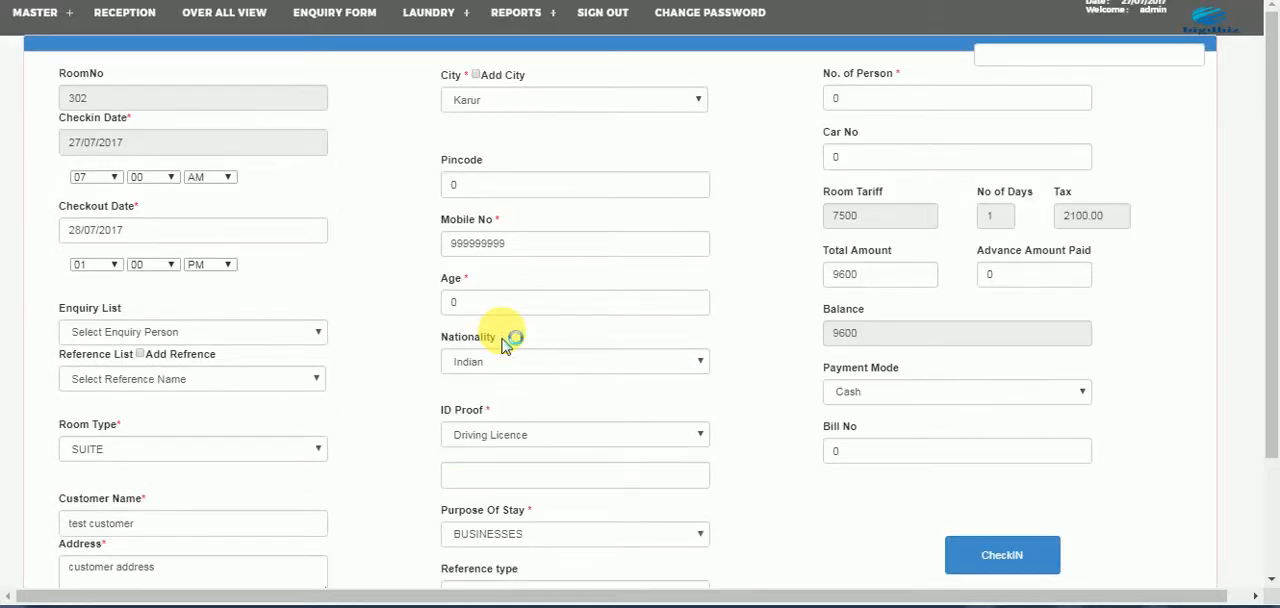
{"action": "left_click", "coordinate": [495, 478]}
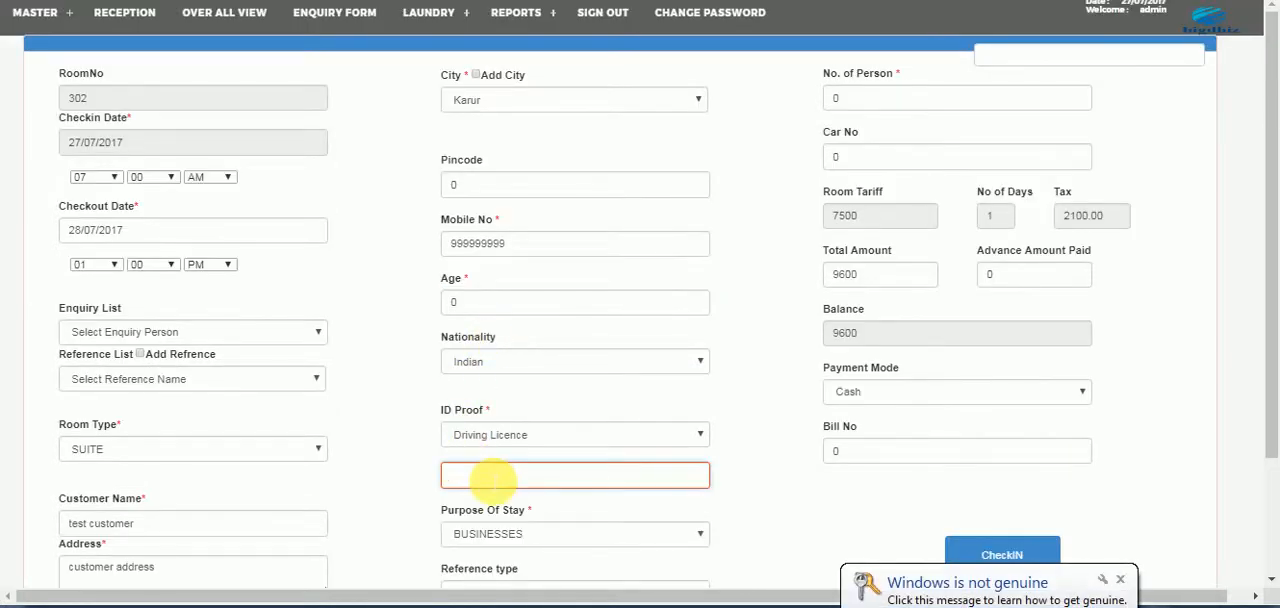
{"action": "type", "text": "00"}
- Examine the choices for purpose of stay and reference type, keeping BUSINESSES and Walkin
{"action": "left_click_drag", "start_coordinate": [1270, 300], "coordinate": [1260, 412]}
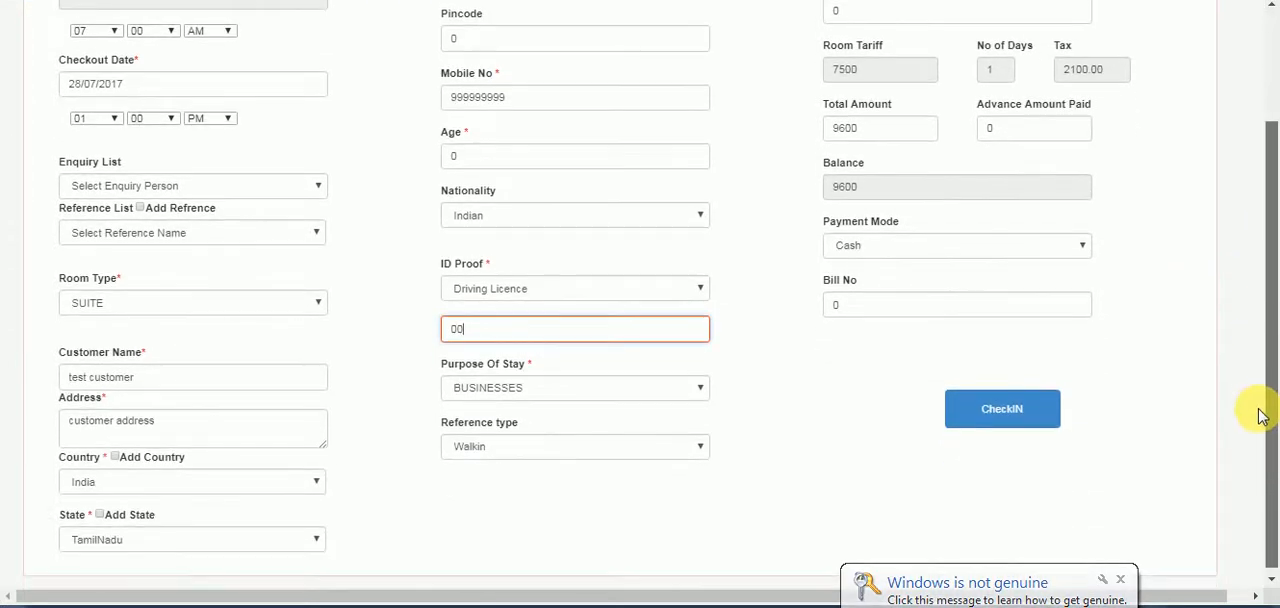
{"action": "left_click", "coordinate": [481, 395]}
{"action": "left_click", "coordinate": [481, 395]}
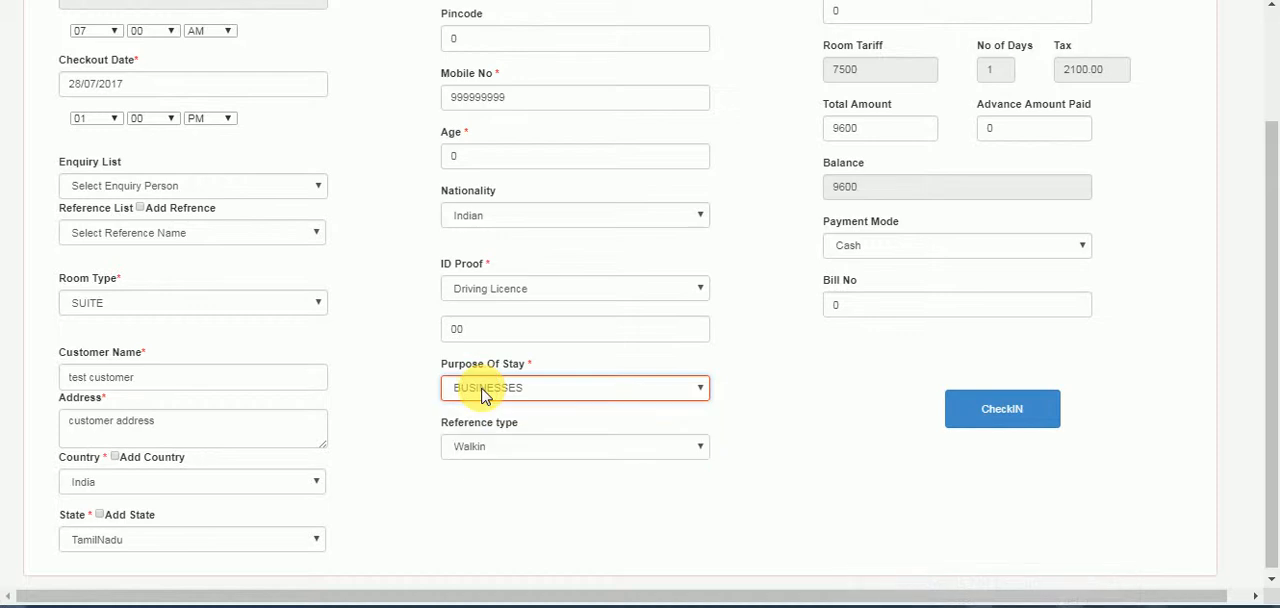
{"action": "left_click", "coordinate": [552, 452]}
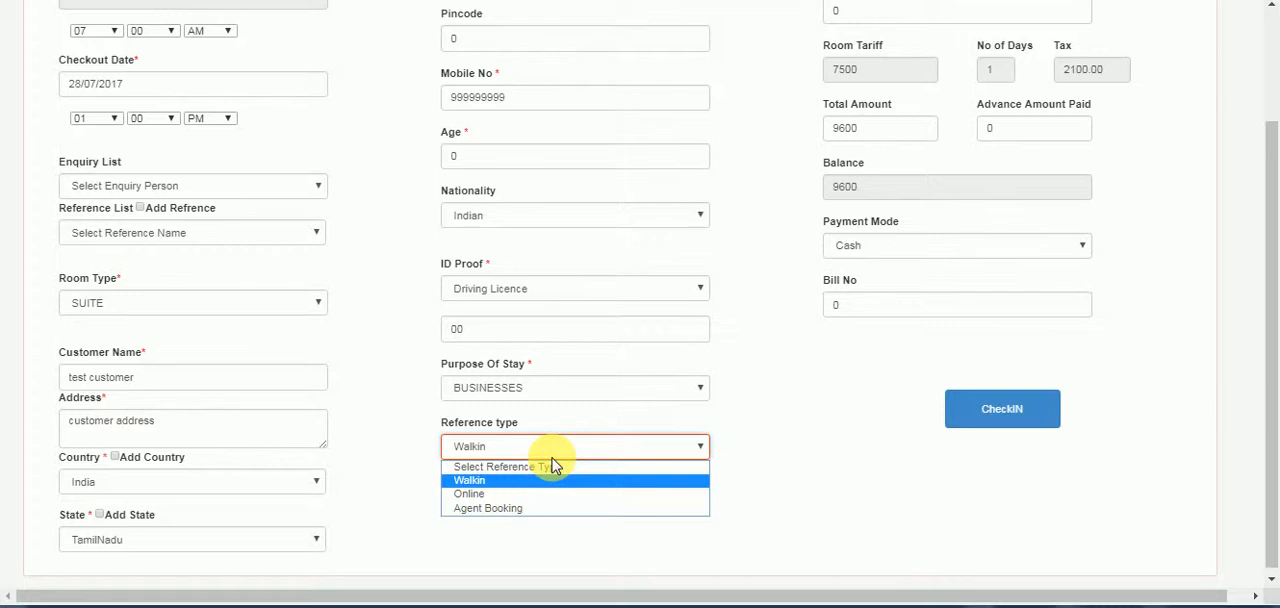
- Record an advance amount paid of 5000 and enter 15 as the bill number
{"action": "left_click_drag", "start_coordinate": [1271, 307], "coordinate": [1257, 109]}
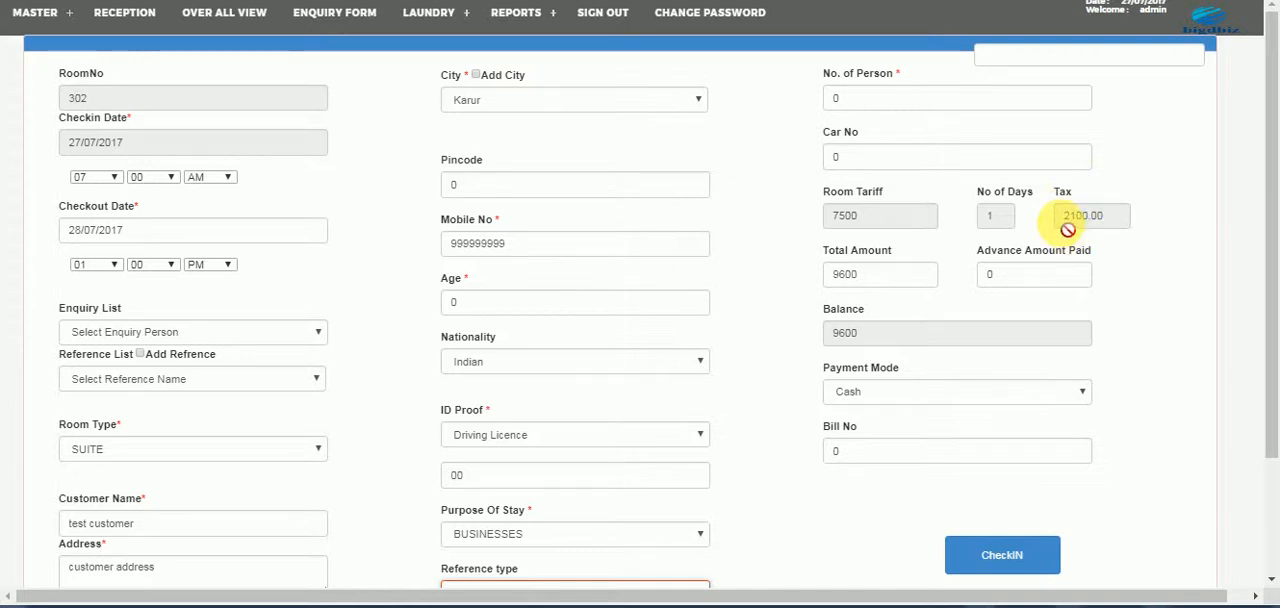
{"action": "left_click", "coordinate": [1000, 280]}
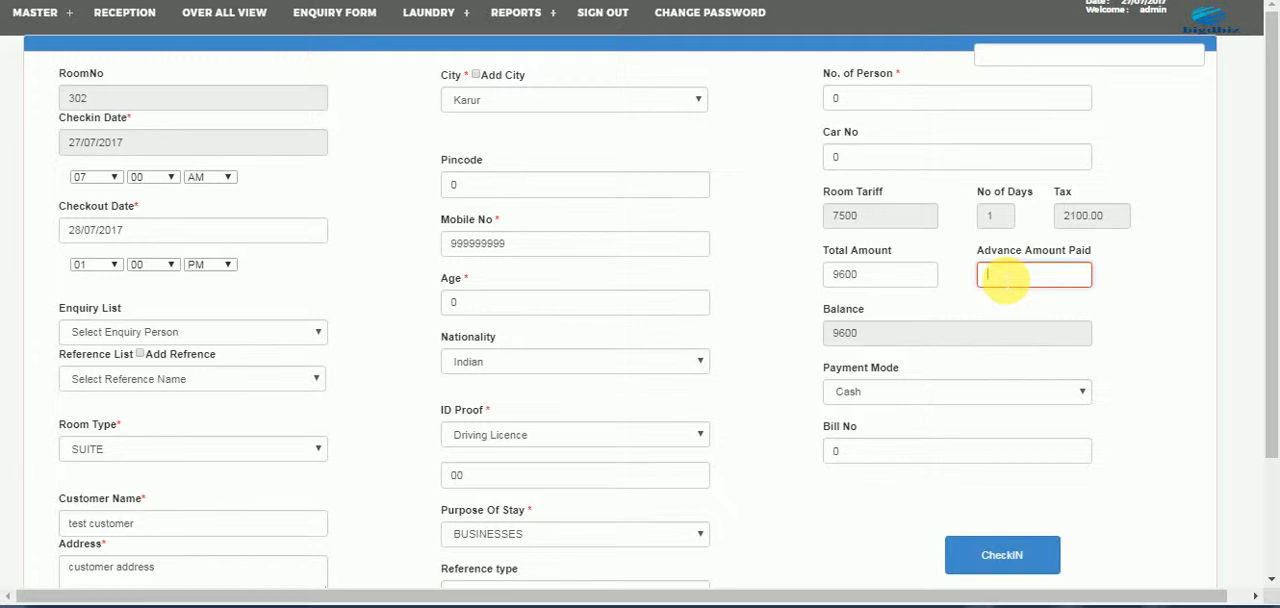
{"action": "type", "text": "5000"}
{"action": "left_click", "coordinate": [995, 299]}
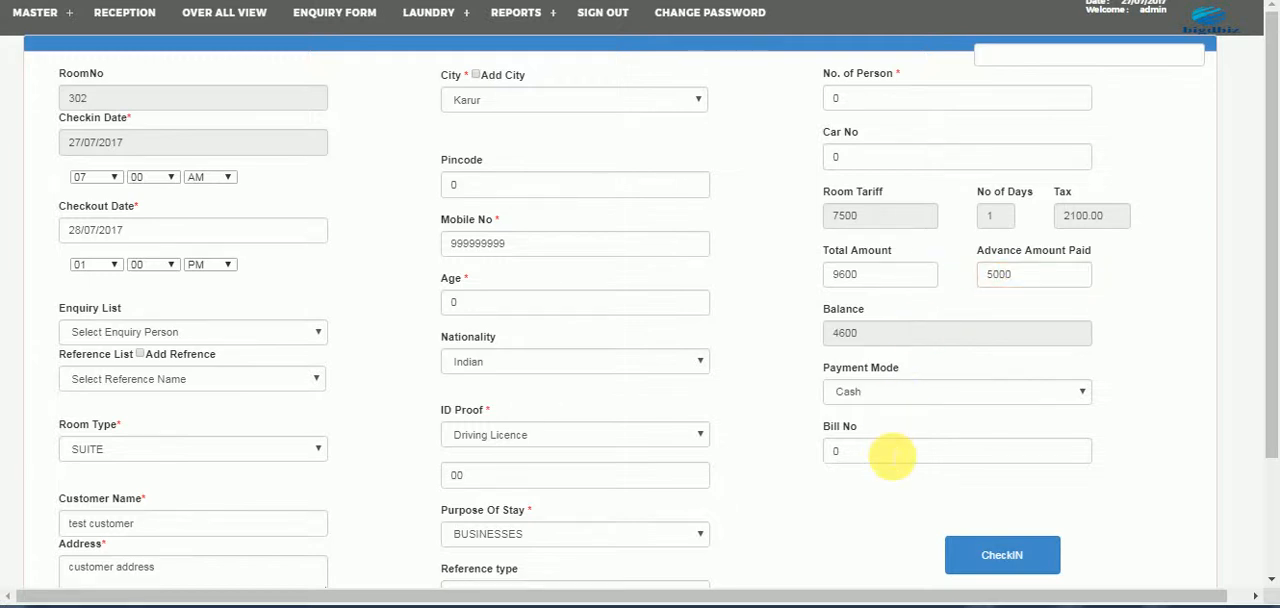
{"action": "left_click", "coordinate": [888, 458]}
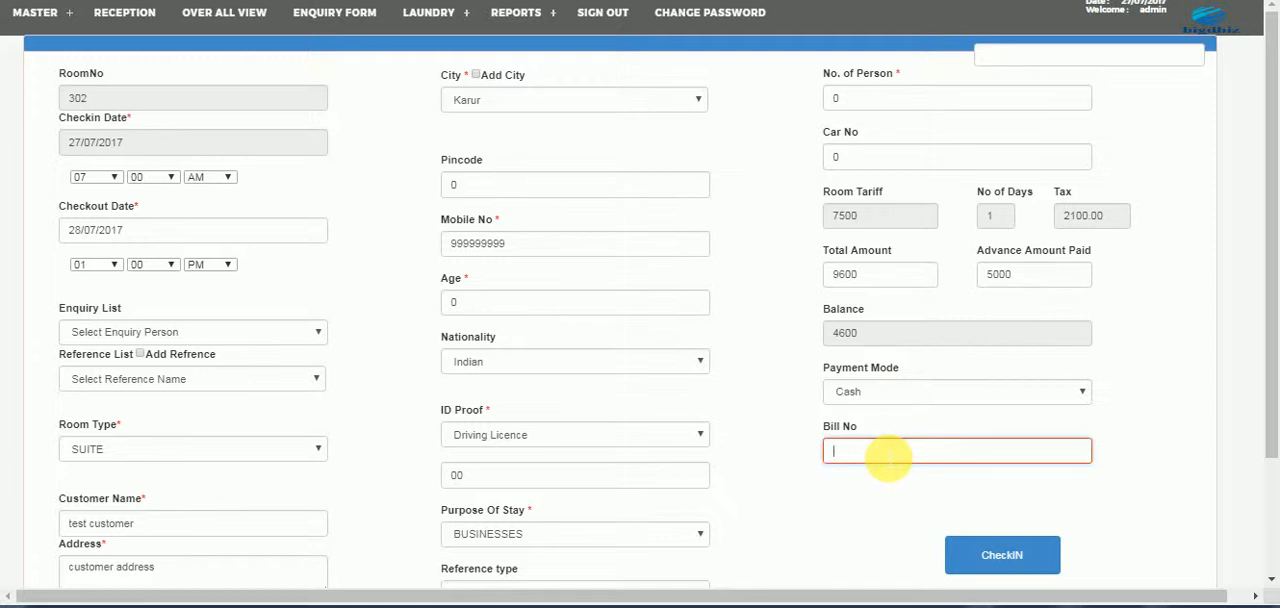
{"action": "type", "text": "15"}
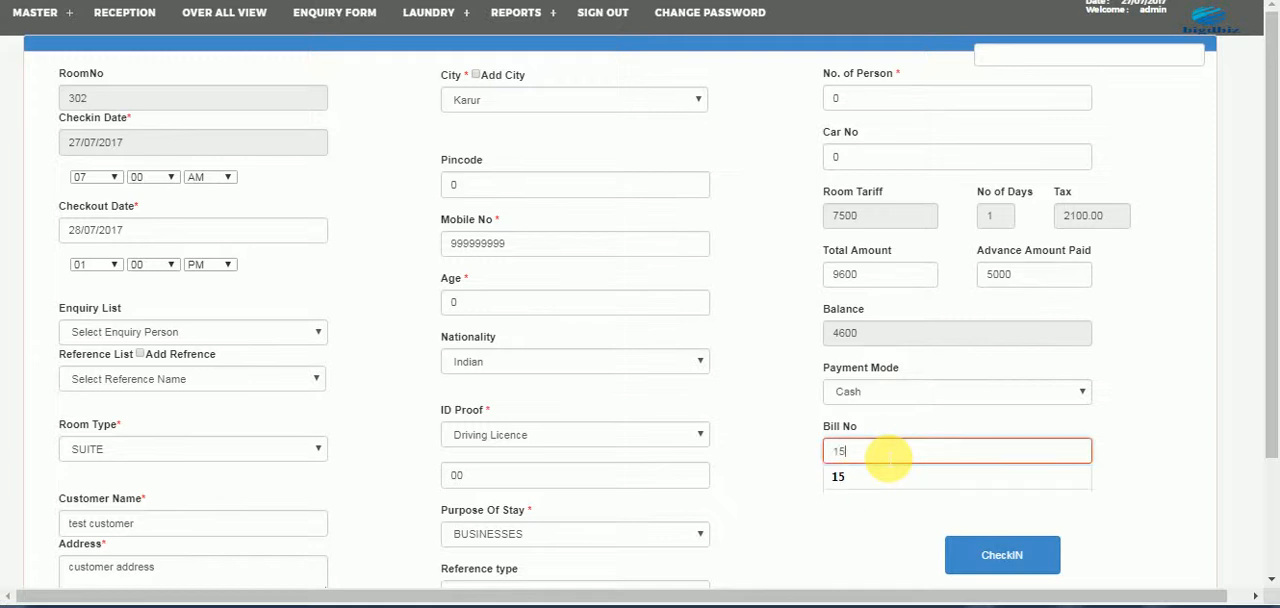
- Keep Cash as the payment mode and complete the check-in for room 302
{"action": "left_click", "coordinate": [924, 308]}
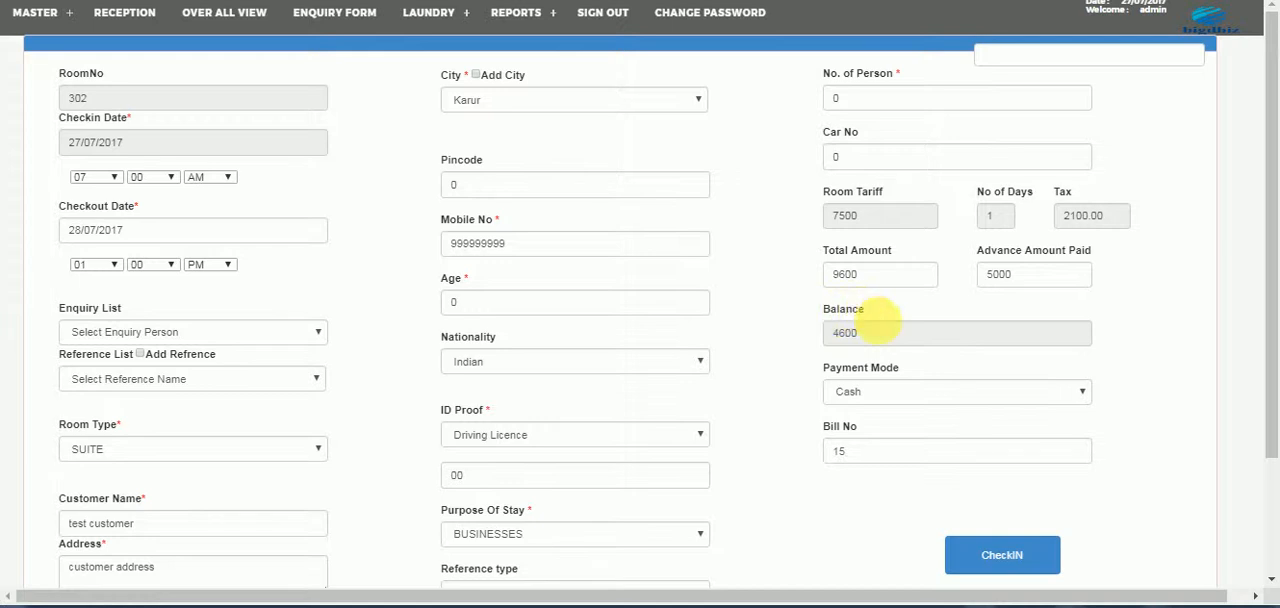
{"action": "left_click", "coordinate": [858, 395]}
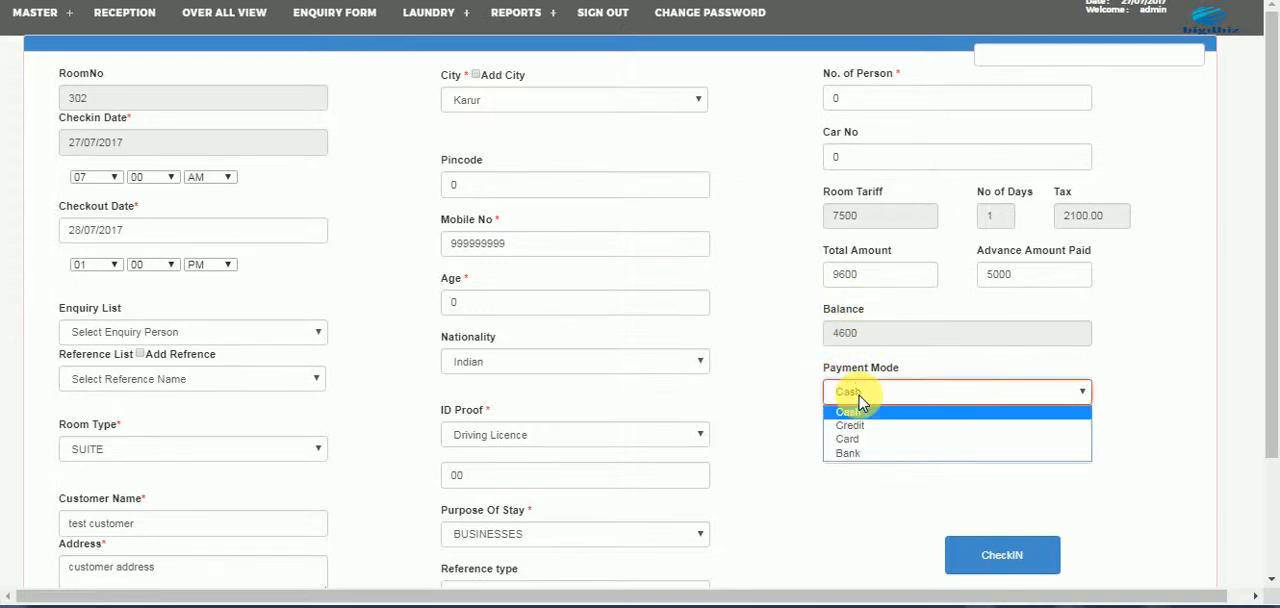
{"action": "left_click", "coordinate": [858, 410]}
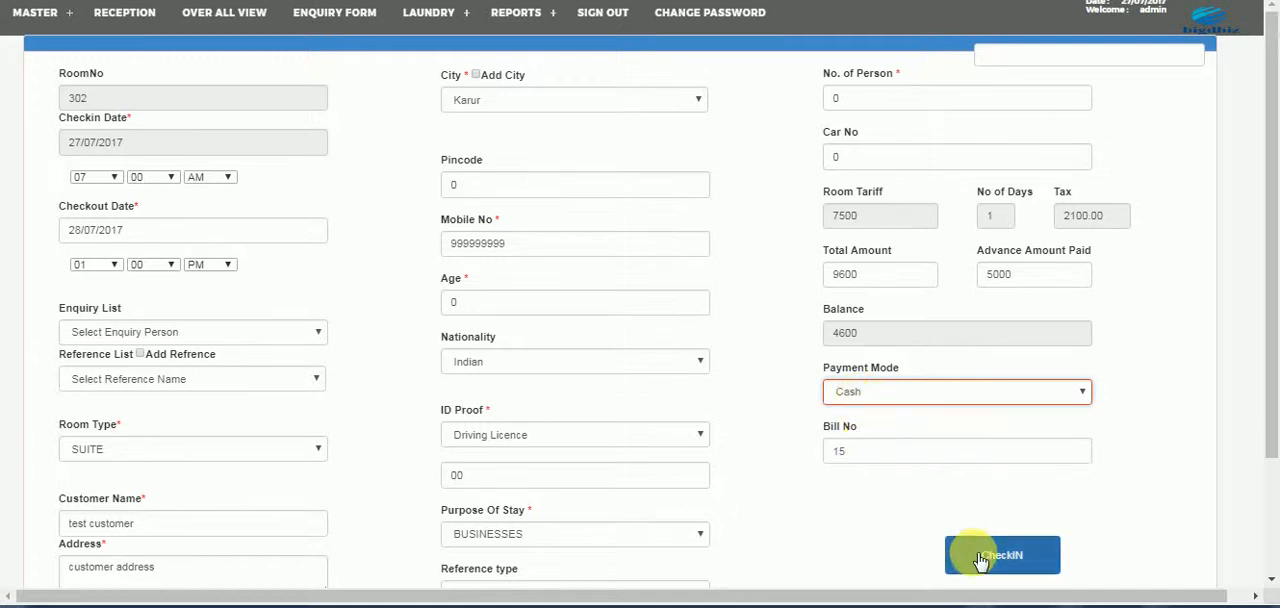
{"action": "left_click", "coordinate": [981, 558]}
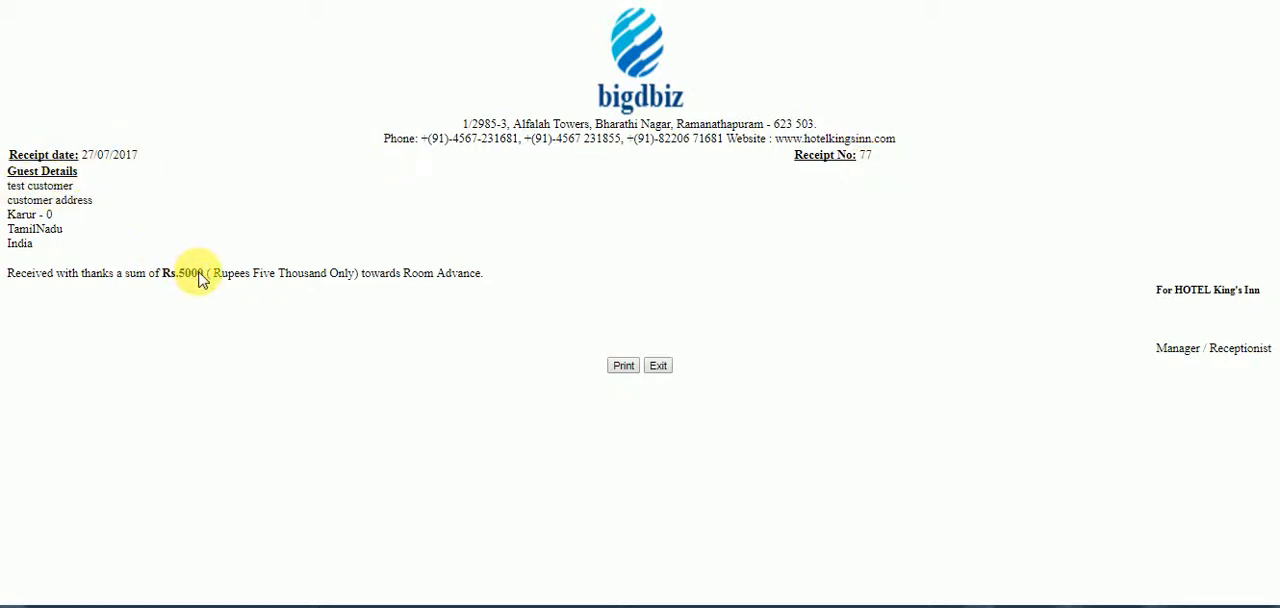
- View the advance receipt's print preview and PDF save options, cancel both without saving, and exit the receipt
{"action": "left_click", "coordinate": [626, 368]}
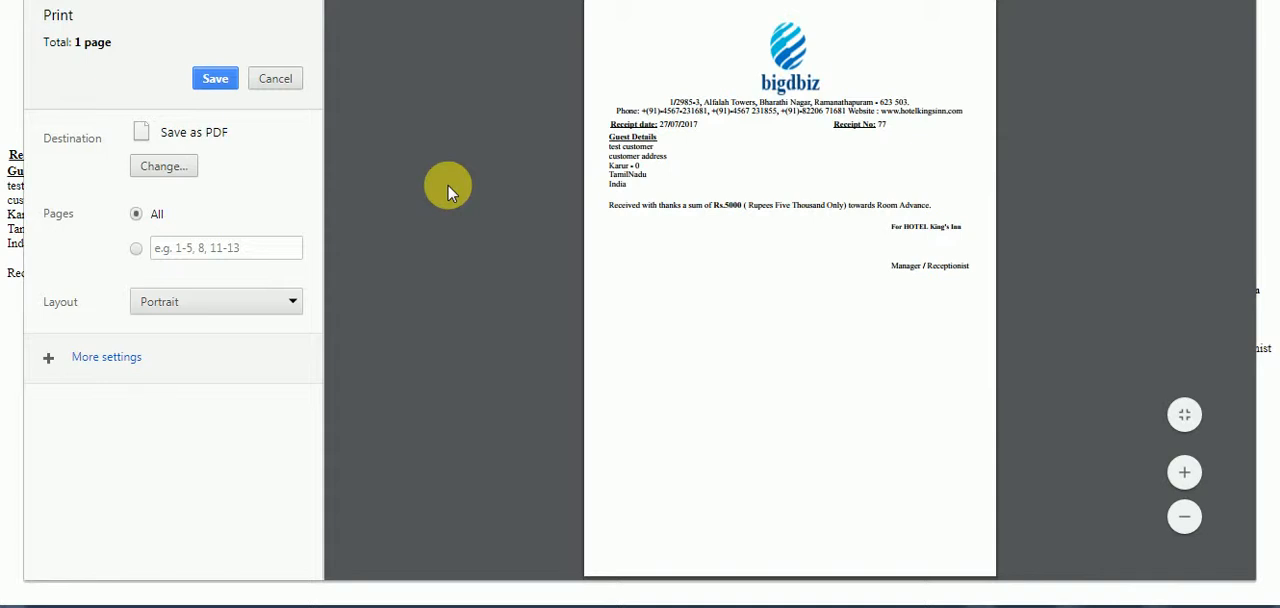
{"action": "left_click", "coordinate": [200, 80]}
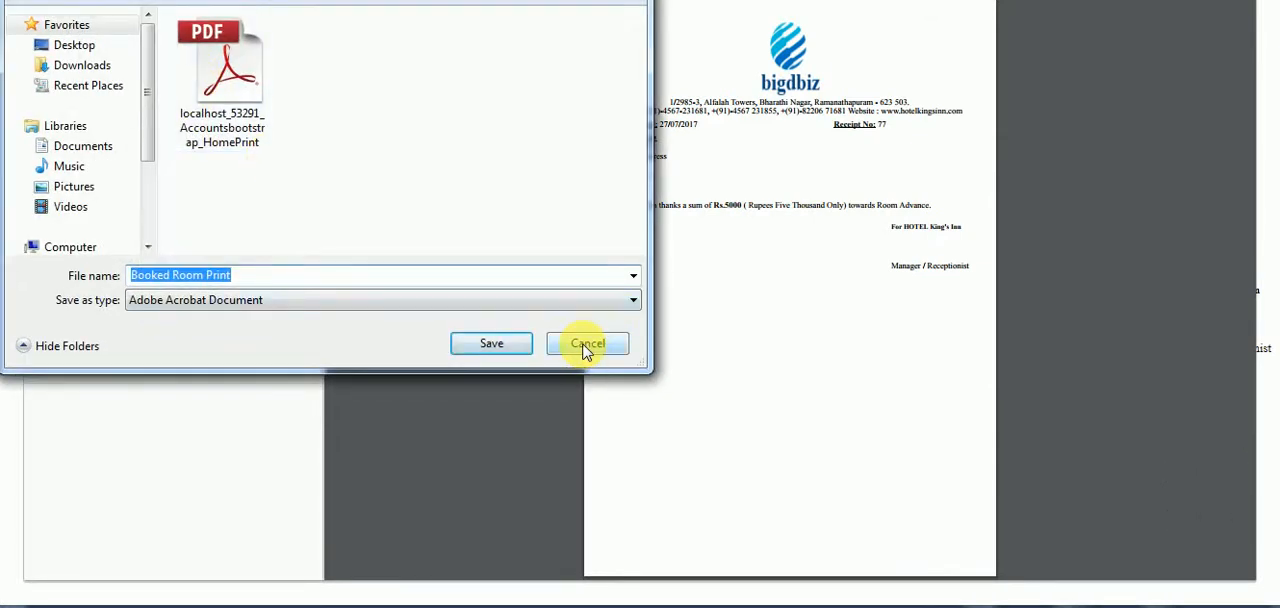
{"action": "left_click", "coordinate": [587, 346]}
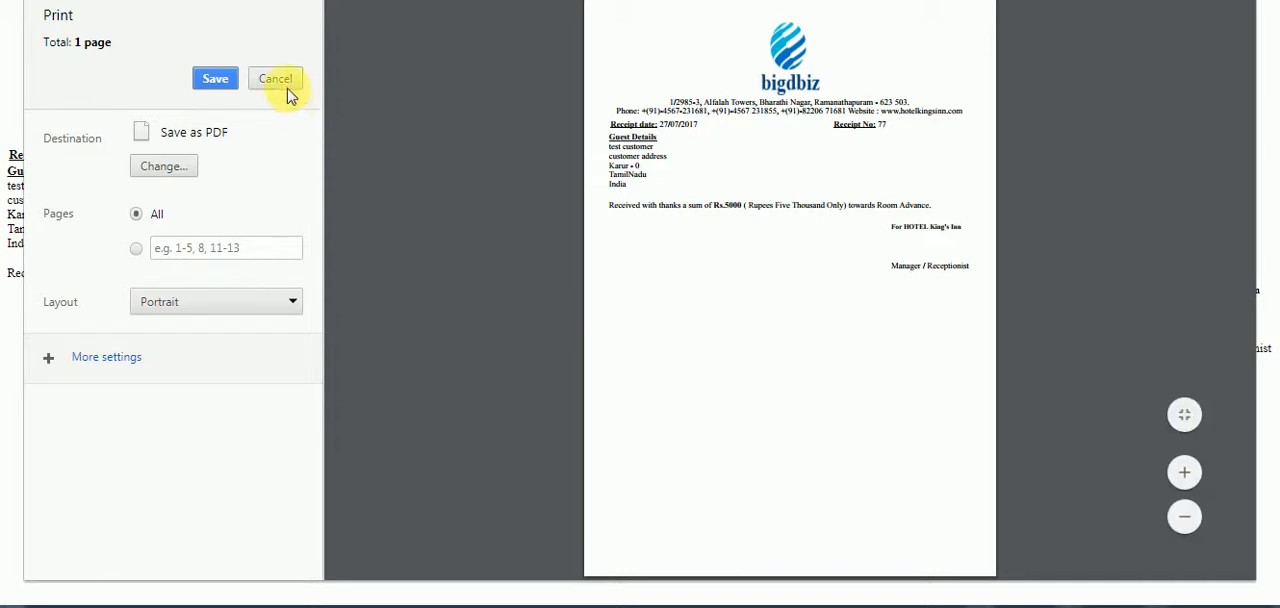
{"action": "left_click", "coordinate": [287, 89]}
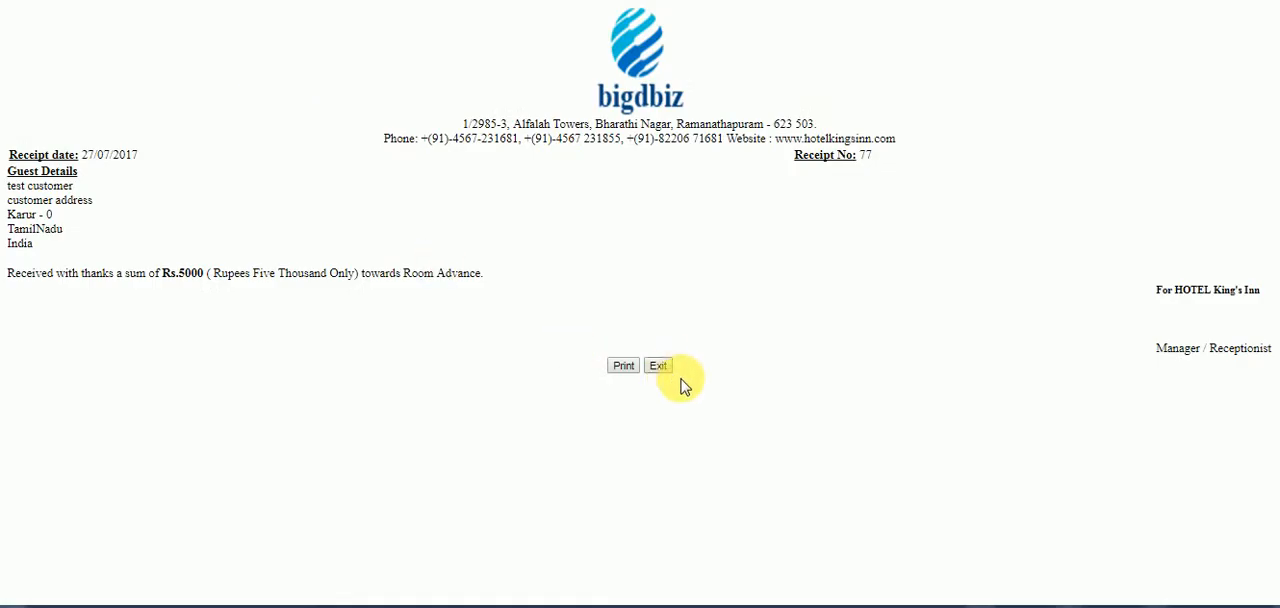
{"action": "left_click", "coordinate": [666, 370]}
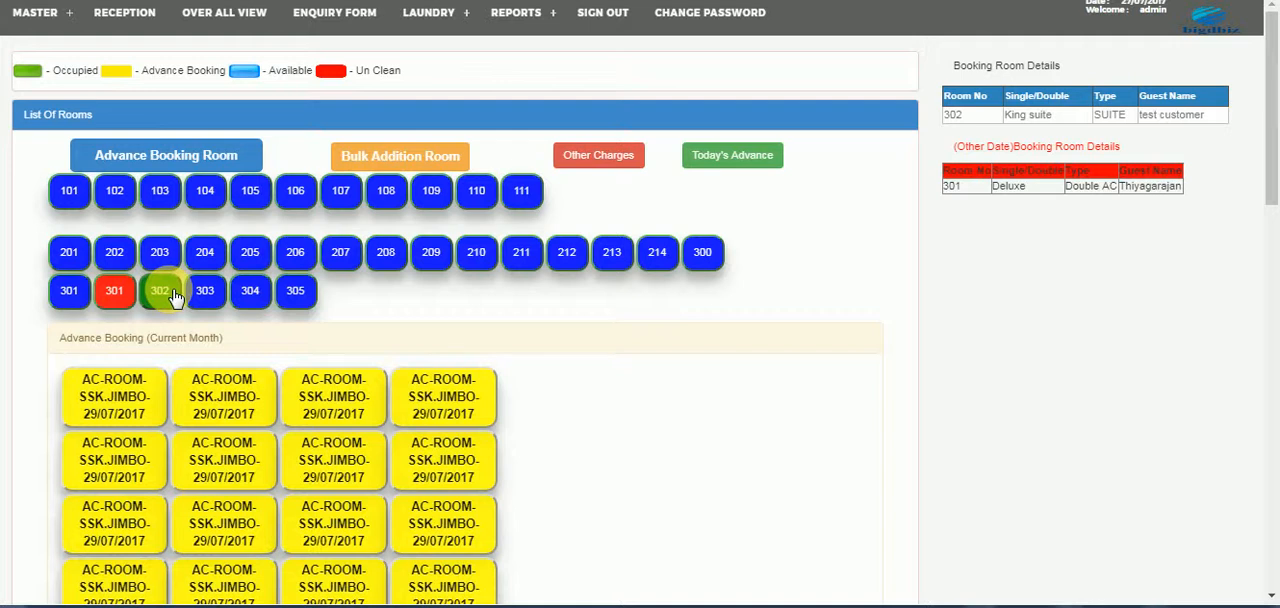
- Start an amenity charge for room 302 from the other charges page and choose Extra Bed as the amenity
{"action": "left_click", "coordinate": [588, 166]}
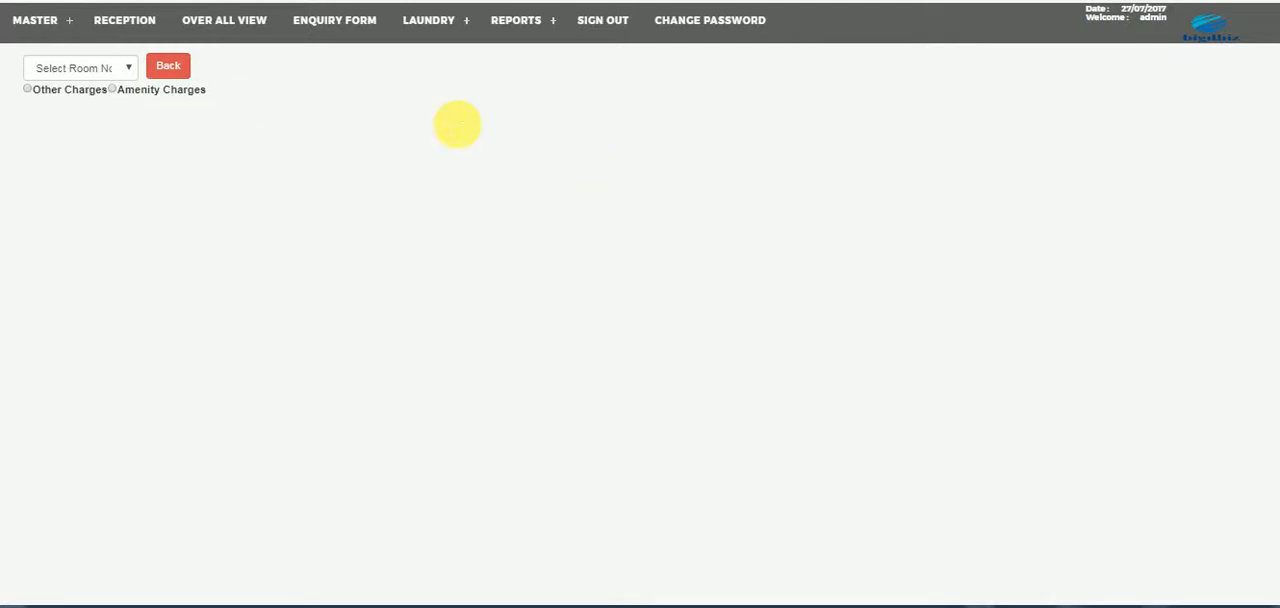
{"action": "left_click", "coordinate": [79, 70]}
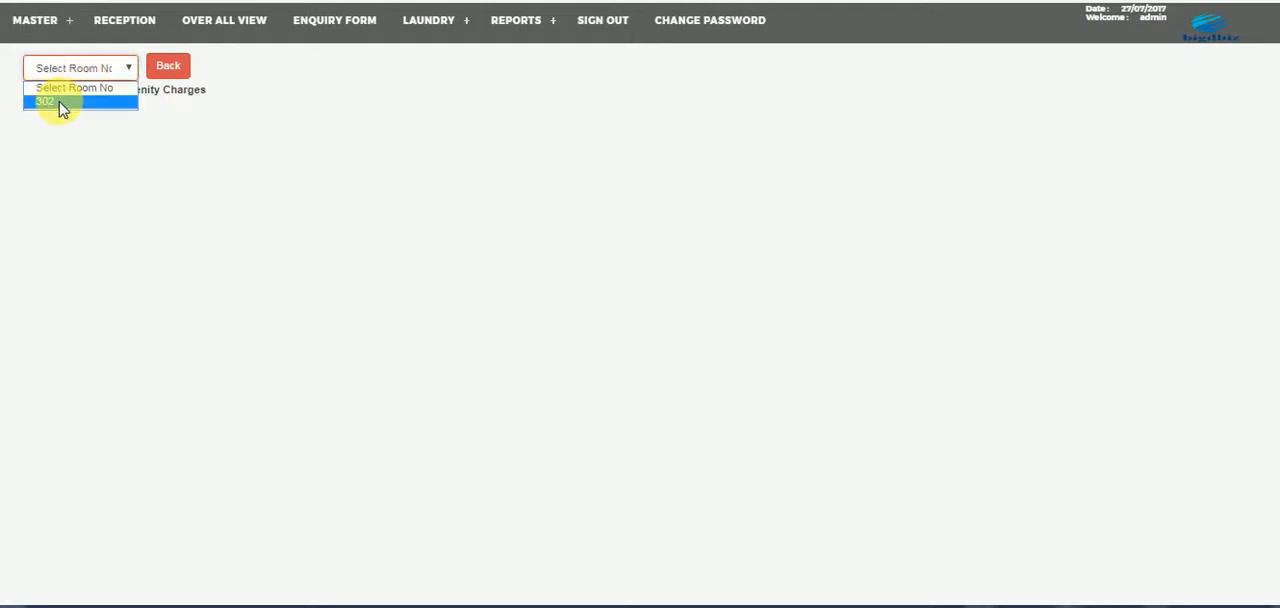
{"action": "left_click", "coordinate": [62, 102]}
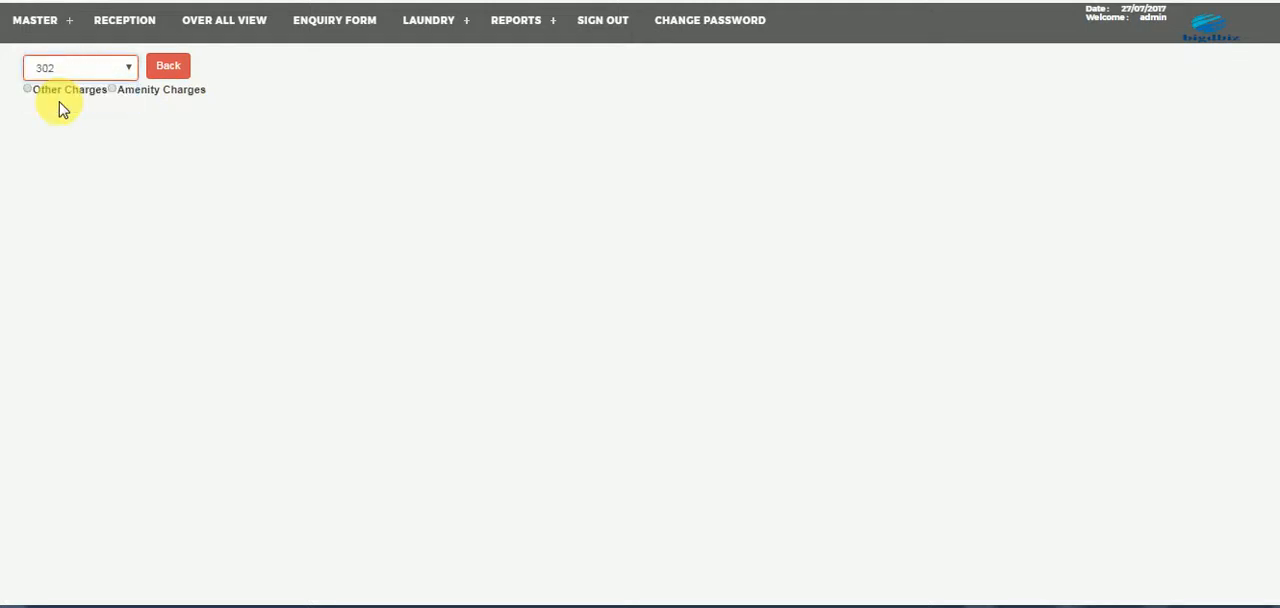
{"action": "left_click", "coordinate": [113, 90]}
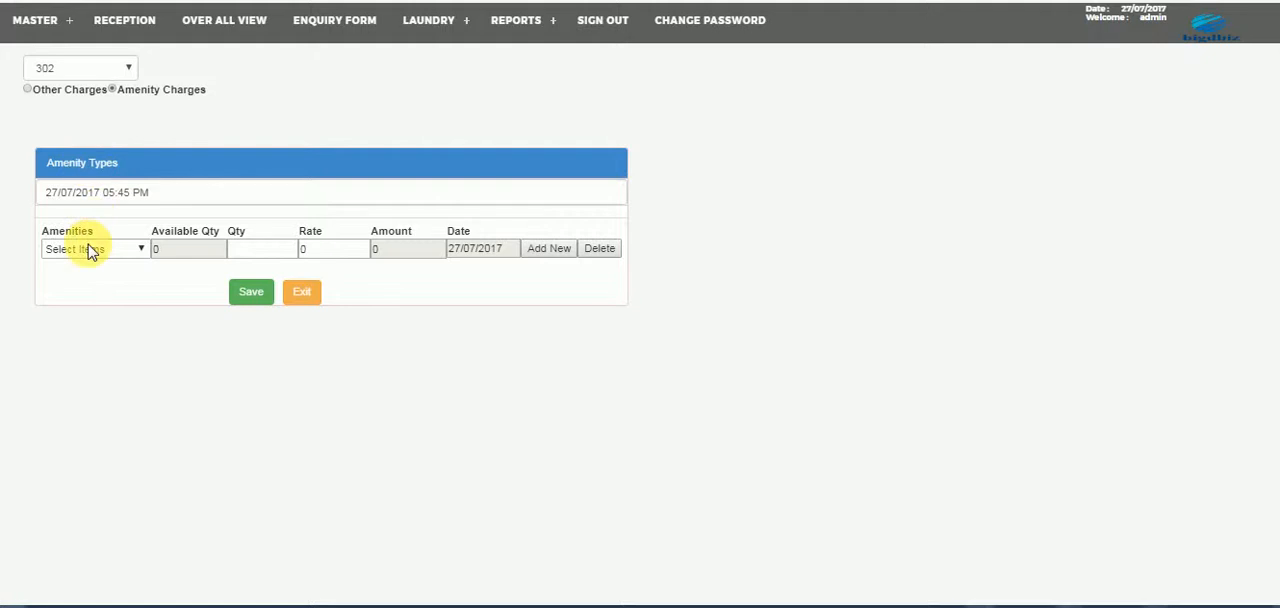
{"action": "left_click", "coordinate": [90, 249]}
{"action": "left_click", "coordinate": [74, 308]}
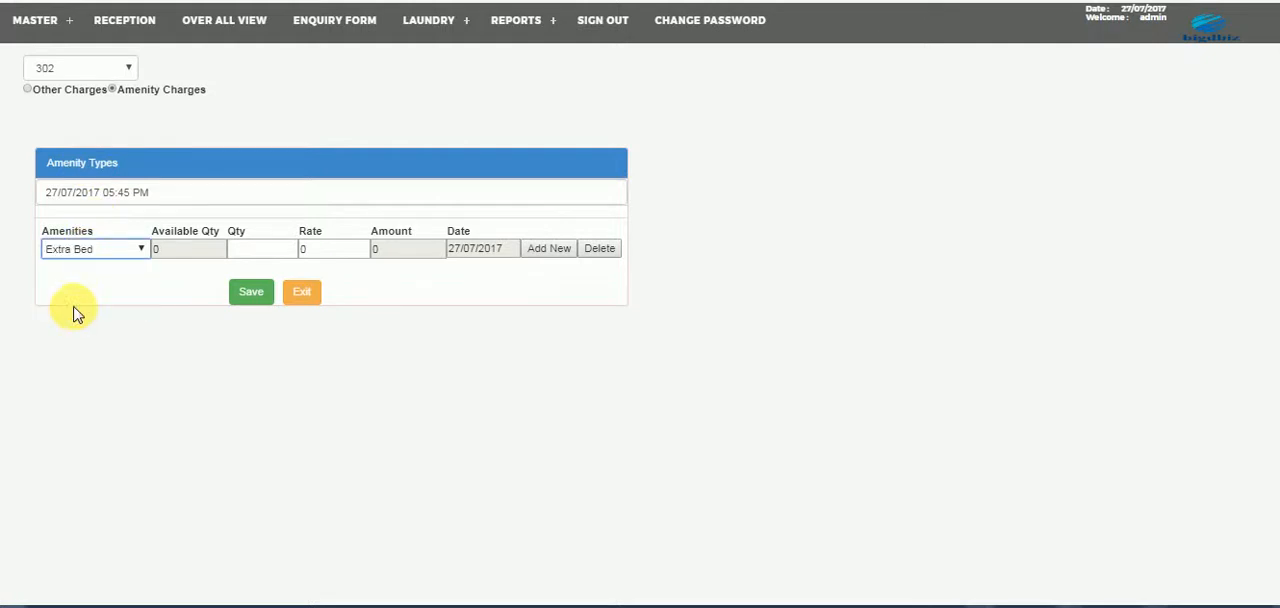
- Set the extra bed's quantity to 1 and its rate to 400, and save the amenity charge
{"action": "left_click", "coordinate": [234, 249]}
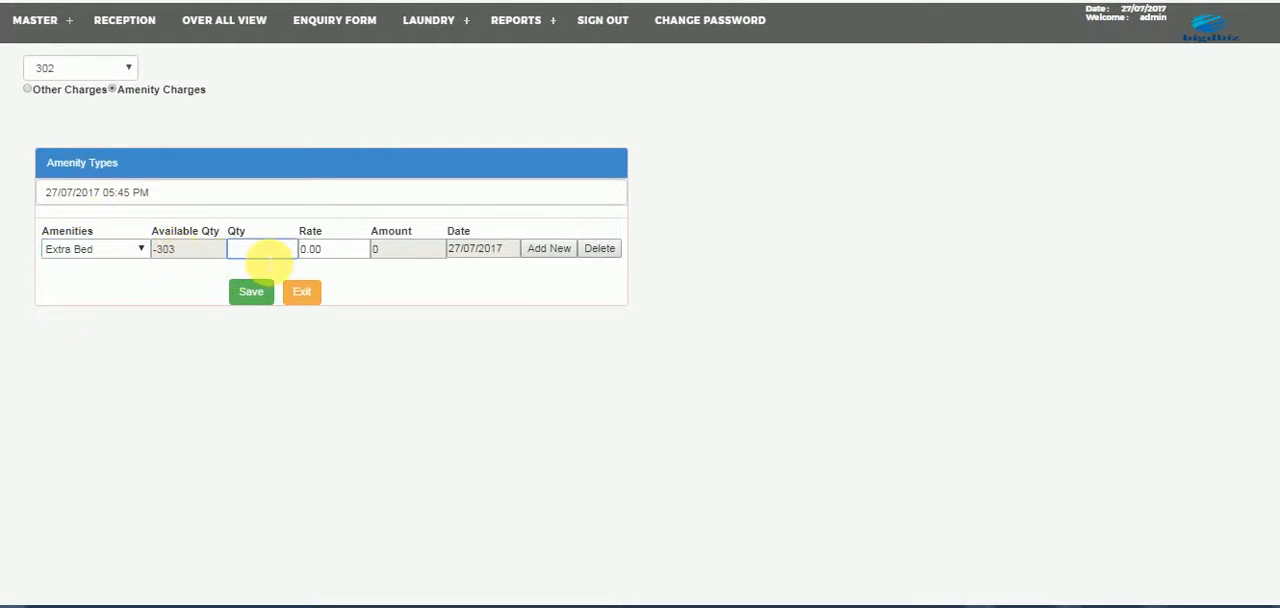
{"action": "type", "text": "2"}
{"action": "key", "text": "BackSpace"}
{"action": "type", "text": "1"}
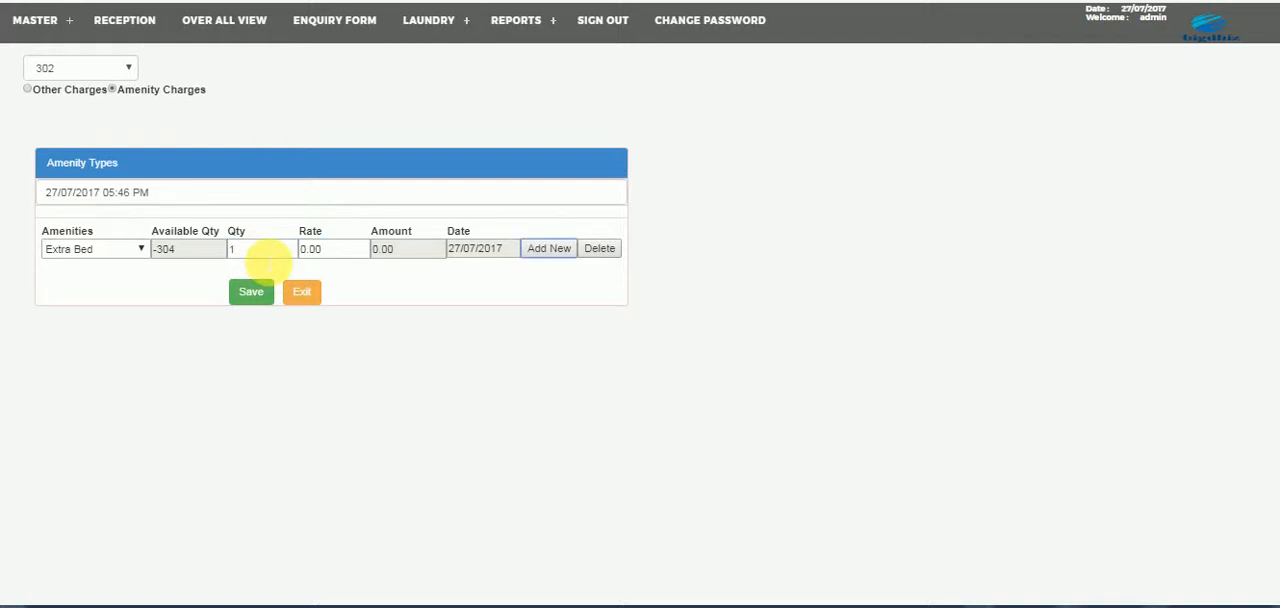
{"action": "left_click", "coordinate": [310, 249]}
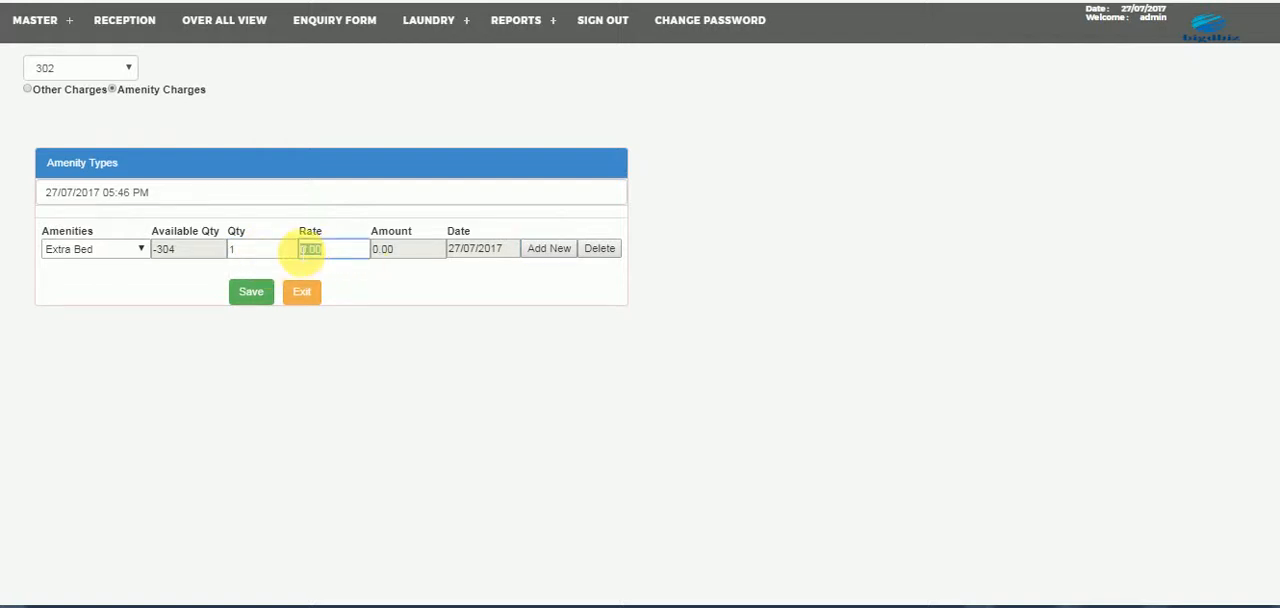
{"action": "type", "text": "1"}
{"action": "key", "text": "BackSpace"}
{"action": "key", "text": "Tab"}
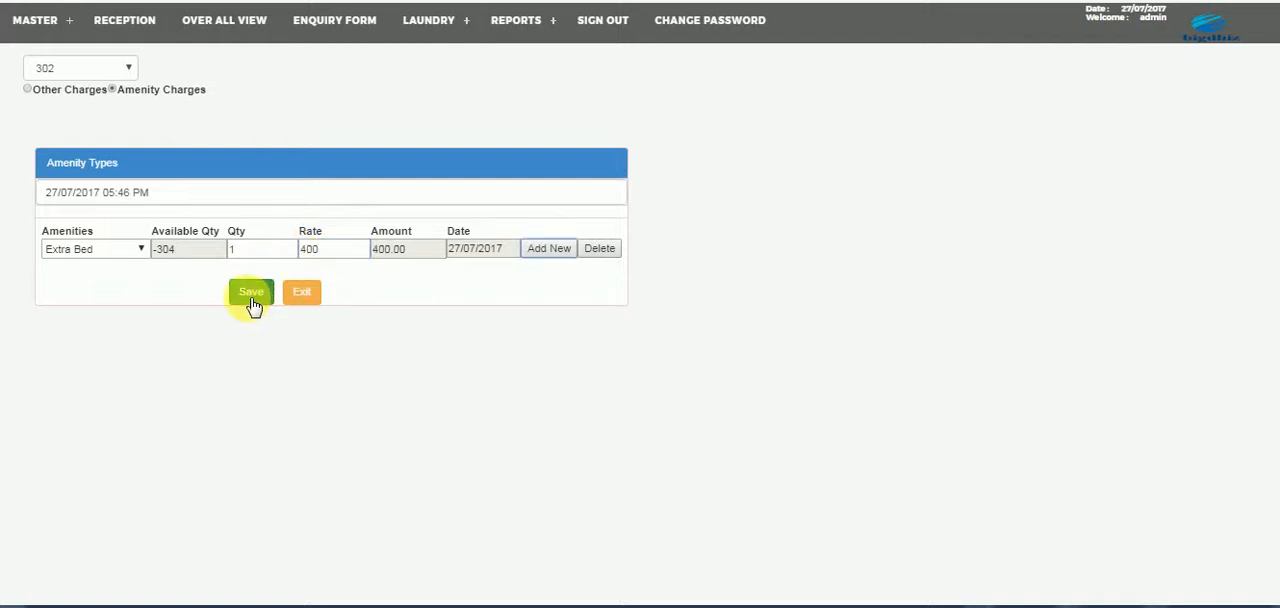
{"action": "left_click", "coordinate": [251, 293]}
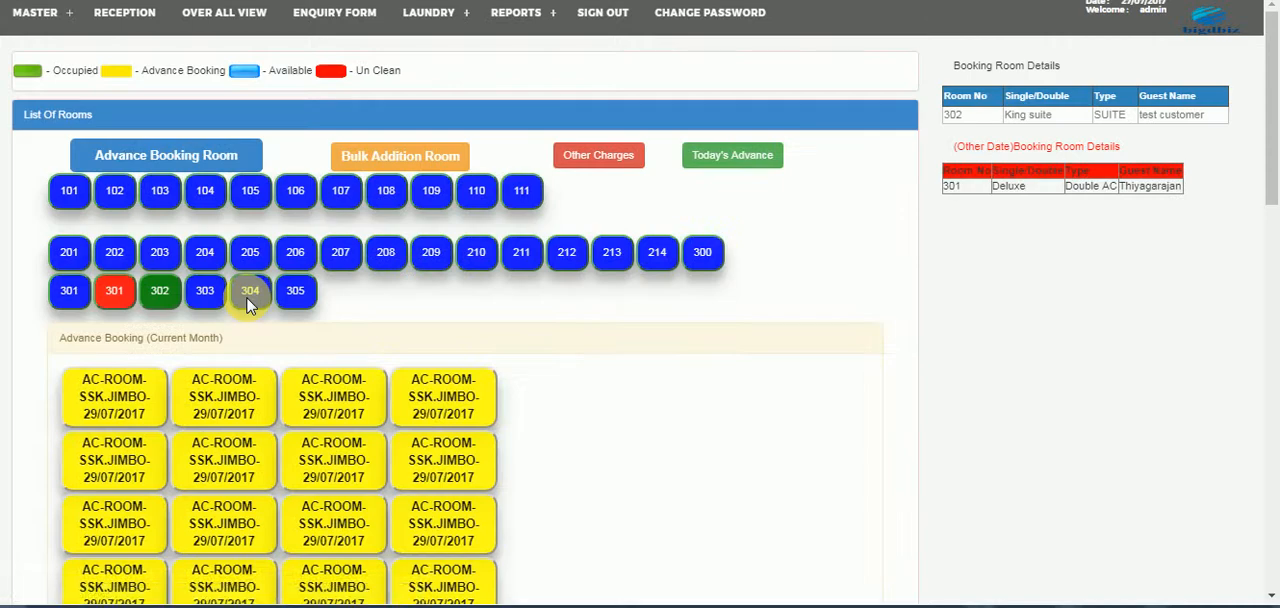
- Check the other charges amount and the itemised charge details for room 302, and return to the reception room list
{"action": "left_click", "coordinate": [165, 295]}
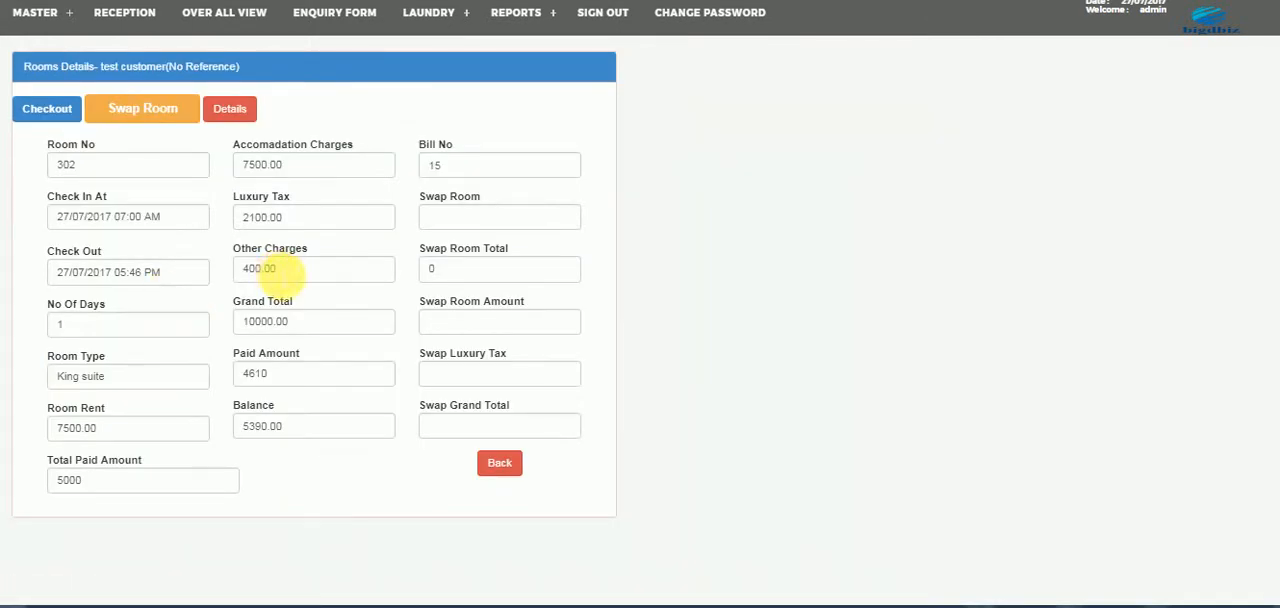
{"action": "left_click_drag", "start_coordinate": [290, 268], "coordinate": [256, 272]}
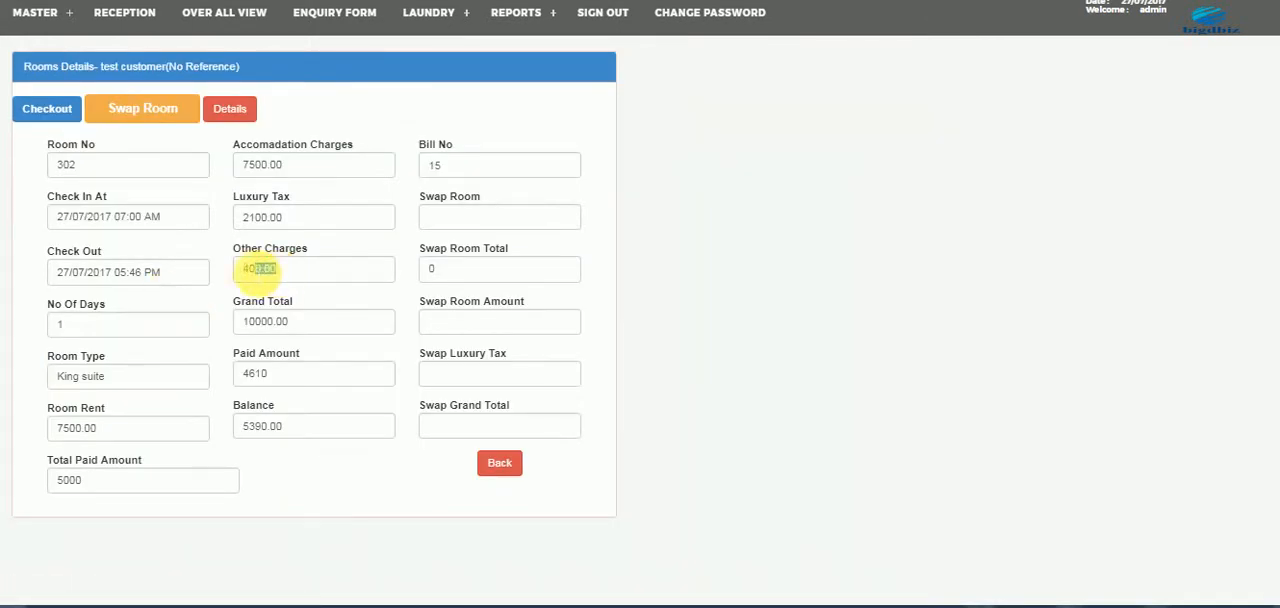
{"action": "left_click", "coordinate": [229, 109]}
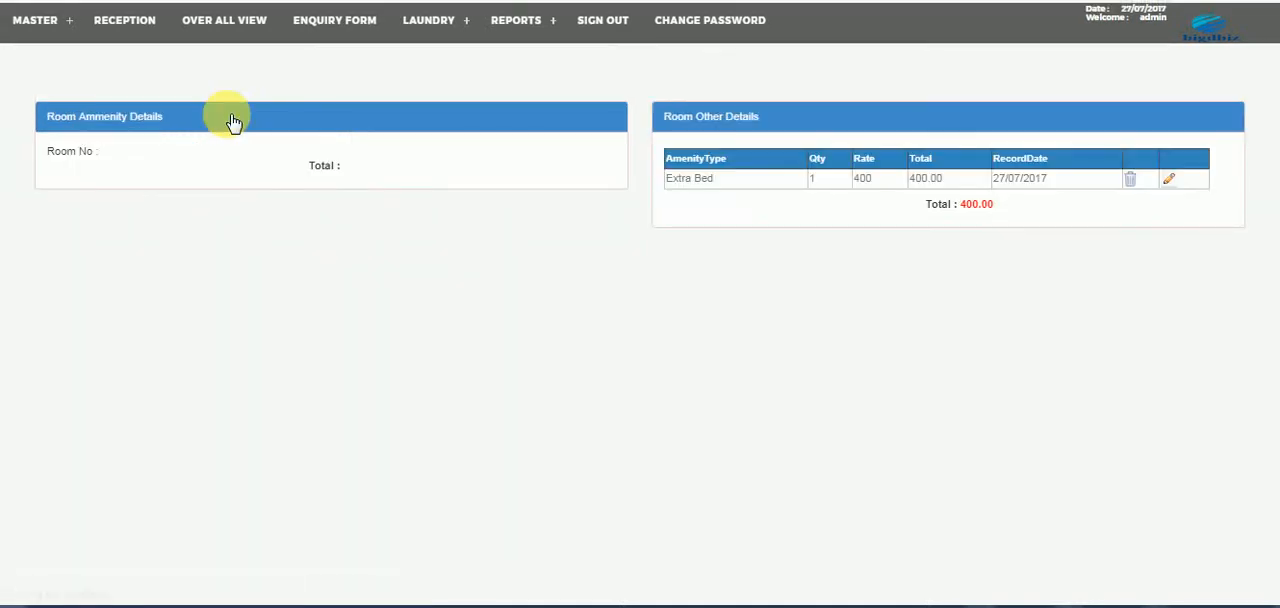
{"action": "left_click", "coordinate": [140, 33]}
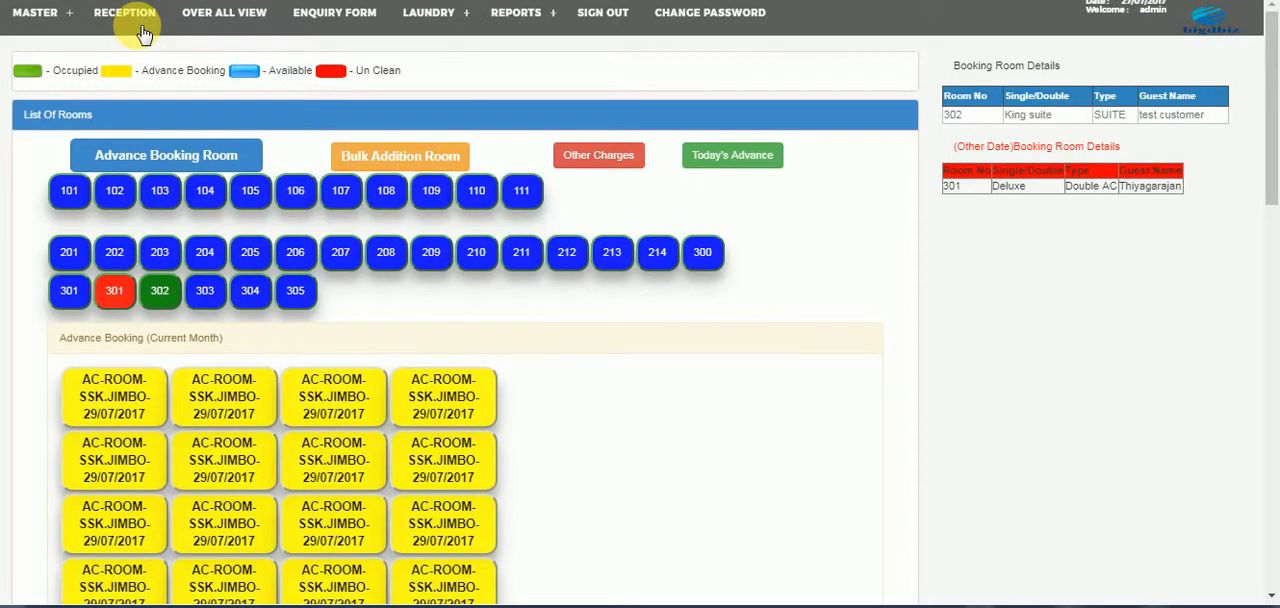
- Start an other-charges entry for room 302 and choose MORNING TIFFEN as the item
{"action": "left_click", "coordinate": [576, 160]}
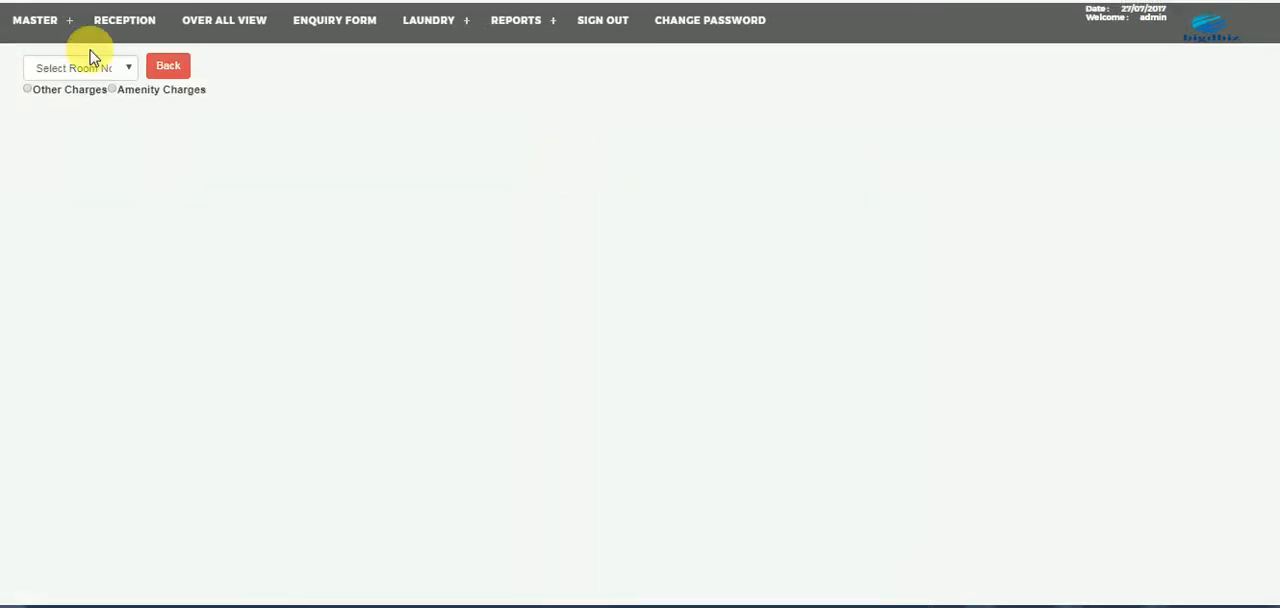
{"action": "left_click", "coordinate": [78, 68]}
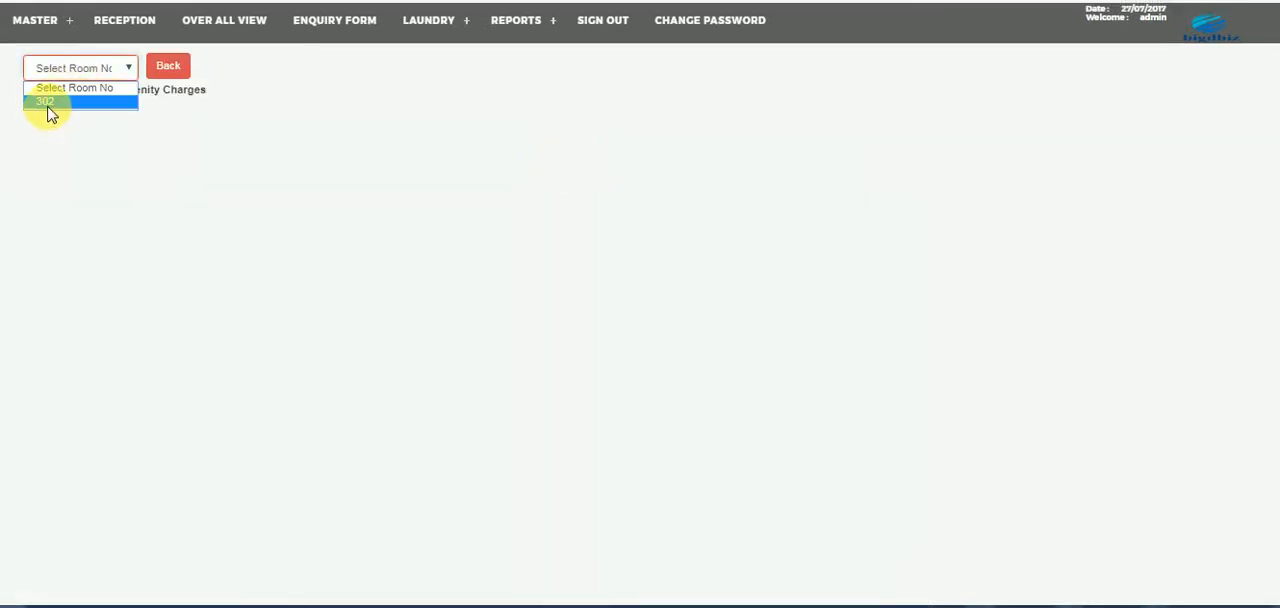
{"action": "left_click", "coordinate": [48, 103]}
{"action": "left_click", "coordinate": [44, 100]}
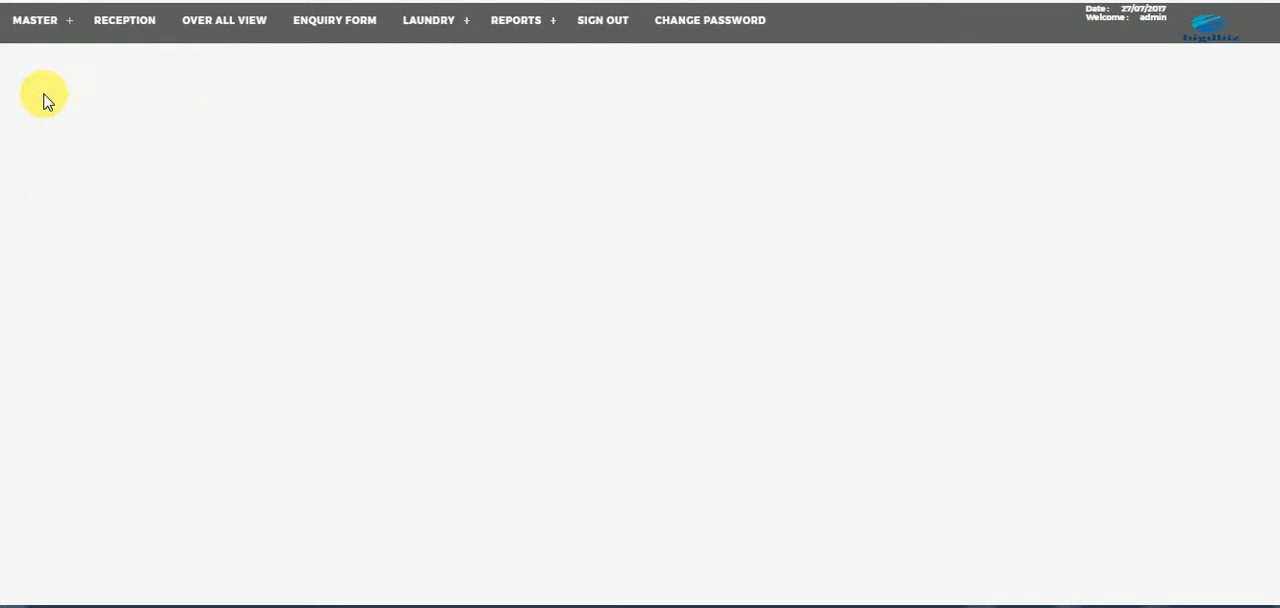
{"action": "left_click", "coordinate": [104, 275]}
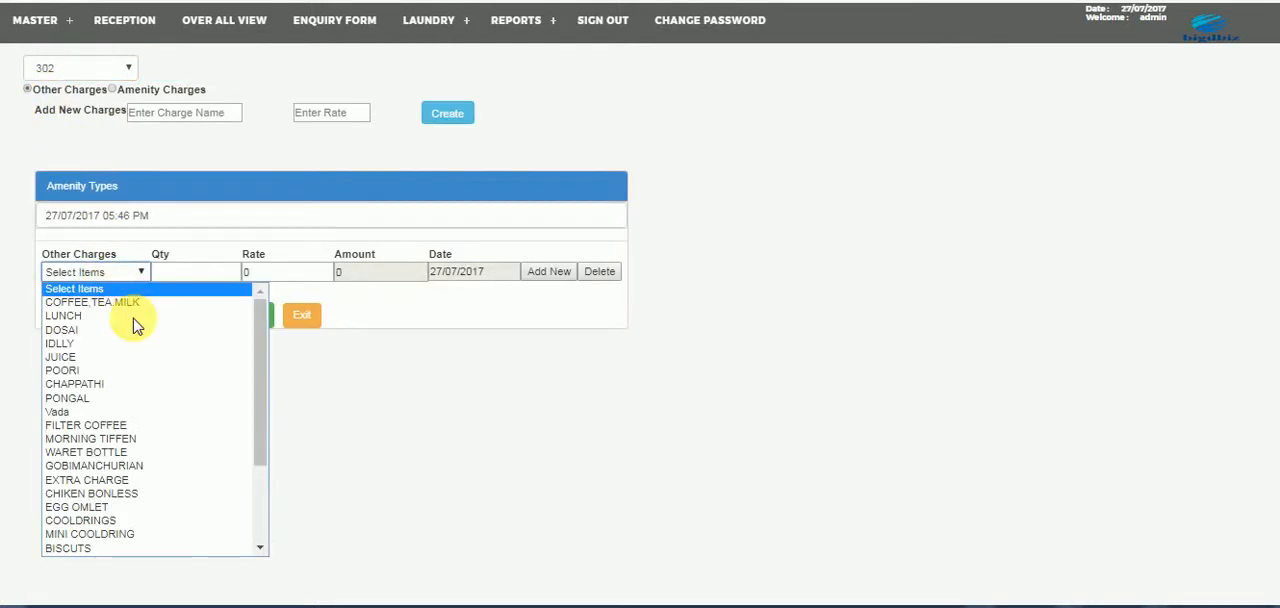
{"action": "left_click_drag", "start_coordinate": [265, 362], "coordinate": [252, 453]}
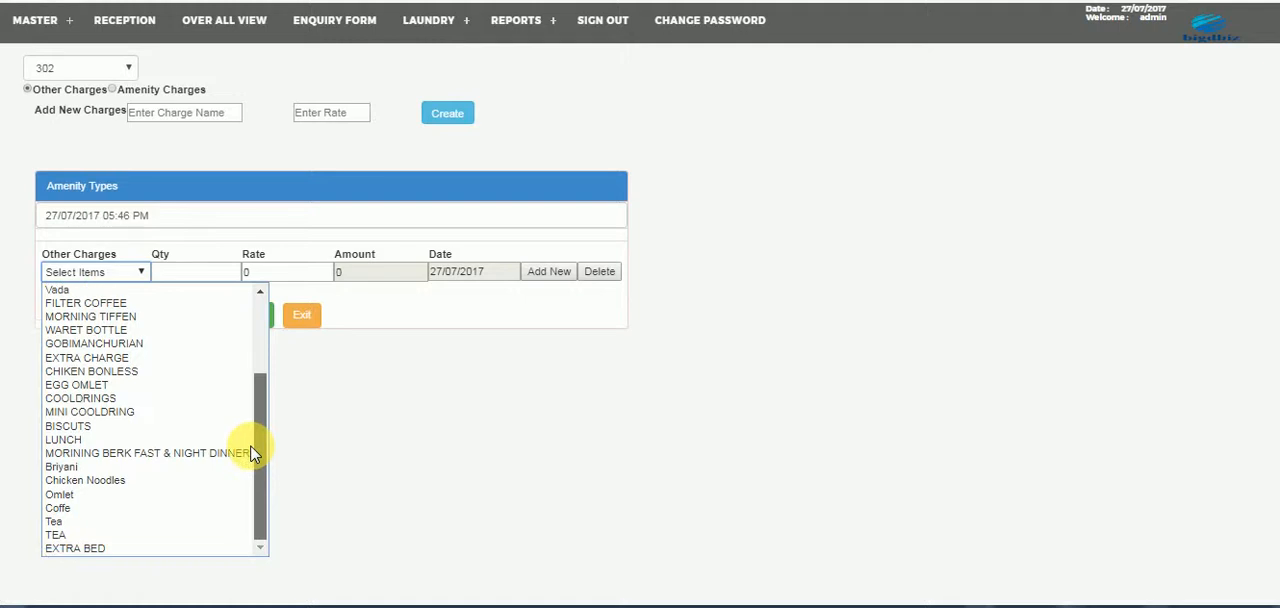
{"action": "left_click", "coordinate": [92, 318]}
- Save the morning tiffen charge with quantity 2 and rate 50, and check room 302's other charges before returning to reception
{"action": "left_click", "coordinate": [193, 274]}
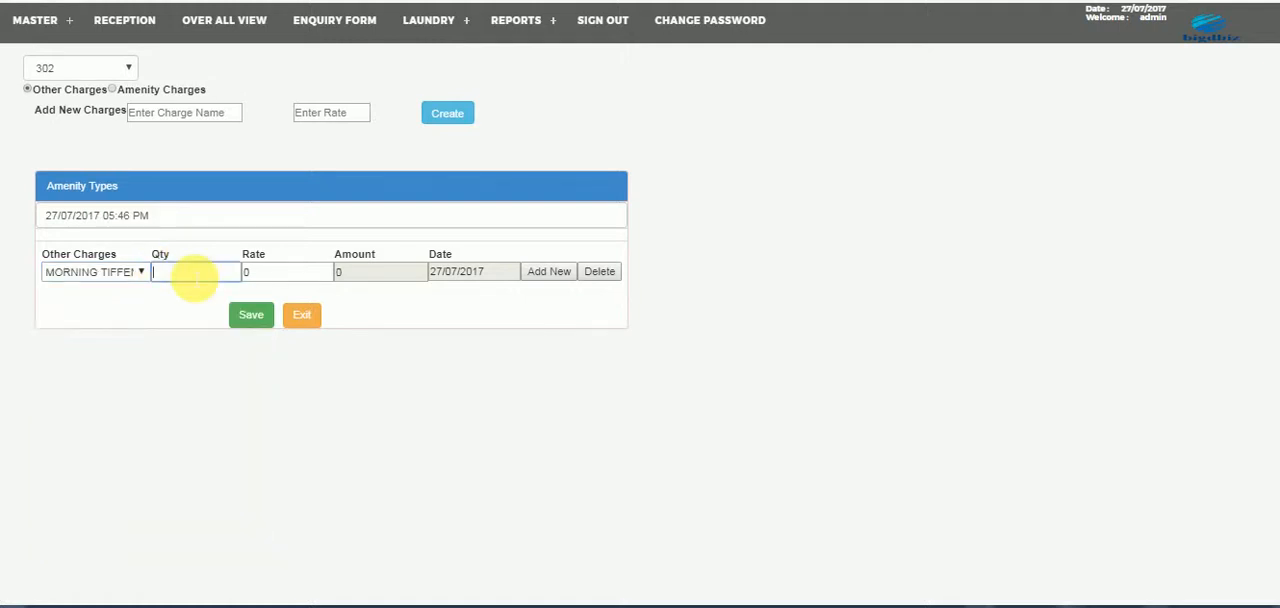
{"action": "key", "text": "Tab"}
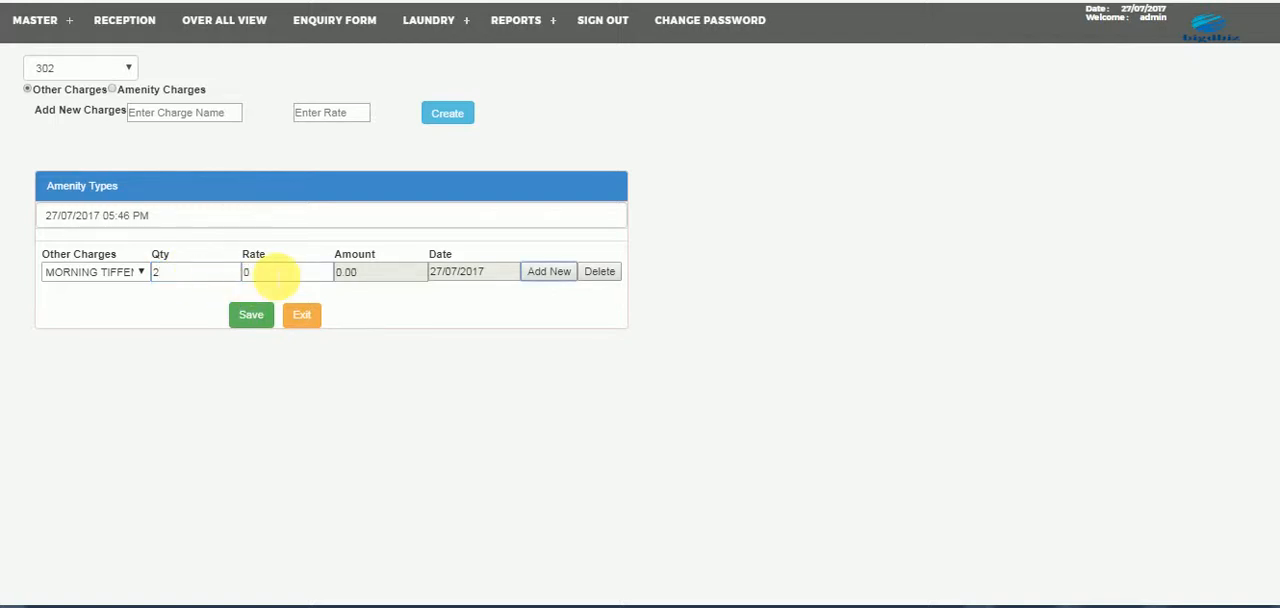
{"action": "double_click", "coordinate": [246, 272]}
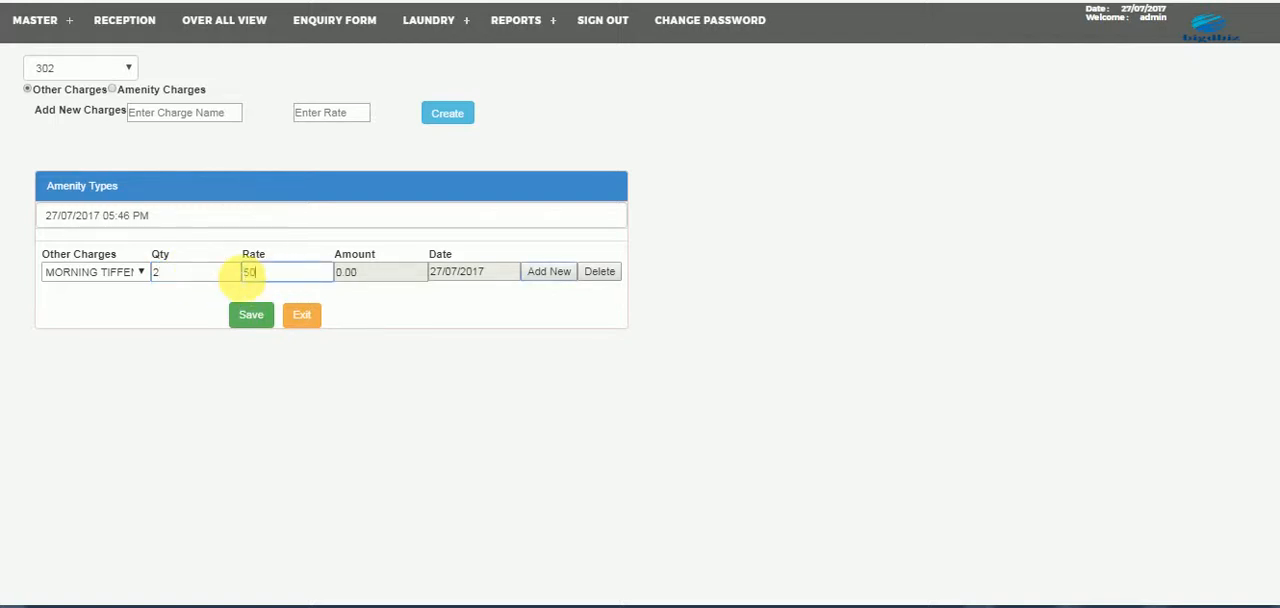
{"action": "key", "text": "Tab"}
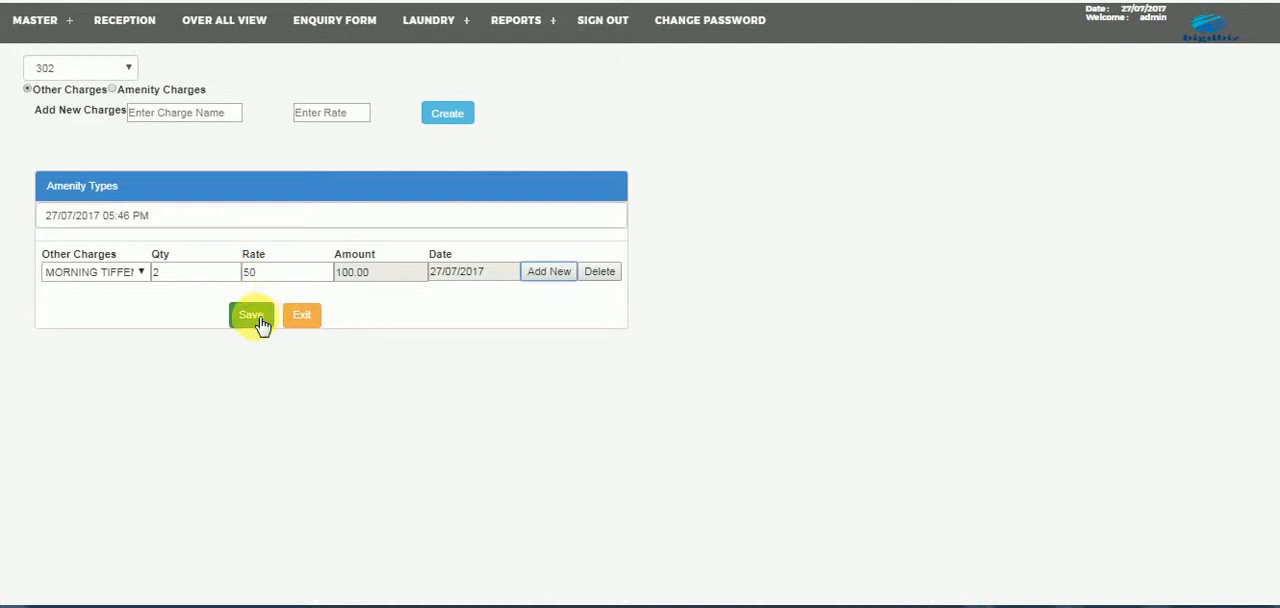
{"action": "left_click", "coordinate": [254, 316]}
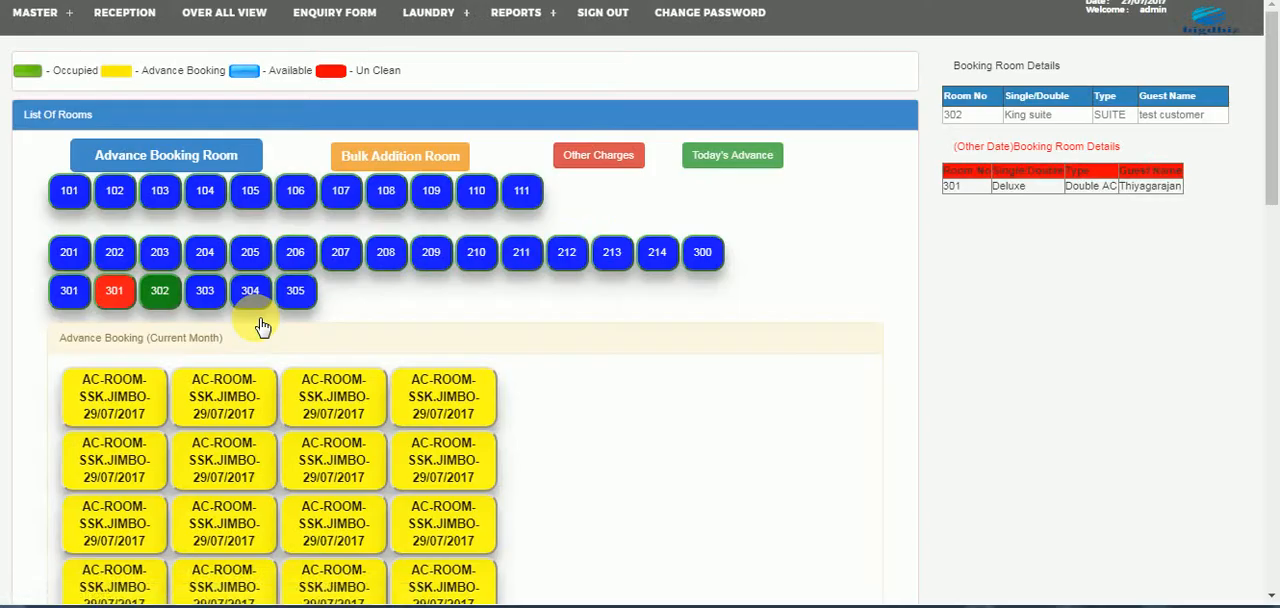
{"action": "left_click", "coordinate": [163, 296]}
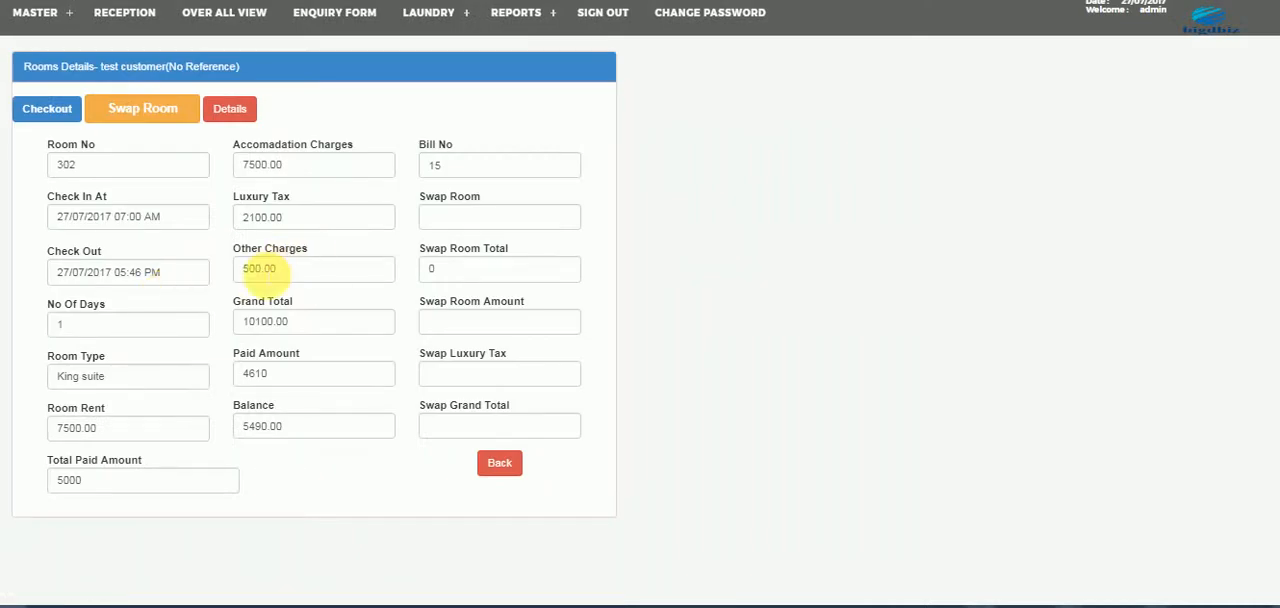
{"action": "left_click", "coordinate": [145, 20]}
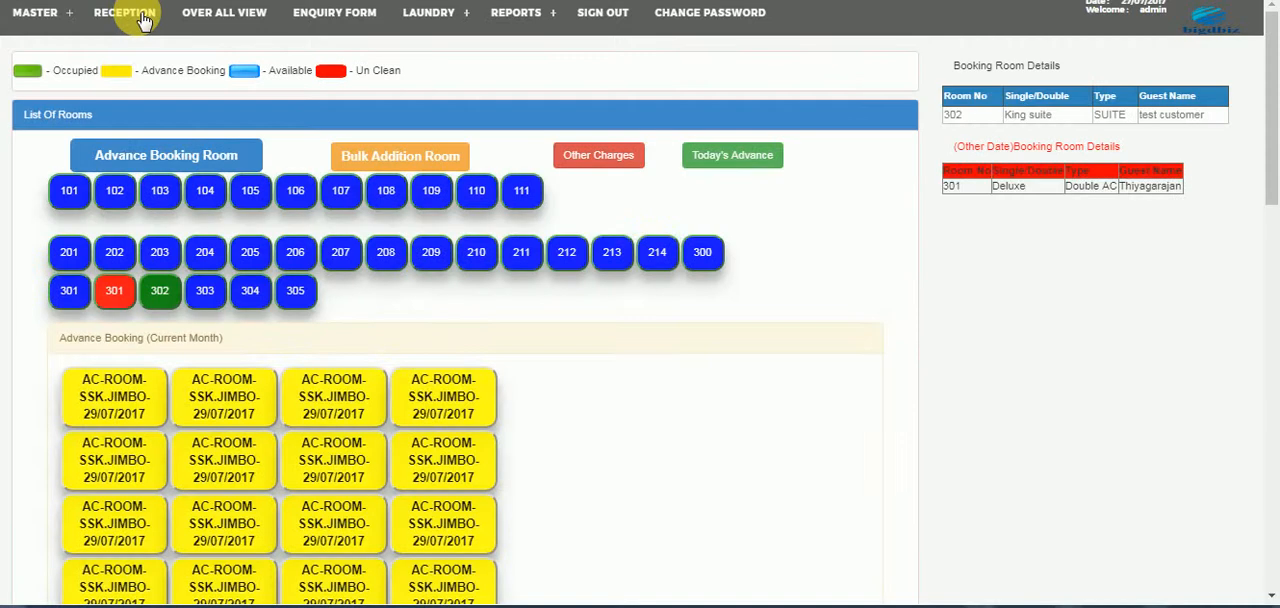
- Check out the guest in room 302 and review the total tax and amount on the bill
{"action": "left_click", "coordinate": [163, 296]}
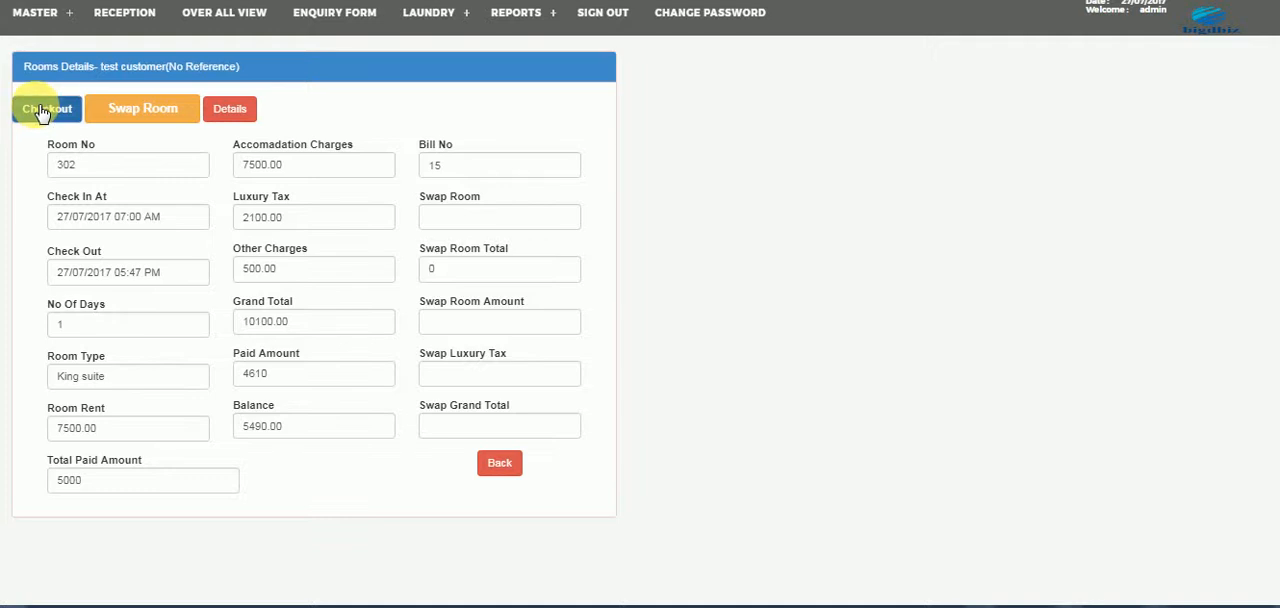
{"action": "left_click", "coordinate": [43, 112]}
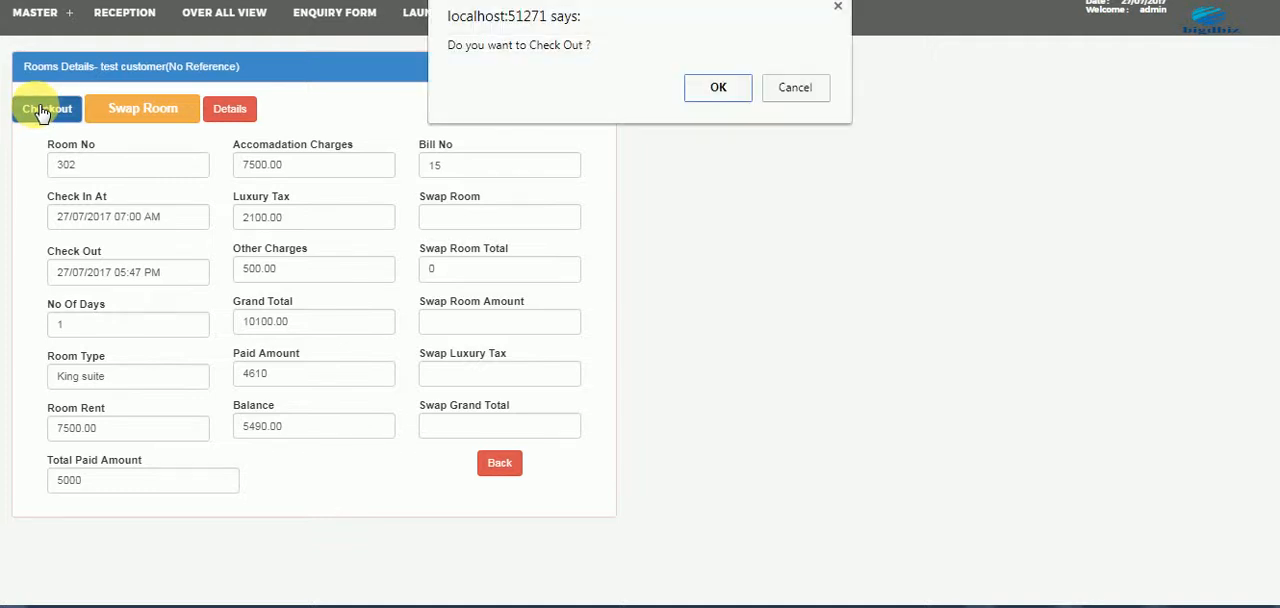
{"action": "left_click", "coordinate": [737, 88]}
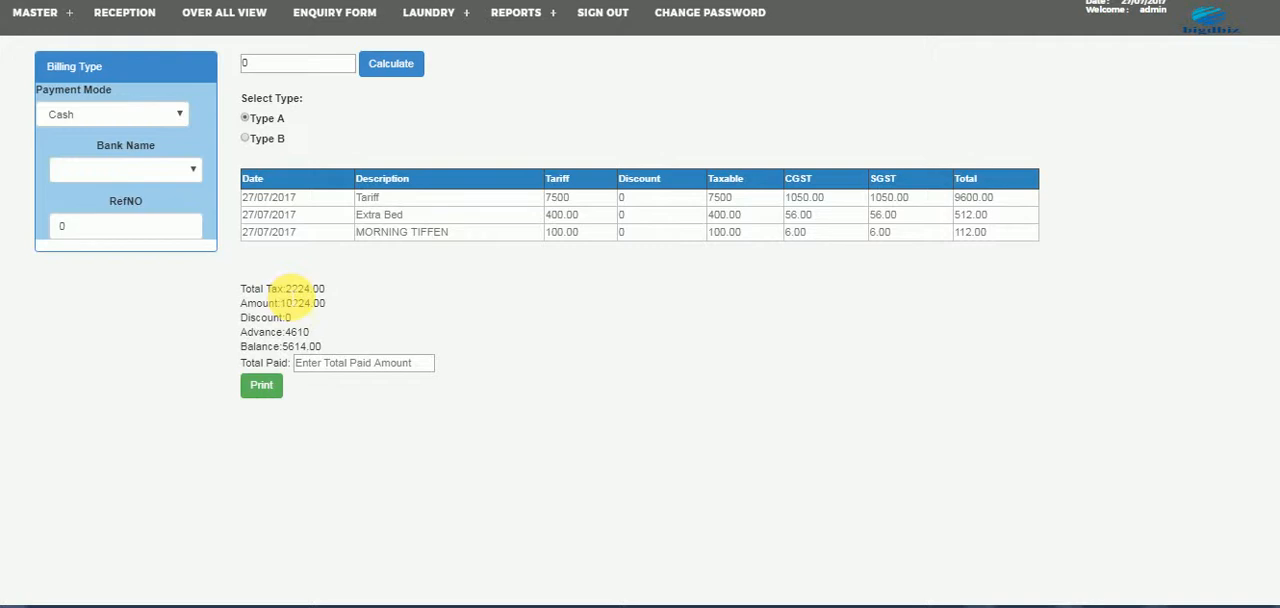
{"action": "left_click_drag", "start_coordinate": [286, 292], "coordinate": [342, 296]}
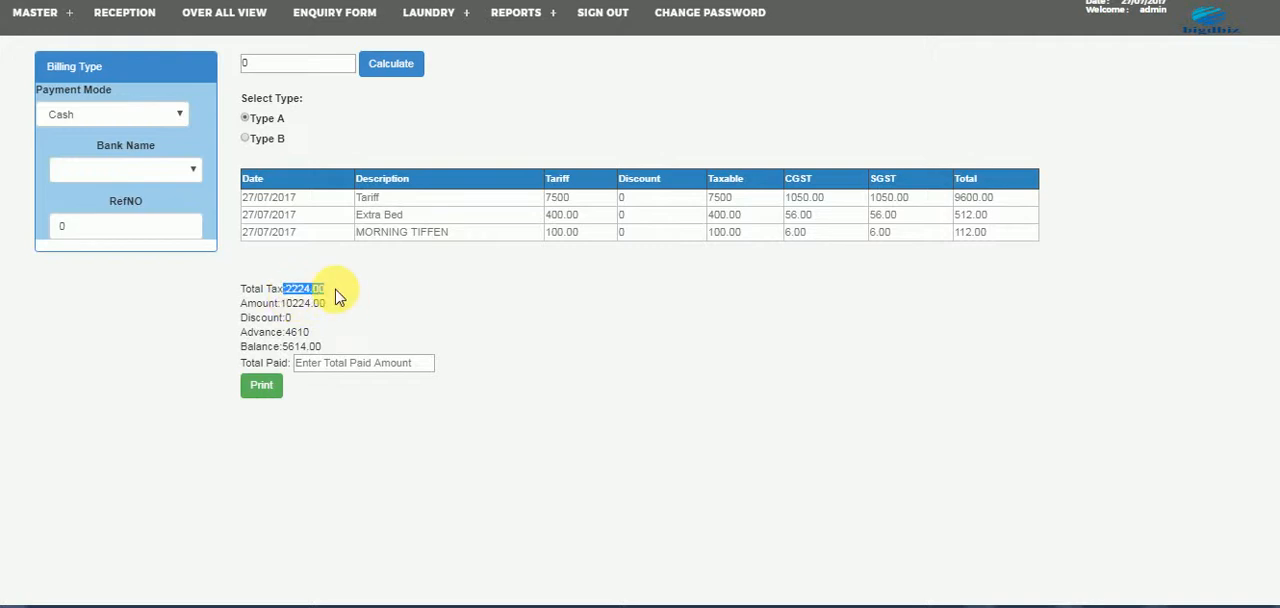
{"action": "left_click", "coordinate": [314, 305]}
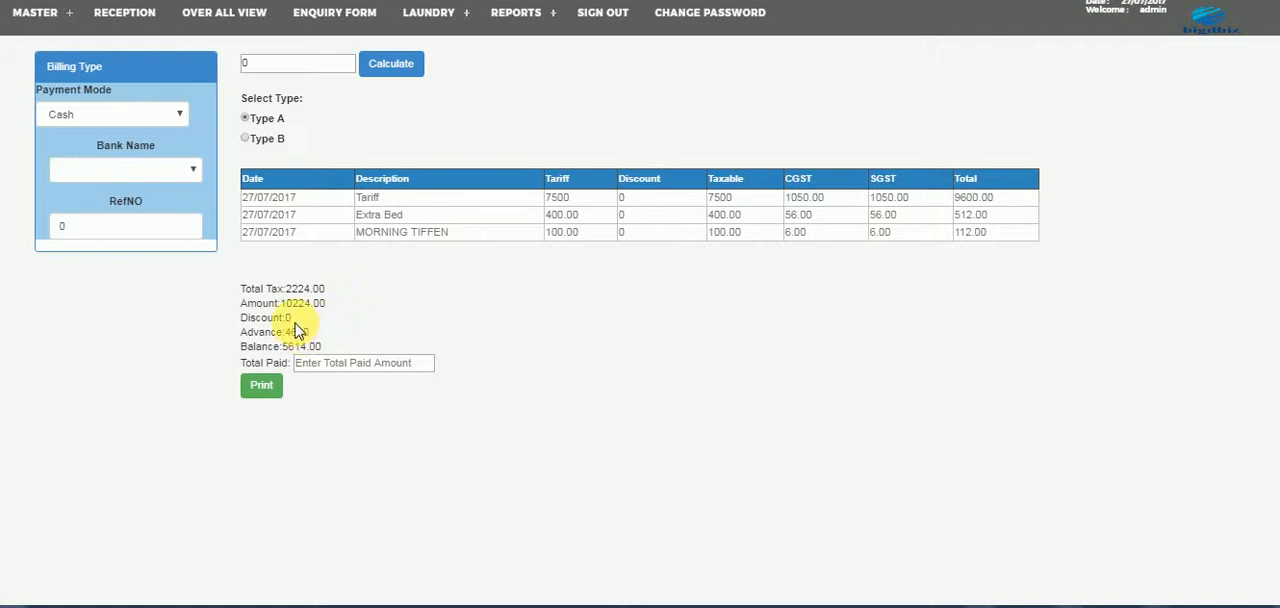
- Apply a discount of 100 to the bill, recalculate it, and check the tariff's taxable amount, CGST, advance and balance
{"action": "left_click_drag", "start_coordinate": [264, 66], "coordinate": [232, 61]}
{"action": "type", "text": "100"}
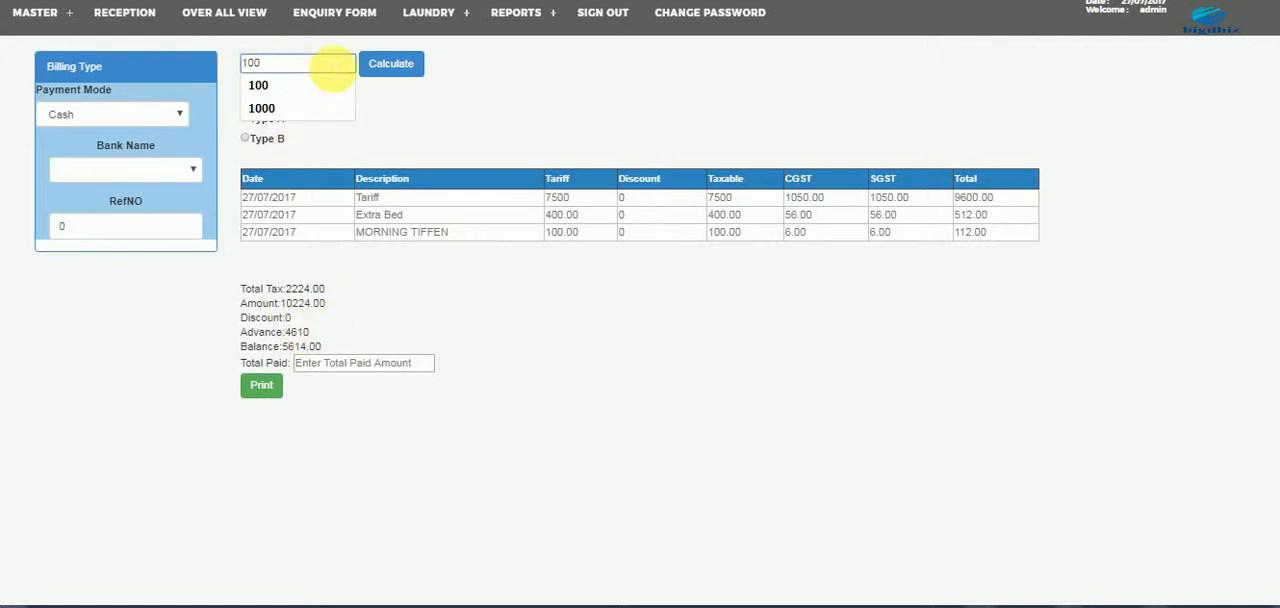
{"action": "left_click", "coordinate": [372, 64]}
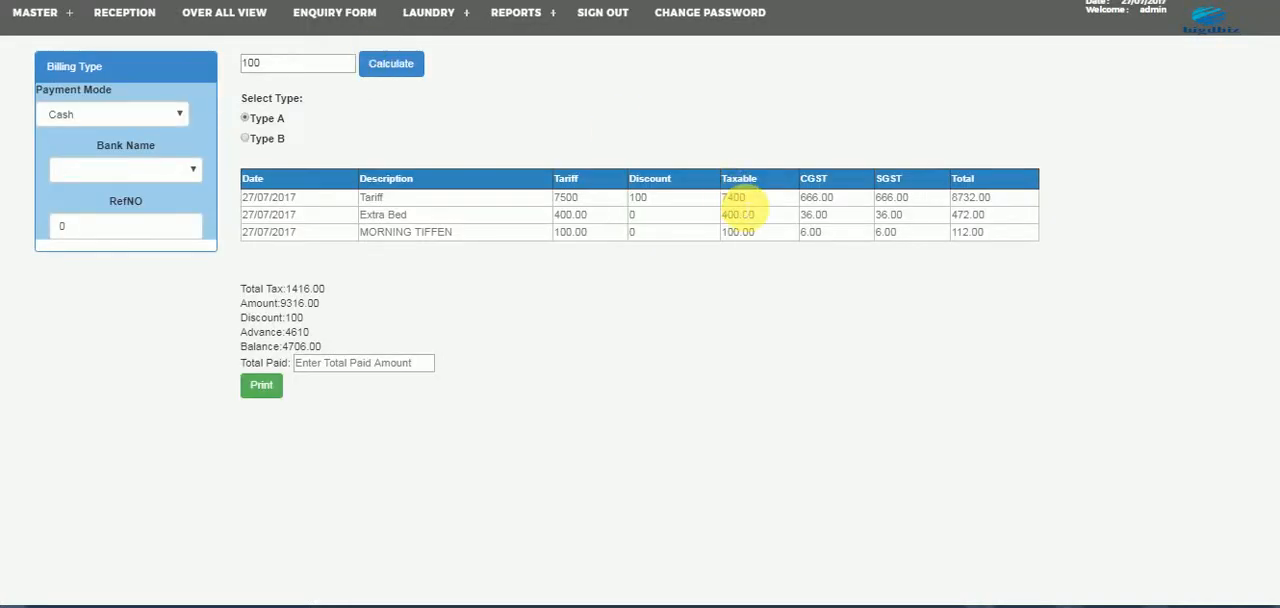
{"action": "double_click", "coordinate": [736, 198]}
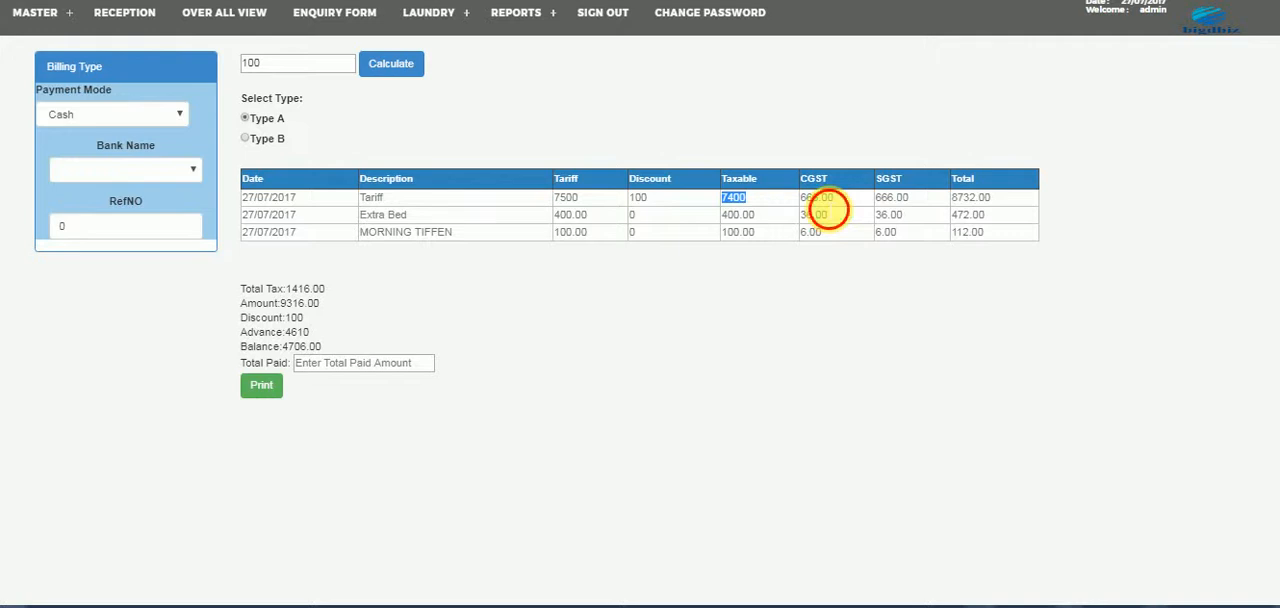
{"action": "double_click", "coordinate": [828, 202]}
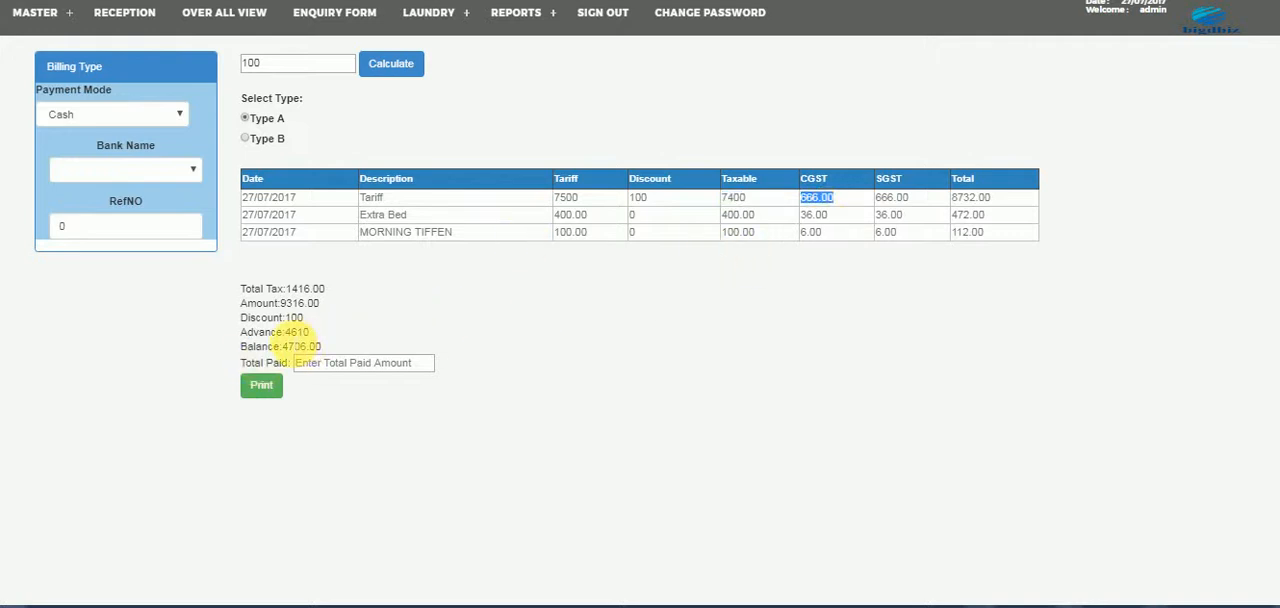
{"action": "left_click_drag", "start_coordinate": [285, 332], "coordinate": [310, 346]}
{"action": "double_click", "coordinate": [297, 332]}
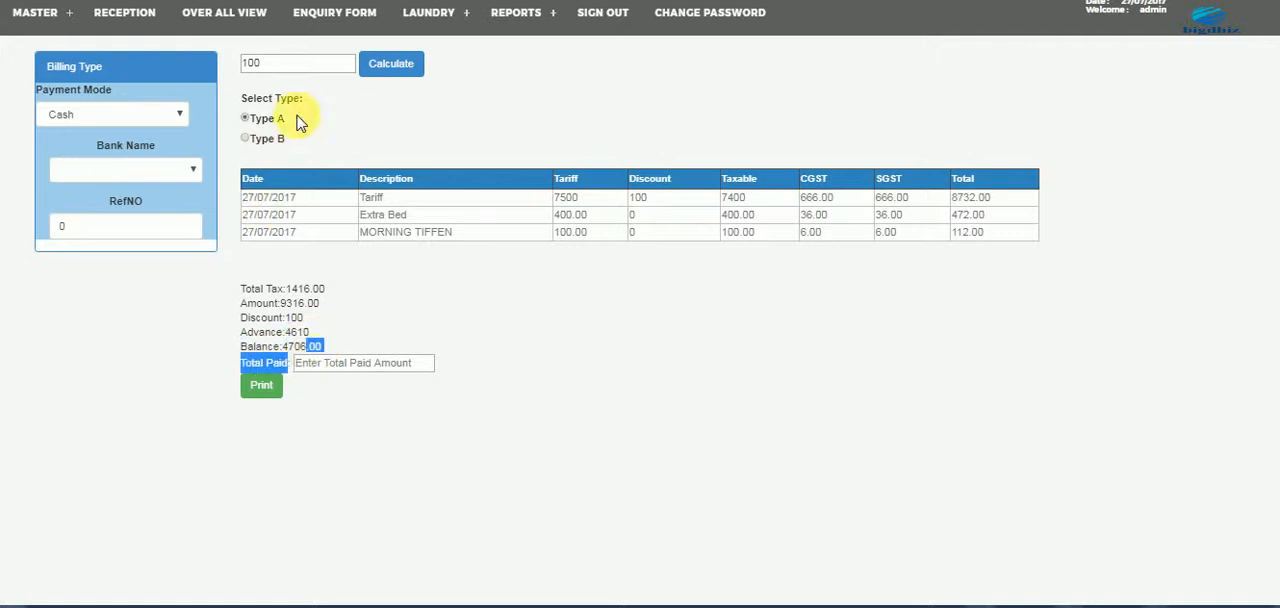
- Set the bill's discount to 0 and recalculate the charges
{"action": "double_click", "coordinate": [250, 63]}
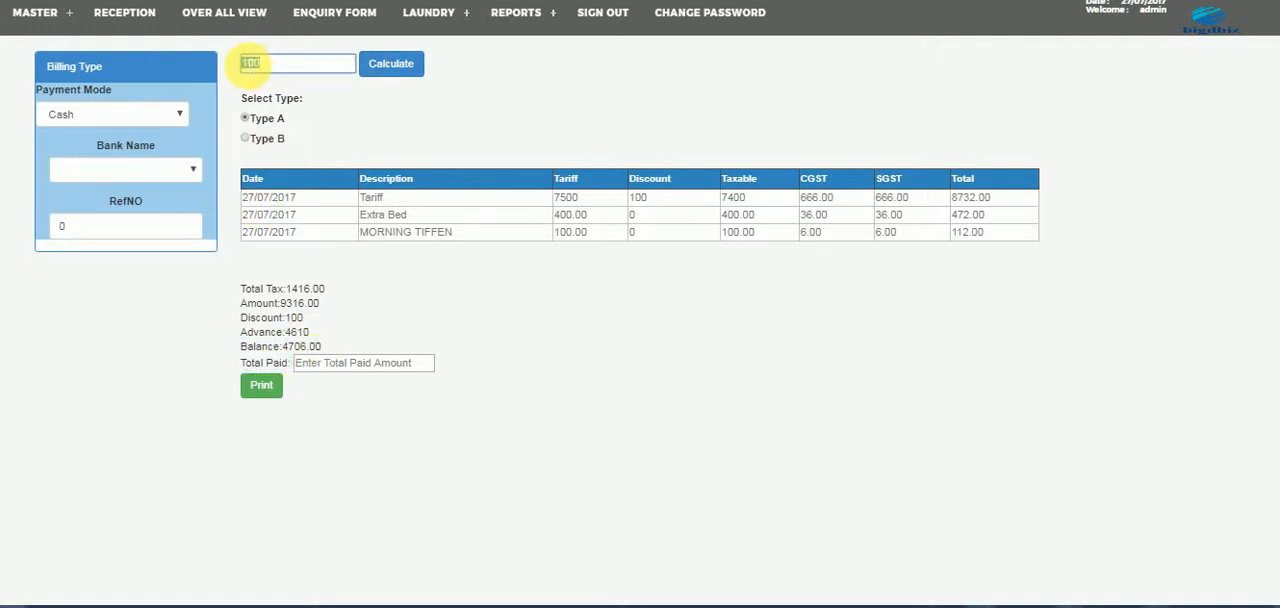
{"action": "type", "text": "0"}
{"action": "left_click", "coordinate": [405, 67]}
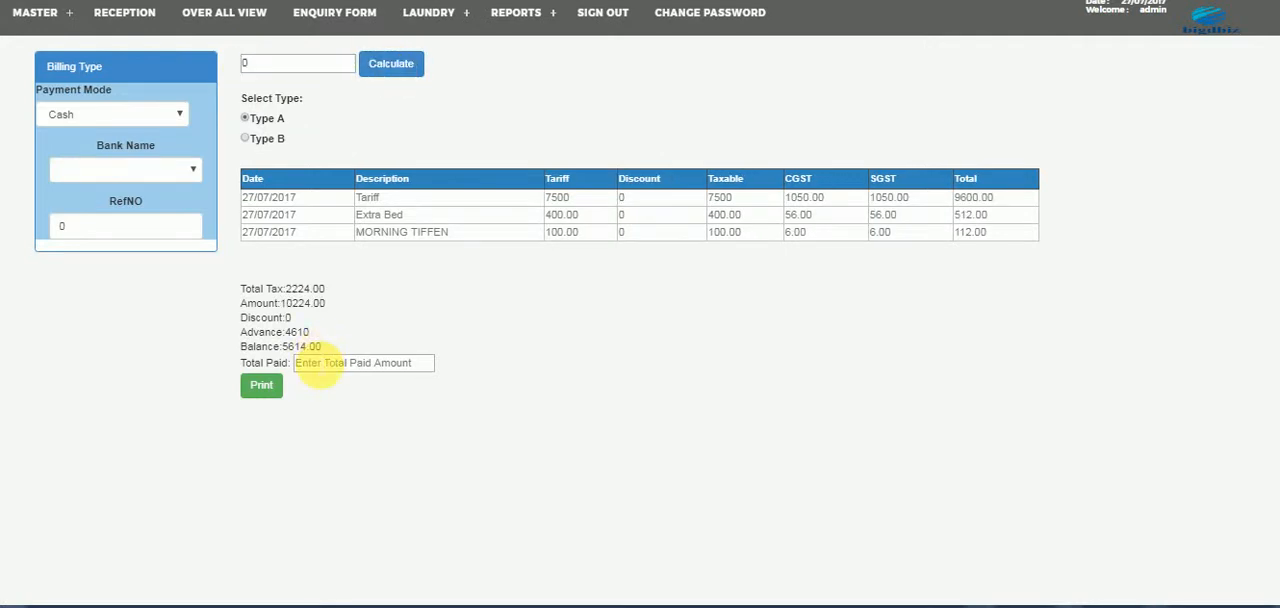
- Enter 10224 as the total paid, generate the printable bill, and return to the reception room list without saving a PDF
{"action": "left_click", "coordinate": [318, 368]}
{"action": "type", "text": "10224"}
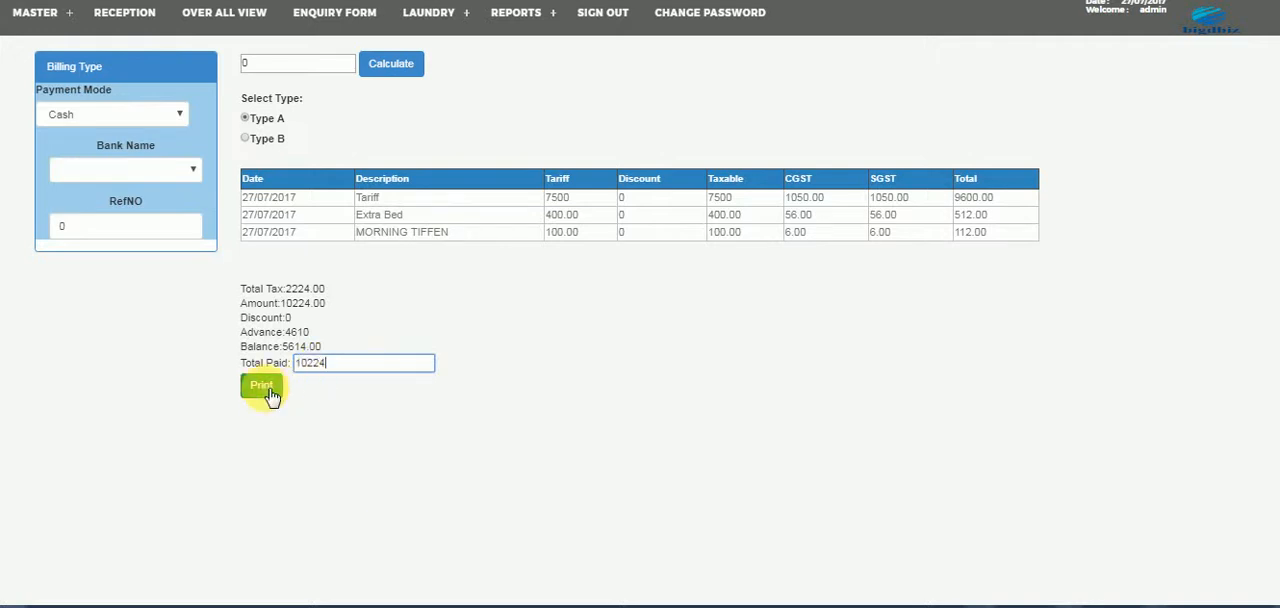
{"action": "left_click", "coordinate": [264, 389]}
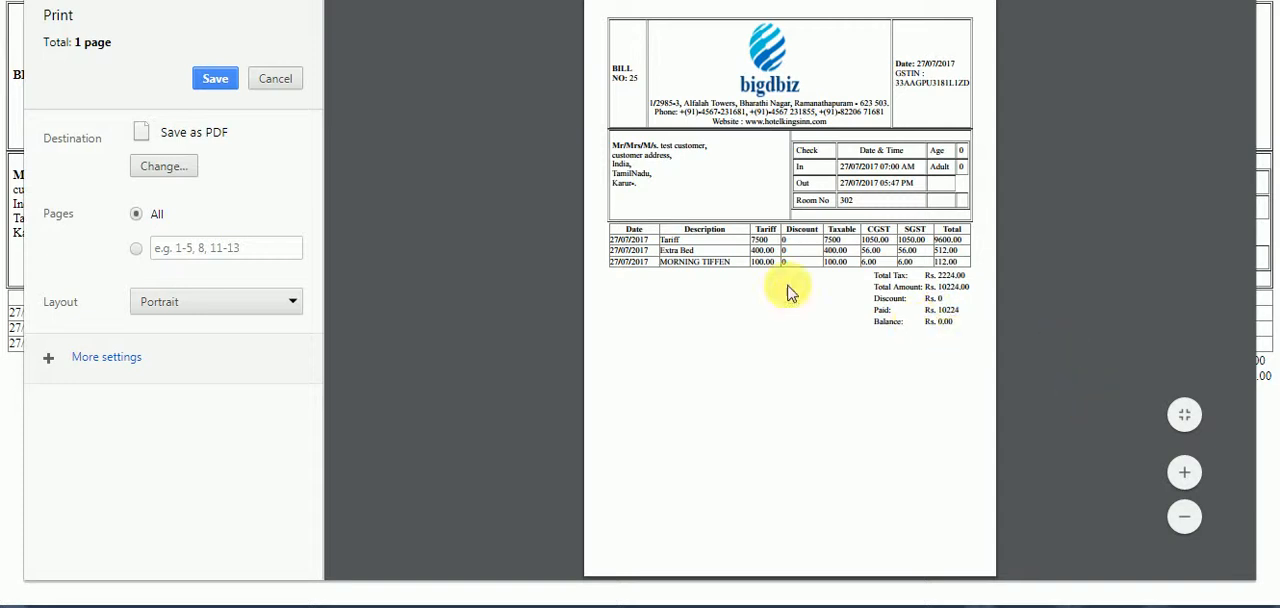
{"action": "left_click", "coordinate": [276, 80]}
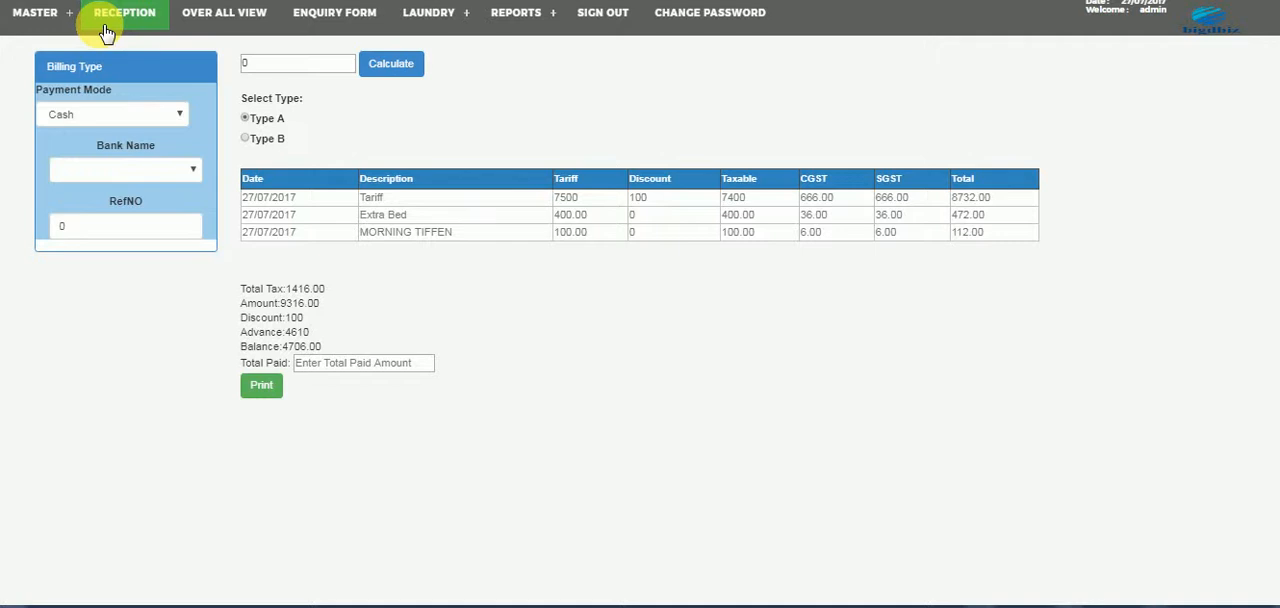
{"action": "left_click", "coordinate": [101, 30]}
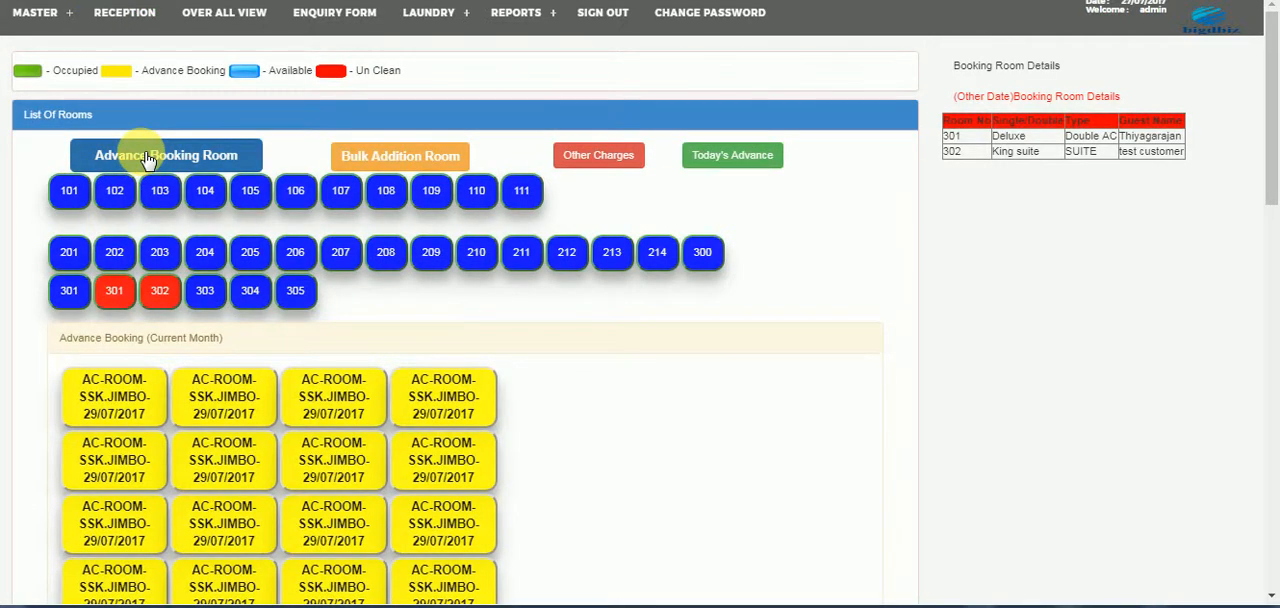
- Start an advance room booking with an AM check-in time and 28/07/2017 as the checkout date
{"action": "left_click", "coordinate": [145, 157]}
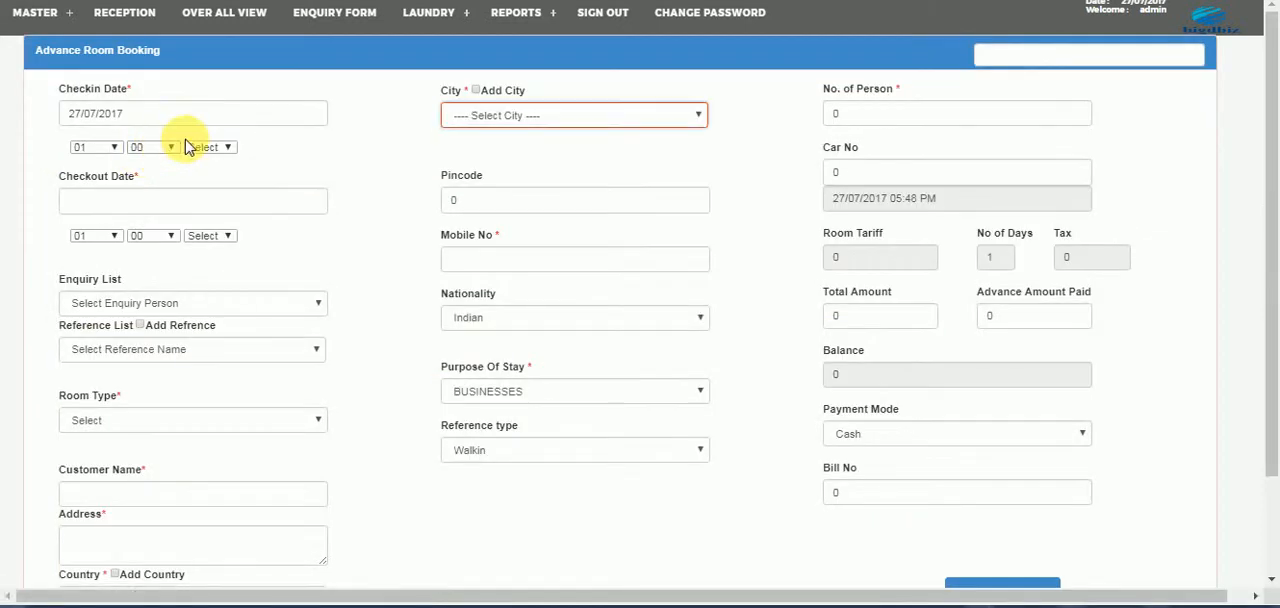
{"action": "left_click", "coordinate": [197, 148]}
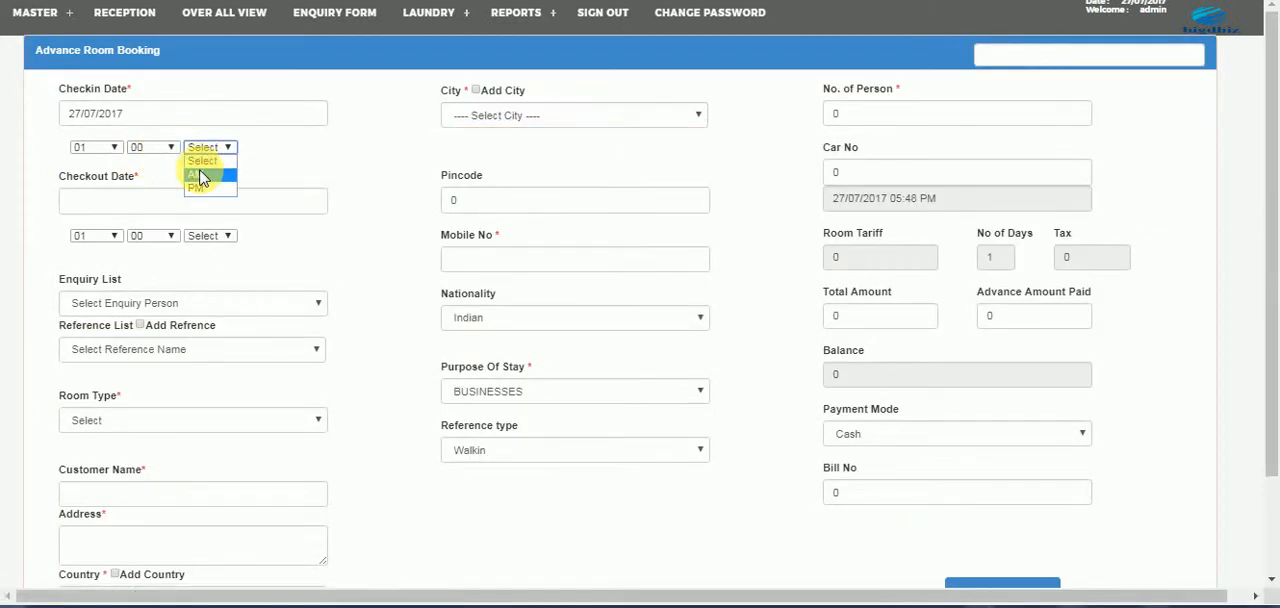
{"action": "left_click", "coordinate": [200, 172]}
{"action": "left_click", "coordinate": [189, 205]}
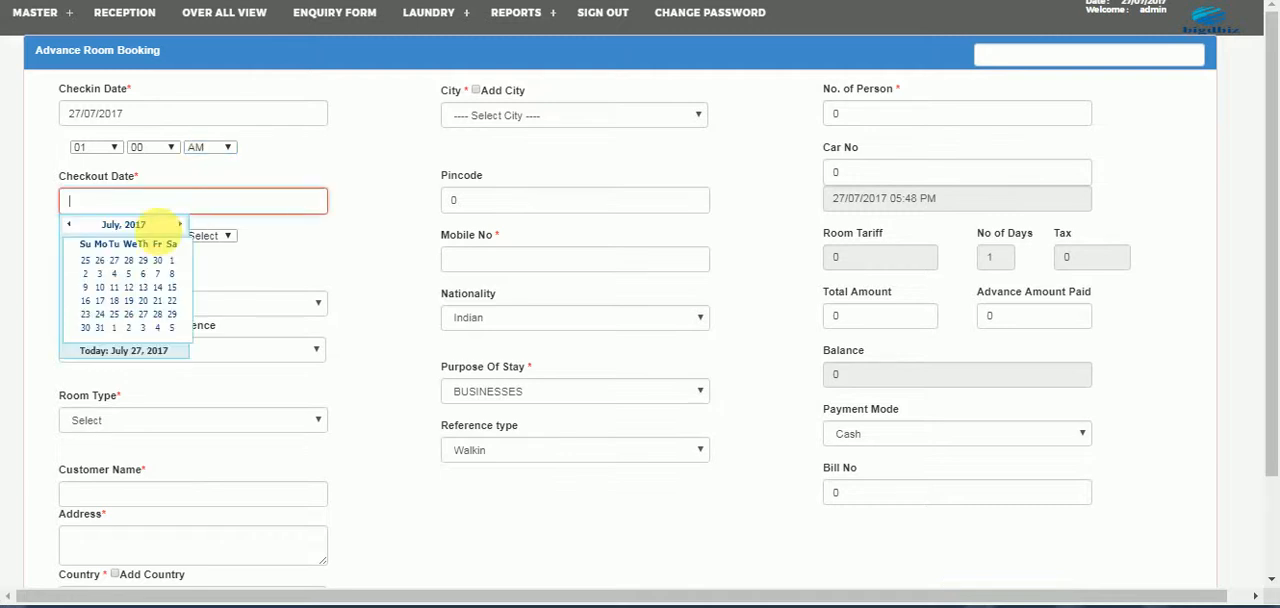
{"action": "left_click", "coordinate": [157, 314]}
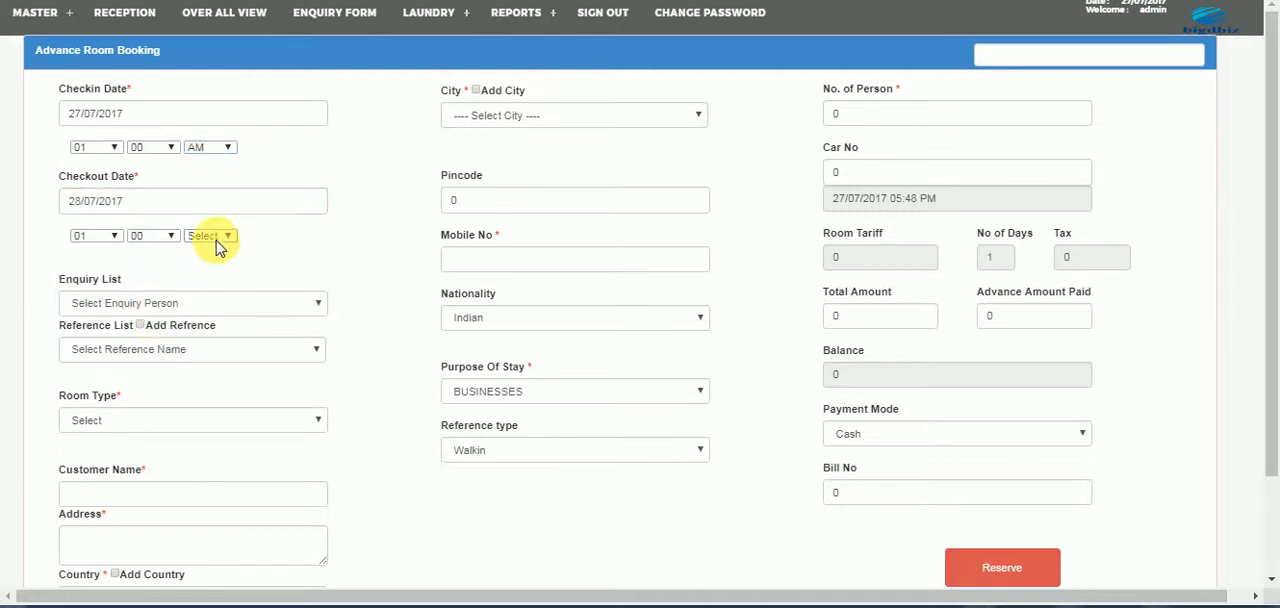
- Set the booking's check-in date to 29/07/2017 and its checkout date to 30/07/2017 with an AM checkout time
{"action": "left_click", "coordinate": [196, 122]}
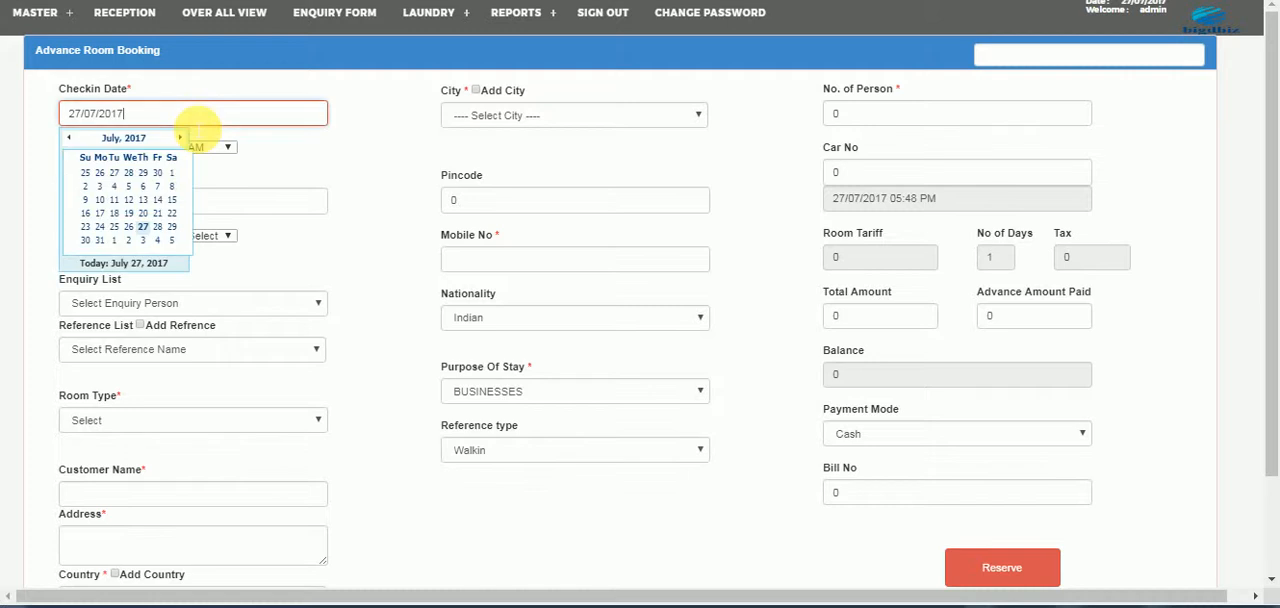
{"action": "left_click", "coordinate": [174, 228]}
{"action": "left_click", "coordinate": [178, 210]}
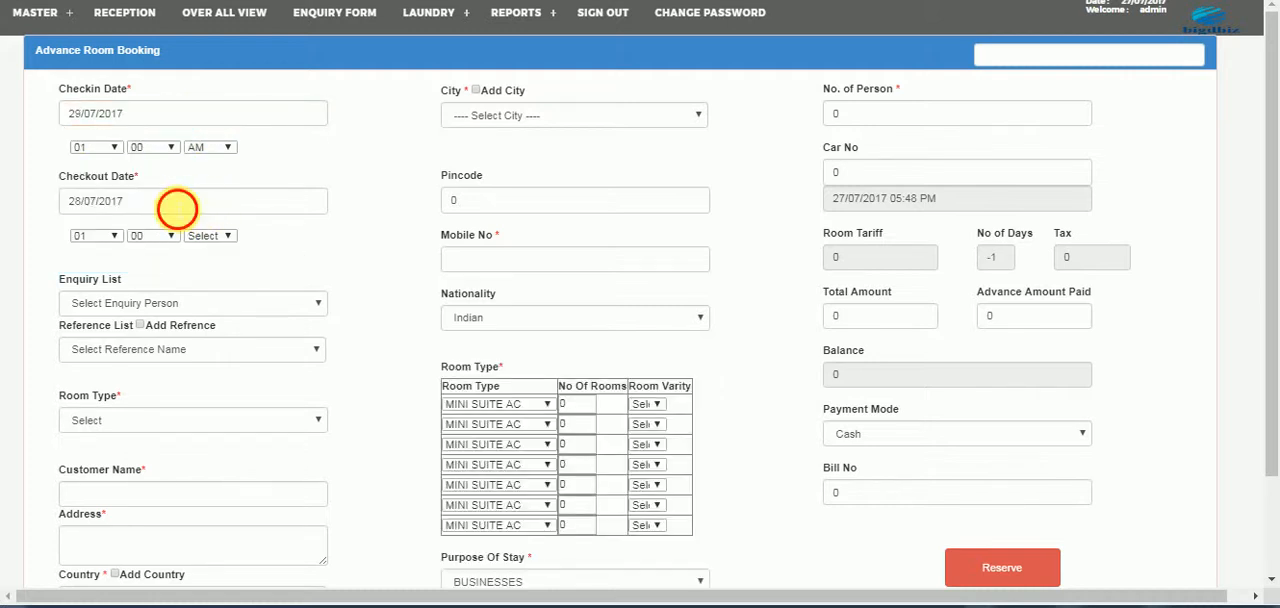
{"action": "left_click", "coordinate": [86, 328]}
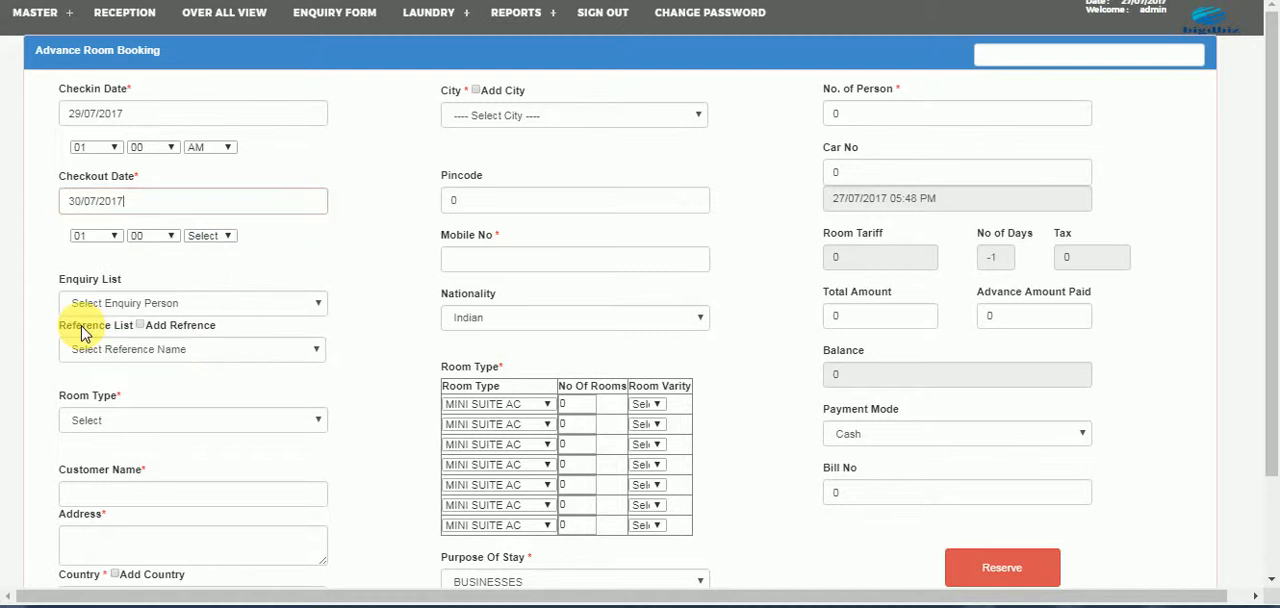
{"action": "left_click", "coordinate": [502, 403]}
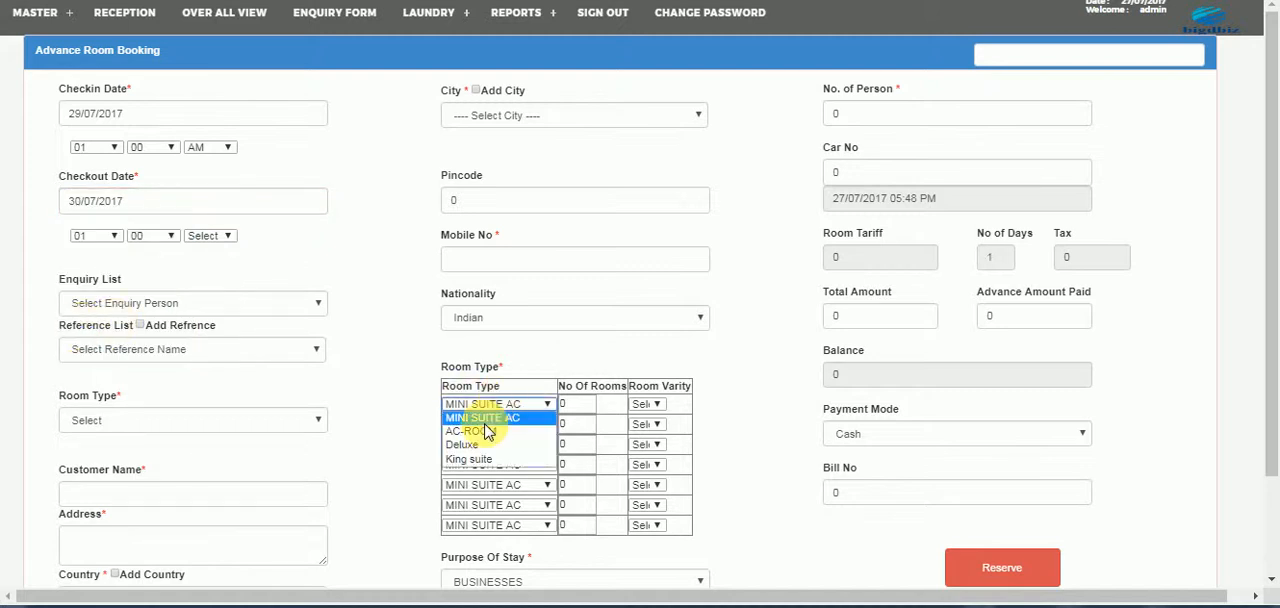
{"action": "left_click", "coordinate": [203, 243]}
{"action": "left_click", "coordinate": [203, 238]}
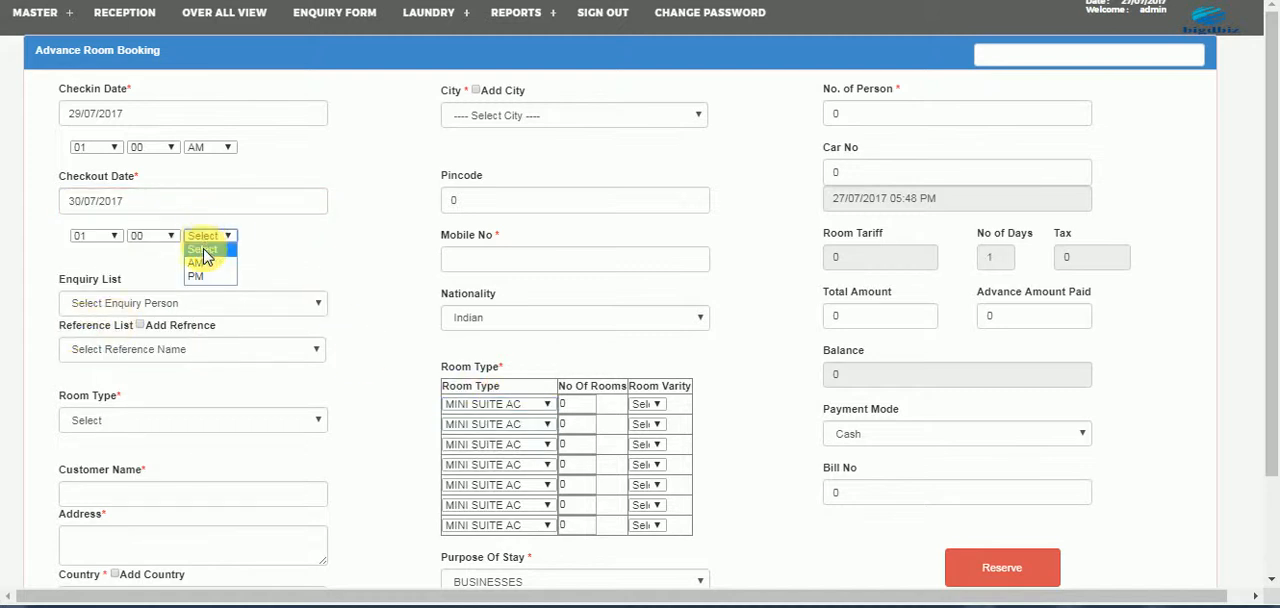
{"action": "left_click", "coordinate": [200, 255]}
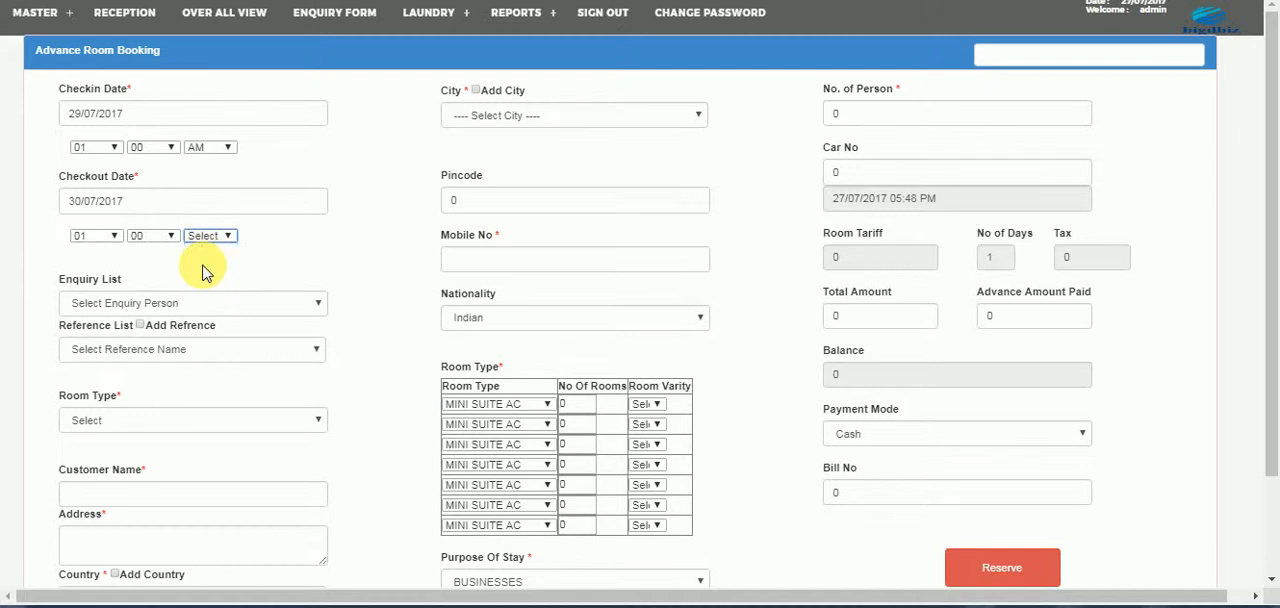
- Fill the first room row with King suite, 2 rooms and the SUITE variety, accepting the room availability notices
{"action": "left_click", "coordinate": [500, 408]}
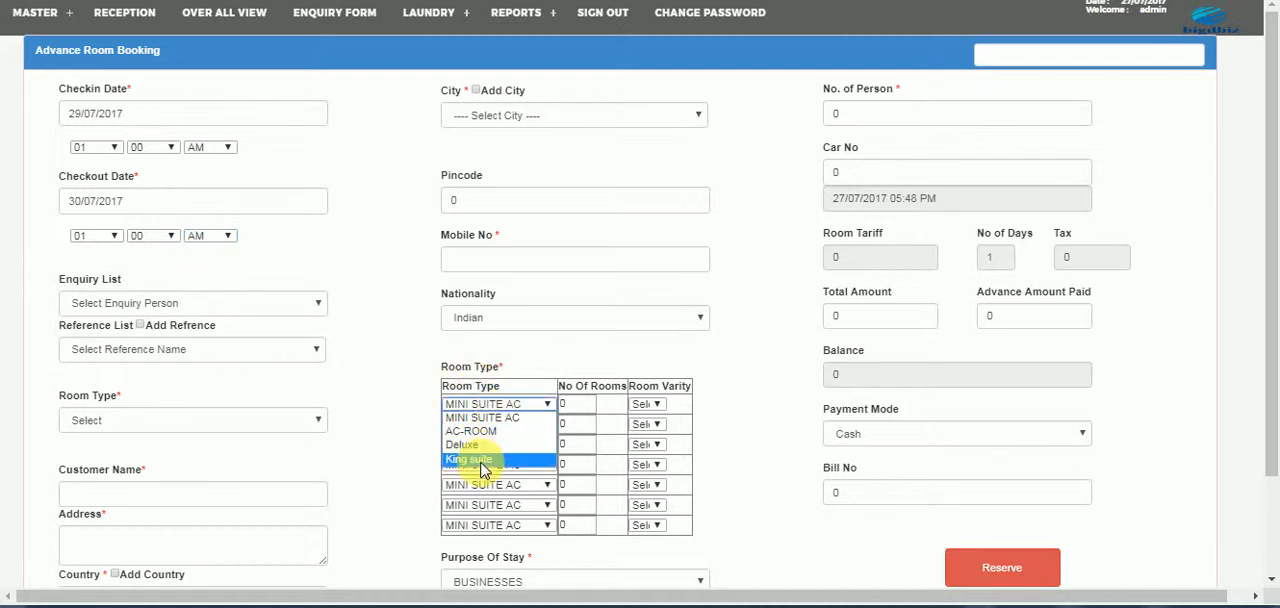
{"action": "left_click", "coordinate": [482, 463]}
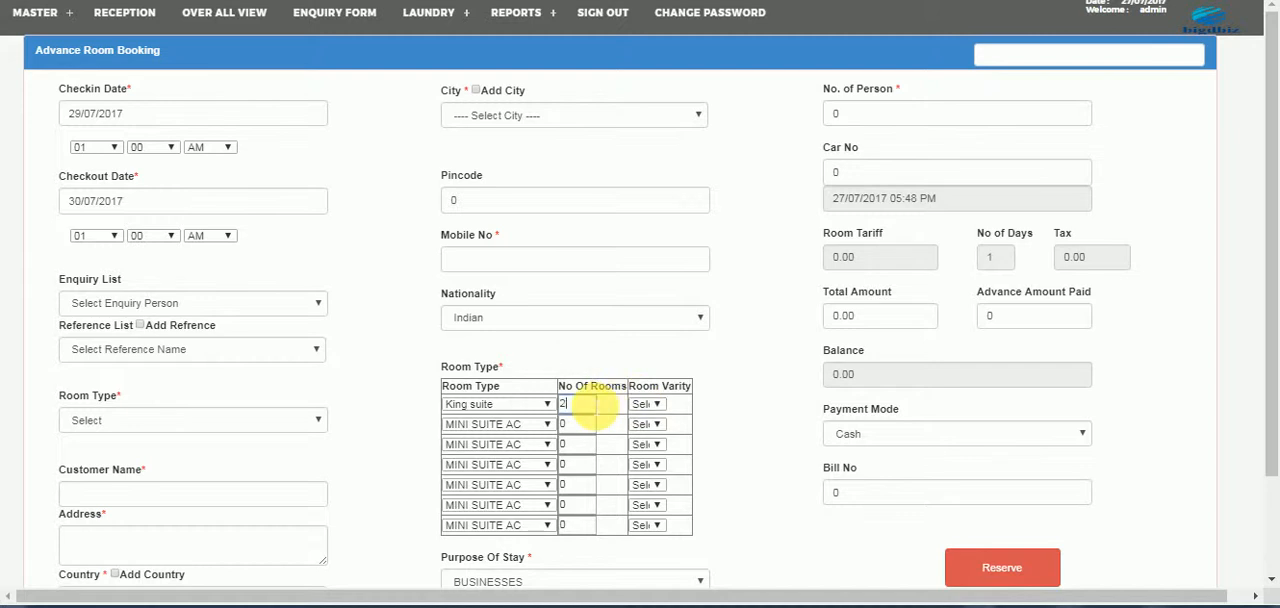
{"action": "left_click", "coordinate": [650, 404]}
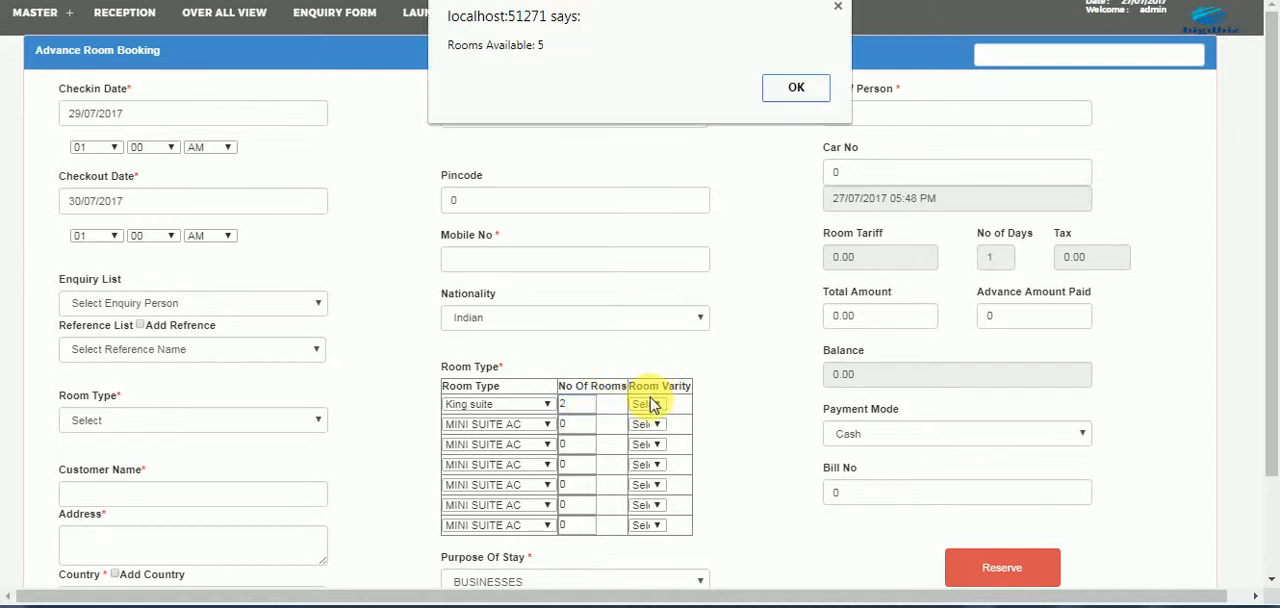
{"action": "left_click", "coordinate": [796, 87]}
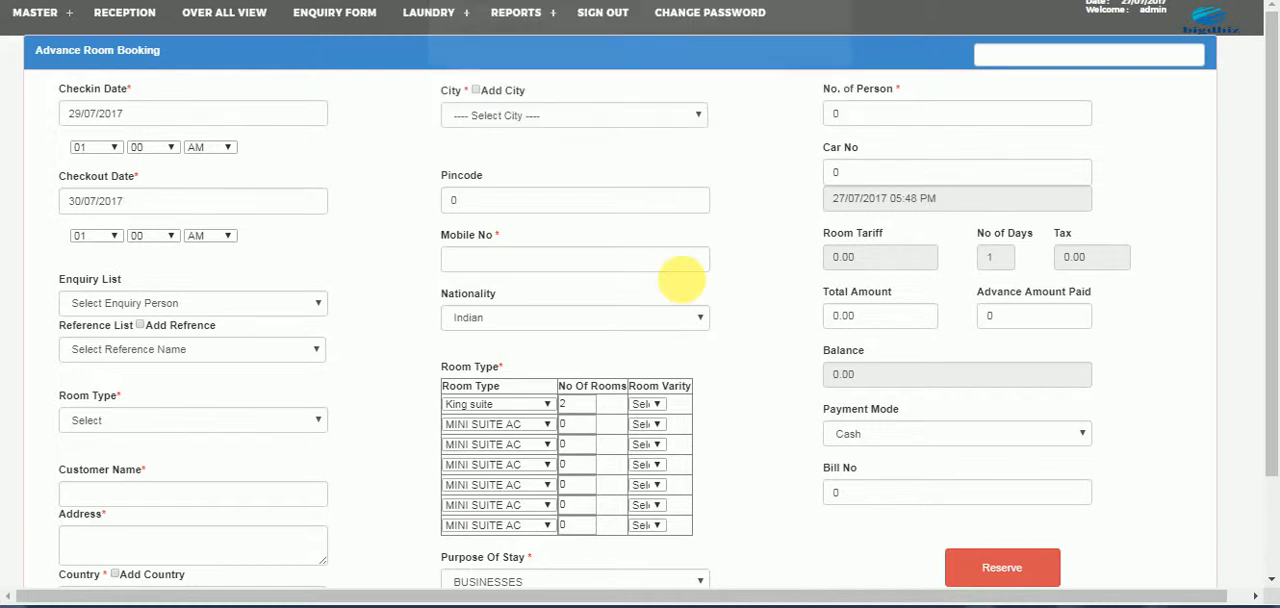
{"action": "left_click", "coordinate": [646, 404]}
{"action": "left_click", "coordinate": [645, 427]}
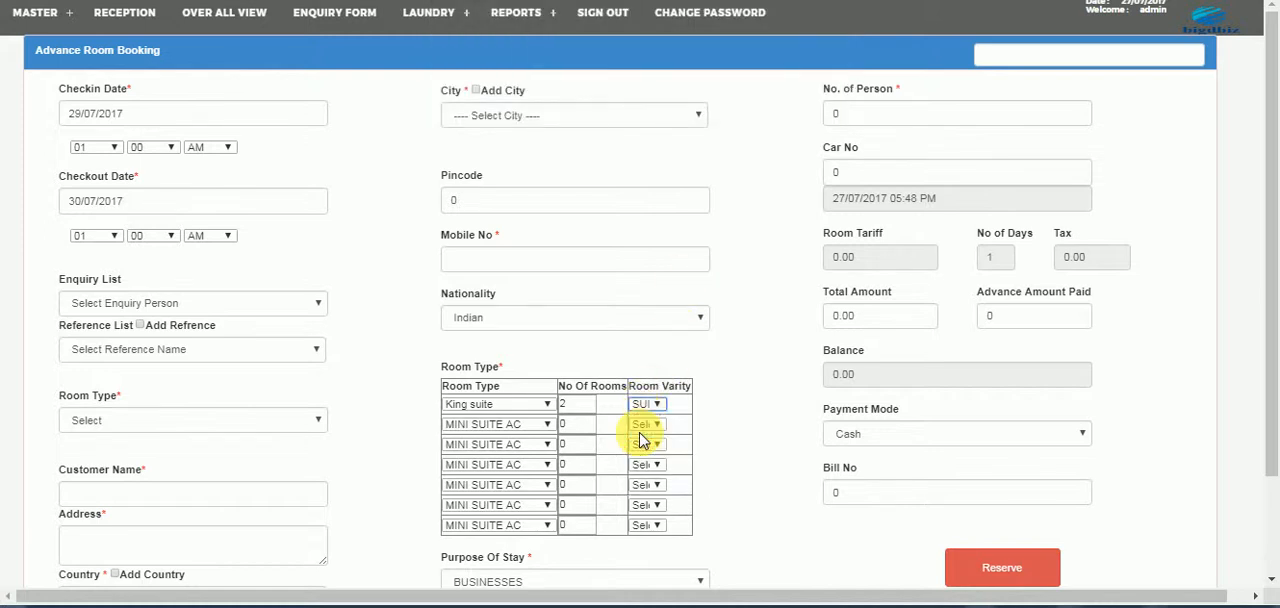
{"action": "left_click", "coordinate": [787, 88]}
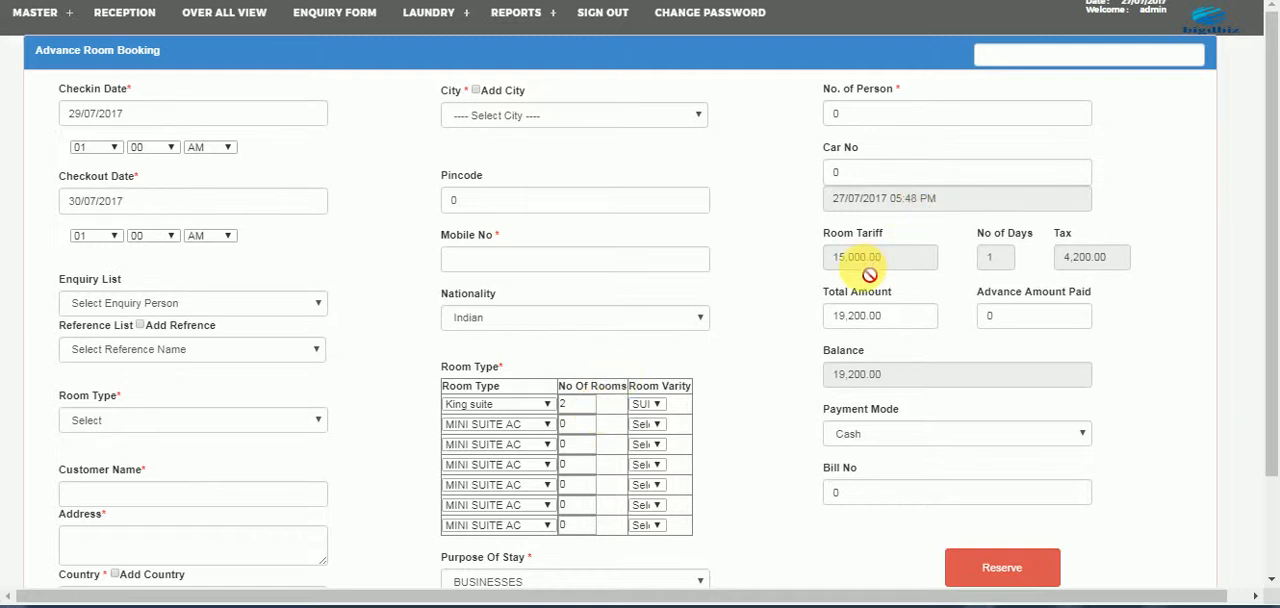
- Change the King suite row's room variety to Single AC and accept the availability notice
{"action": "left_click", "coordinate": [648, 405]}
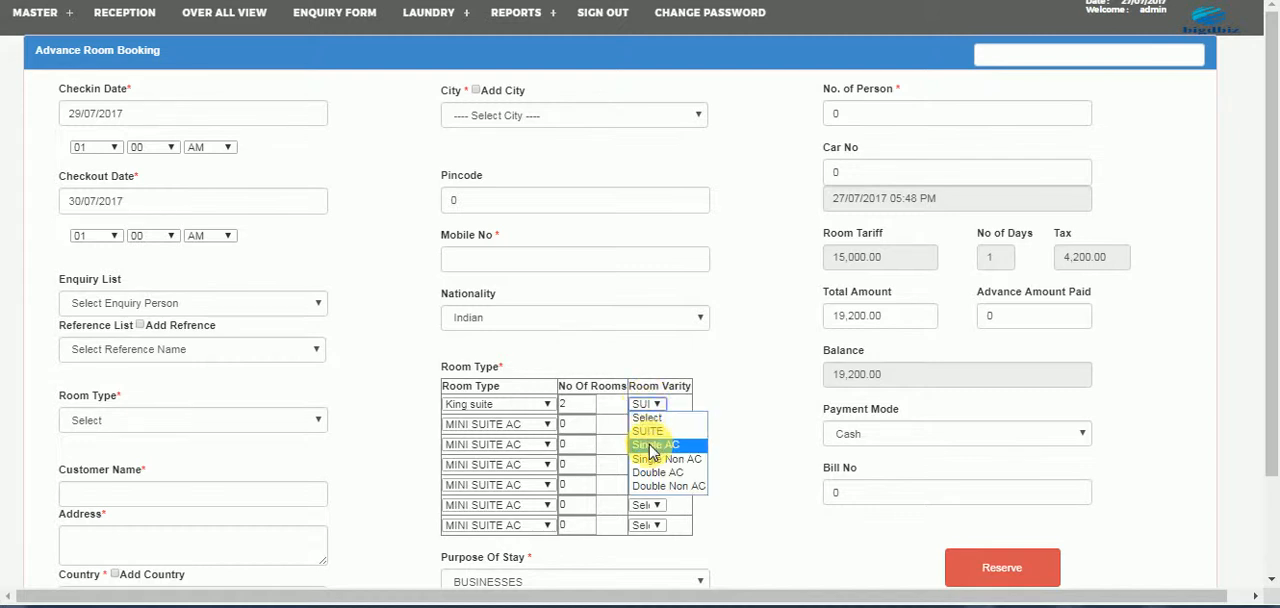
{"action": "left_click", "coordinate": [650, 446]}
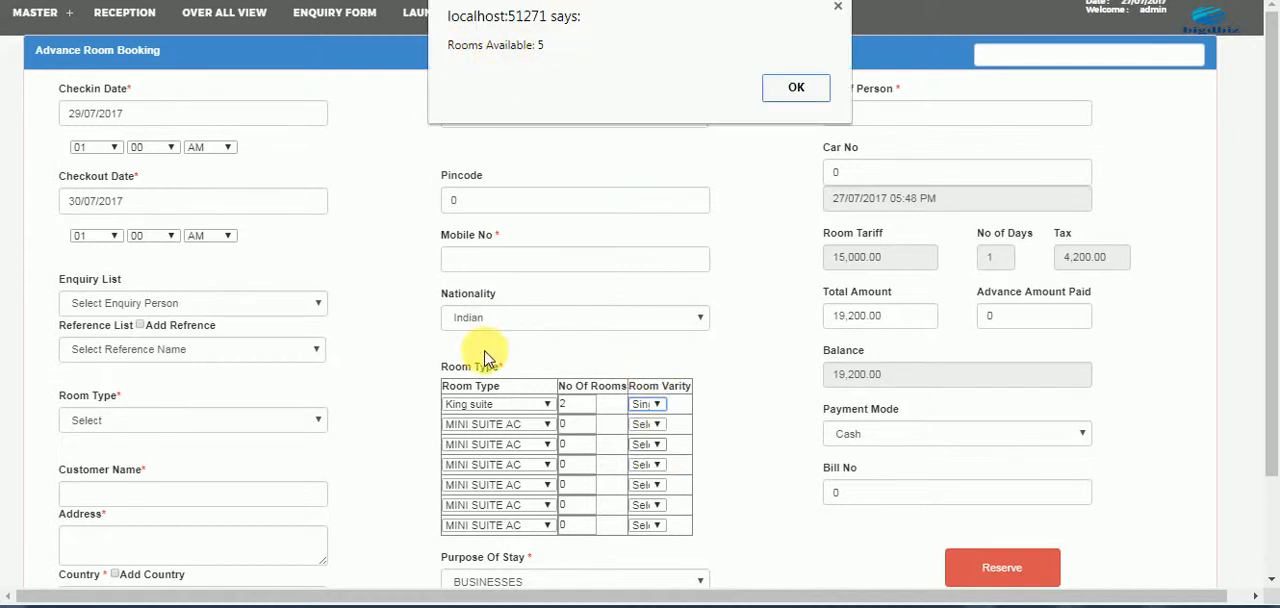
{"action": "left_click", "coordinate": [775, 95]}
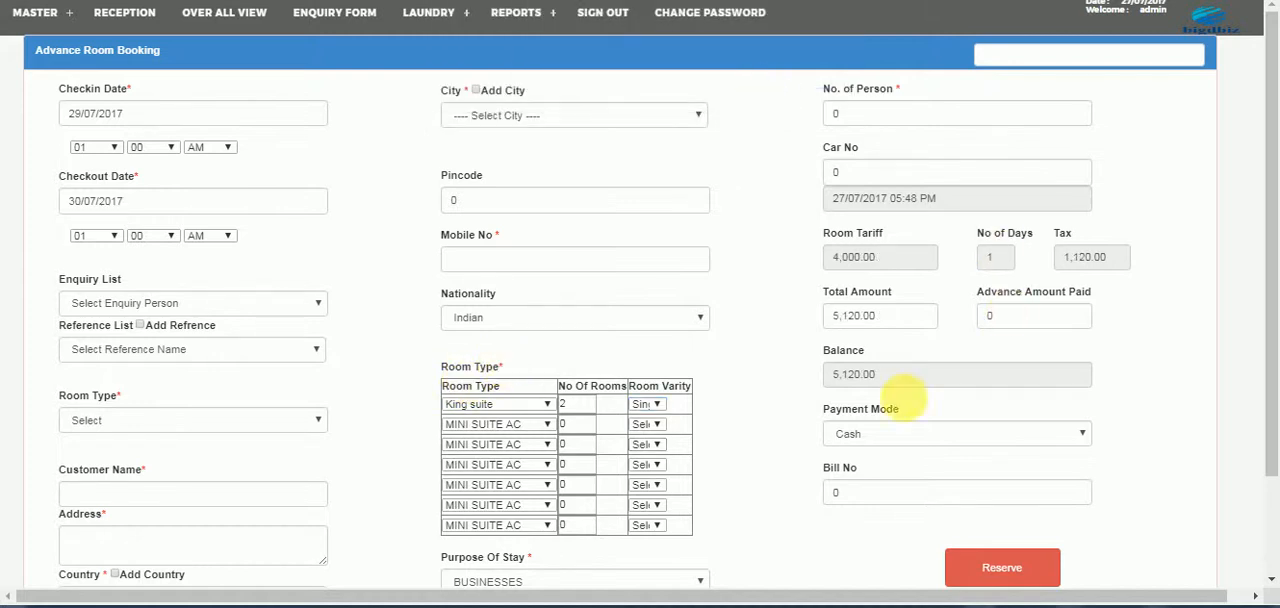
- Leave the unsaved booking for the reception overview and examine the current month's advance room bookings
{"action": "left_click", "coordinate": [651, 406]}
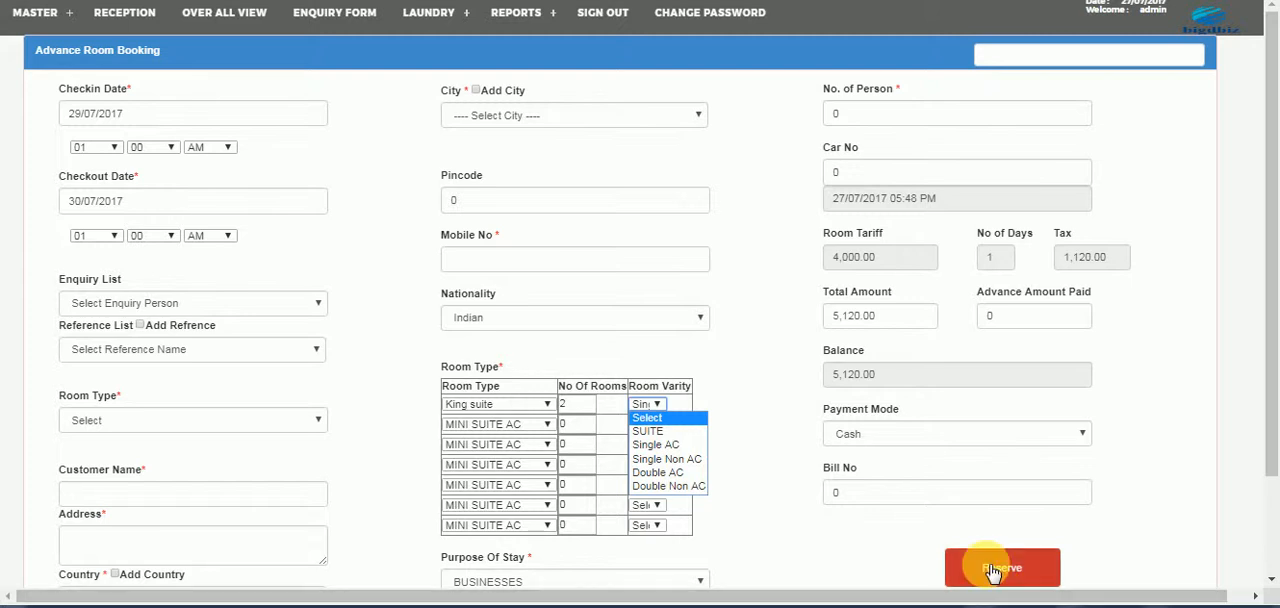
{"action": "left_click", "coordinate": [124, 14]}
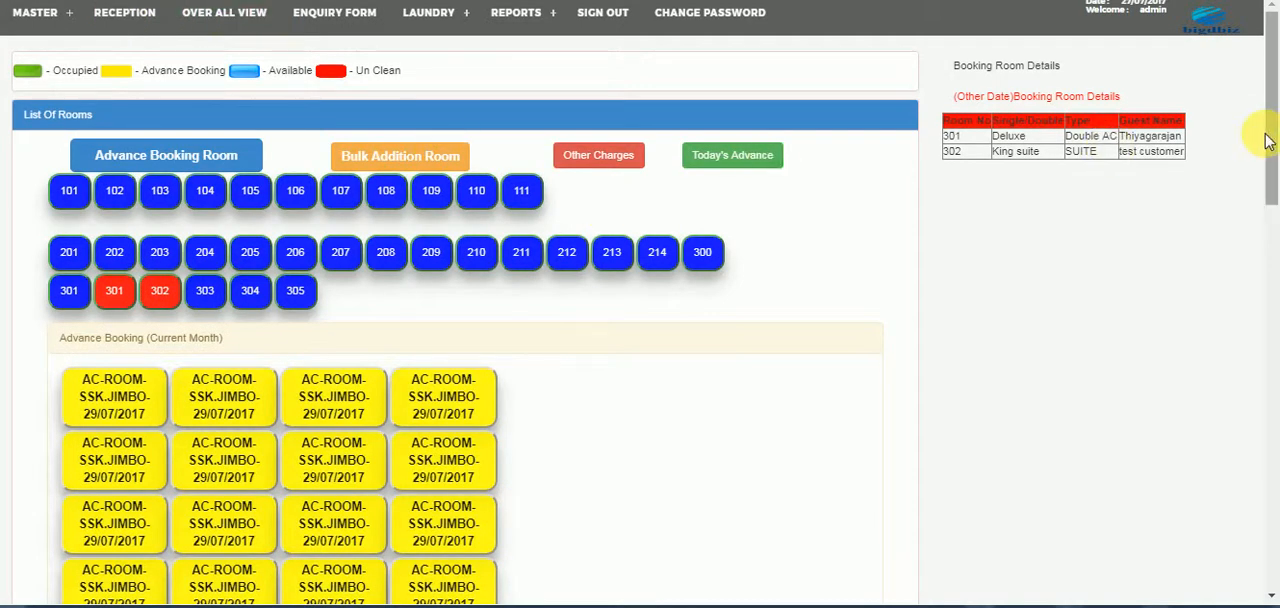
{"action": "left_click_drag", "start_coordinate": [1270, 185], "coordinate": [1266, 223]}
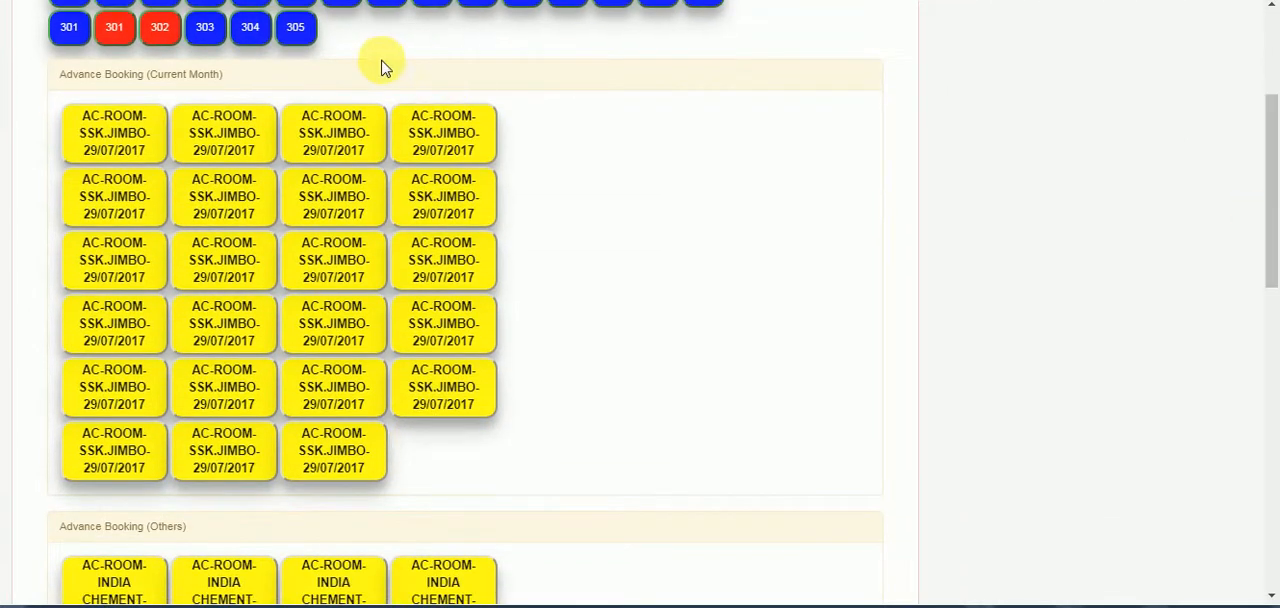
{"action": "left_click_drag", "start_coordinate": [240, 80], "coordinate": [57, 72]}
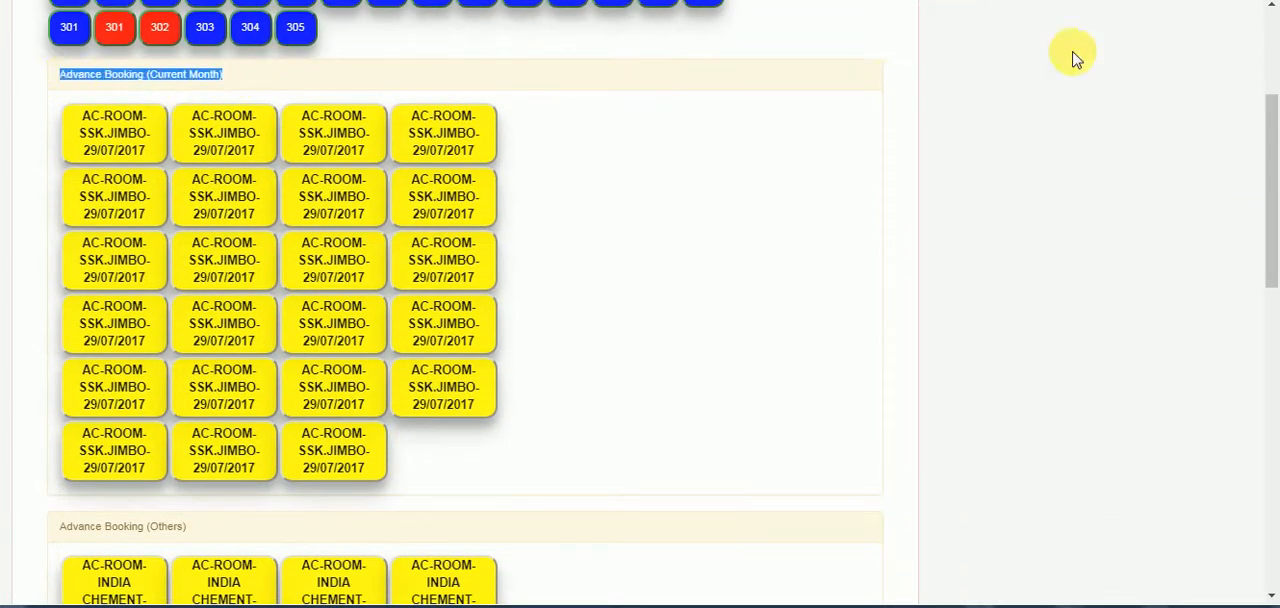
{"action": "mouse_move", "coordinate": [1266, 108]}
{"action": "left_mouse_down"}
{"action": "mouse_move", "coordinate": [1266, 264]}
{"action": "mouse_move", "coordinate": [1270, 118]}
{"action": "left_mouse_up"}
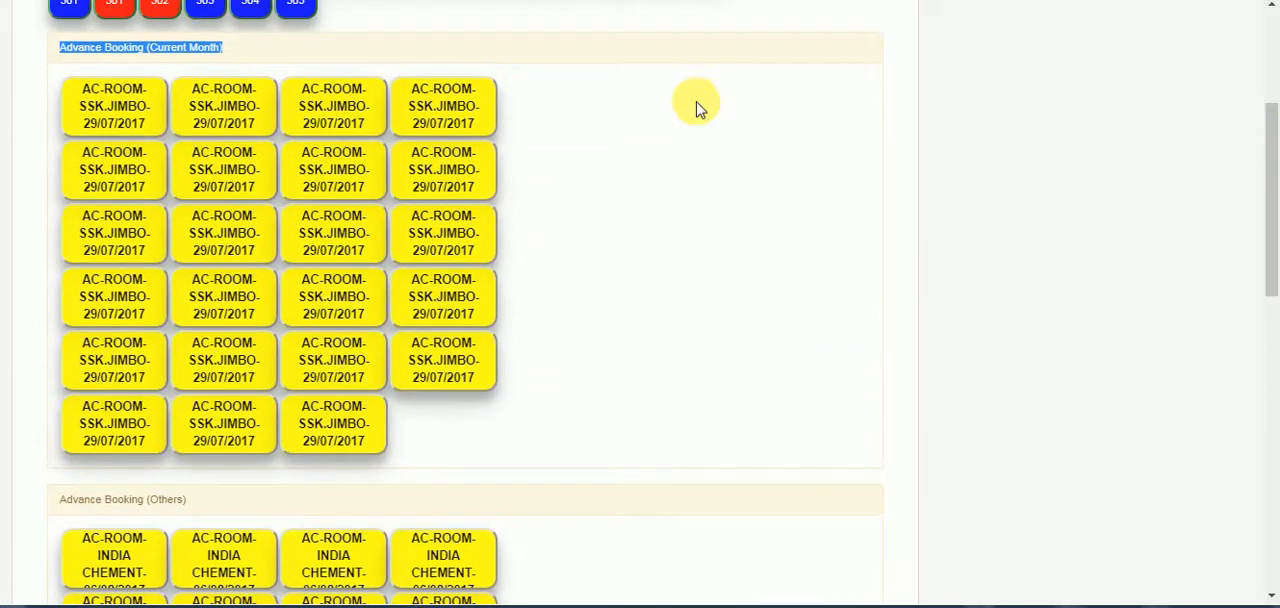
{"action": "left_click", "coordinate": [588, 95]}
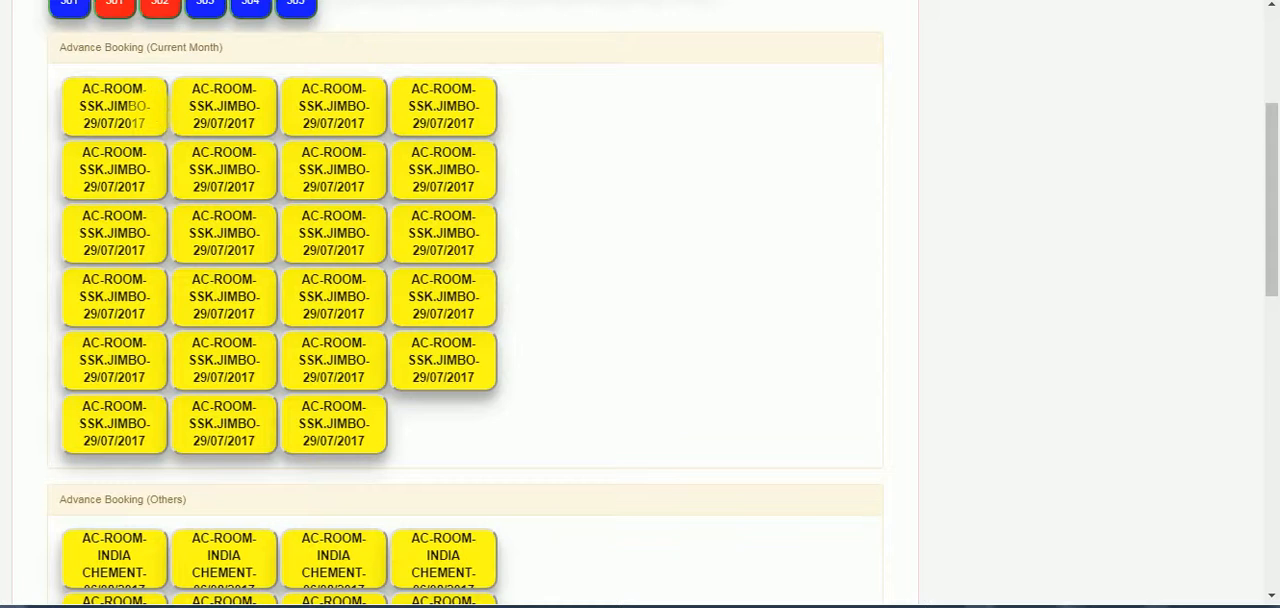
- Try to book the first current-month advance reservation dated 29/07/2017 from its details and dismiss the notice
{"action": "left_click", "coordinate": [130, 110]}
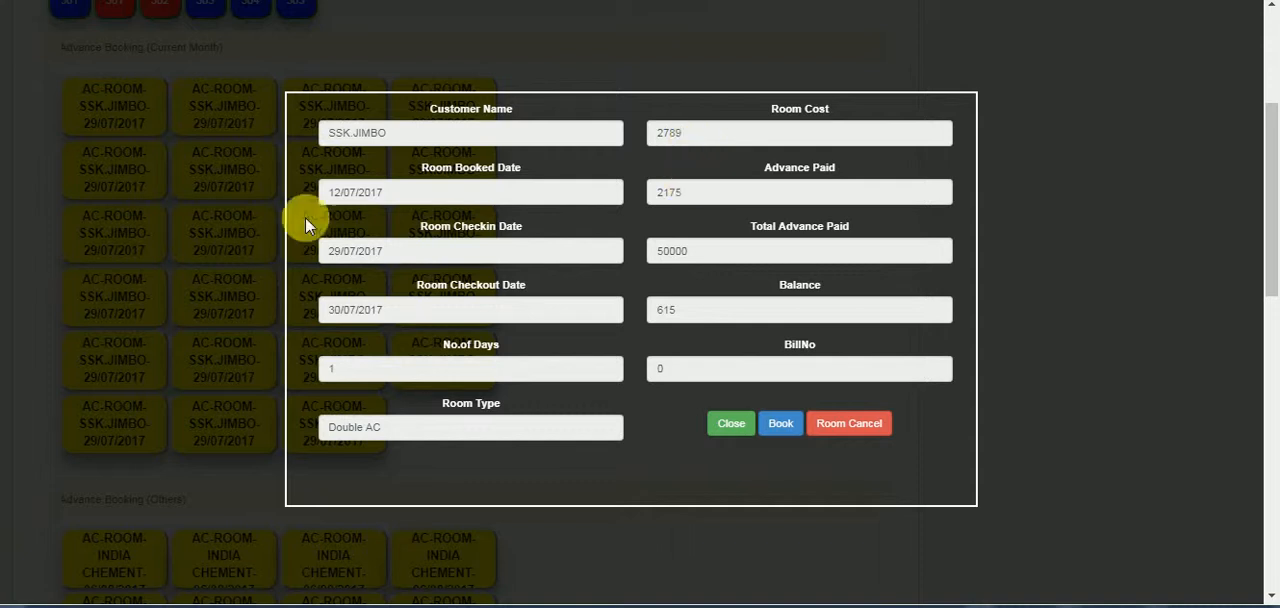
{"action": "left_click", "coordinate": [780, 424]}
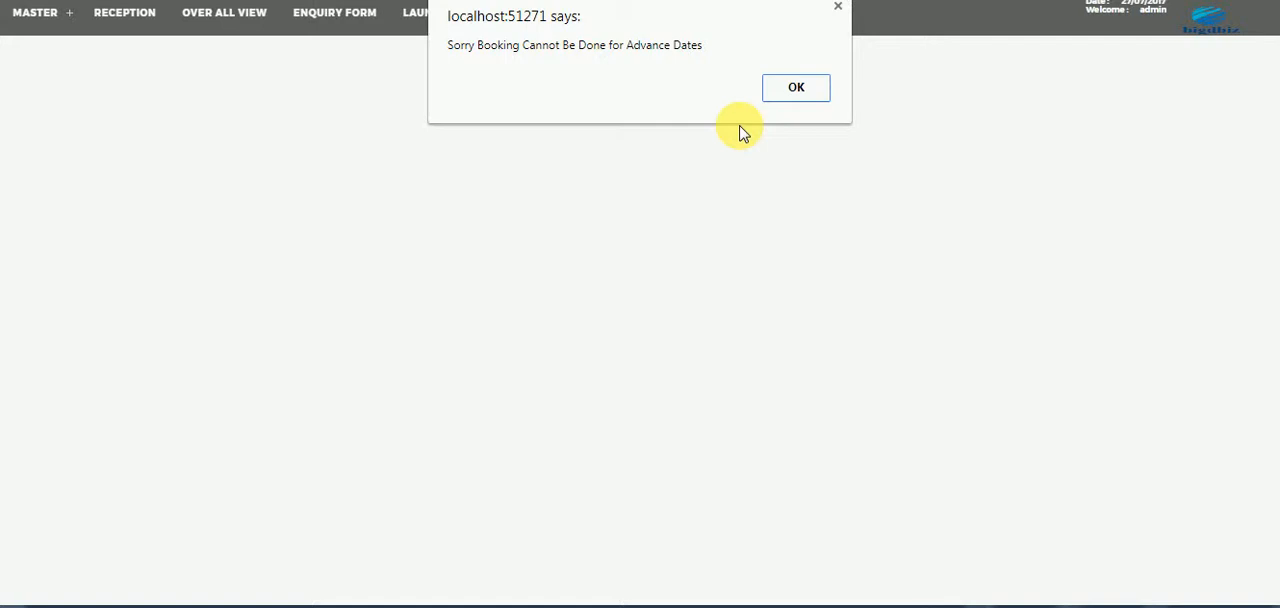
{"action": "left_click", "coordinate": [791, 95]}
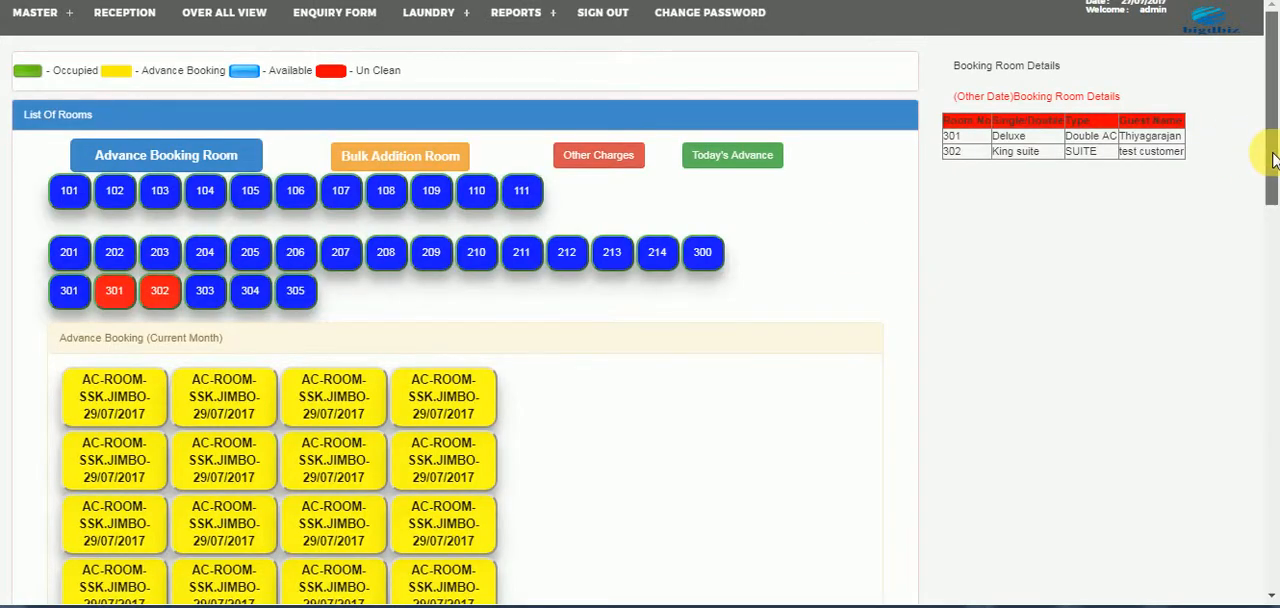
- Start a bulk room addition with an AM check-in time and 29/07/2017 as the checkout date with a PM time
{"action": "left_click_drag", "start_coordinate": [1274, 160], "coordinate": [1234, 514]}
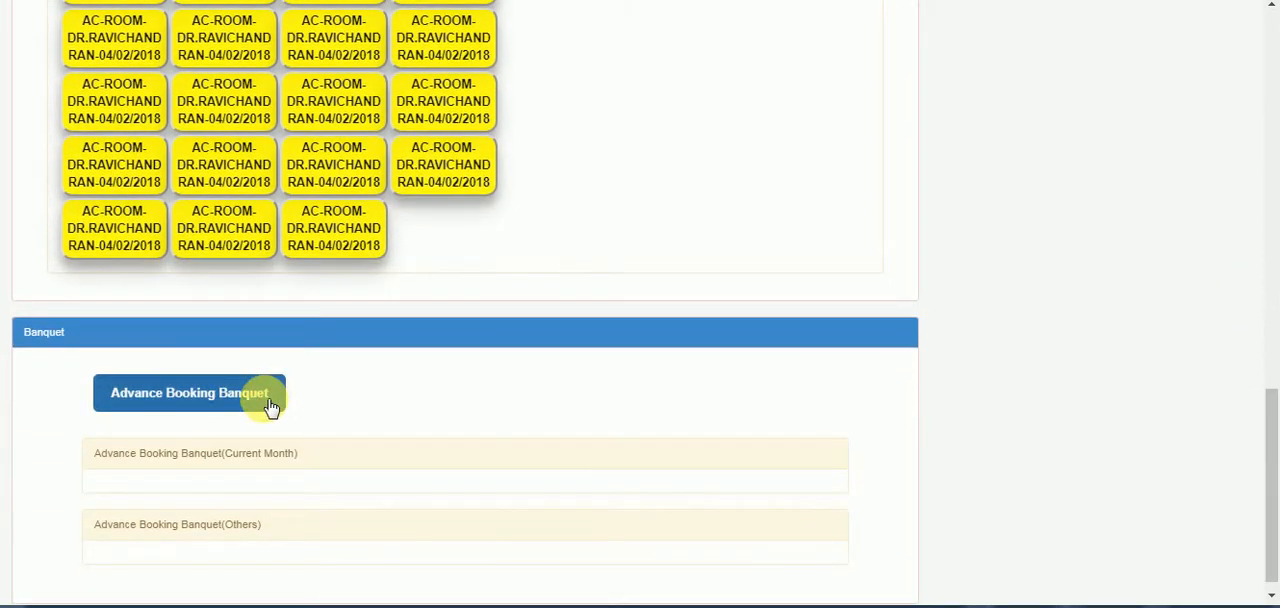
{"action": "left_click_drag", "start_coordinate": [1272, 415], "coordinate": [1258, 35]}
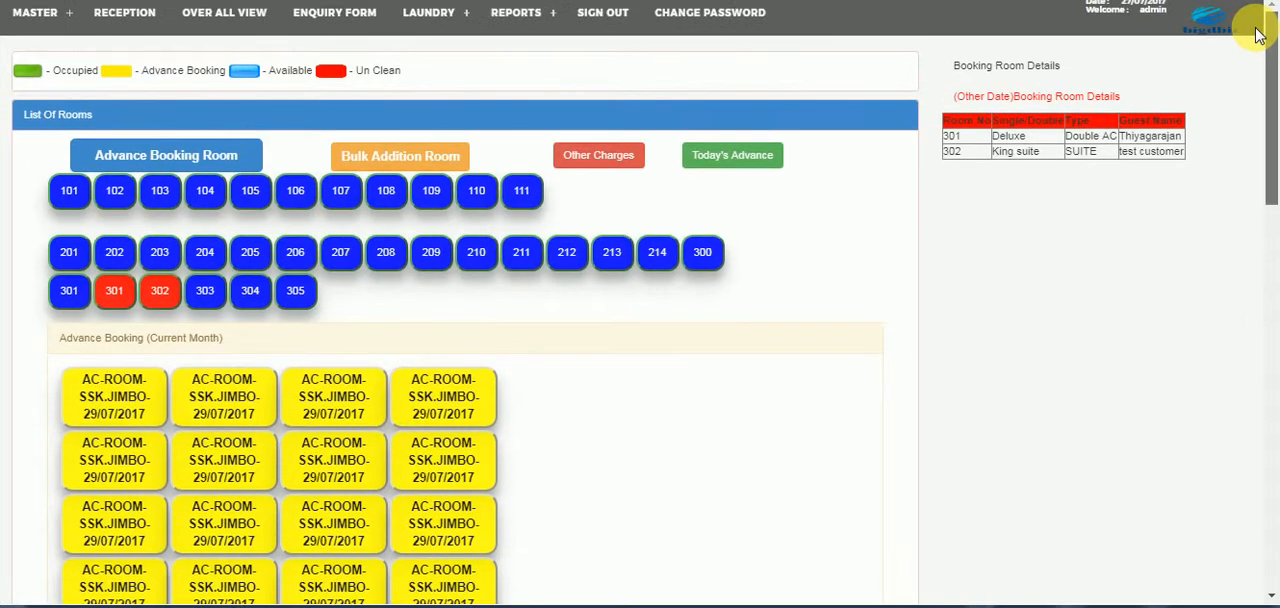
{"action": "left_click", "coordinate": [427, 165]}
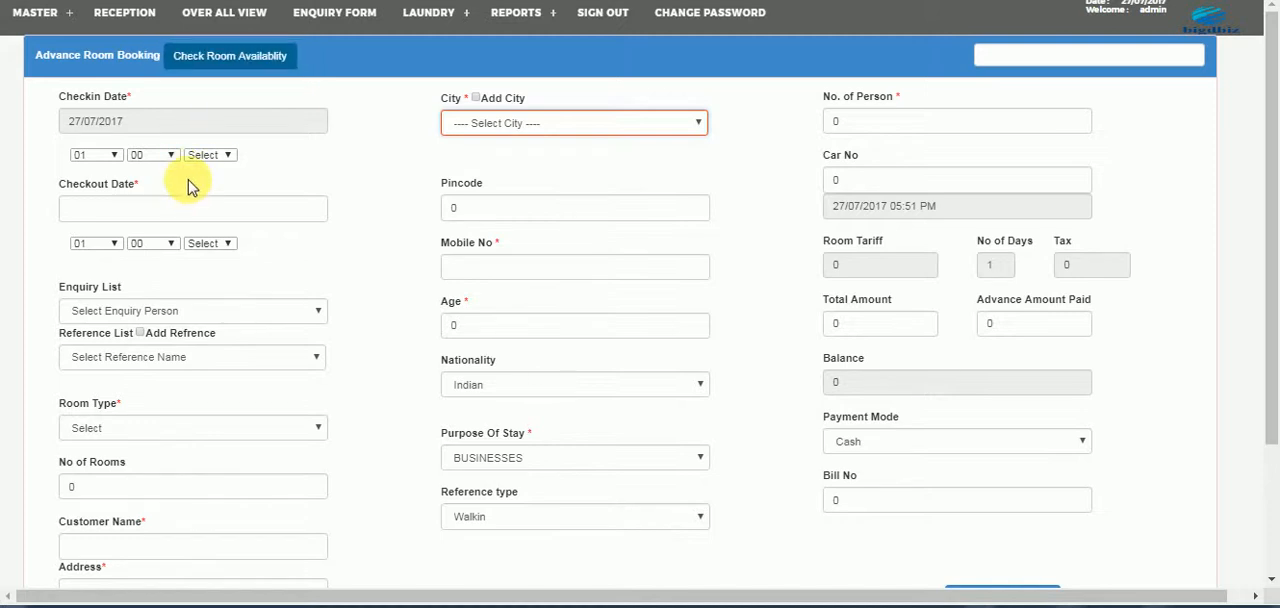
{"action": "left_click", "coordinate": [203, 157]}
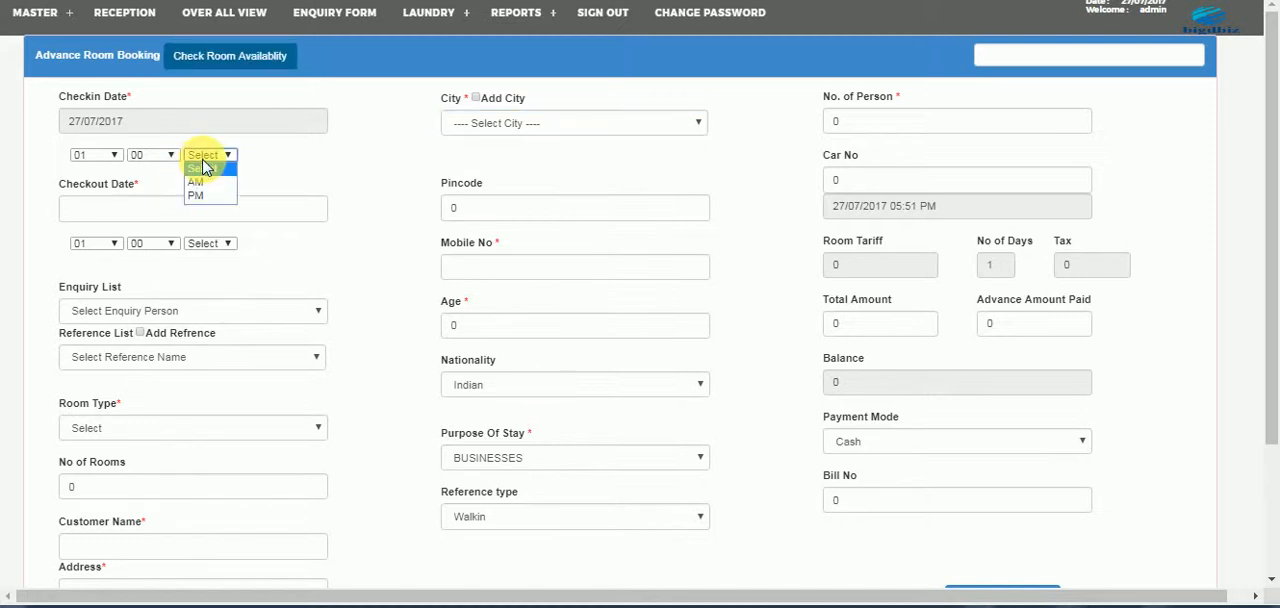
{"action": "left_click", "coordinate": [198, 180]}
{"action": "left_click", "coordinate": [174, 213]}
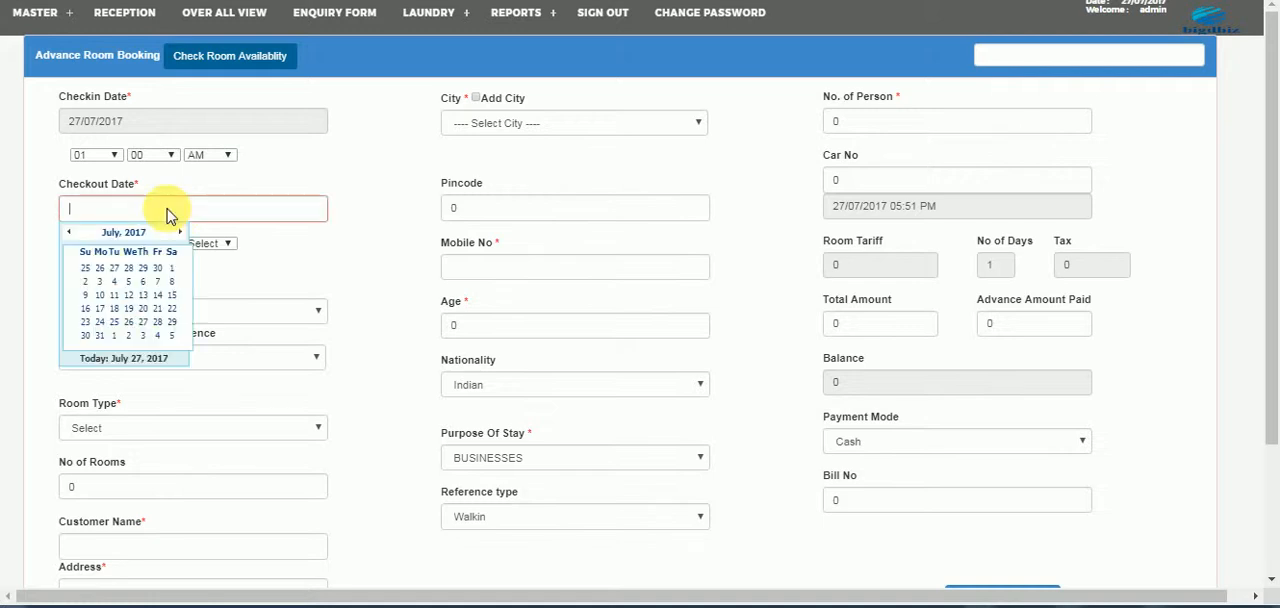
{"action": "left_click", "coordinate": [176, 324]}
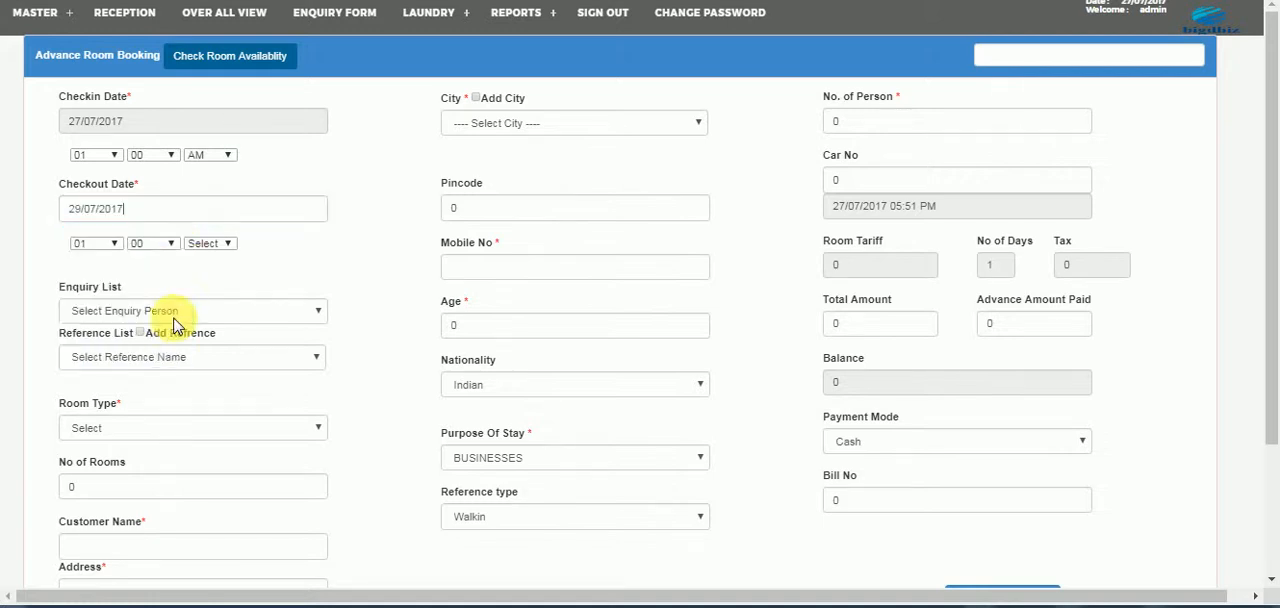
{"action": "left_click", "coordinate": [205, 245]}
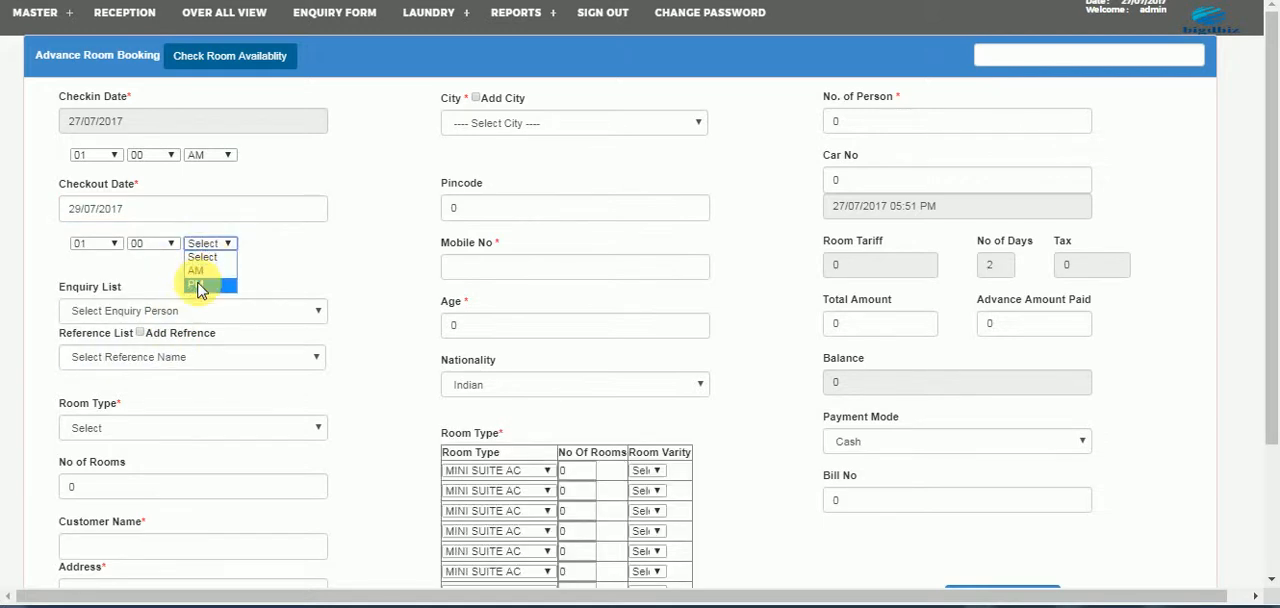
{"action": "left_click", "coordinate": [196, 282]}
- Set the bulk check-in's room type to Single Non Ac and check room availability
{"action": "left_click", "coordinate": [130, 428]}
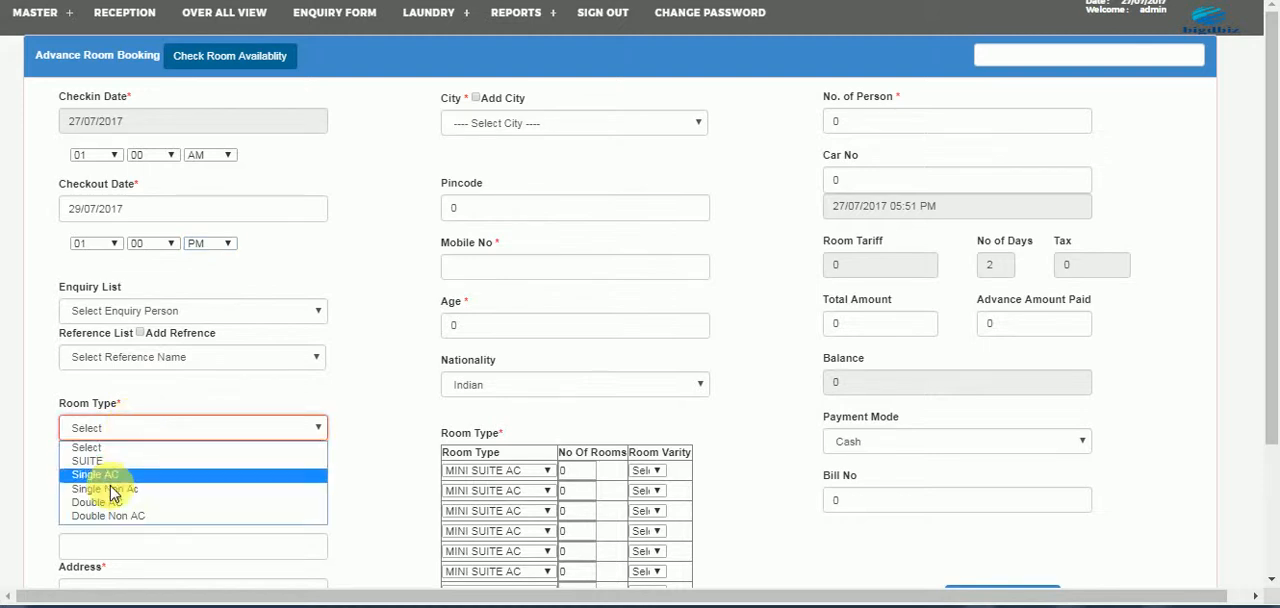
{"action": "left_click", "coordinate": [108, 482]}
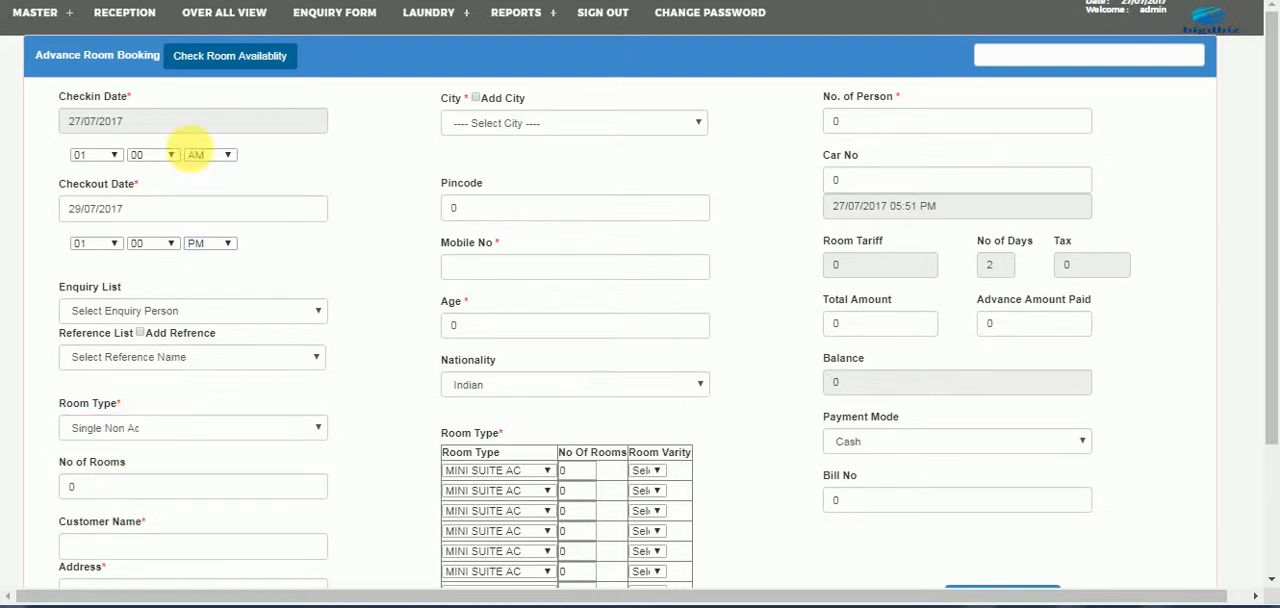
{"action": "left_click", "coordinate": [232, 60]}
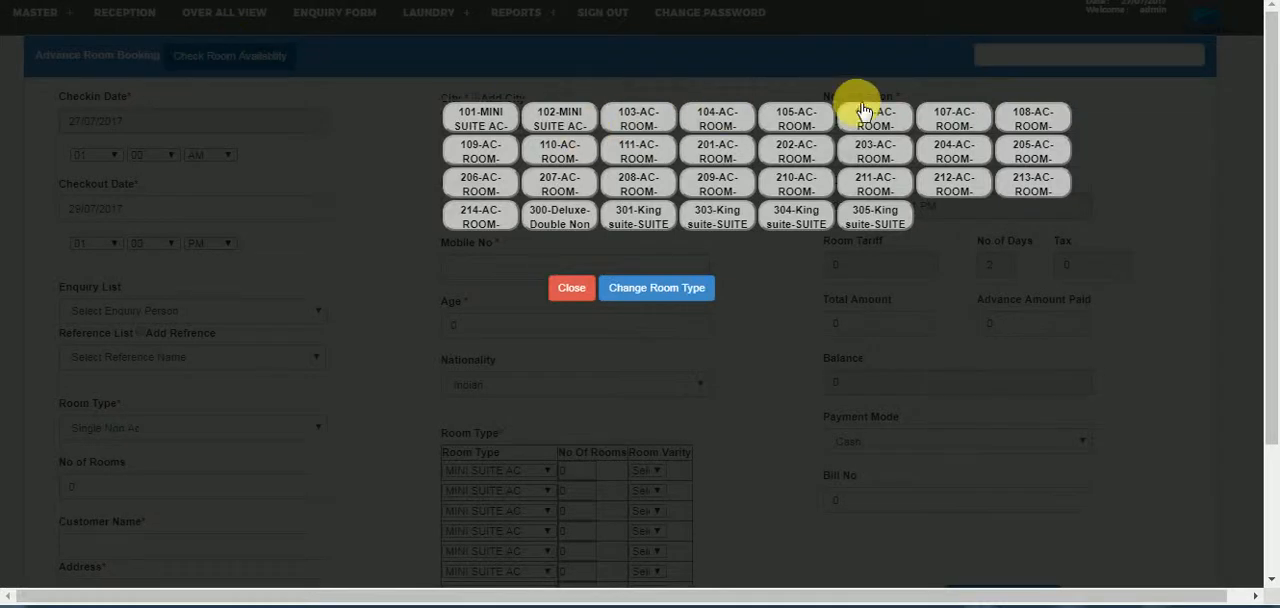
- Select rooms 103, 104, 105 and 106 for the bulk check-in, close the availability list and review the form
{"action": "left_click", "coordinate": [645, 117]}
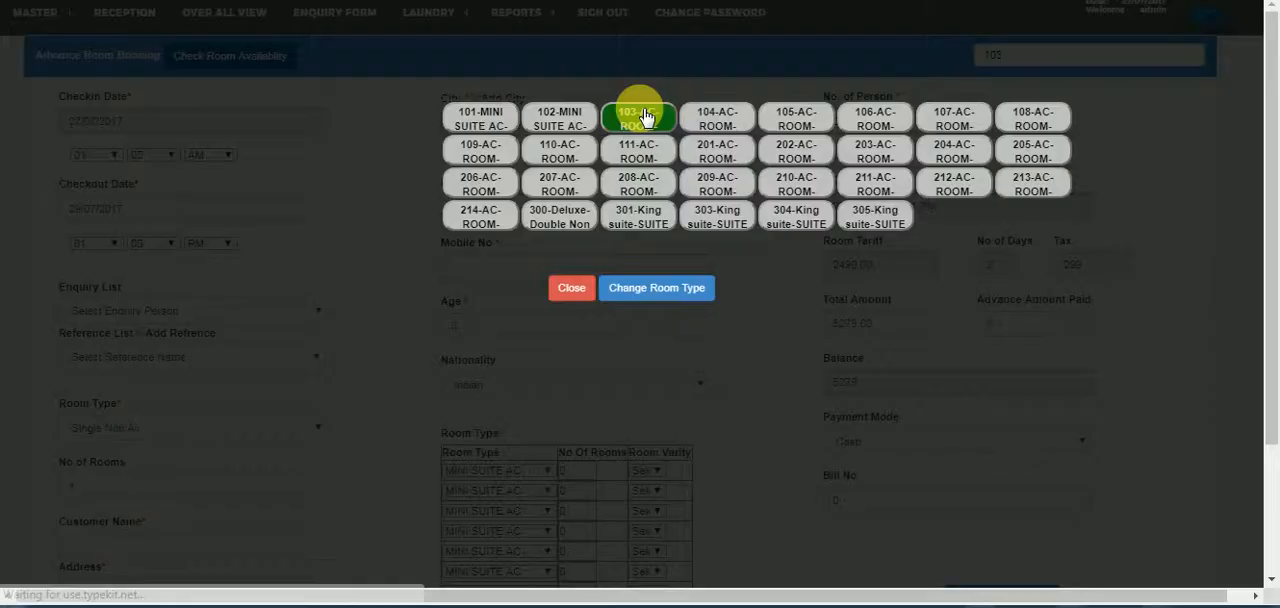
{"action": "left_click", "coordinate": [727, 116]}
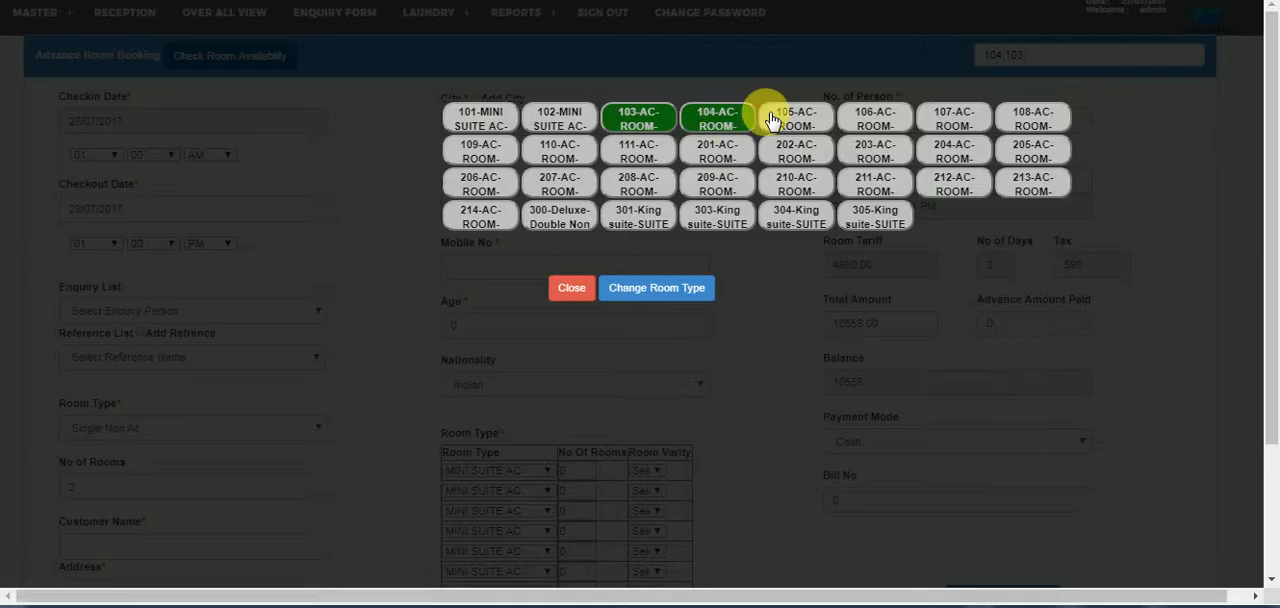
{"action": "left_click", "coordinate": [793, 120]}
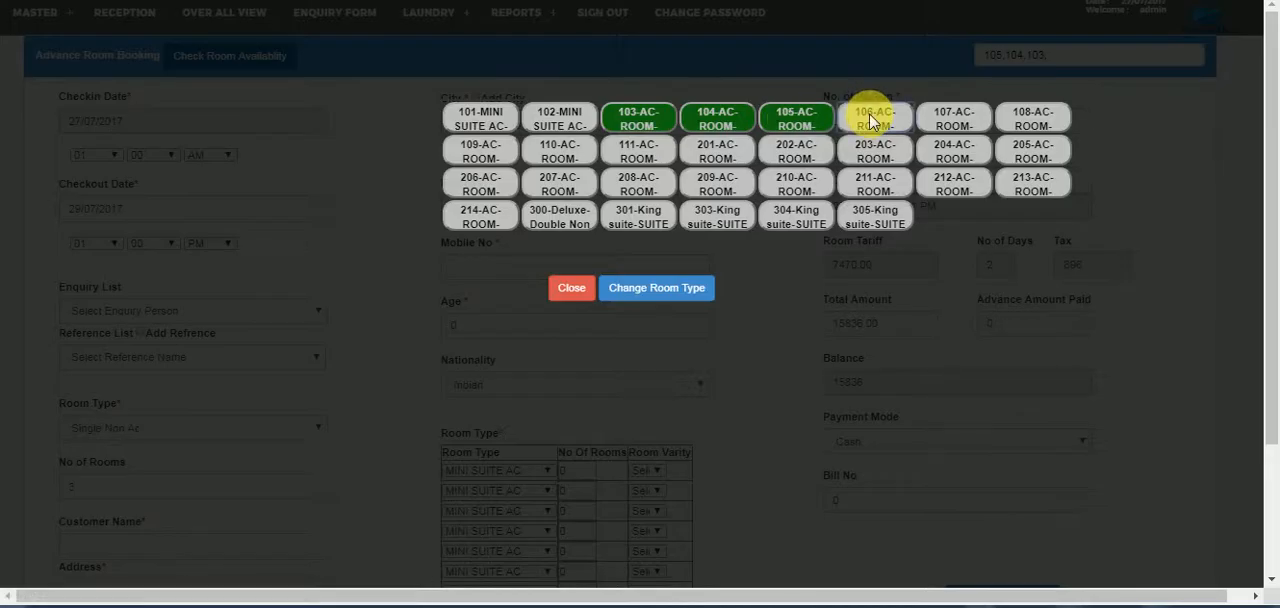
{"action": "left_click", "coordinate": [874, 120]}
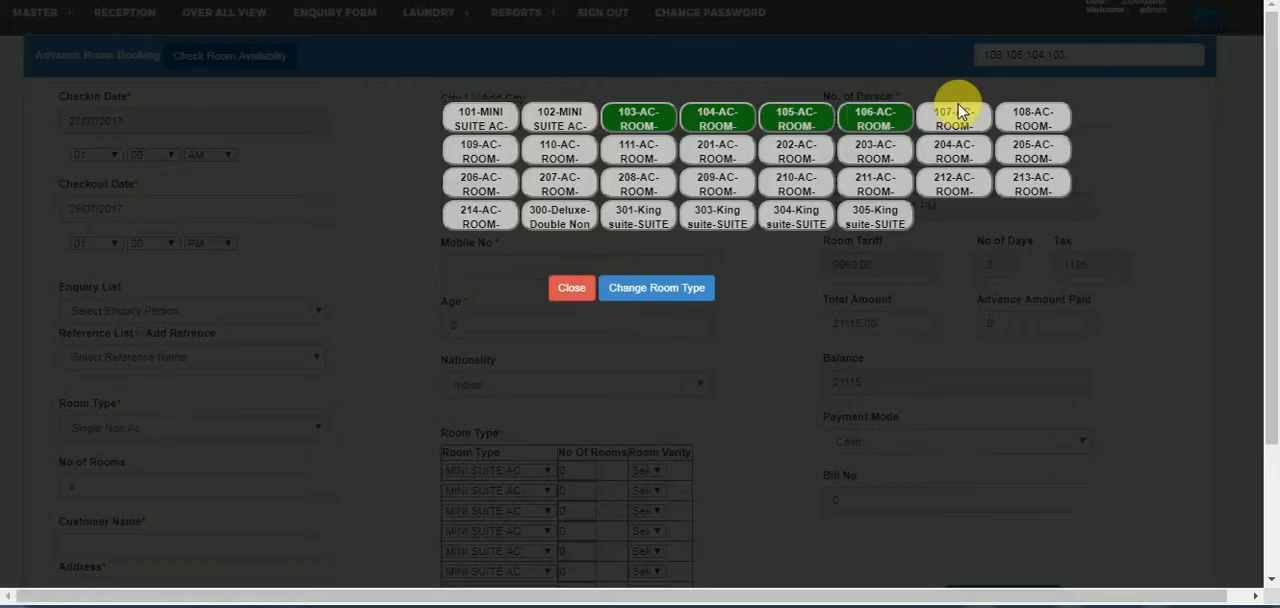
{"action": "left_click", "coordinate": [572, 292]}
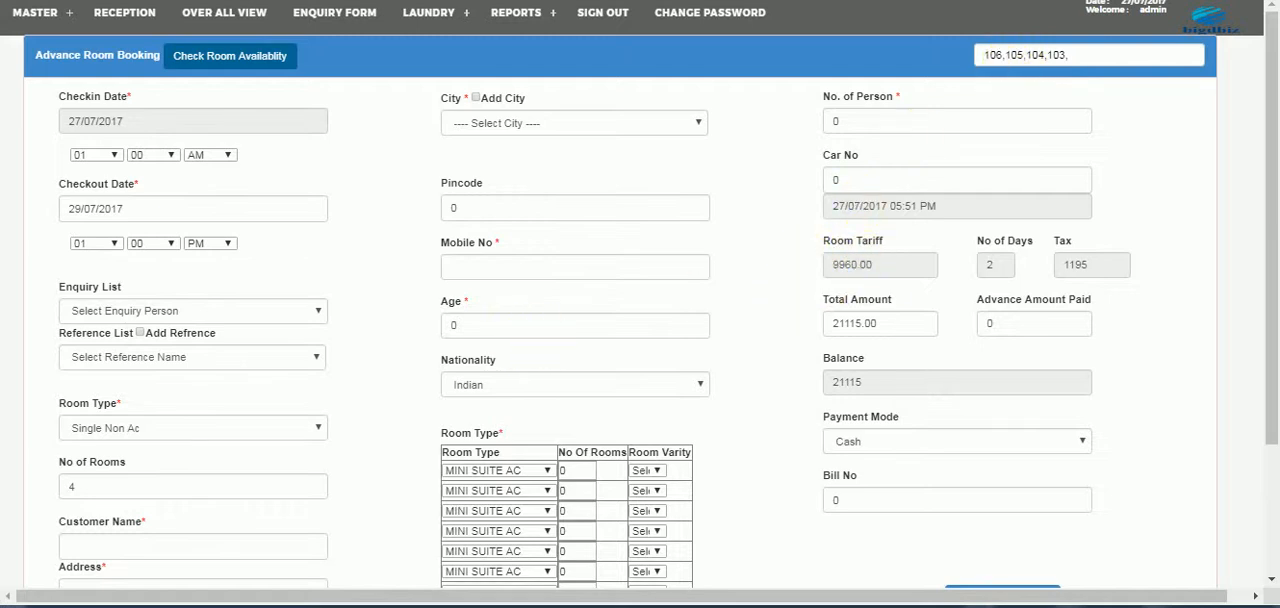
{"action": "scroll", "coordinate": [1268, 143], "scroll_direction": "down", "scroll_amount": 2}
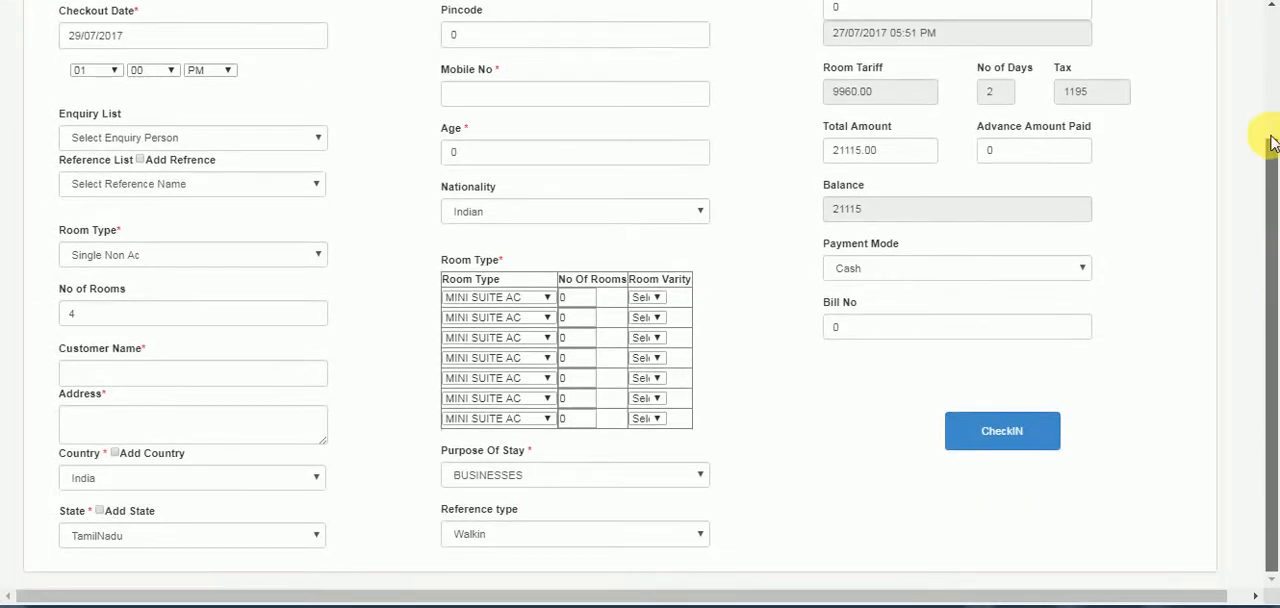
{"action": "scroll", "coordinate": [1268, 143], "scroll_direction": "up", "scroll_amount": 2}
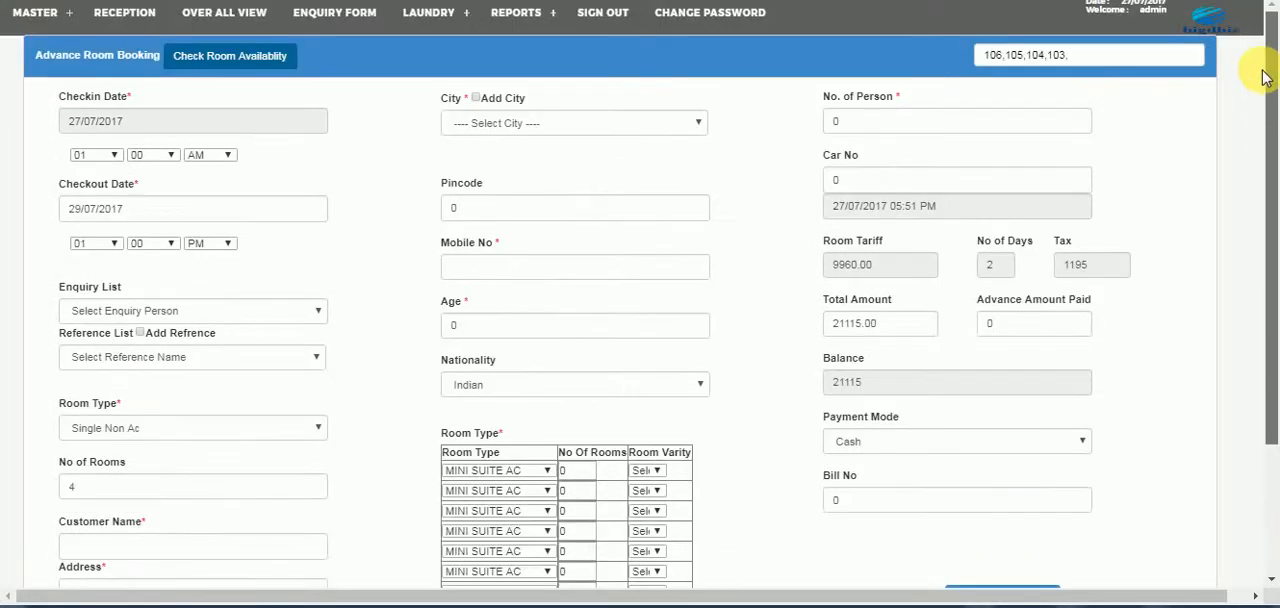
- Return to the reception overview and start an advance banquet booking
{"action": "left_click", "coordinate": [128, 22]}
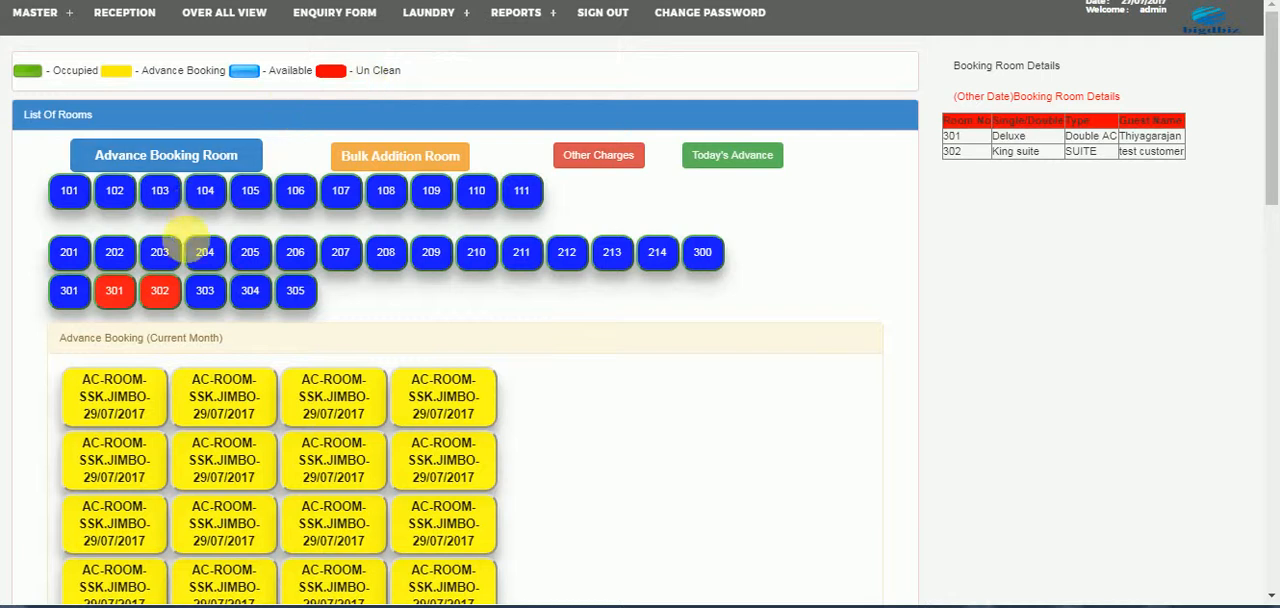
{"action": "left_click", "coordinate": [162, 295]}
{"action": "left_click_drag", "start_coordinate": [1270, 113], "coordinate": [1267, 557]}
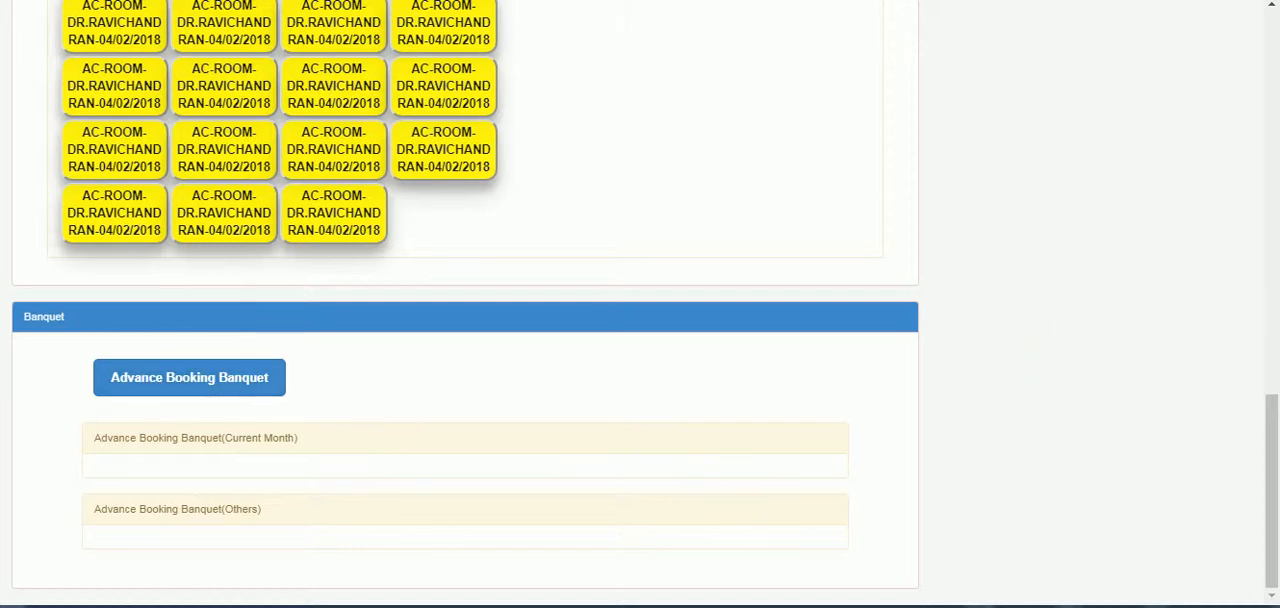
{"action": "left_click", "coordinate": [180, 370]}
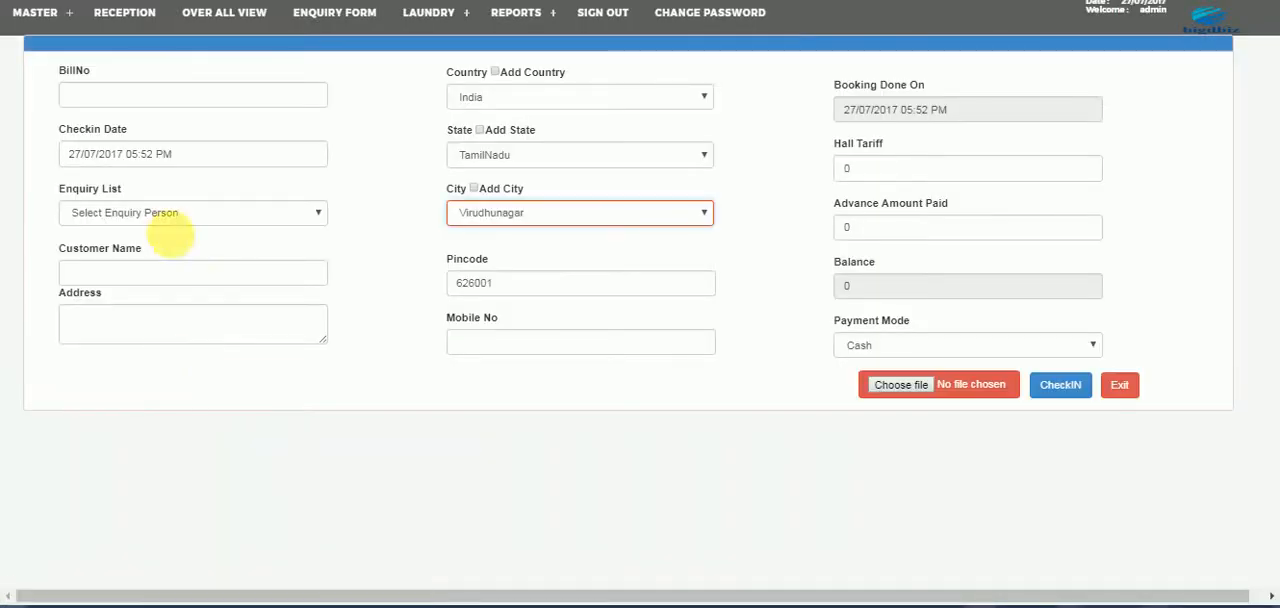
- Fill in the banquet booking with bill number 78, customer name "test customer" and address "address"
{"action": "left_click", "coordinate": [112, 94]}
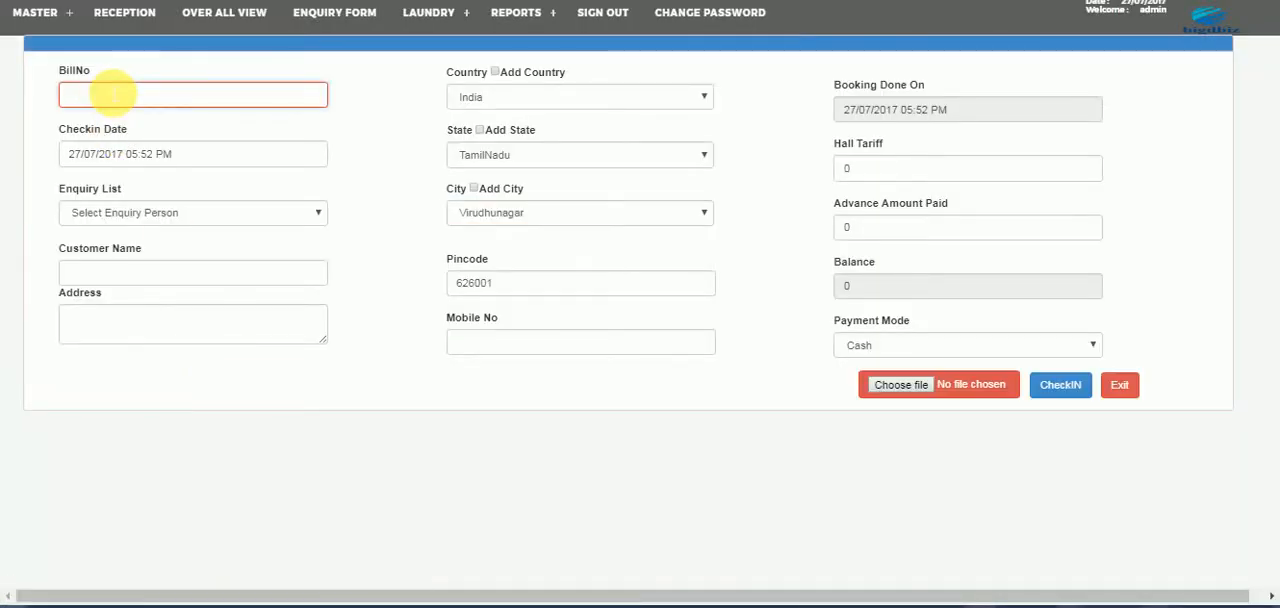
{"action": "key", "text": "Tab"}
{"action": "key", "text": "Tab"}
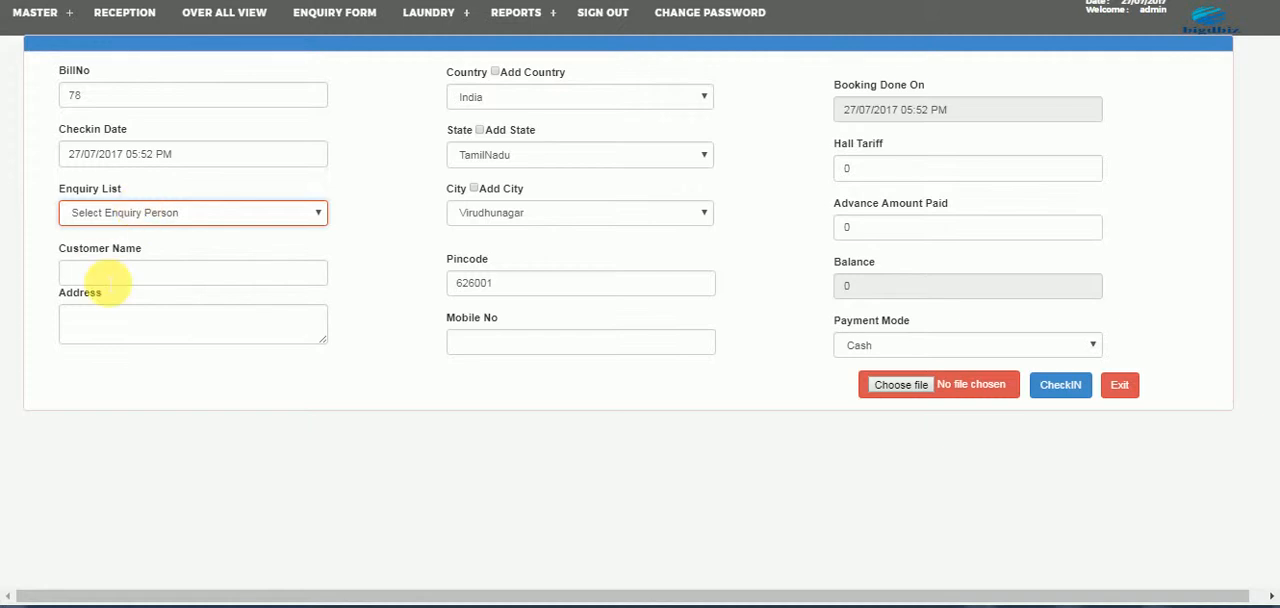
{"action": "left_click", "coordinate": [108, 278]}
{"action": "type", "text": "te"}
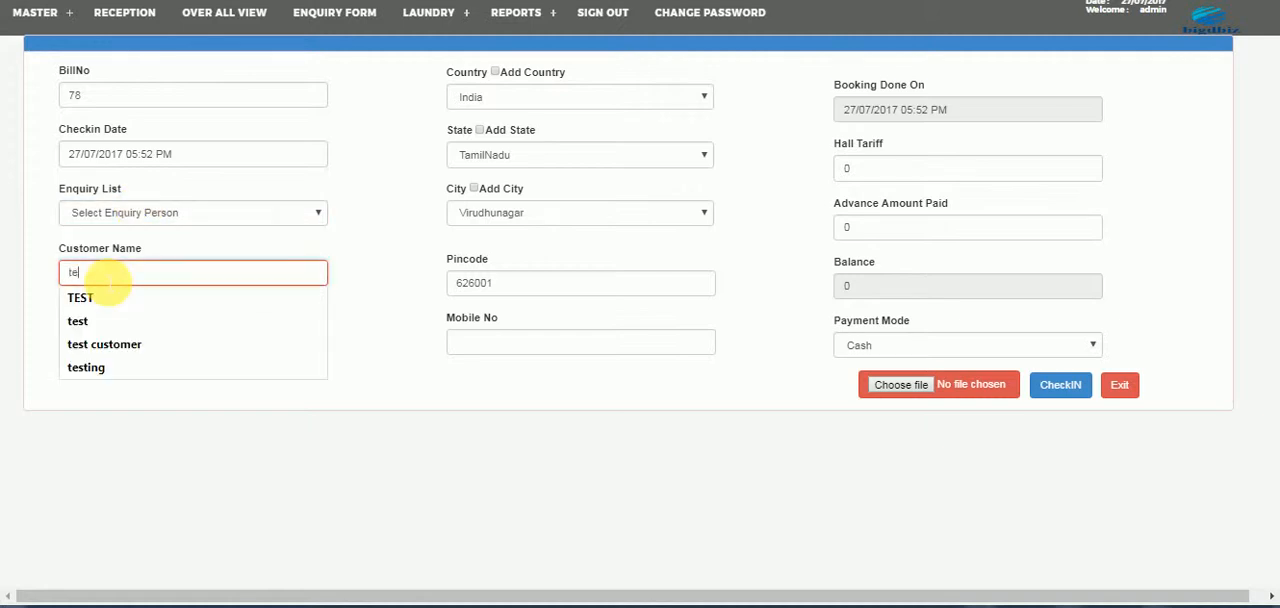
{"action": "type", "text": "st customer"}
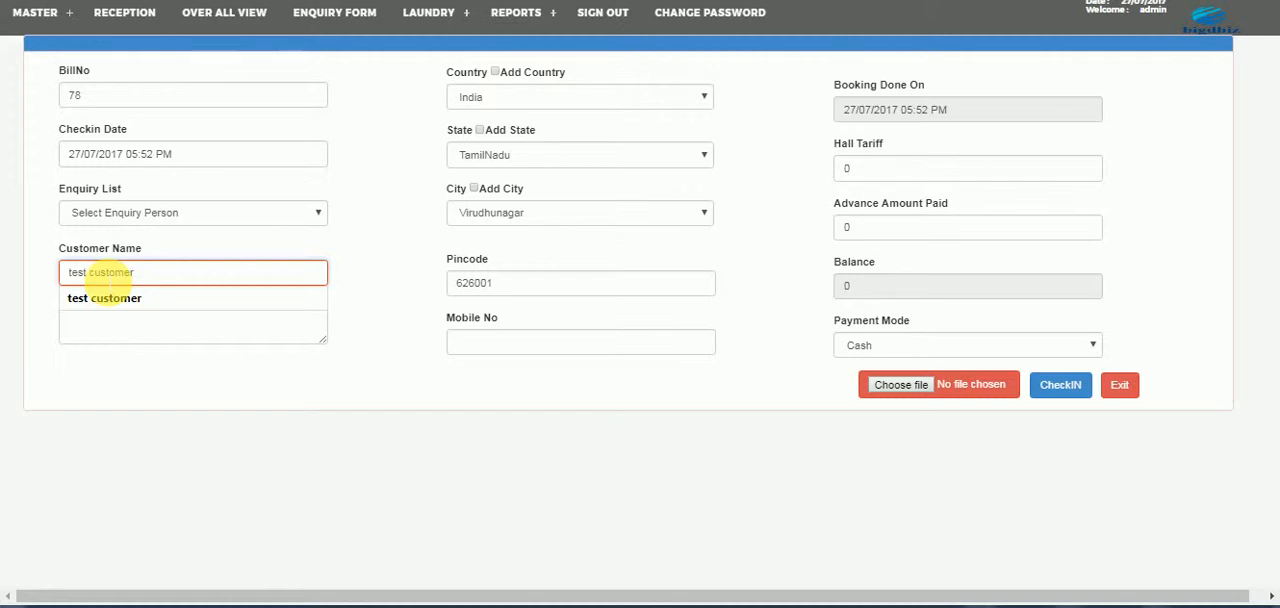
{"action": "key", "text": "Tab"}
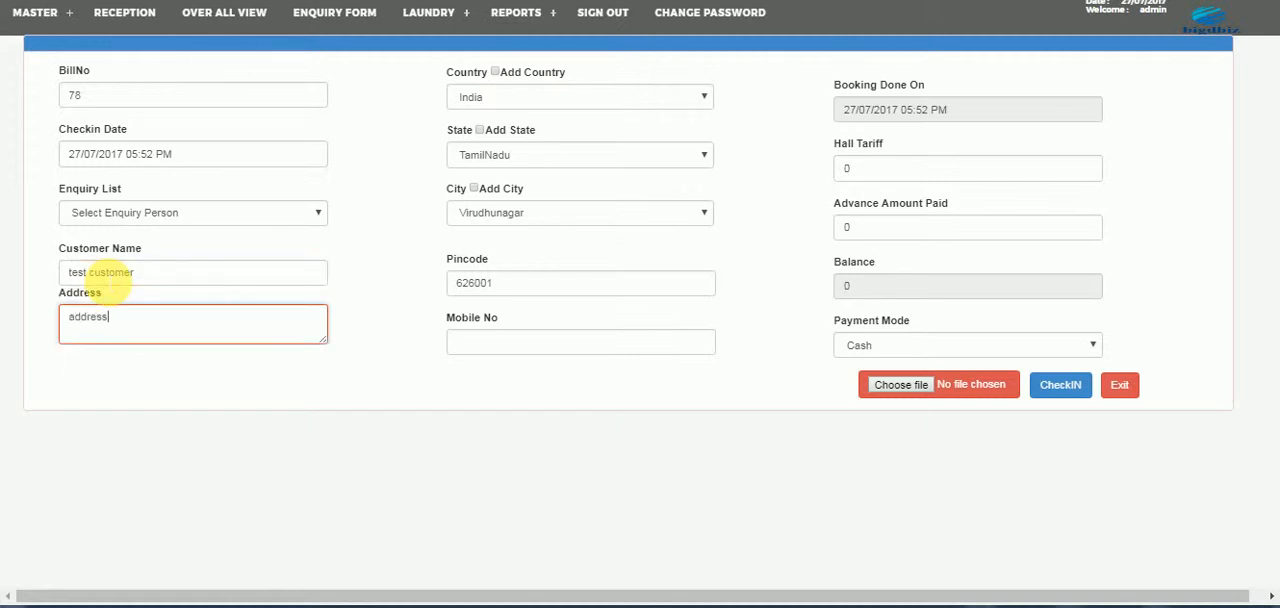
- Switch the country to a new-country entry and return it to the existing country list
{"action": "left_click", "coordinate": [492, 100]}
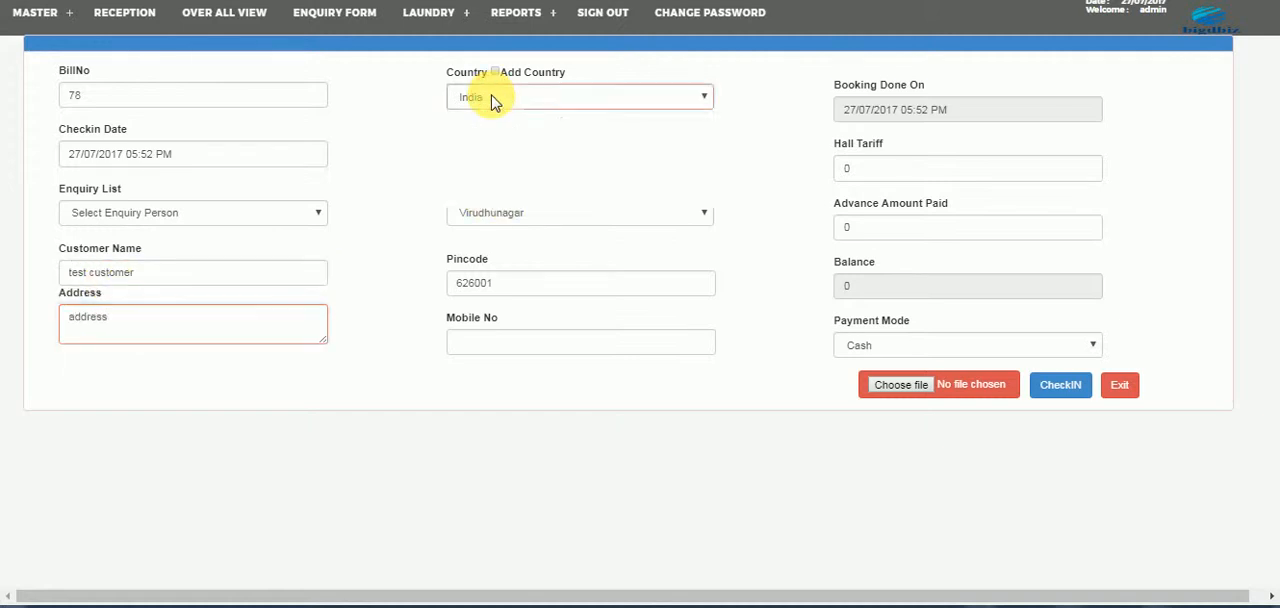
{"action": "left_click", "coordinate": [492, 100]}
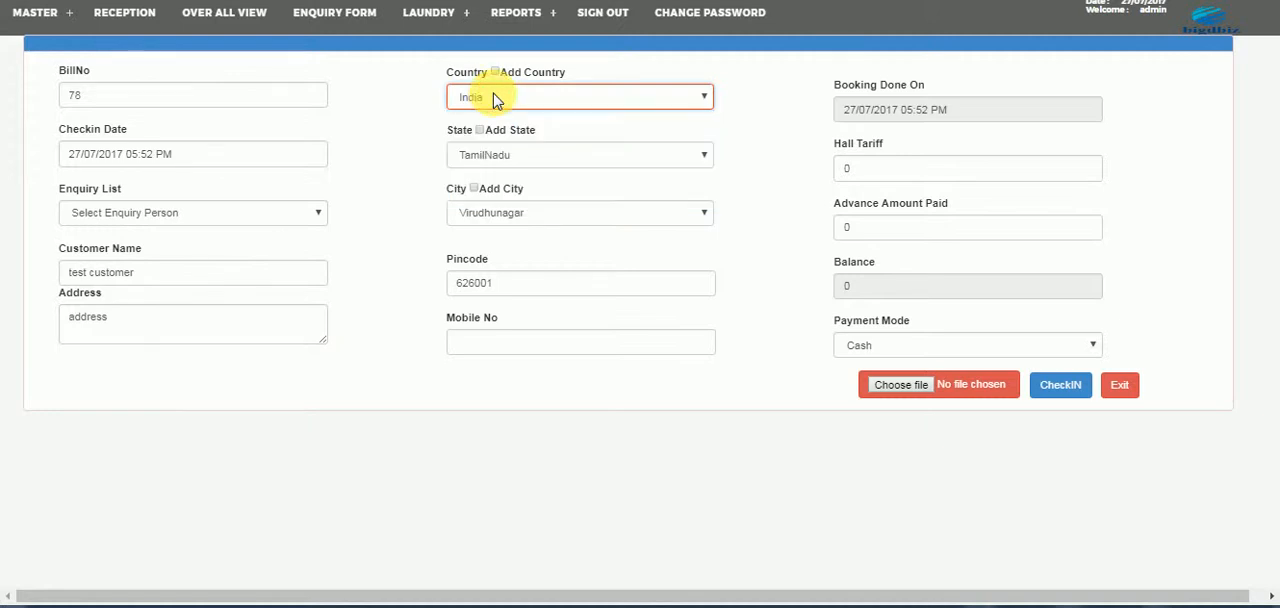
{"action": "left_click", "coordinate": [503, 76]}
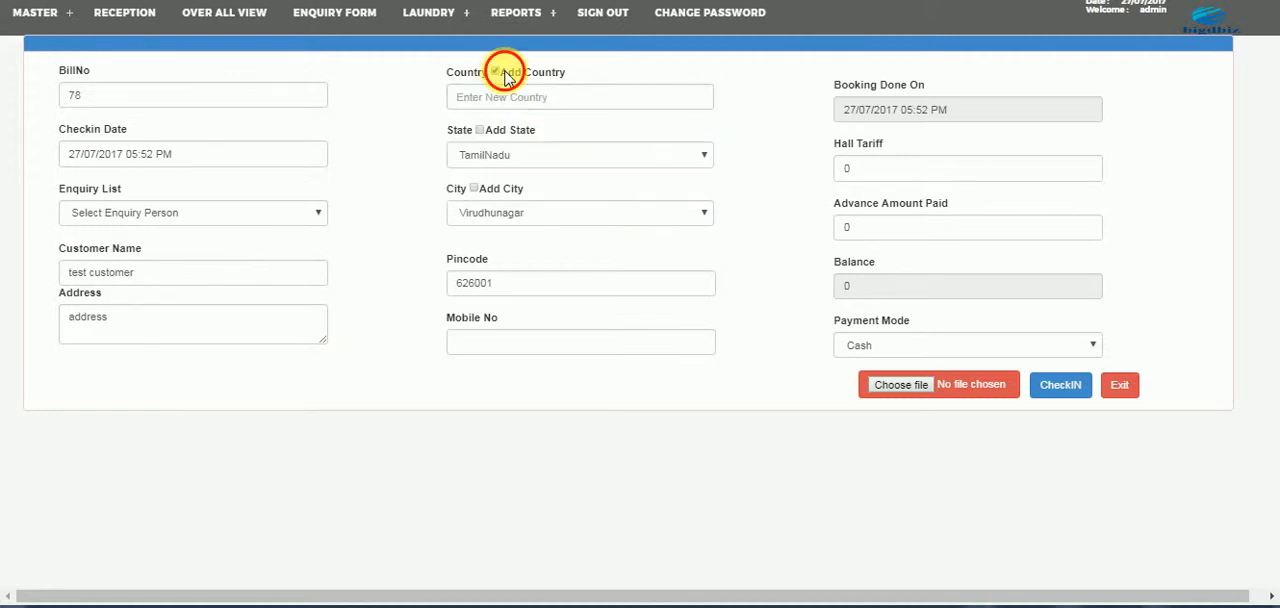
{"action": "left_click", "coordinate": [504, 73]}
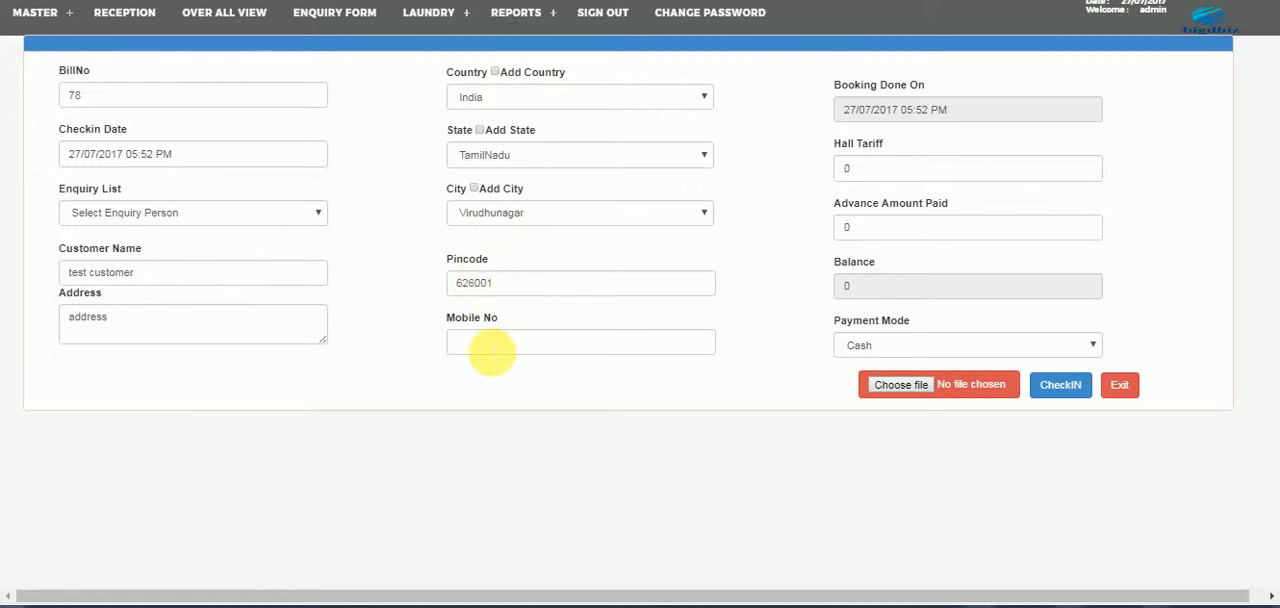
- Enter the customer's mobile number, a hall tariff of 15000 and an advance payment of 10000
{"action": "left_click", "coordinate": [491, 342]}
{"action": "type", "text": "0"}
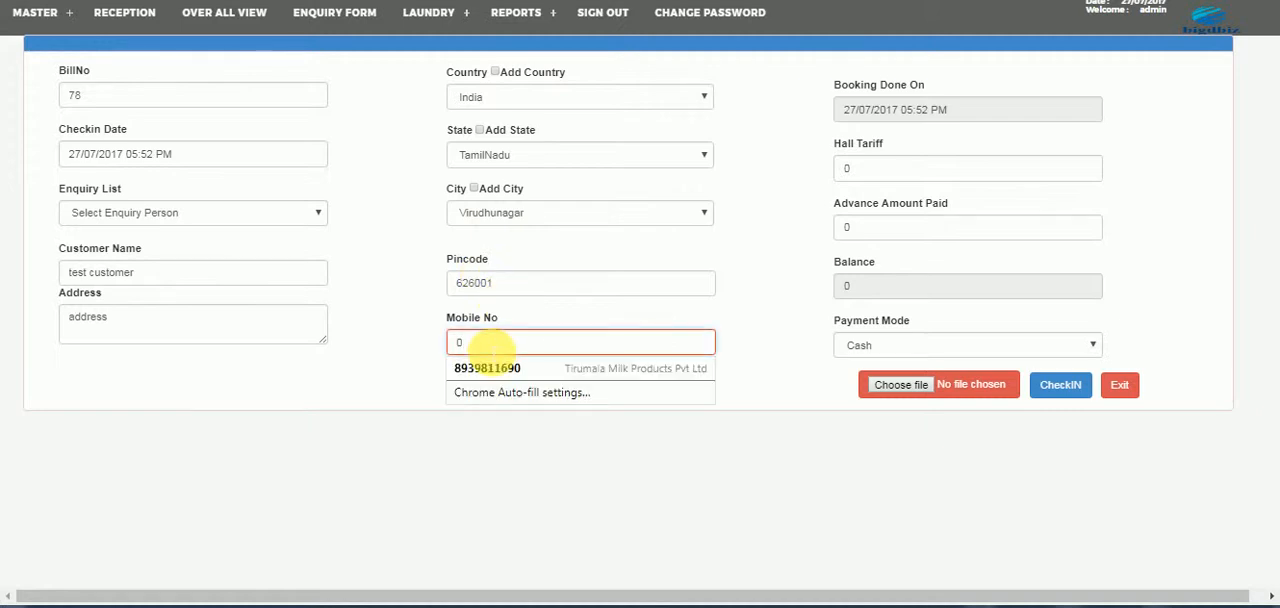
{"action": "left_click", "coordinate": [858, 168]}
{"action": "type", "text": "15000"}
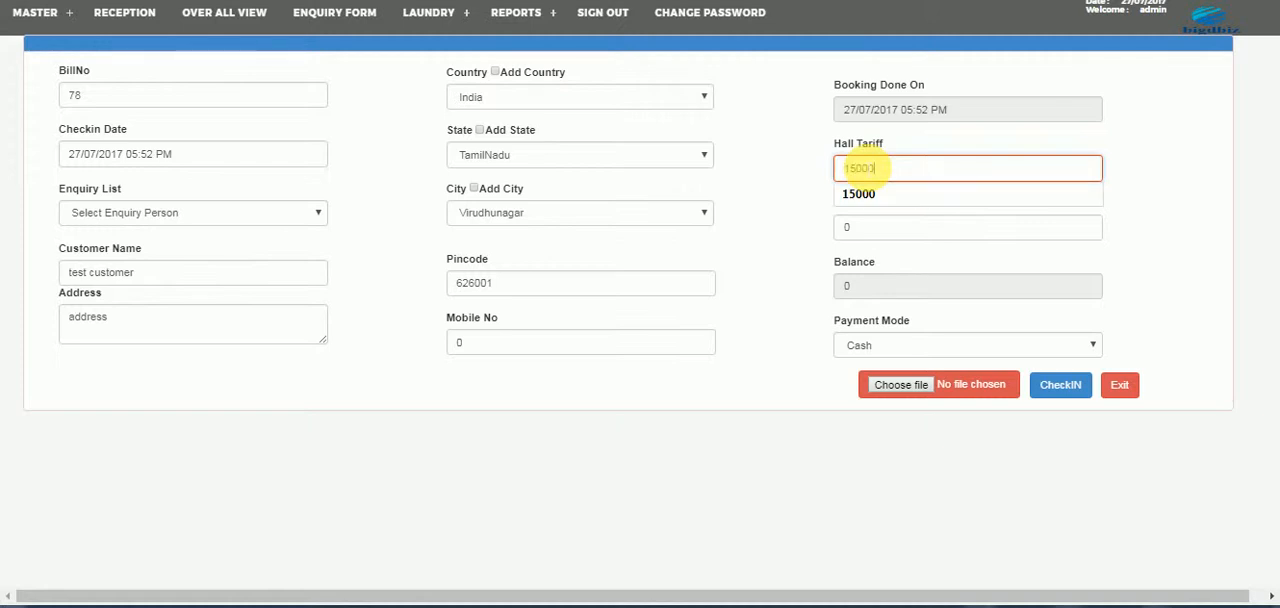
{"action": "key", "text": "Tab"}
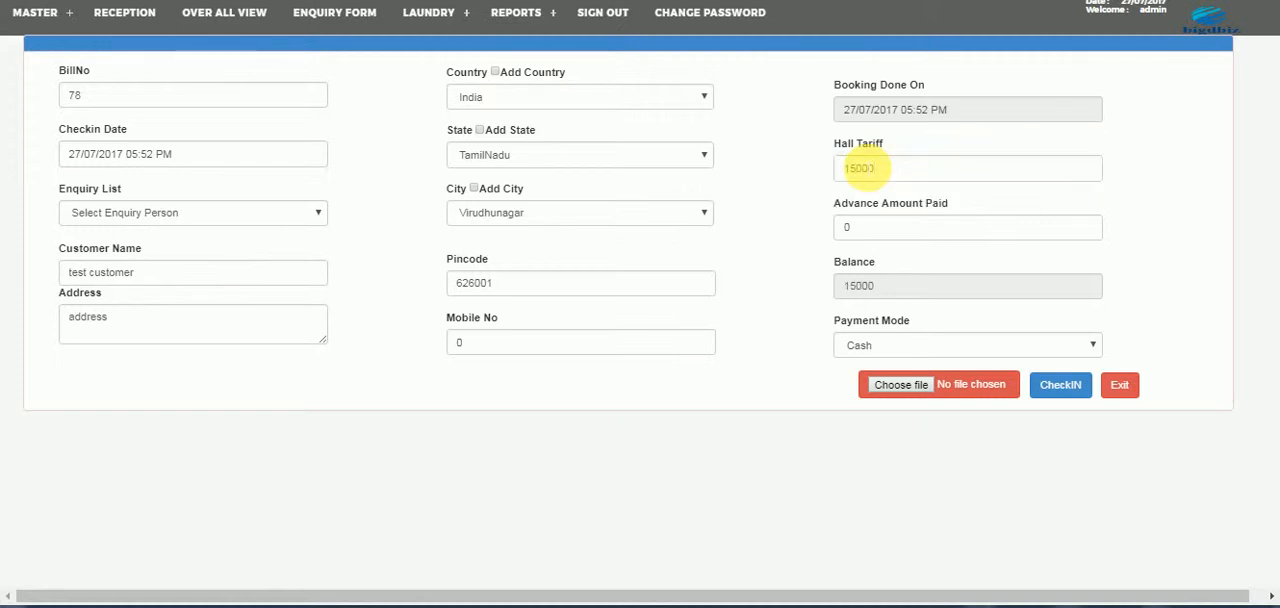
{"action": "left_click", "coordinate": [845, 229]}
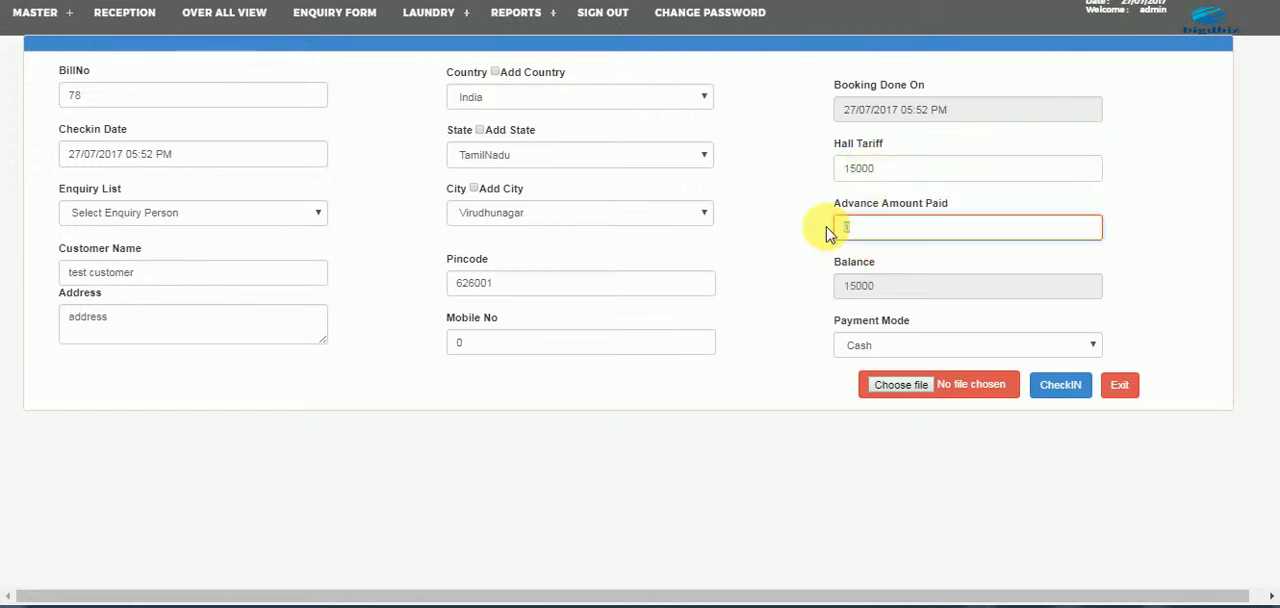
{"action": "type", "text": "10000"}
{"action": "key", "text": "Tab"}
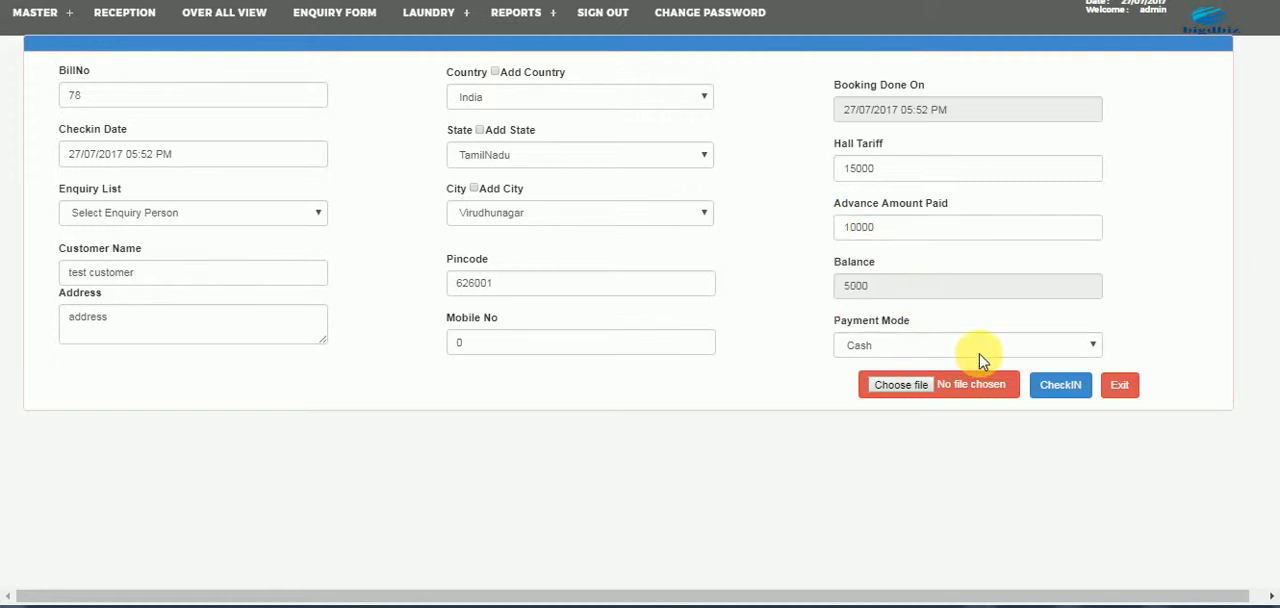
- Submit the banquet booking with cash payment and exit its advance receipt
{"action": "left_click", "coordinate": [1060, 392]}
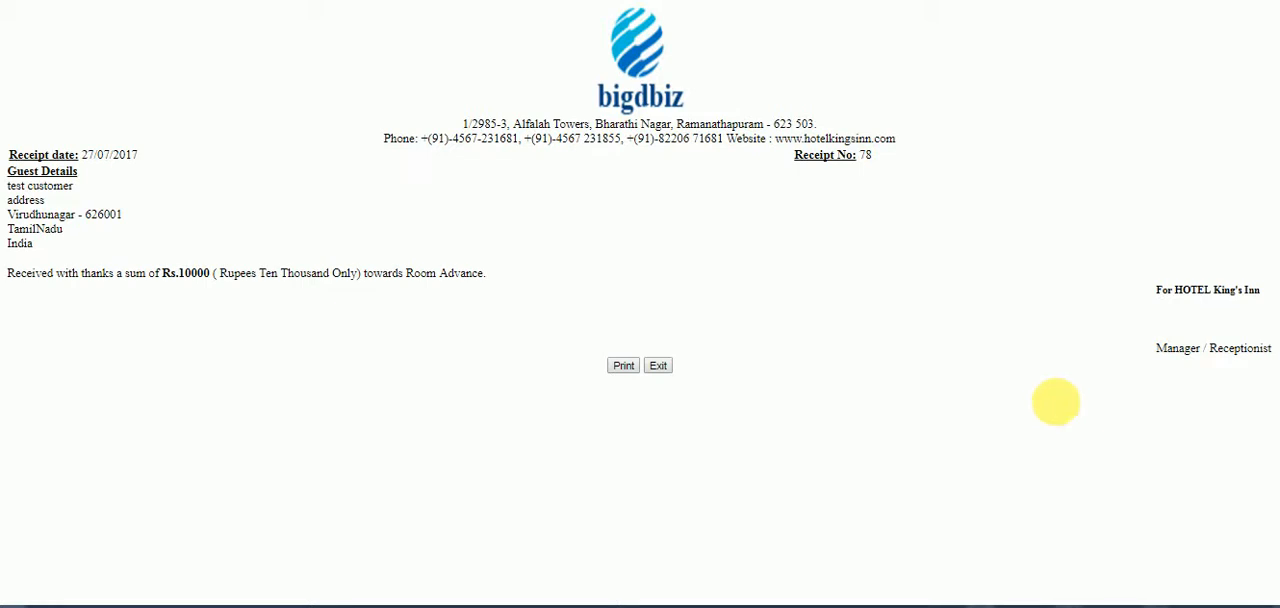
{"action": "left_click", "coordinate": [658, 367]}
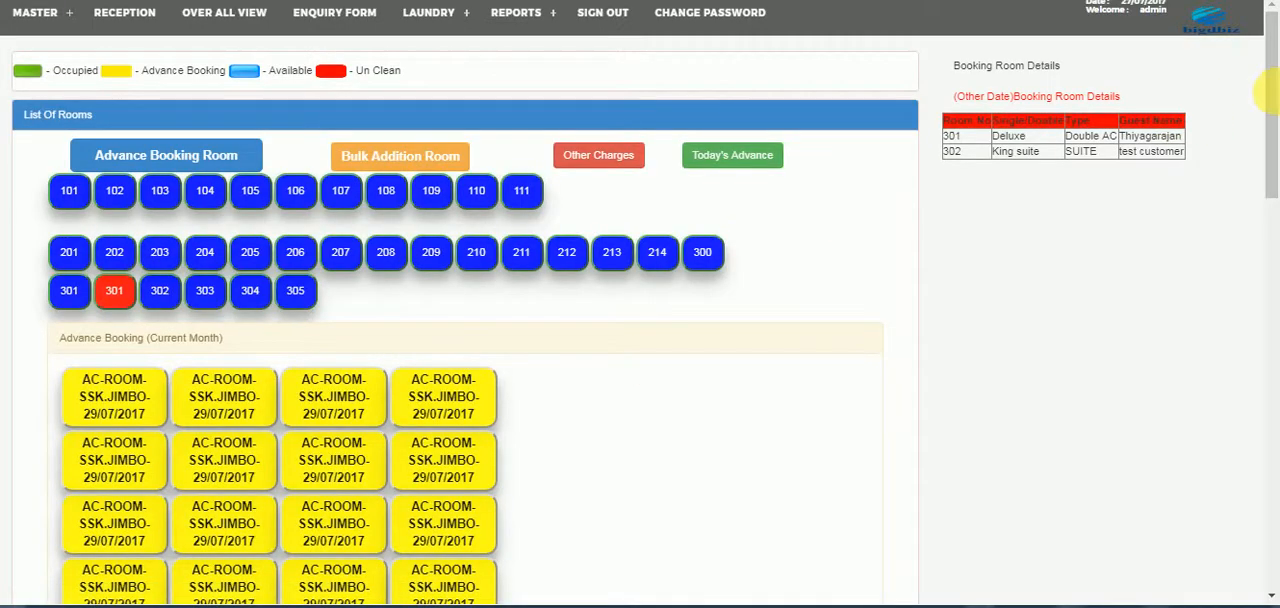
- Examine the advance banquet bookings in the reception overview and the advance booked rooms in the overall view
{"action": "left_click_drag", "start_coordinate": [1262, 100], "coordinate": [1262, 489]}
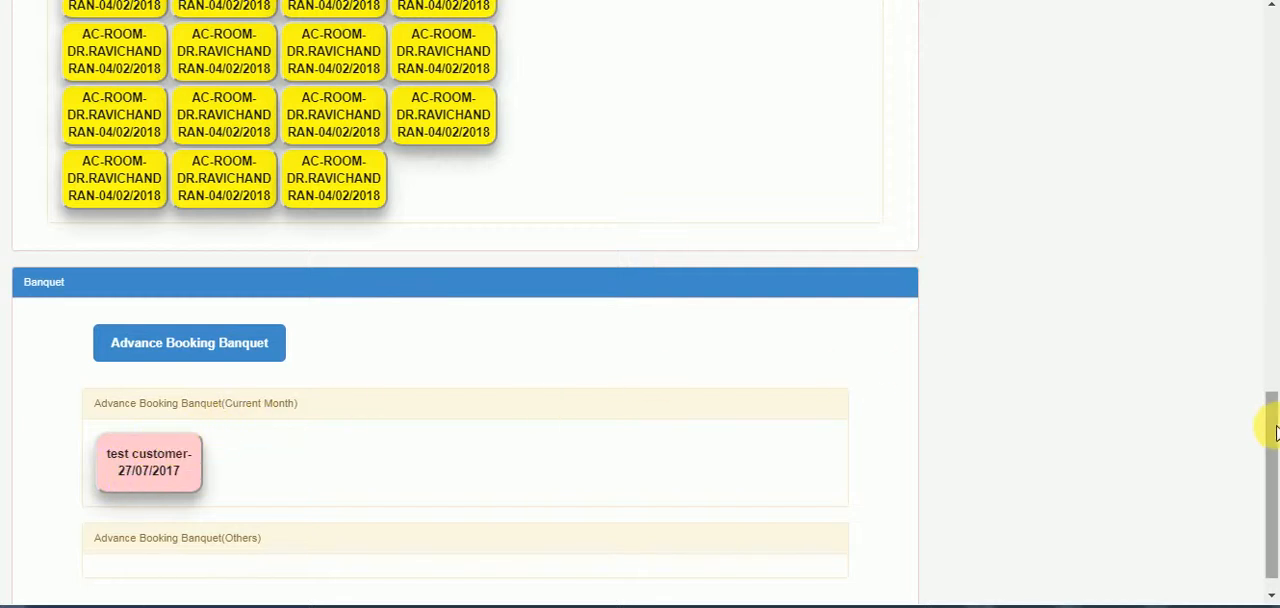
{"action": "left_click_drag", "start_coordinate": [1275, 427], "coordinate": [1275, 20]}
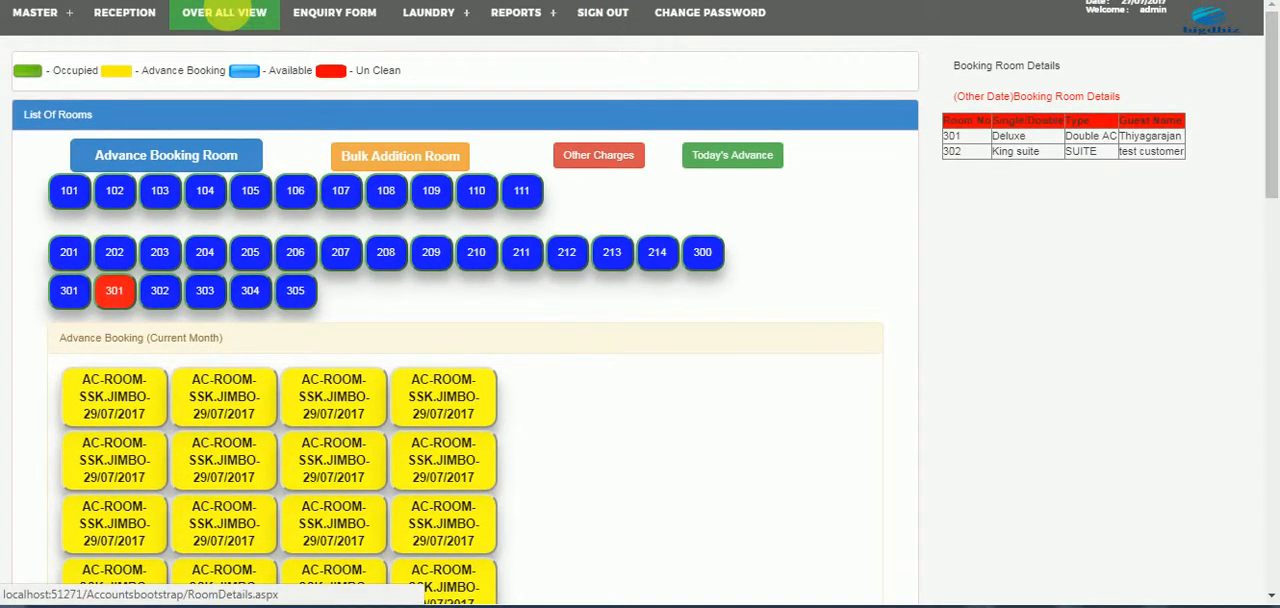
{"action": "left_click", "coordinate": [229, 13]}
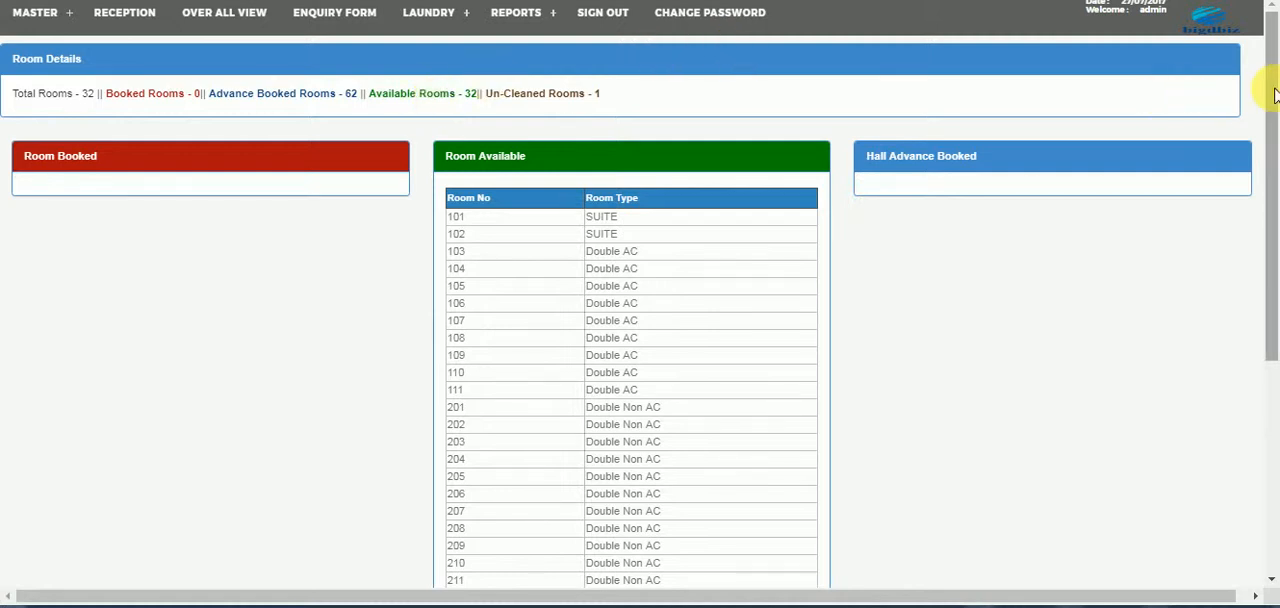
{"action": "left_click_drag", "start_coordinate": [1274, 94], "coordinate": [1272, 395]}
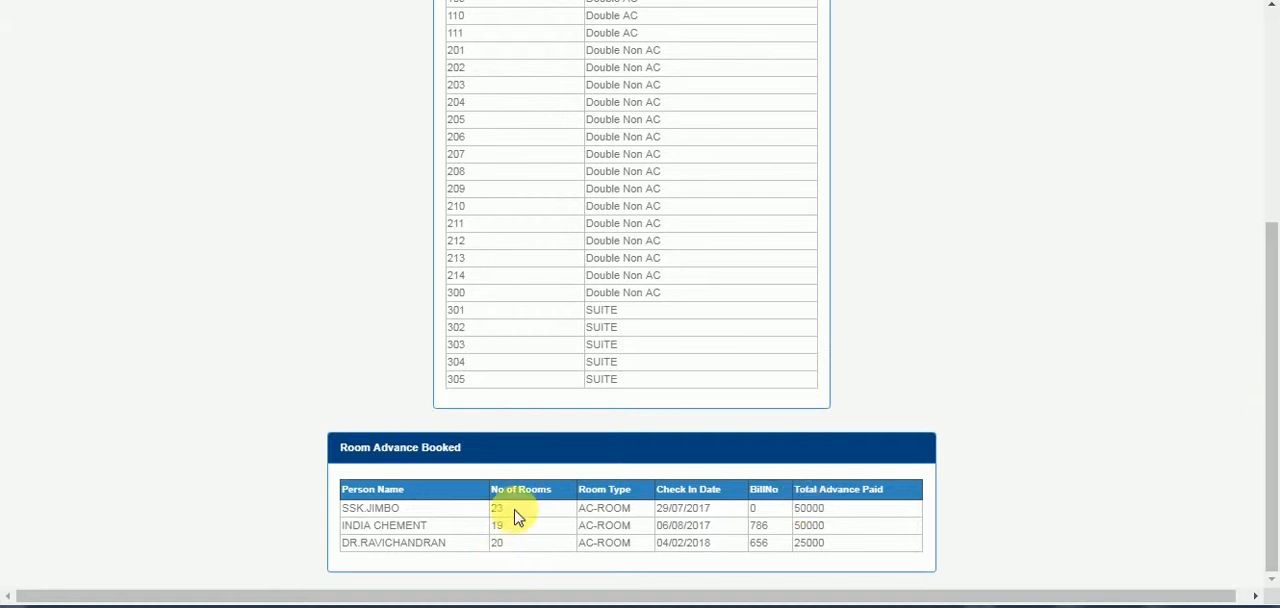
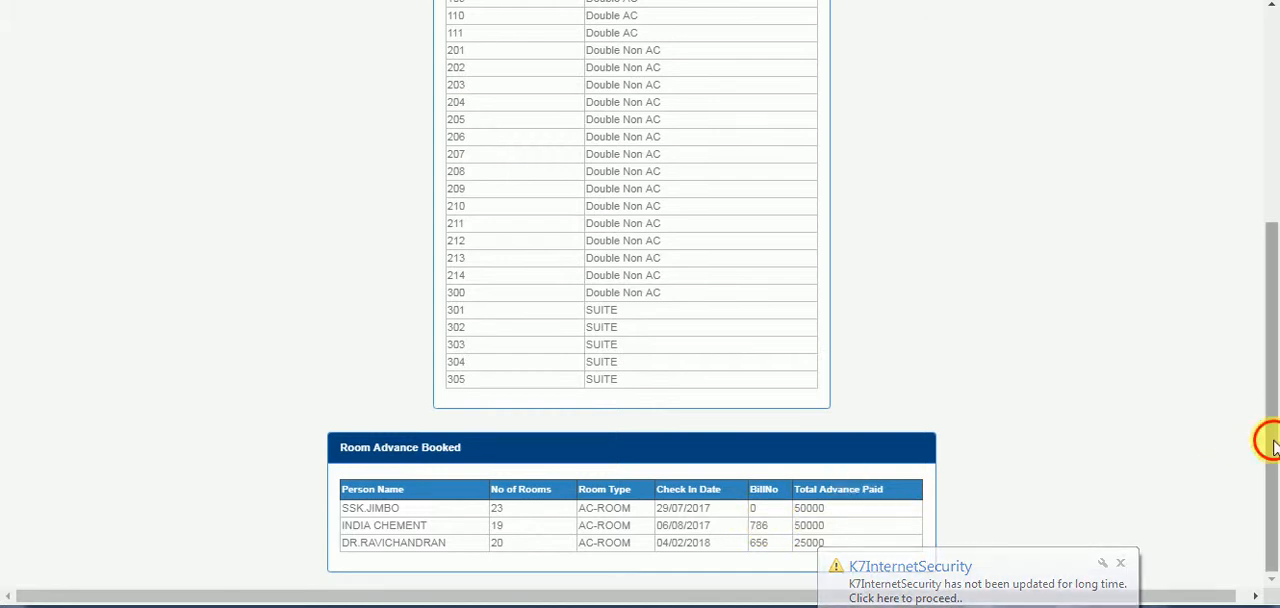
- Open a new enquiry form from the enquiry report
{"action": "left_click_drag", "start_coordinate": [1269, 434], "coordinate": [1229, 143]}
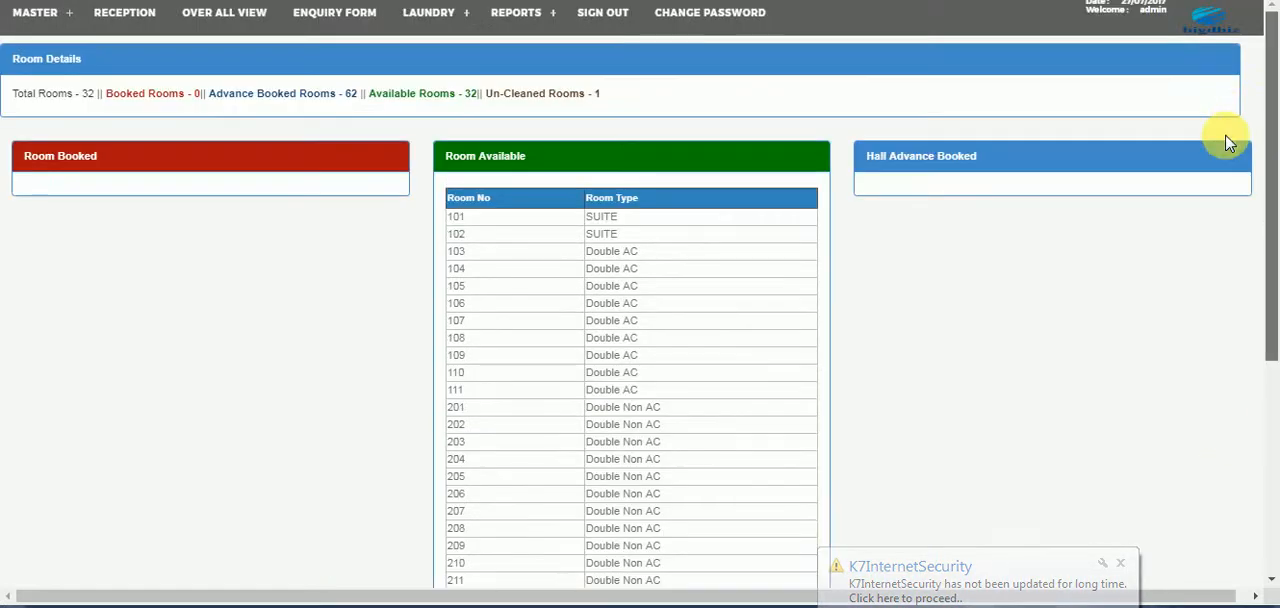
{"action": "left_click", "coordinate": [362, 18]}
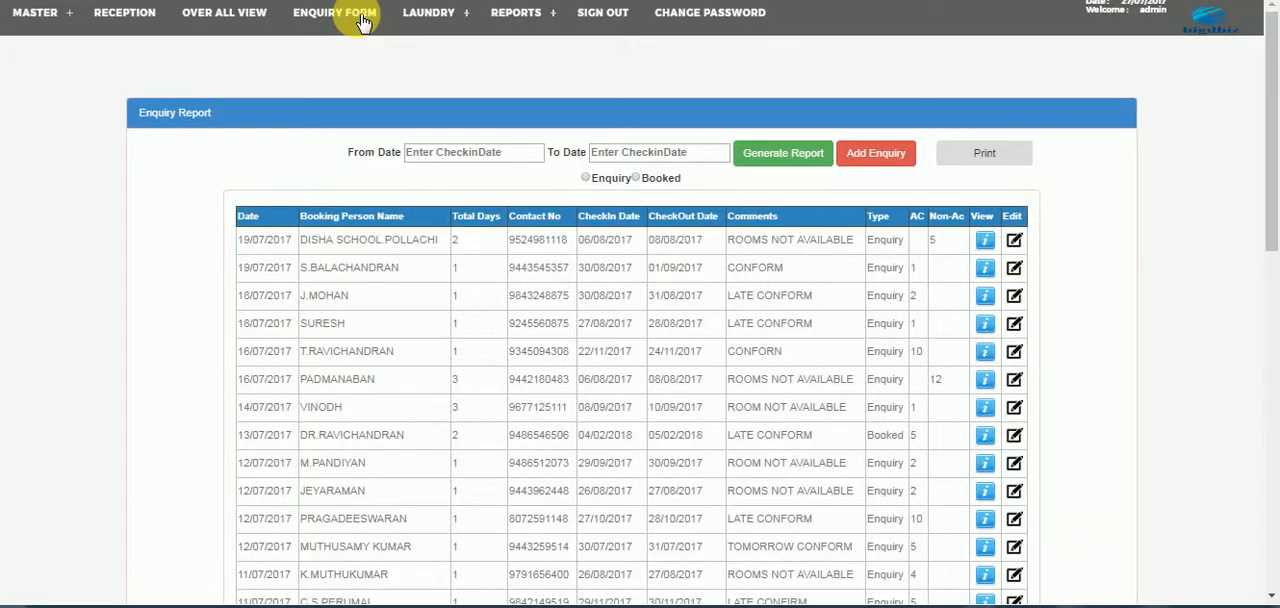
{"action": "left_click", "coordinate": [889, 154]}
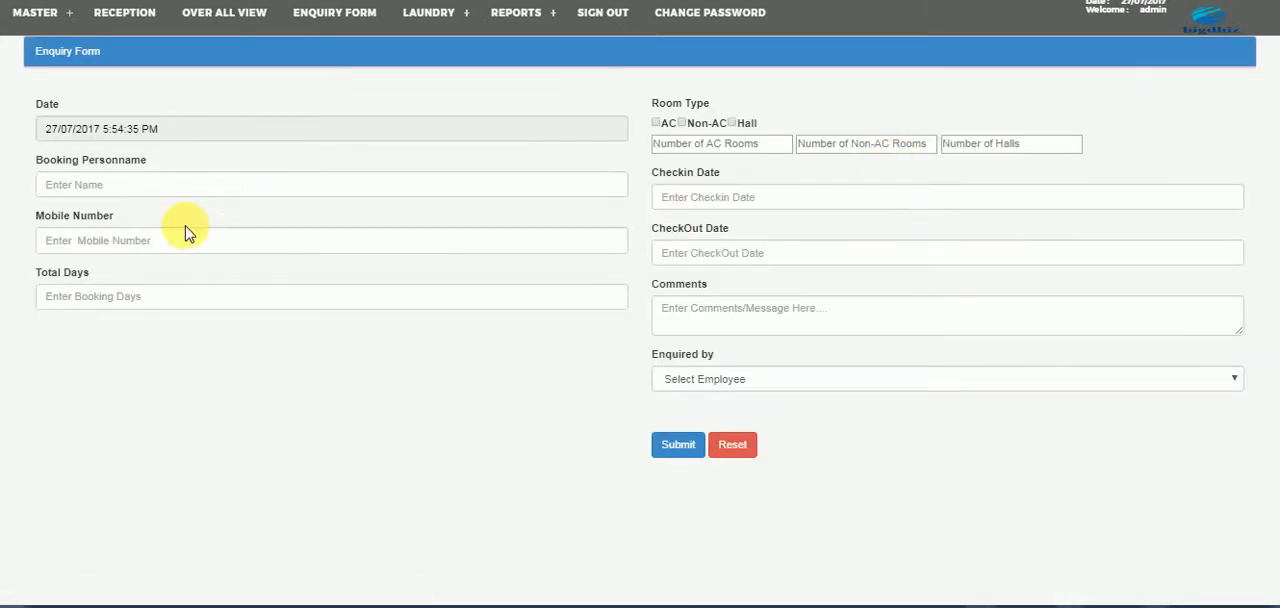
- Try out the AC and Non-AC room types and their room-count fields on the enquiry form, then clear the selection
{"action": "left_click", "coordinate": [669, 124]}
{"action": "left_click", "coordinate": [699, 125]}
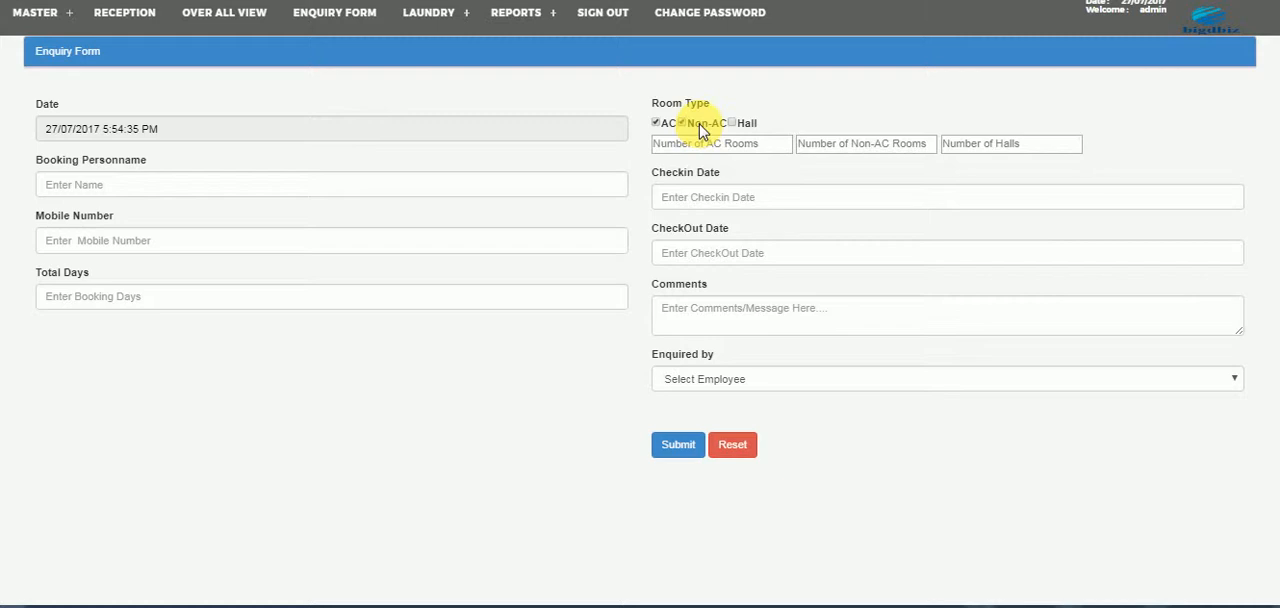
{"action": "left_click", "coordinate": [705, 144]}
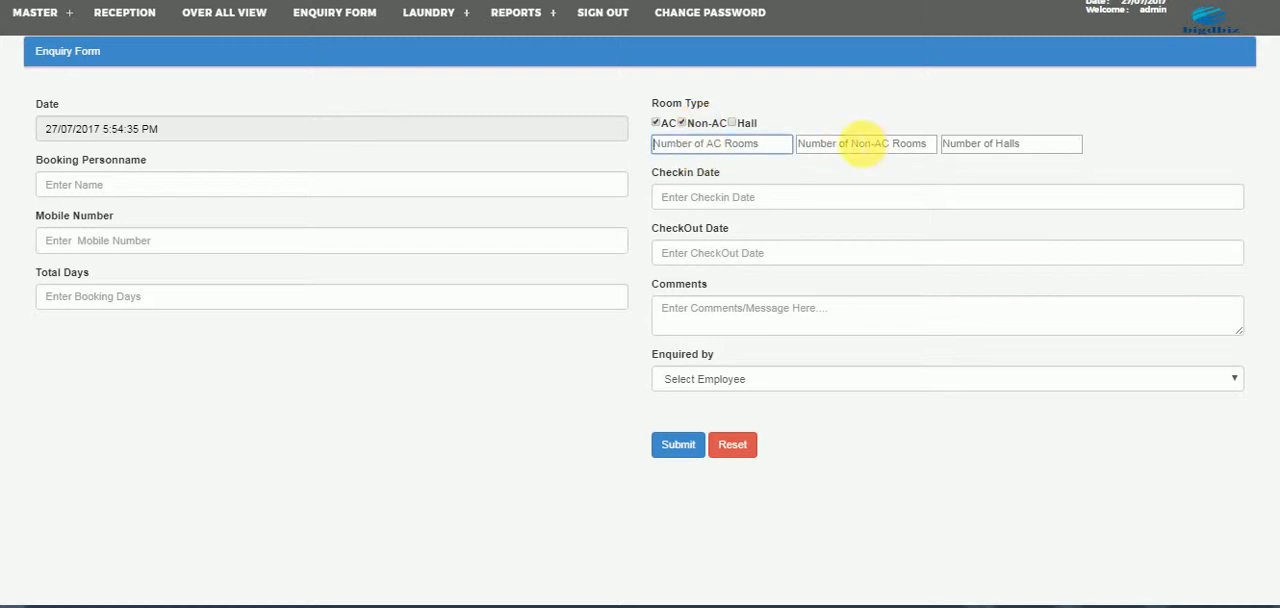
{"action": "left_click", "coordinate": [862, 143]}
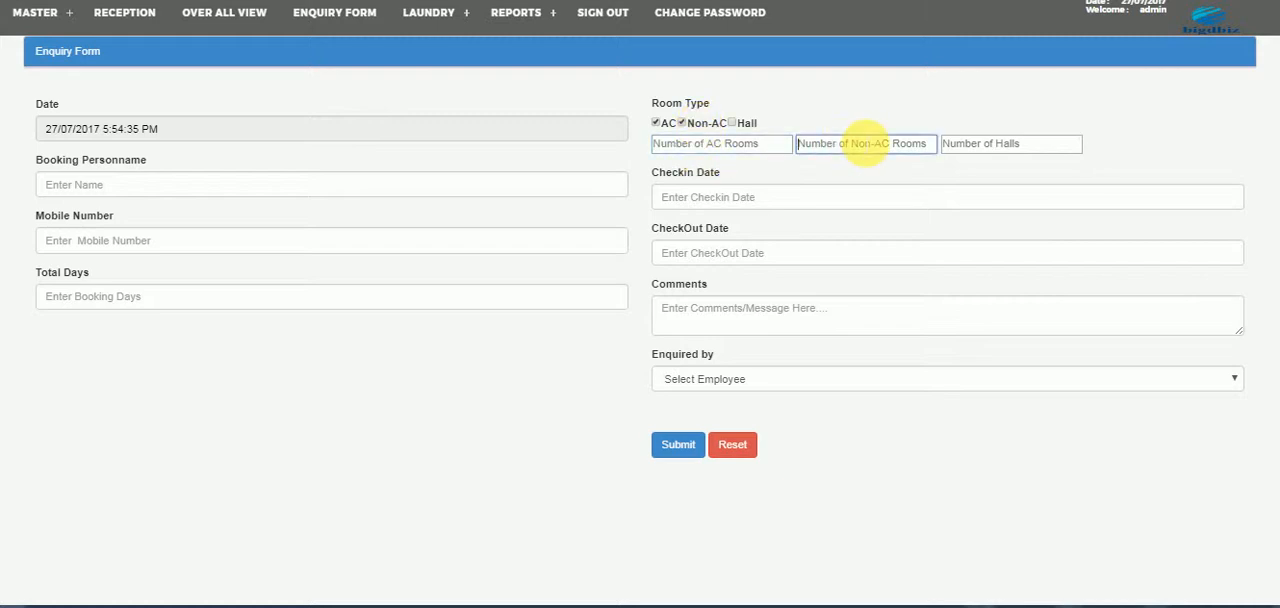
{"action": "left_click", "coordinate": [667, 124]}
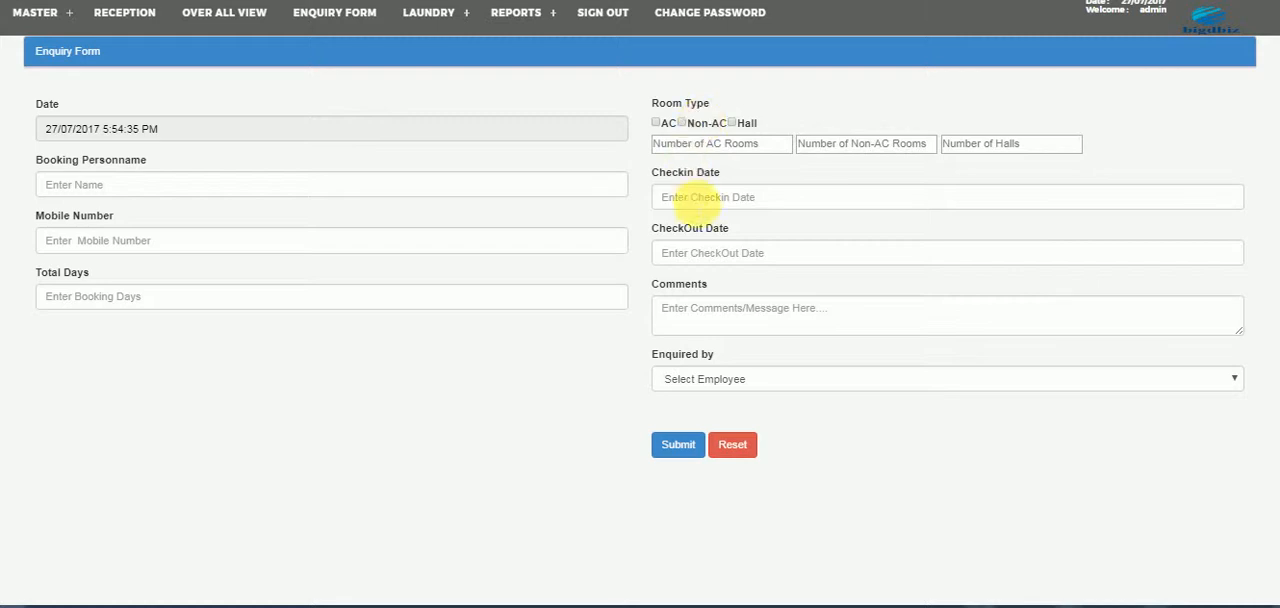
- Examine the check-in date field and the employee choices for Enquired by on the enquiry form
{"action": "left_click", "coordinate": [697, 200]}
{"action": "left_click", "coordinate": [846, 238]}
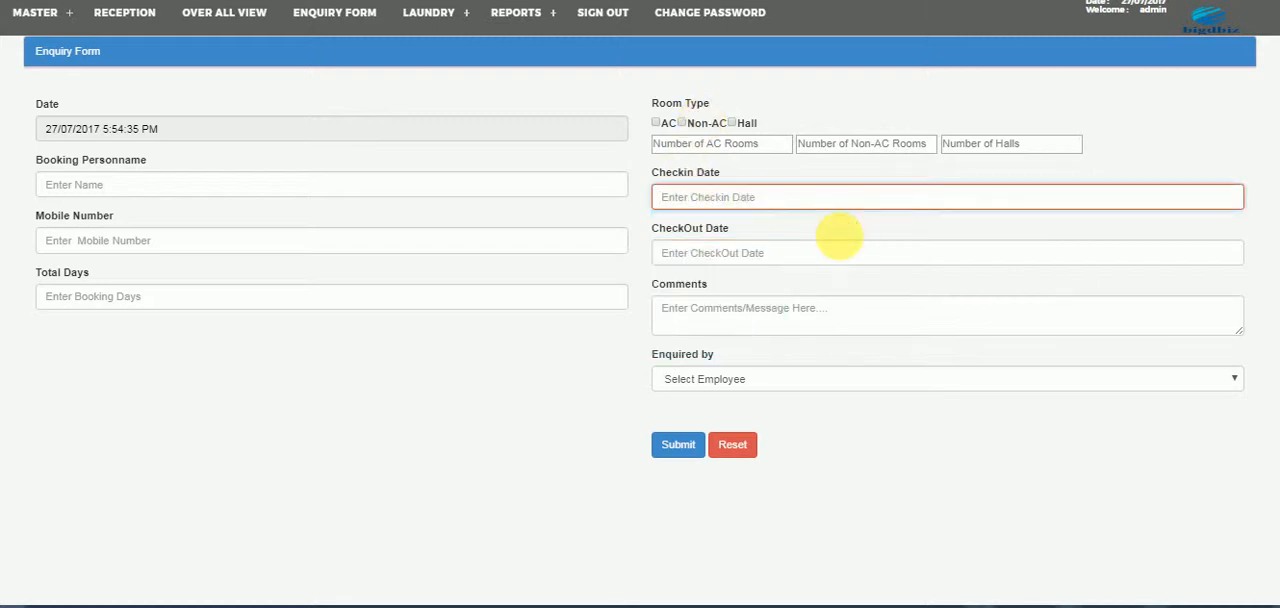
{"action": "left_click", "coordinate": [703, 382]}
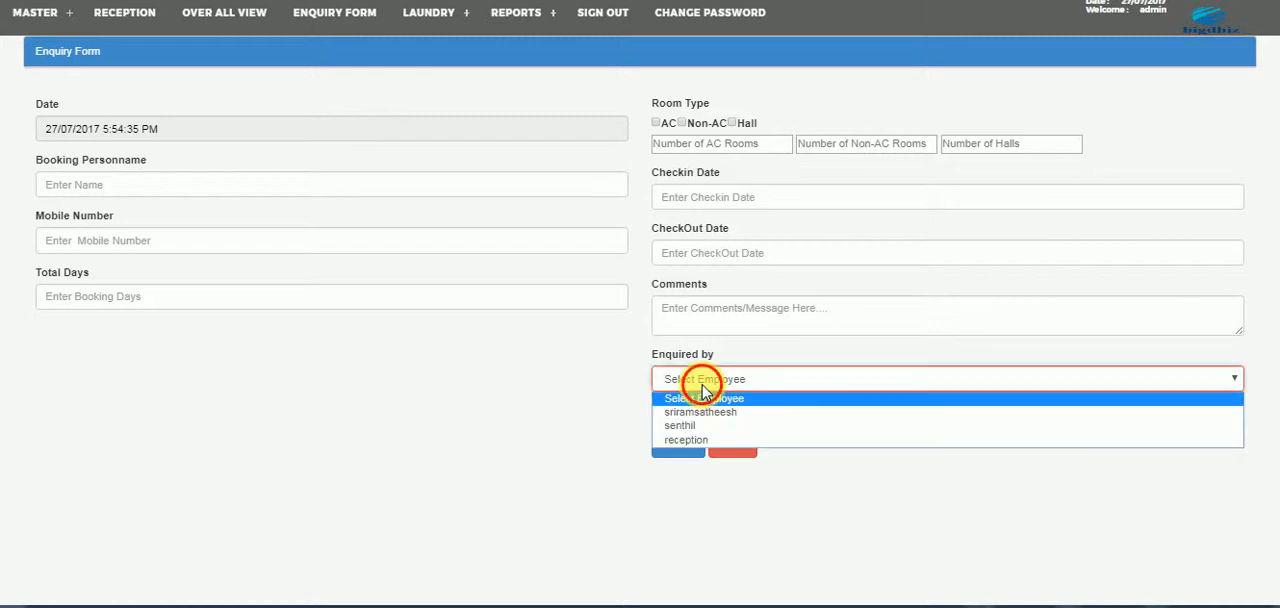
{"action": "left_click", "coordinate": [703, 382]}
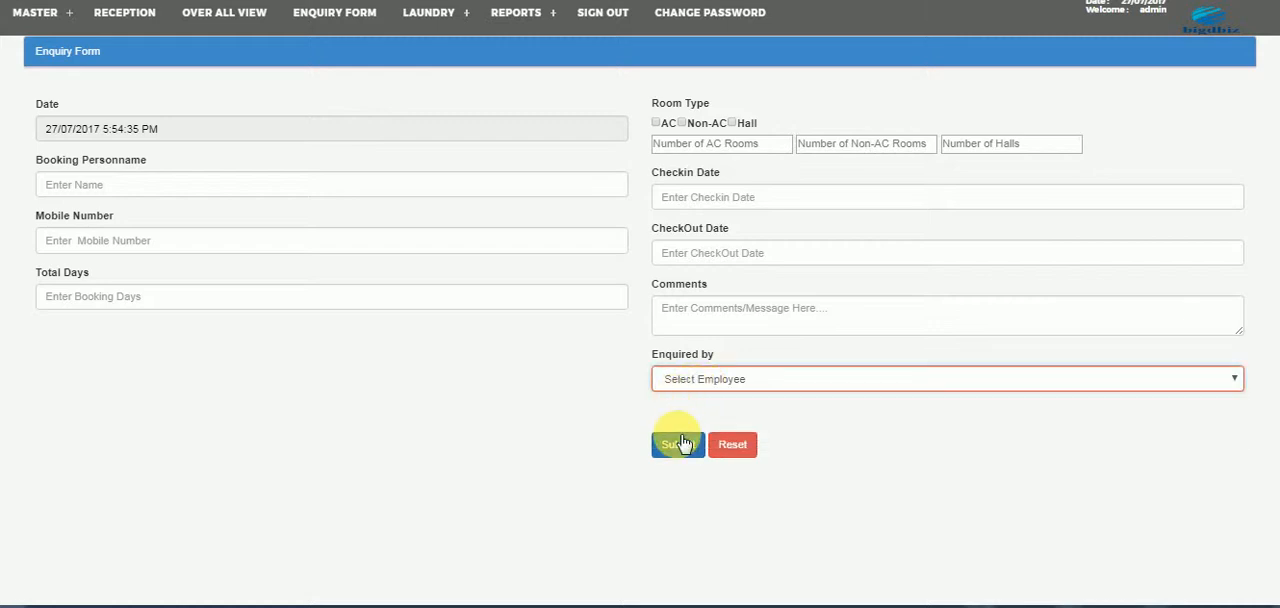
- Look through the enquiry report, view the first enquiry's full details and close them
{"action": "left_click", "coordinate": [340, 13]}
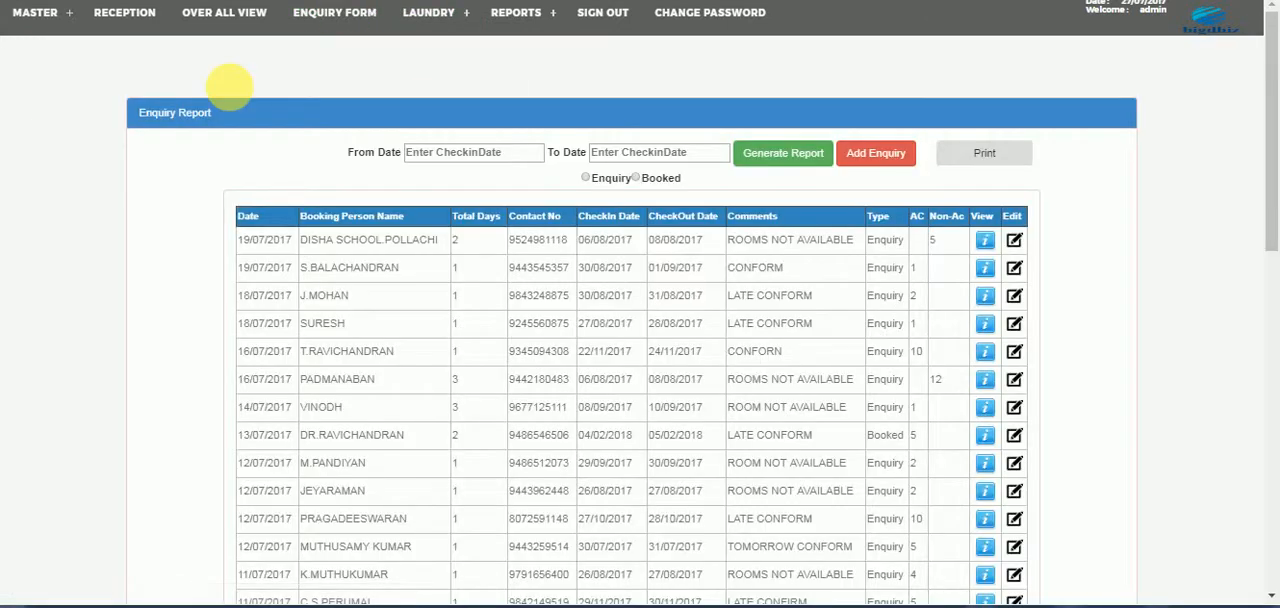
{"action": "scroll", "coordinate": [1272, 150], "scroll_direction": "down", "scroll_amount": 3}
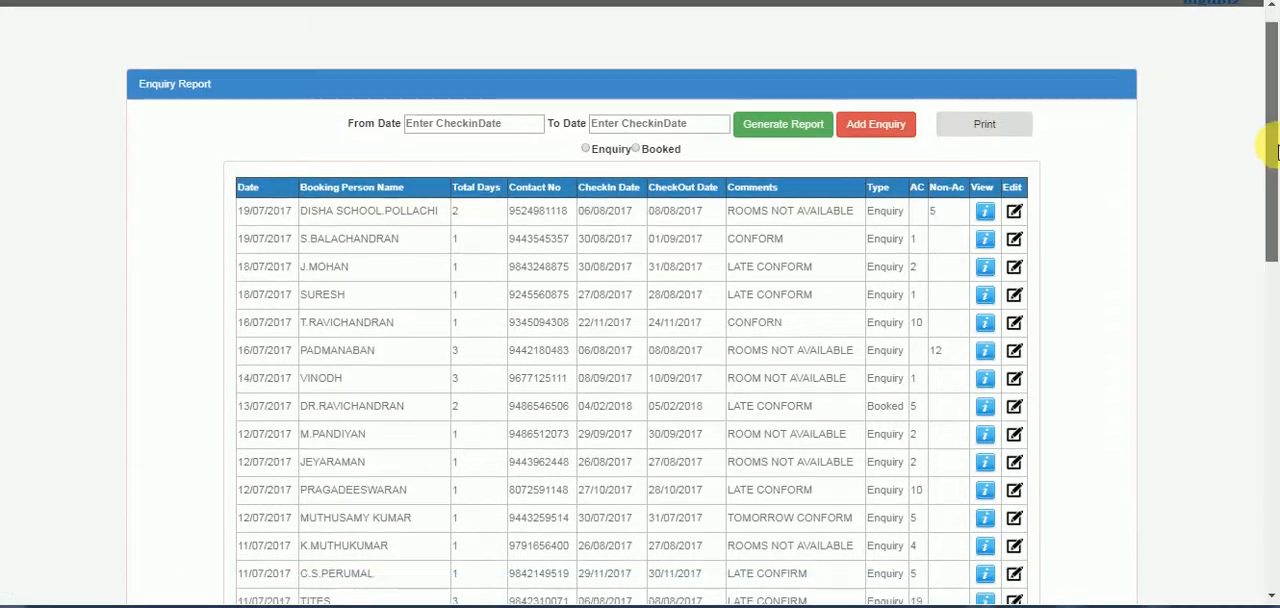
{"action": "left_click_drag", "start_coordinate": [1278, 248], "coordinate": [1271, 44]}
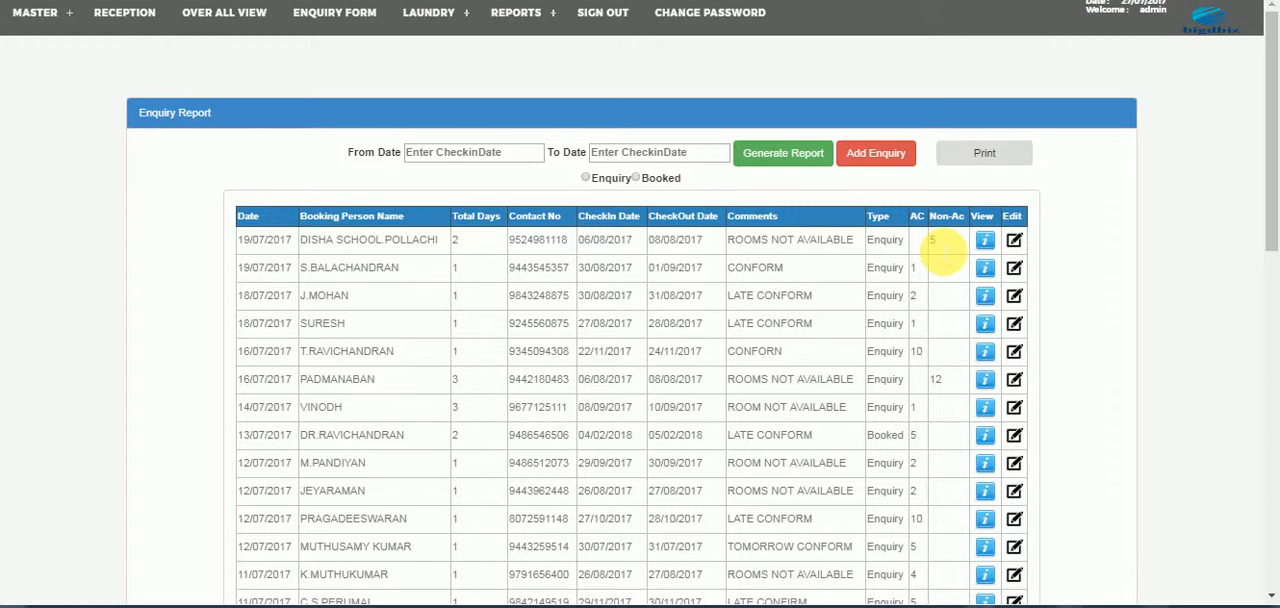
{"action": "left_click", "coordinate": [986, 241]}
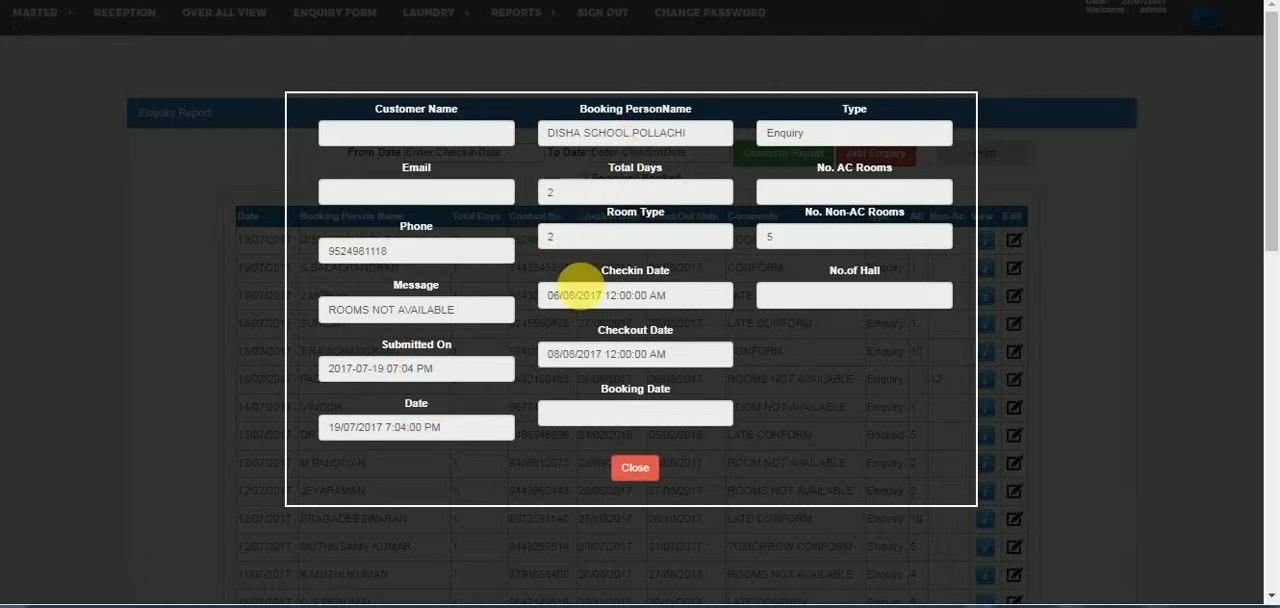
{"action": "left_click", "coordinate": [632, 470]}
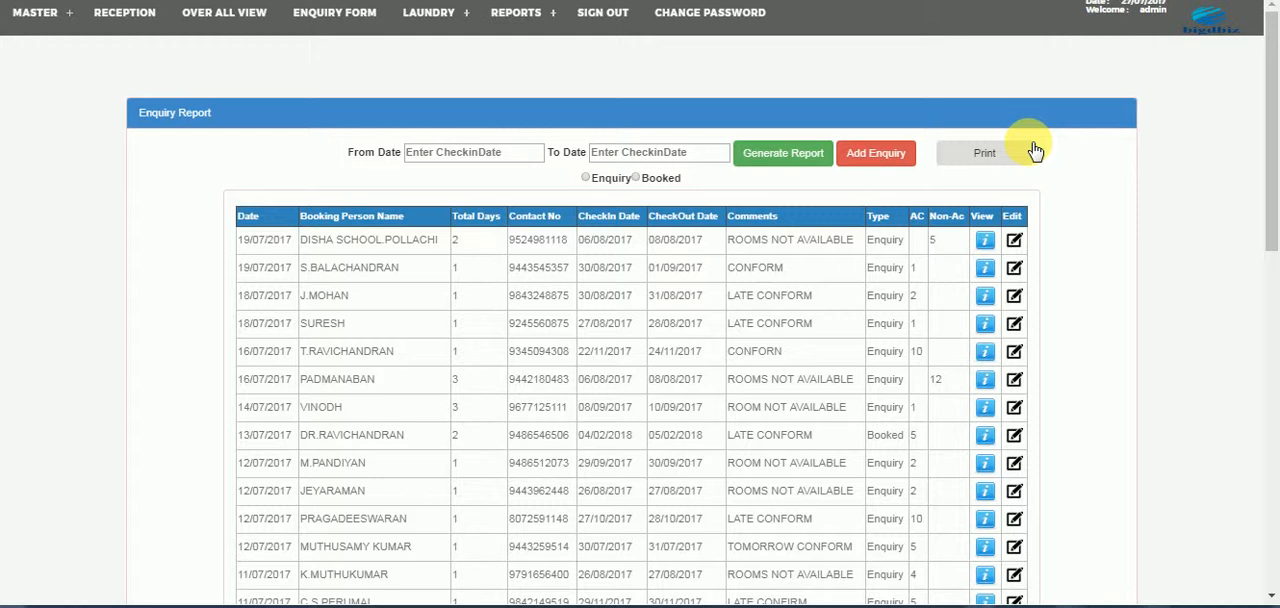
- Start a new laundry out note with the narration "test"
{"action": "mouse_move", "coordinate": [440, 15]}
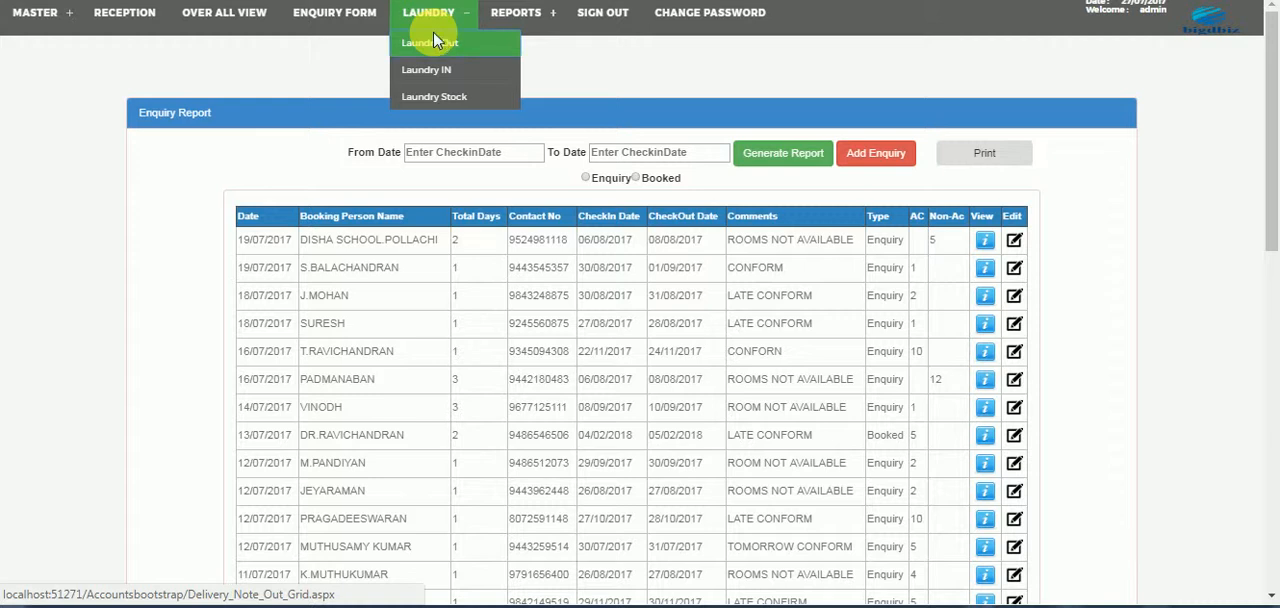
{"action": "left_click", "coordinate": [434, 41]}
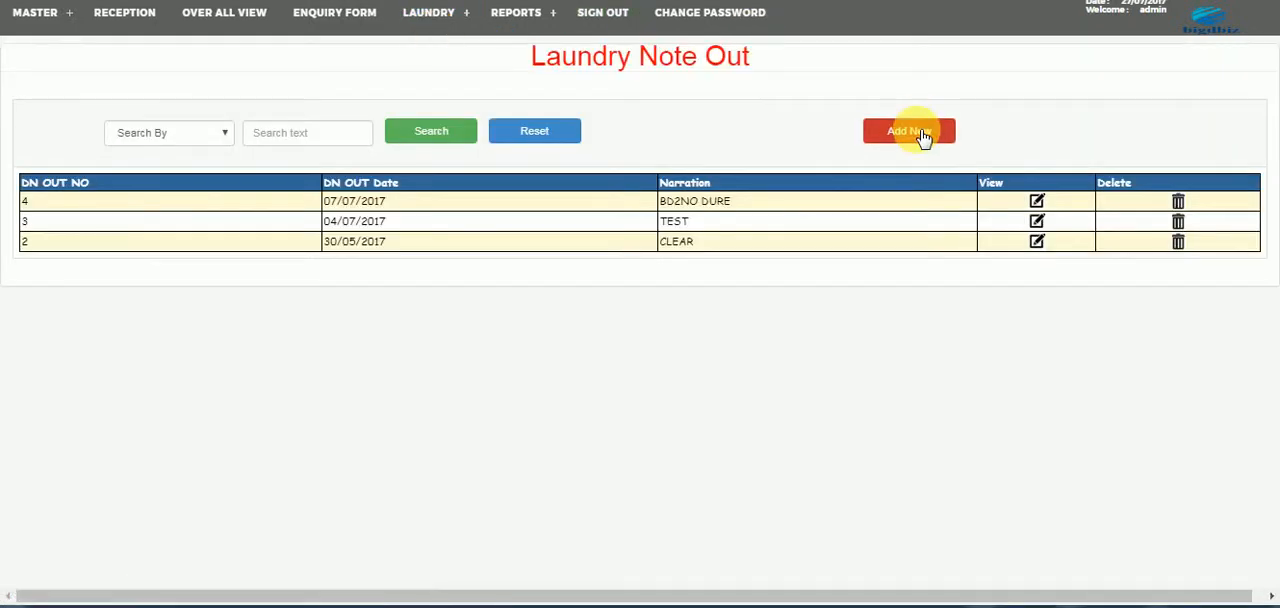
{"action": "left_click", "coordinate": [916, 133]}
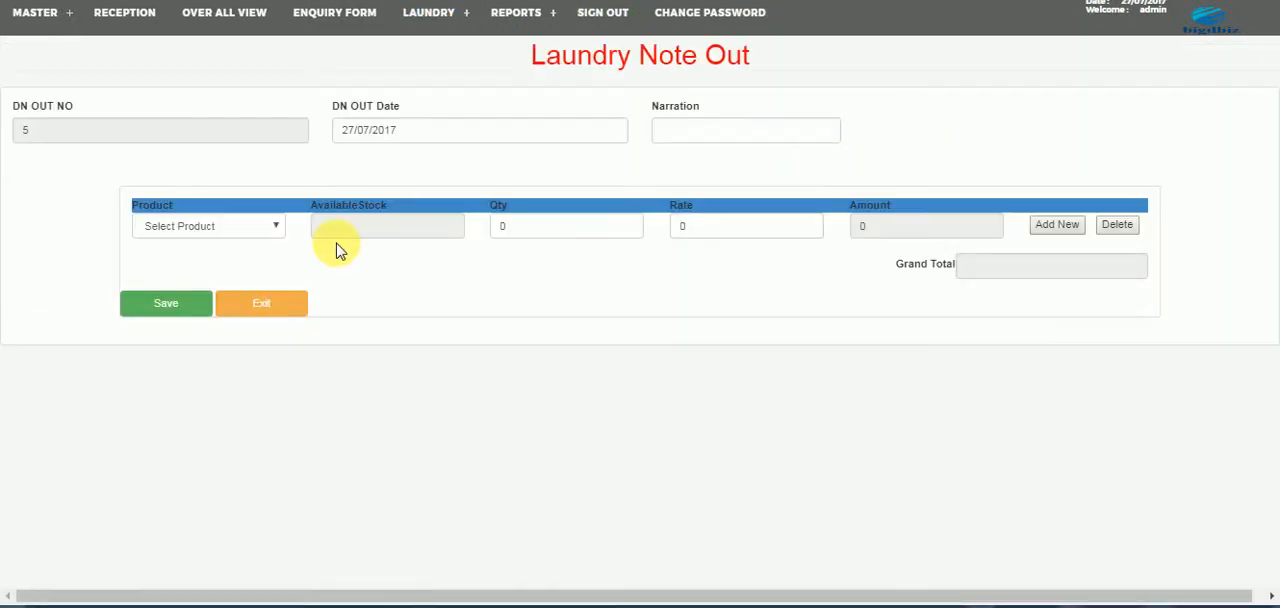
{"action": "left_click", "coordinate": [678, 133]}
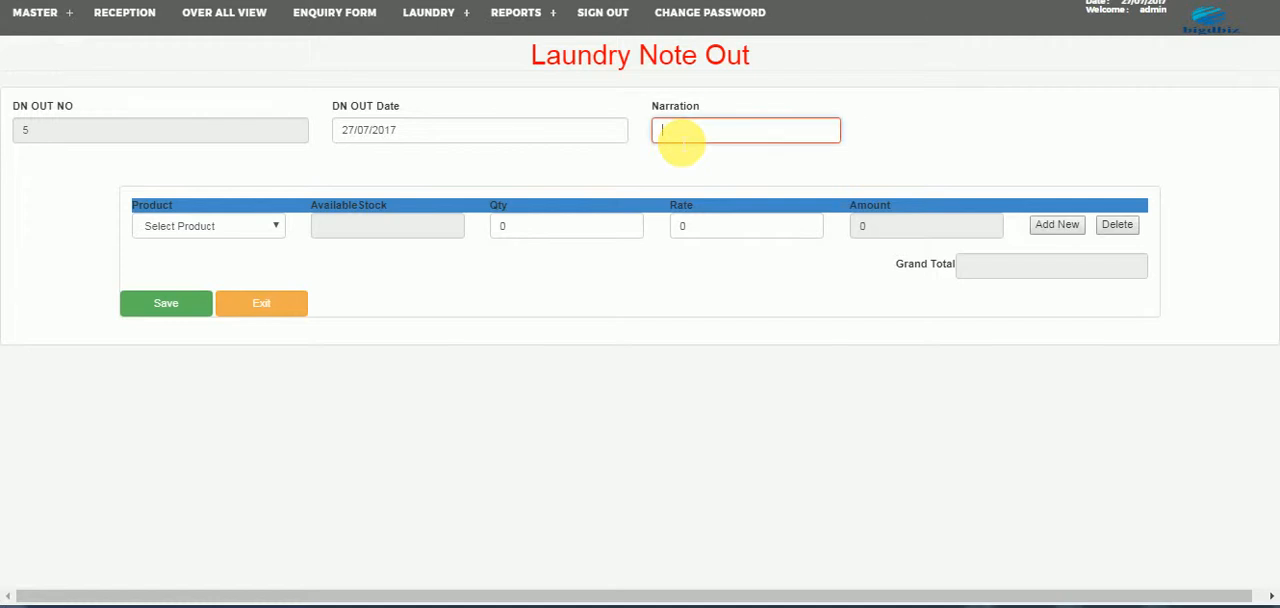
{"action": "type", "text": "test"}
- Add HAND TOWEL with a quantity of 50, save the laundry out note and check its listed entry
{"action": "left_click", "coordinate": [178, 226]}
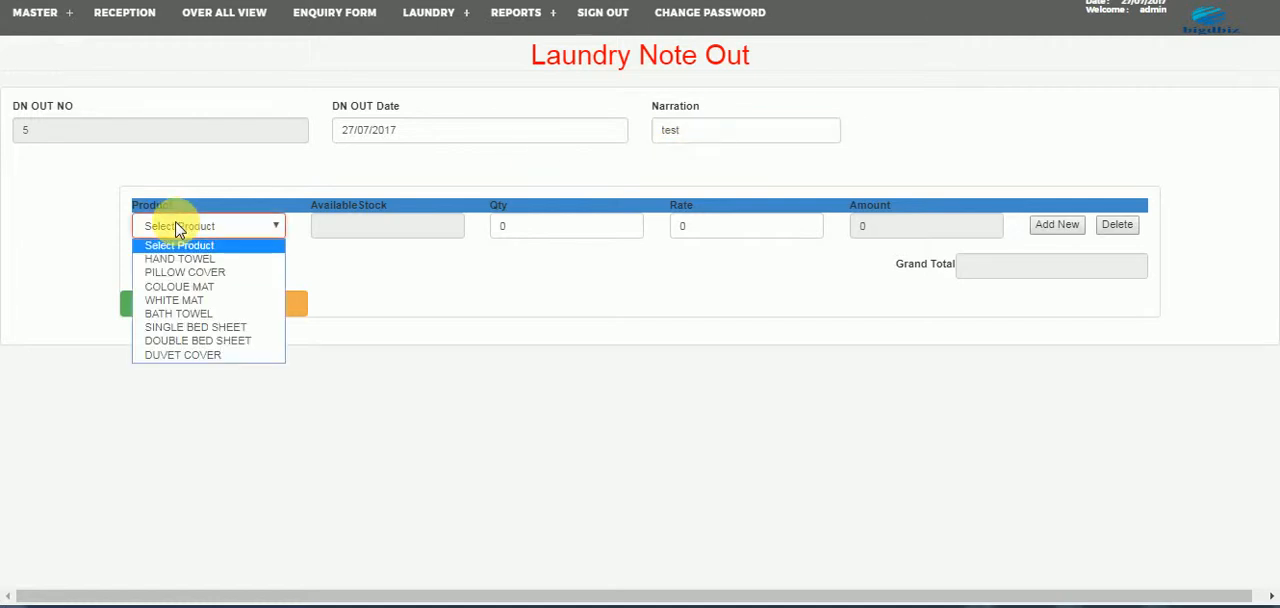
{"action": "left_click", "coordinate": [174, 260]}
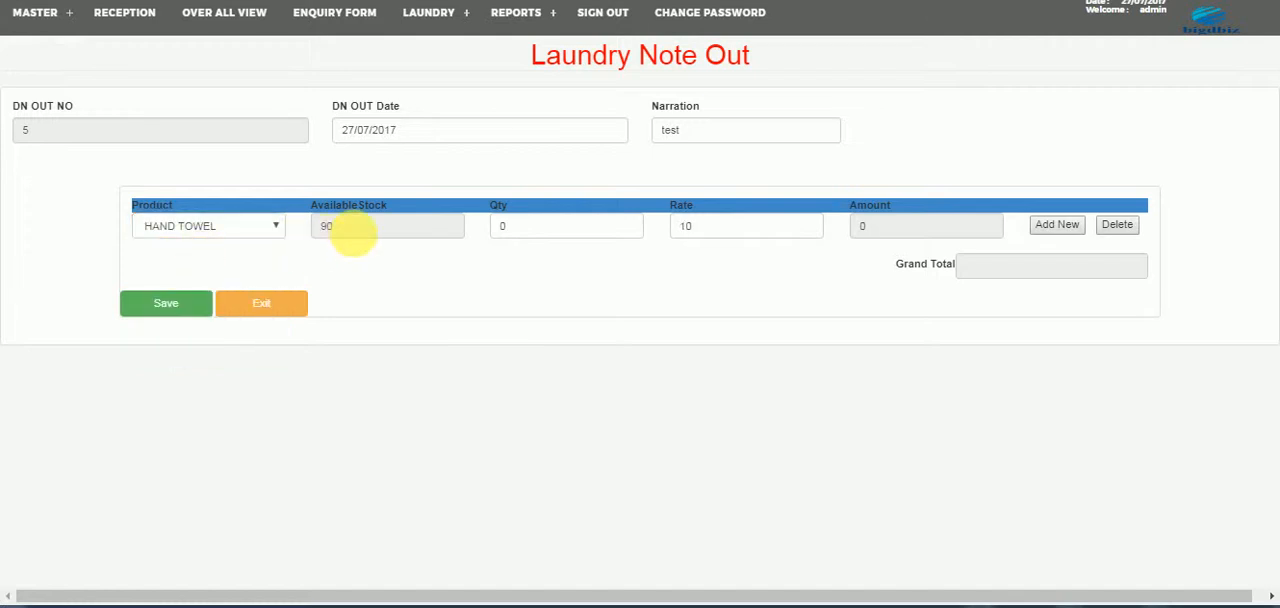
{"action": "left_click", "coordinate": [527, 228]}
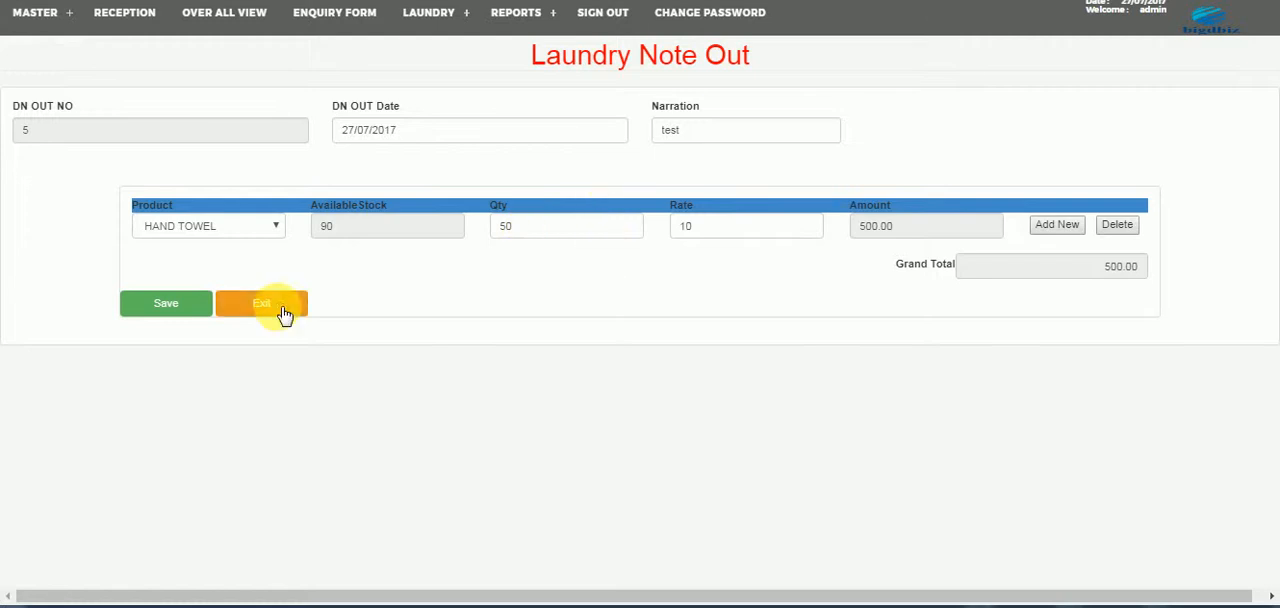
{"action": "left_click", "coordinate": [178, 306]}
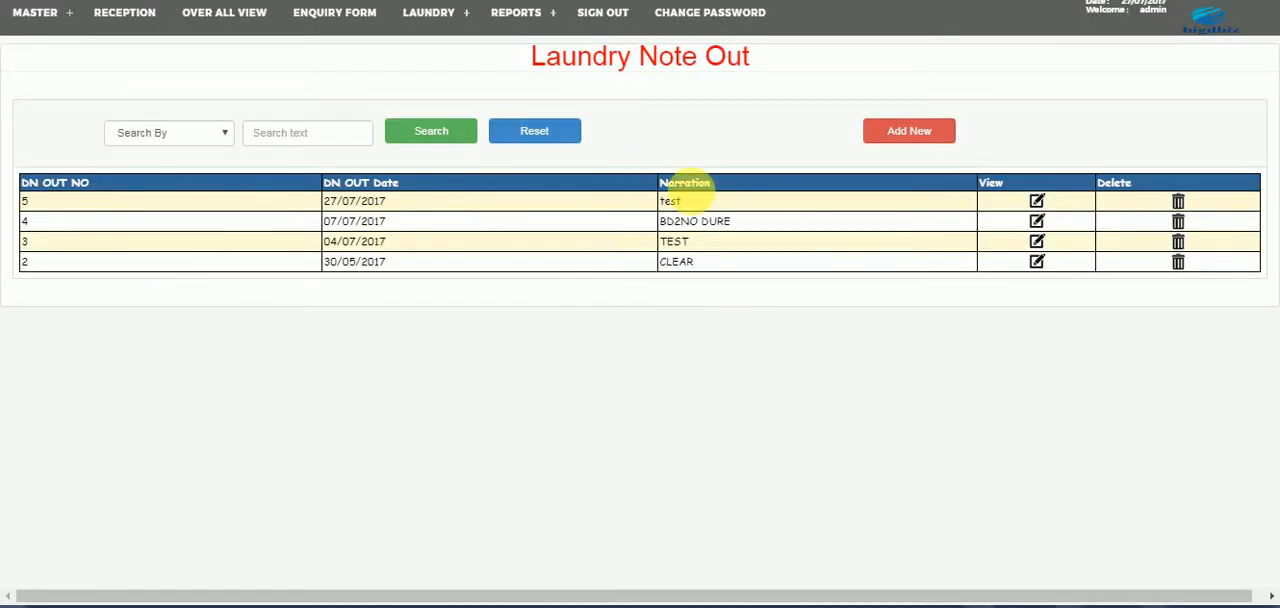
{"action": "left_click_drag", "start_coordinate": [325, 203], "coordinate": [400, 200]}
{"action": "left_click_drag", "start_coordinate": [690, 205], "coordinate": [655, 200]}
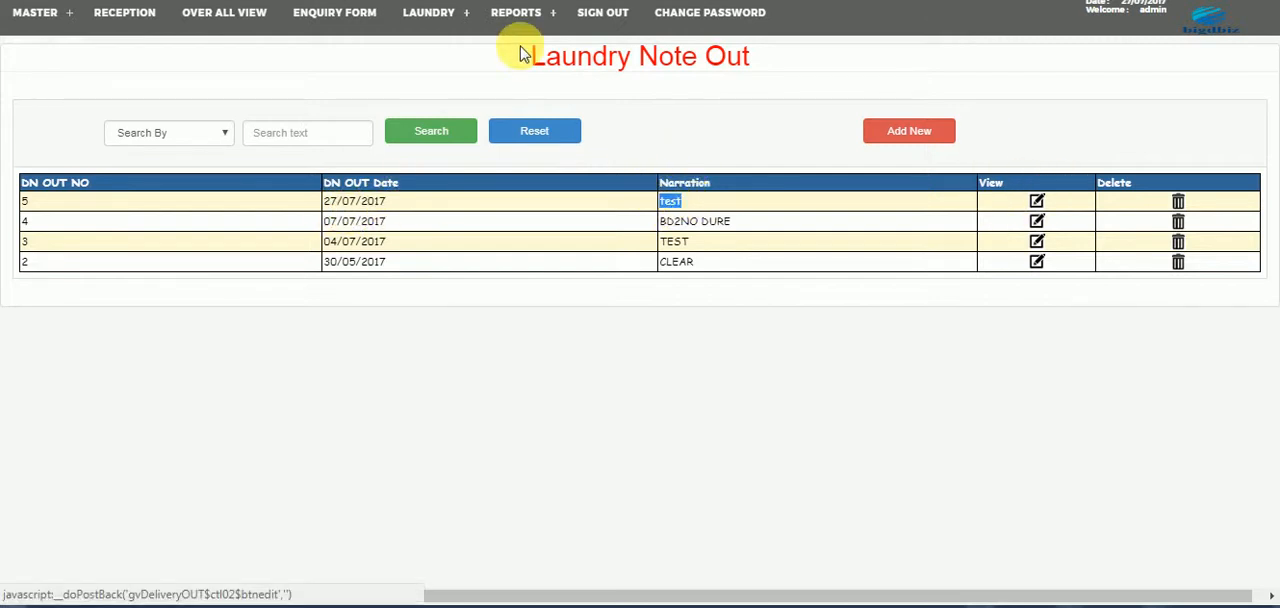
- Start a new laundry in note for DN Out No 5
{"action": "mouse_move", "coordinate": [443, 21]}
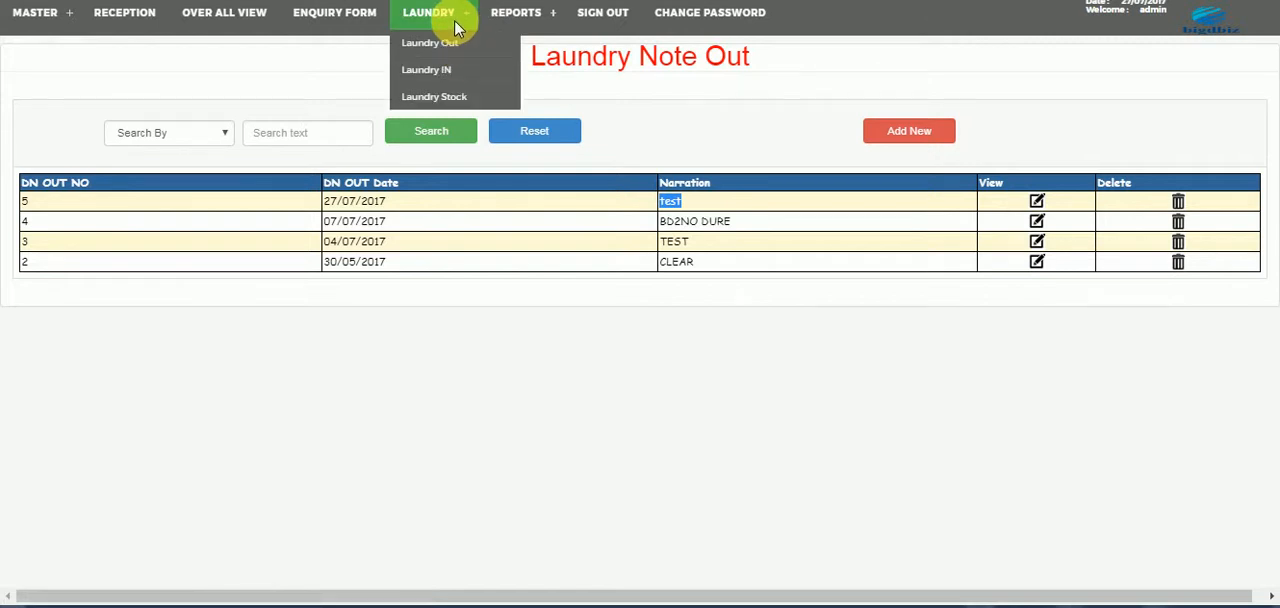
{"action": "left_click", "coordinate": [440, 71]}
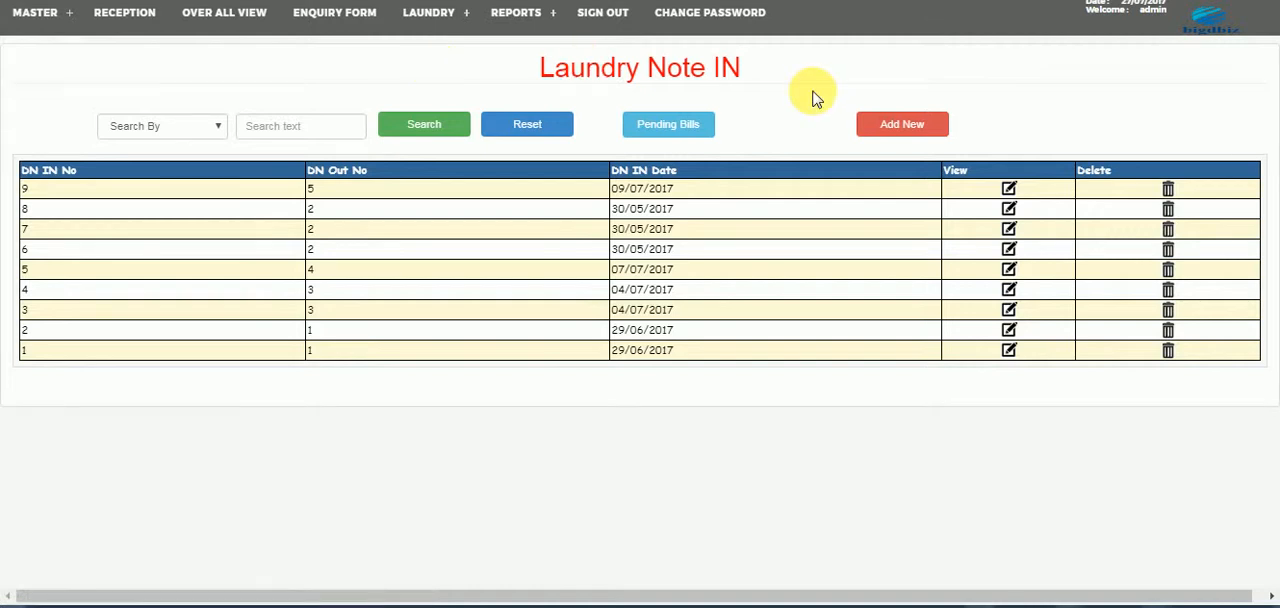
{"action": "left_click", "coordinate": [899, 121]}
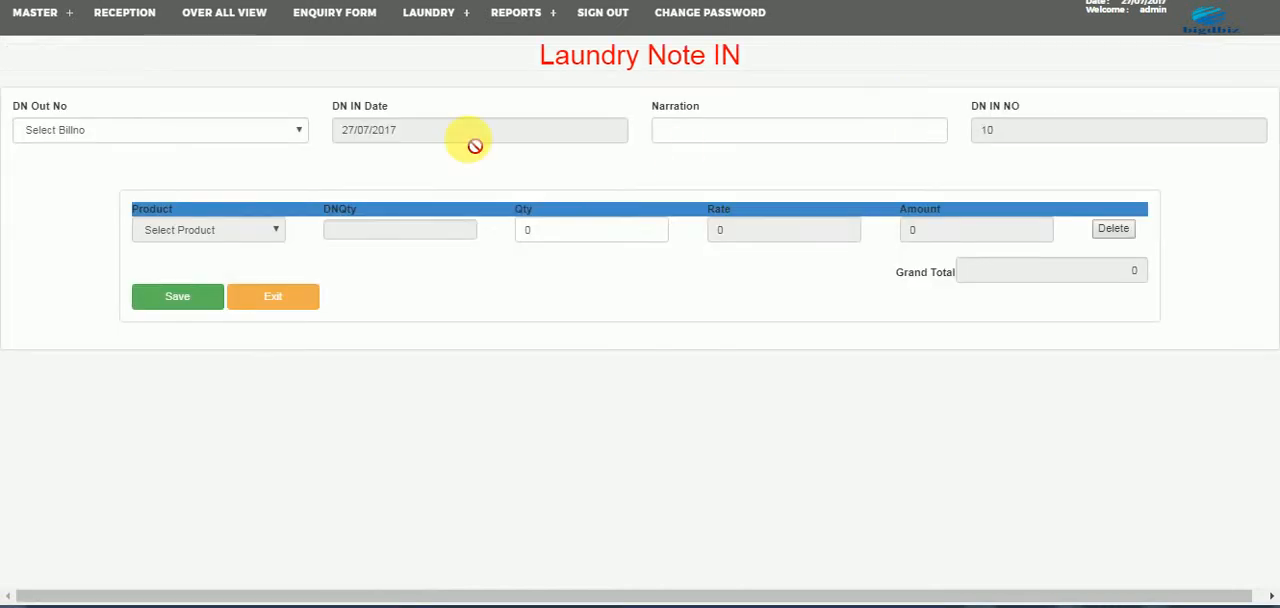
{"action": "left_click", "coordinate": [129, 127]}
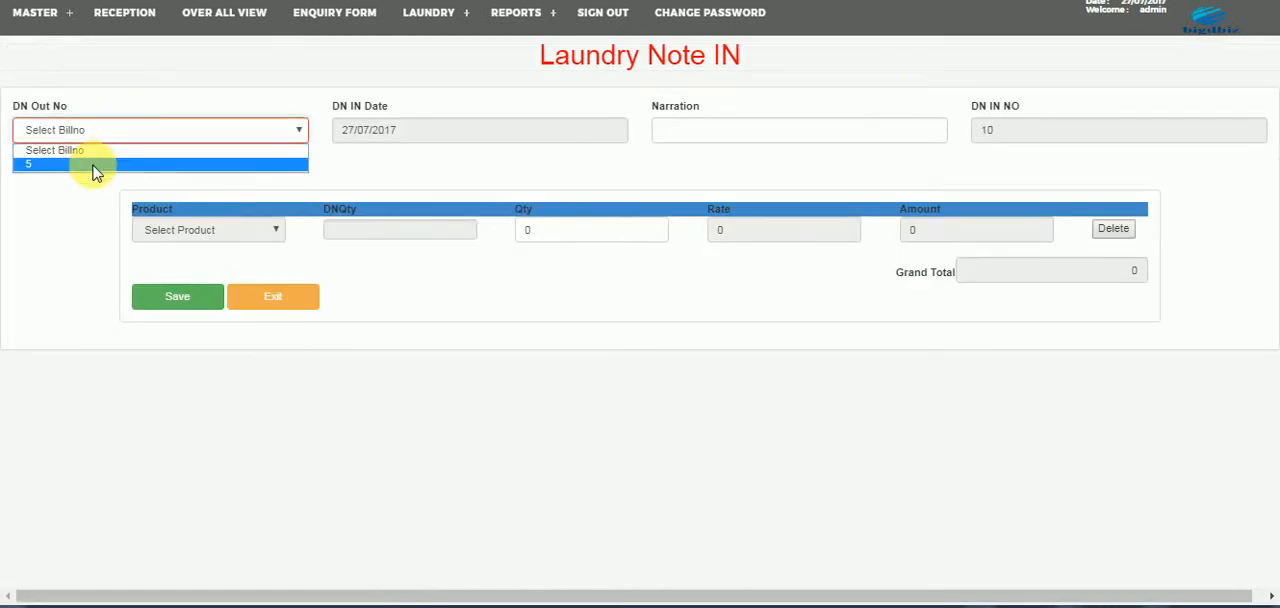
{"action": "left_click", "coordinate": [94, 164]}
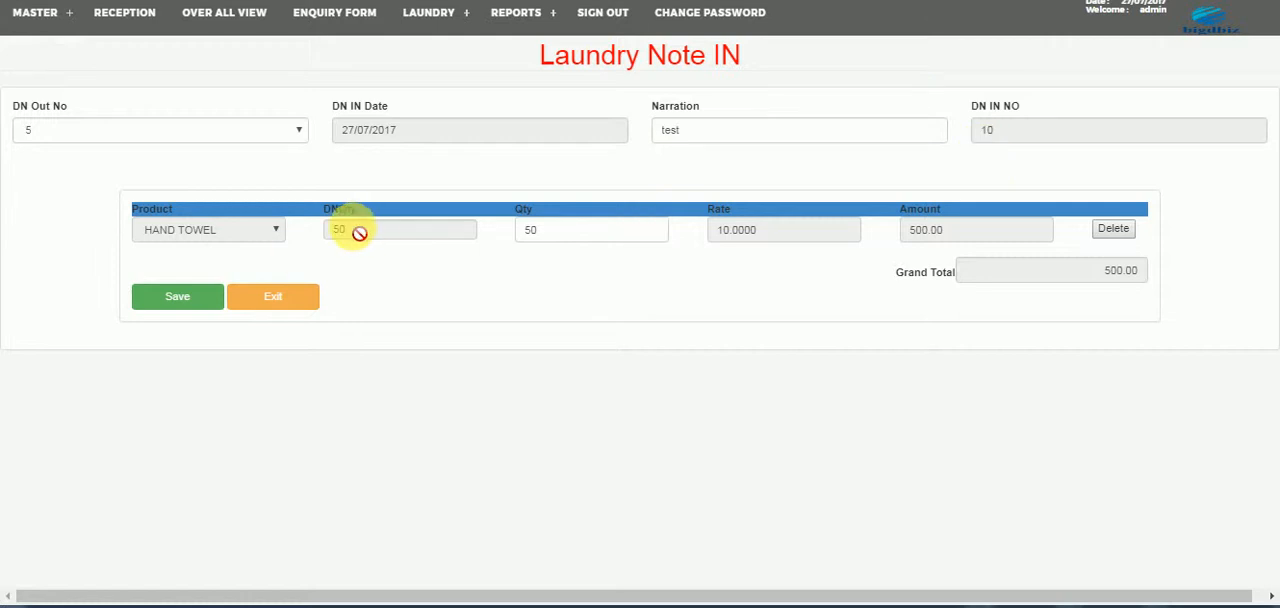
- Set the returned hand towel quantity to 40 and save the laundry in note
{"action": "double_click", "coordinate": [521, 240]}
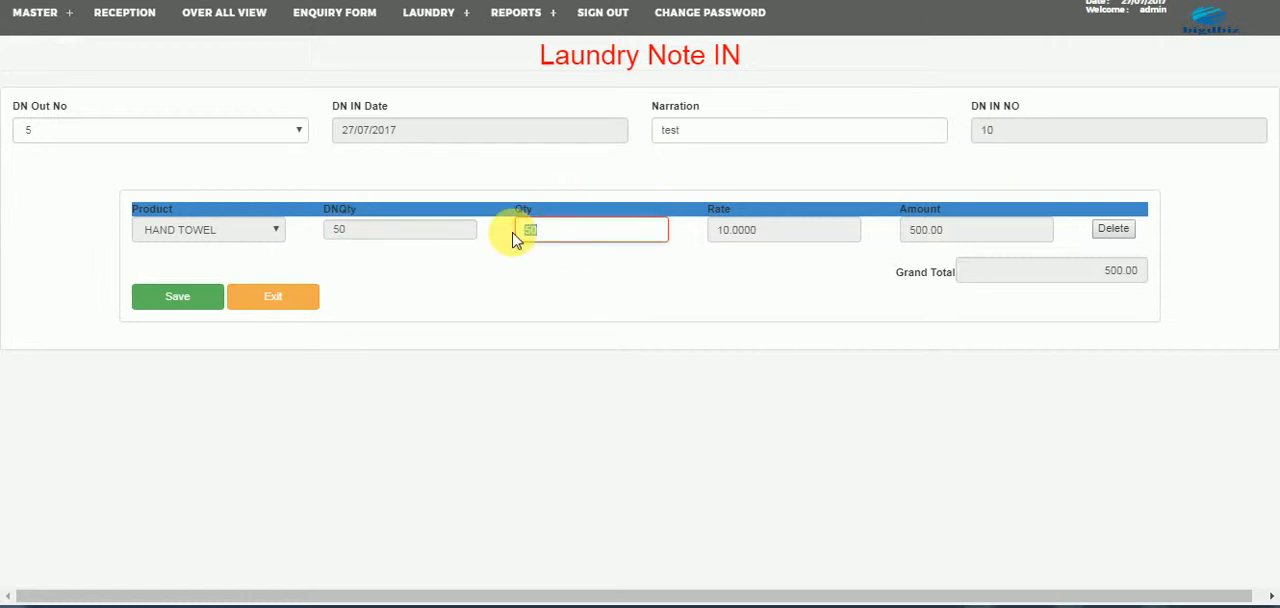
{"action": "key", "text": "Tab"}
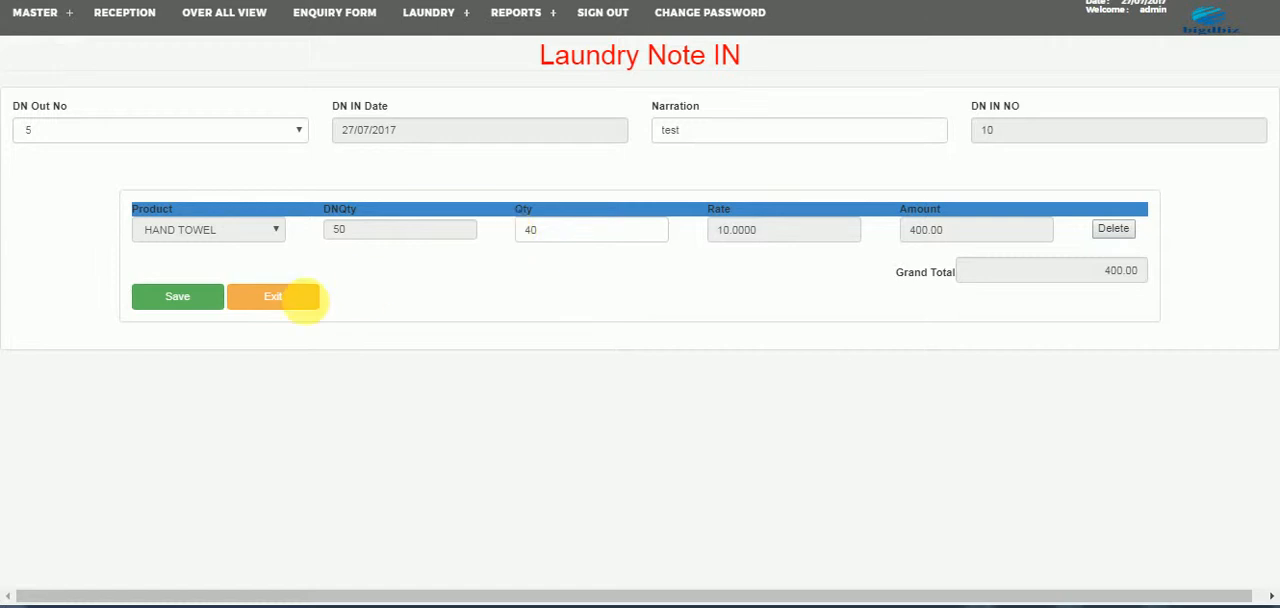
{"action": "left_click", "coordinate": [152, 300]}
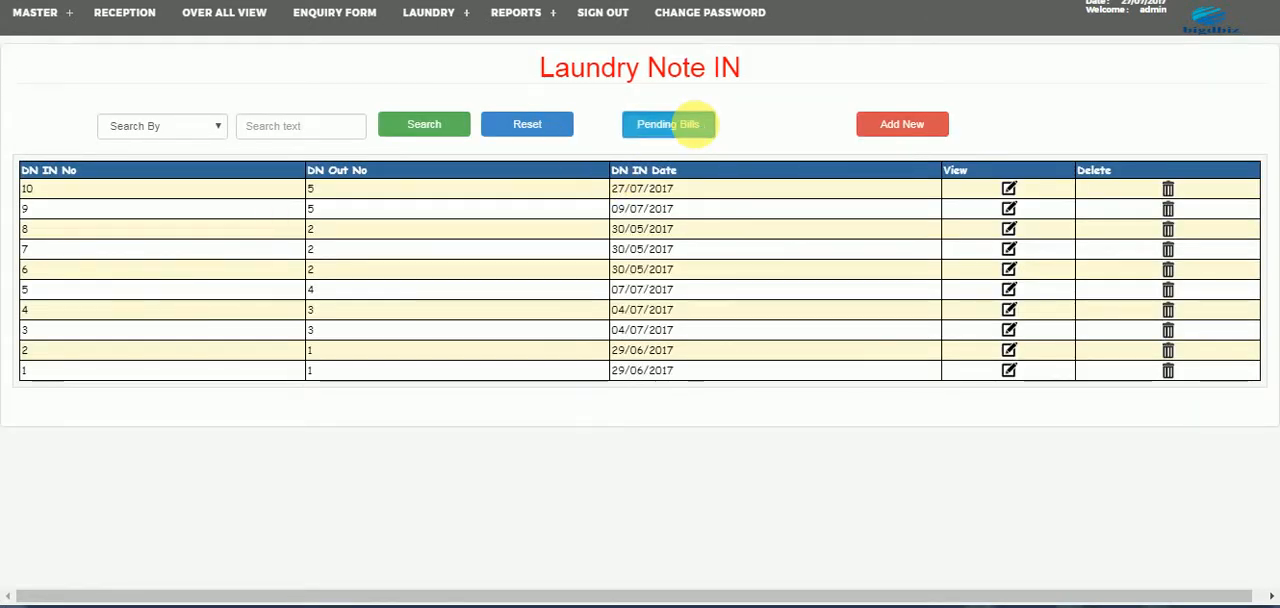
- Check the pending laundry bills and save a laundry in note for DN Out No 5 returning the remaining 10 hand towels
{"action": "left_click", "coordinate": [695, 125]}
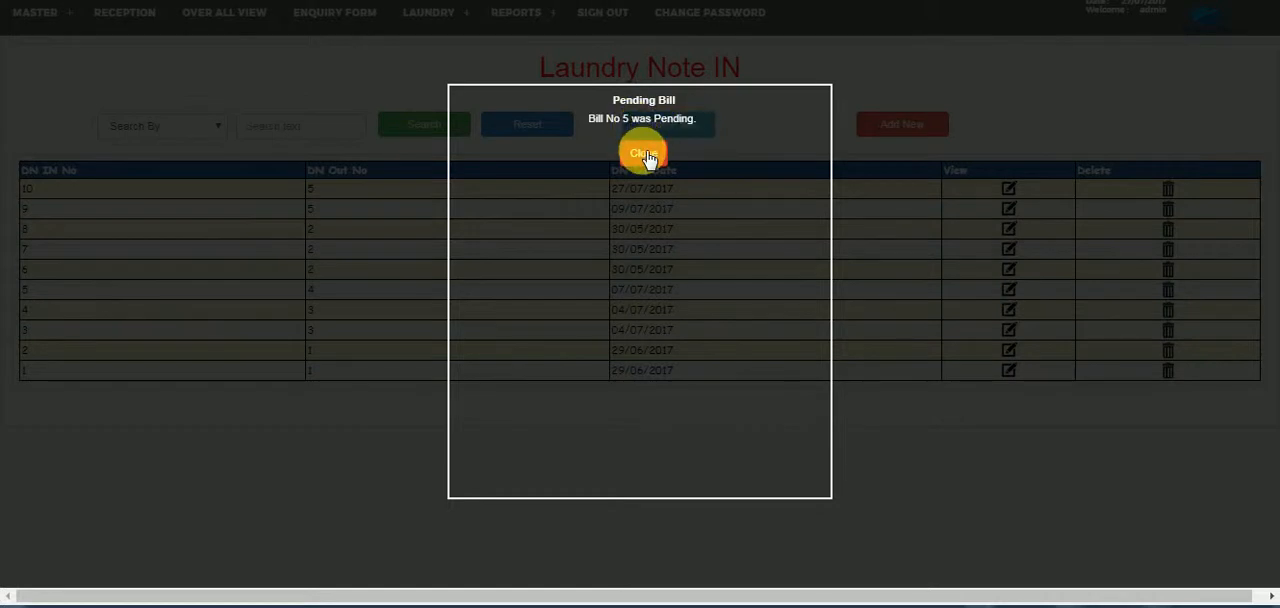
{"action": "left_click", "coordinate": [643, 154]}
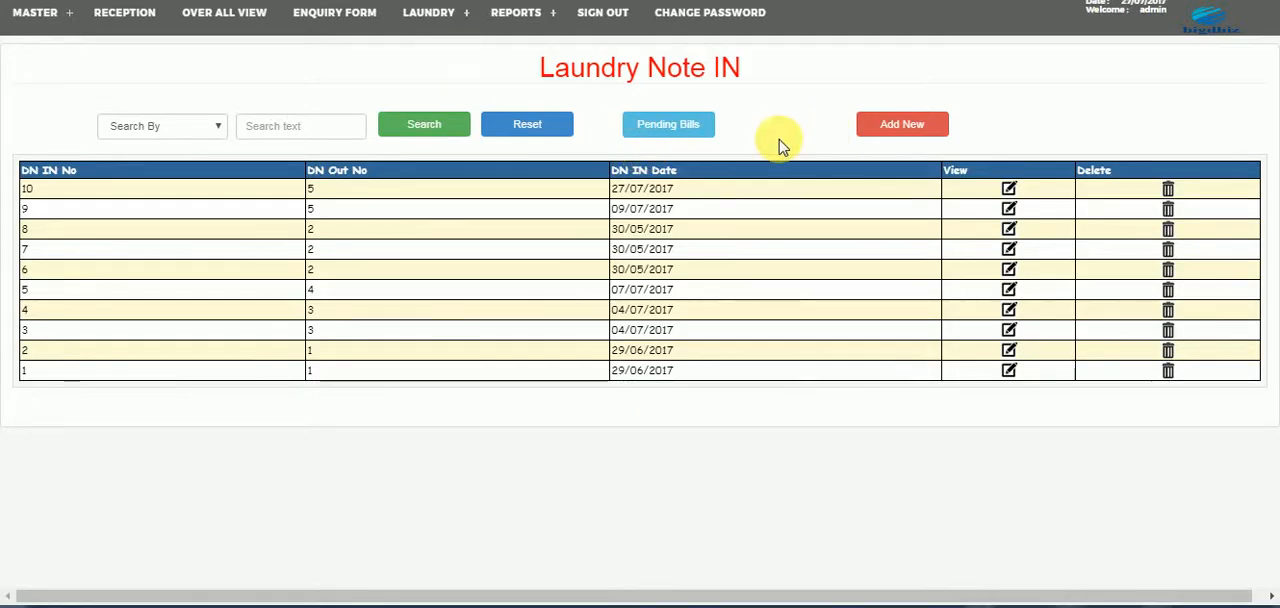
{"action": "left_click", "coordinate": [903, 124]}
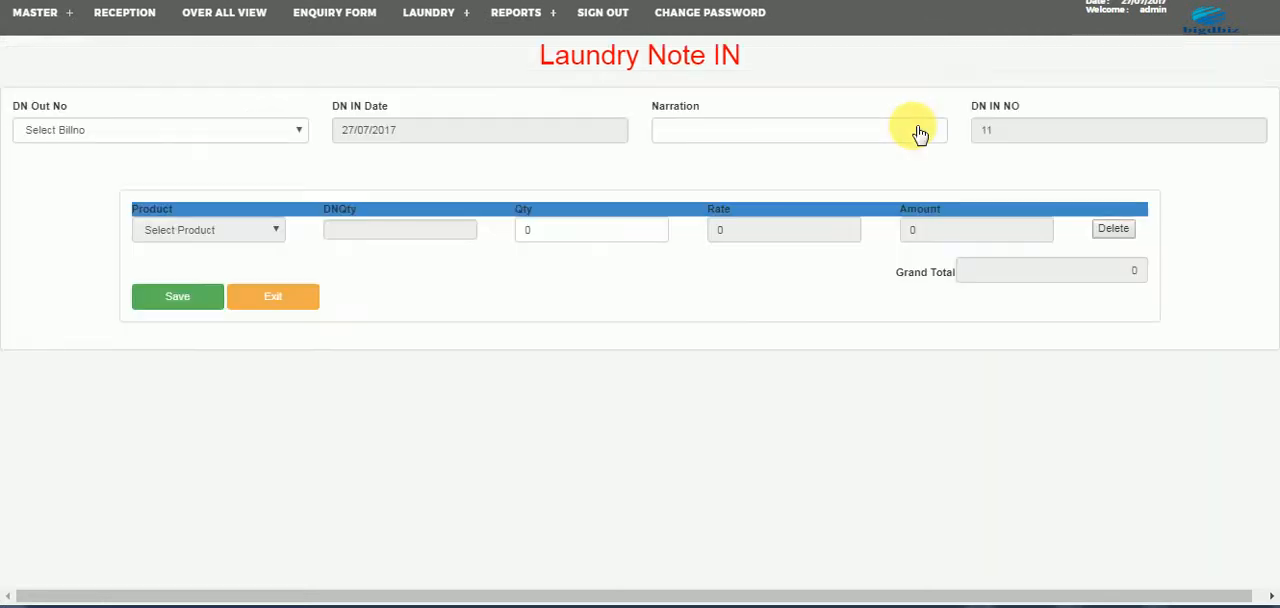
{"action": "left_click", "coordinate": [262, 133]}
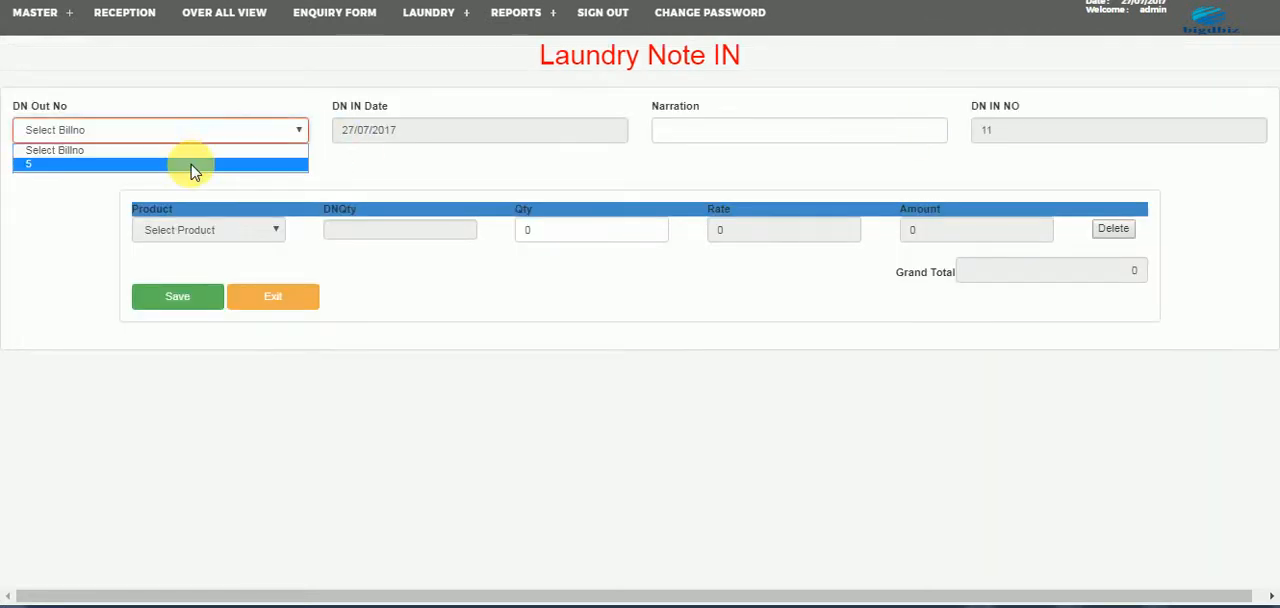
{"action": "left_click", "coordinate": [191, 164]}
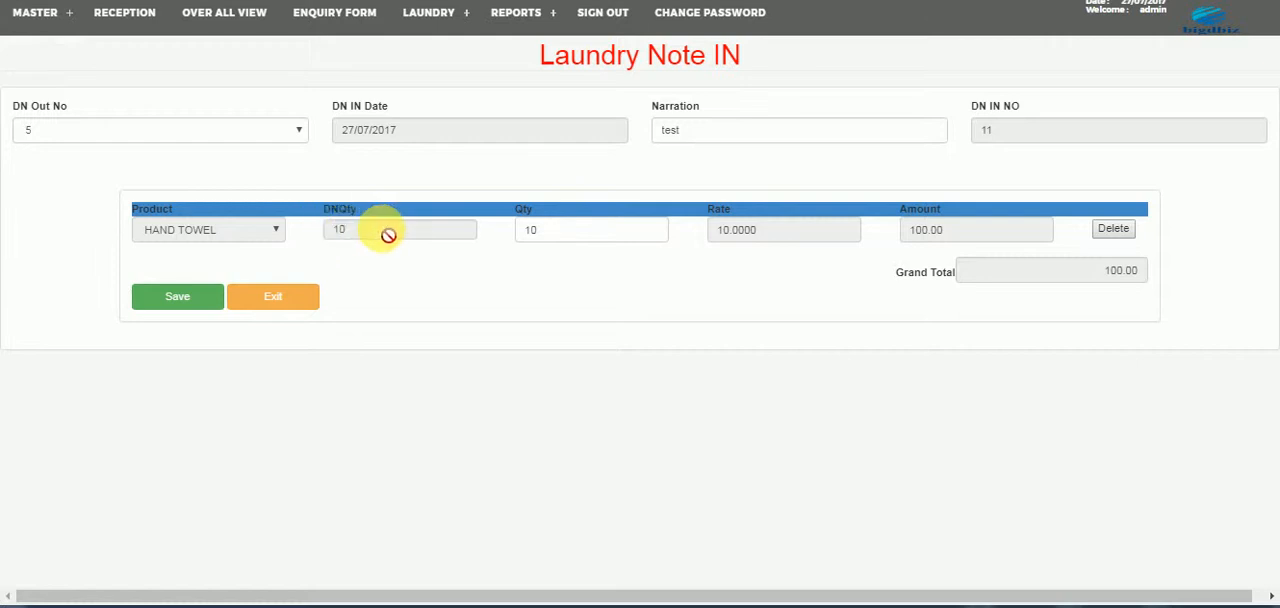
{"action": "left_click", "coordinate": [177, 296]}
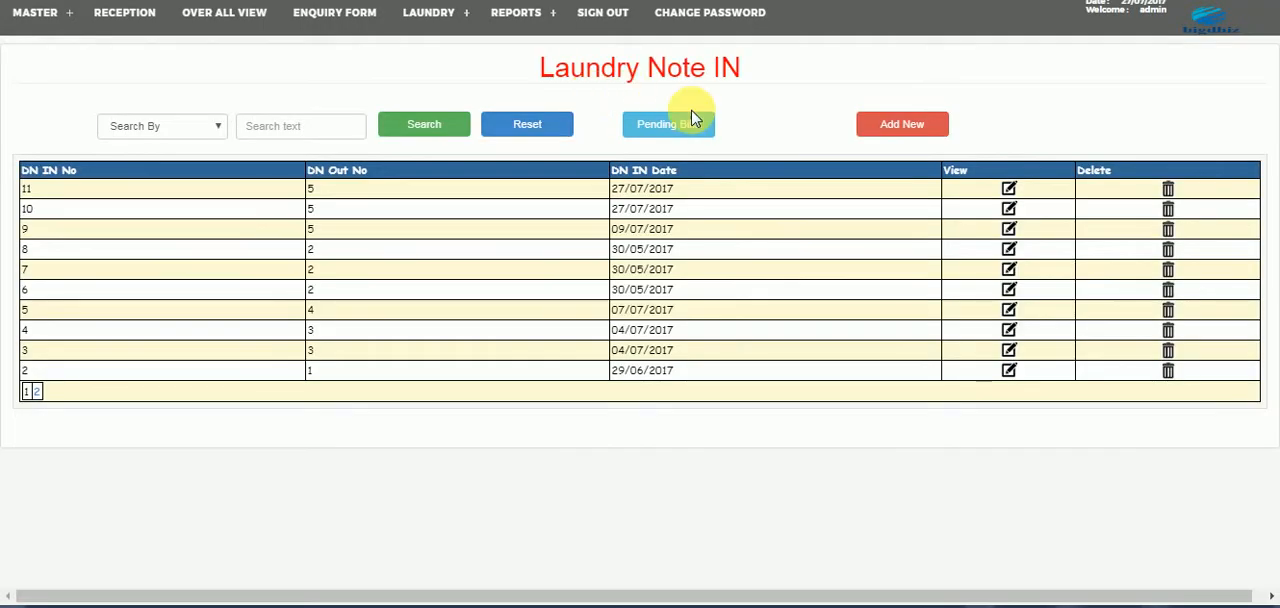
- Recheck the pending laundry bills and review the hand towel entry in the laundry stock details
{"action": "left_click", "coordinate": [693, 125]}
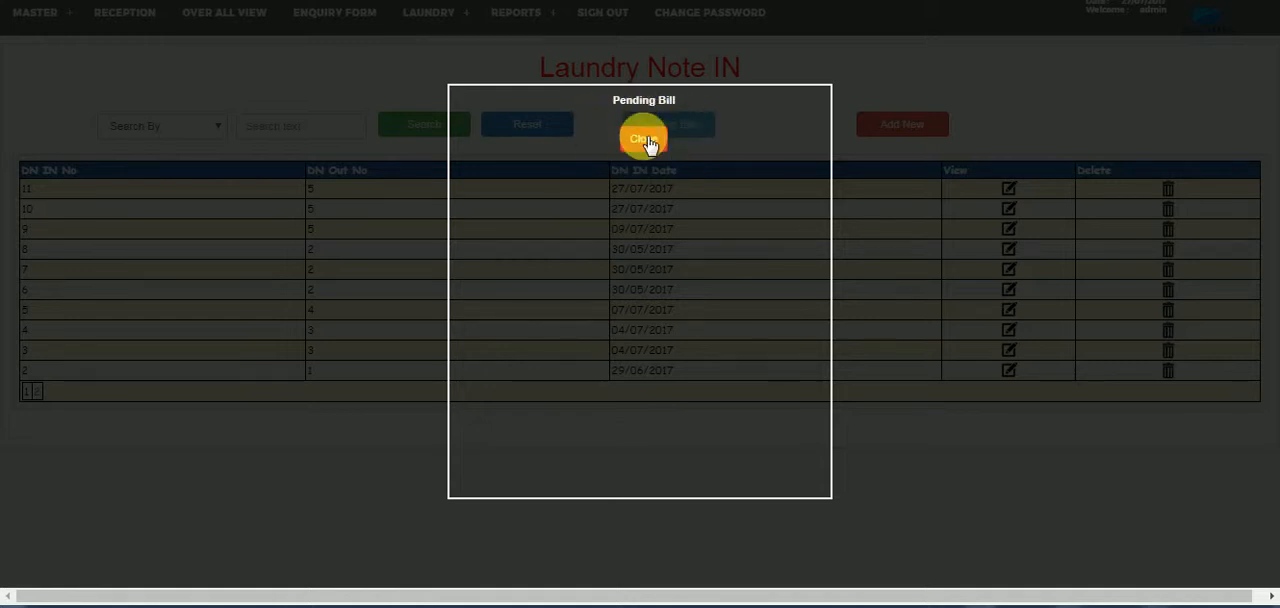
{"action": "left_click", "coordinate": [645, 138]}
{"action": "left_click", "coordinate": [406, 20]}
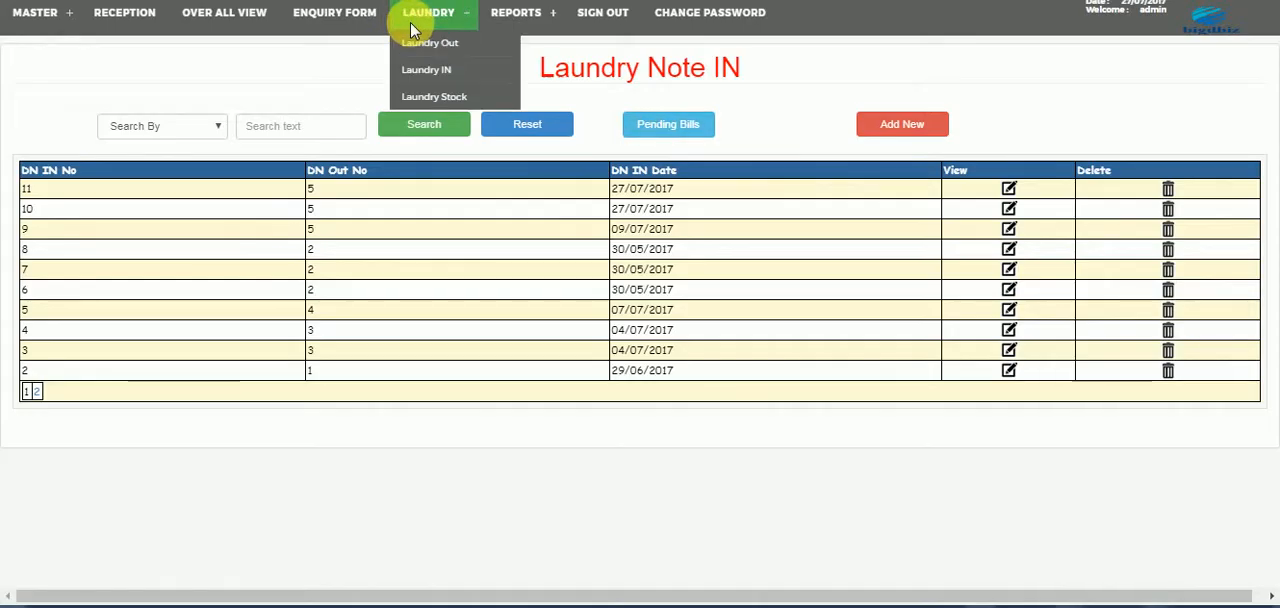
{"action": "left_click", "coordinate": [420, 96]}
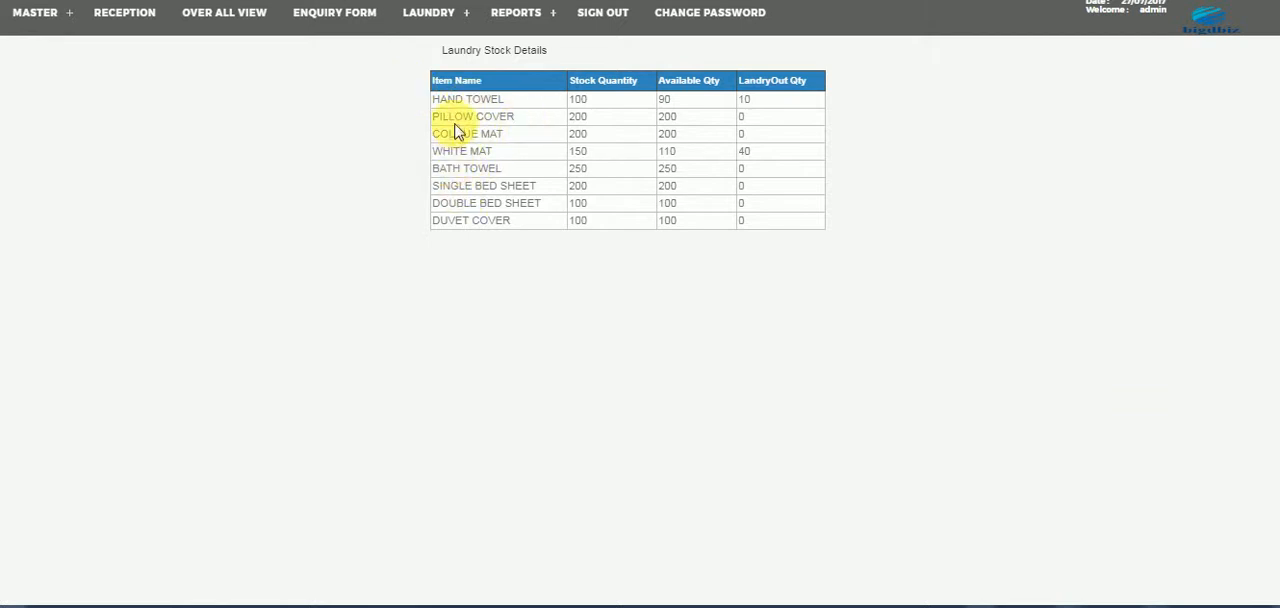
{"action": "left_click_drag", "start_coordinate": [566, 110], "coordinate": [468, 88]}
- Open the GST report and look at its start and end date filters
{"action": "mouse_move", "coordinate": [515, 18]}
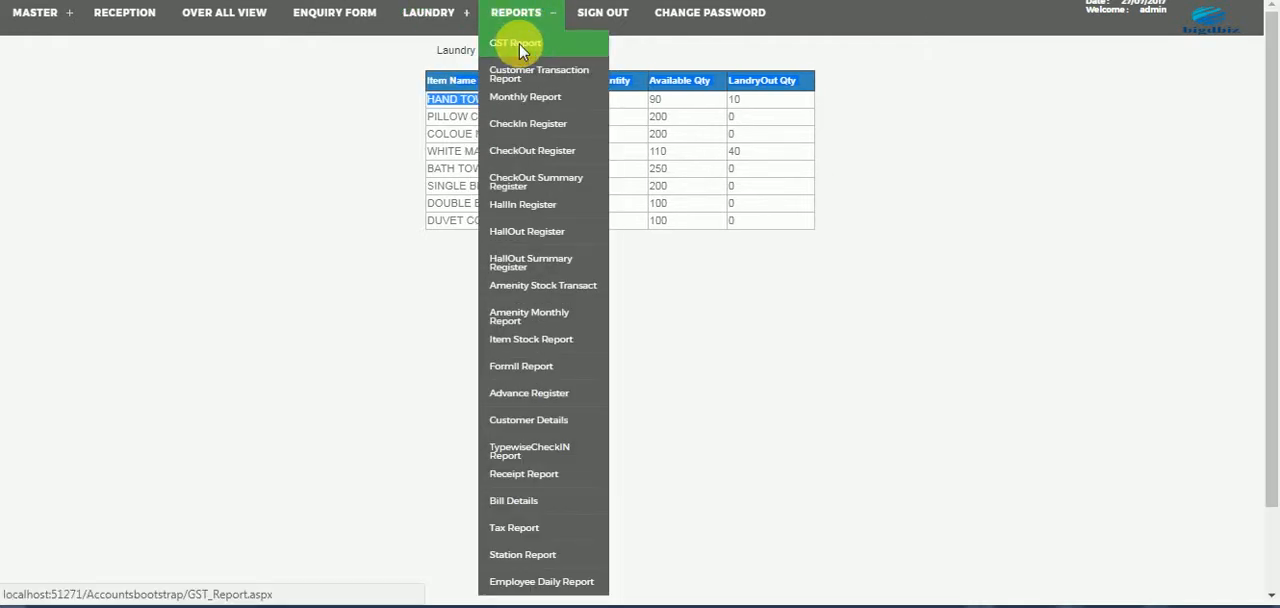
{"action": "left_click", "coordinate": [518, 45]}
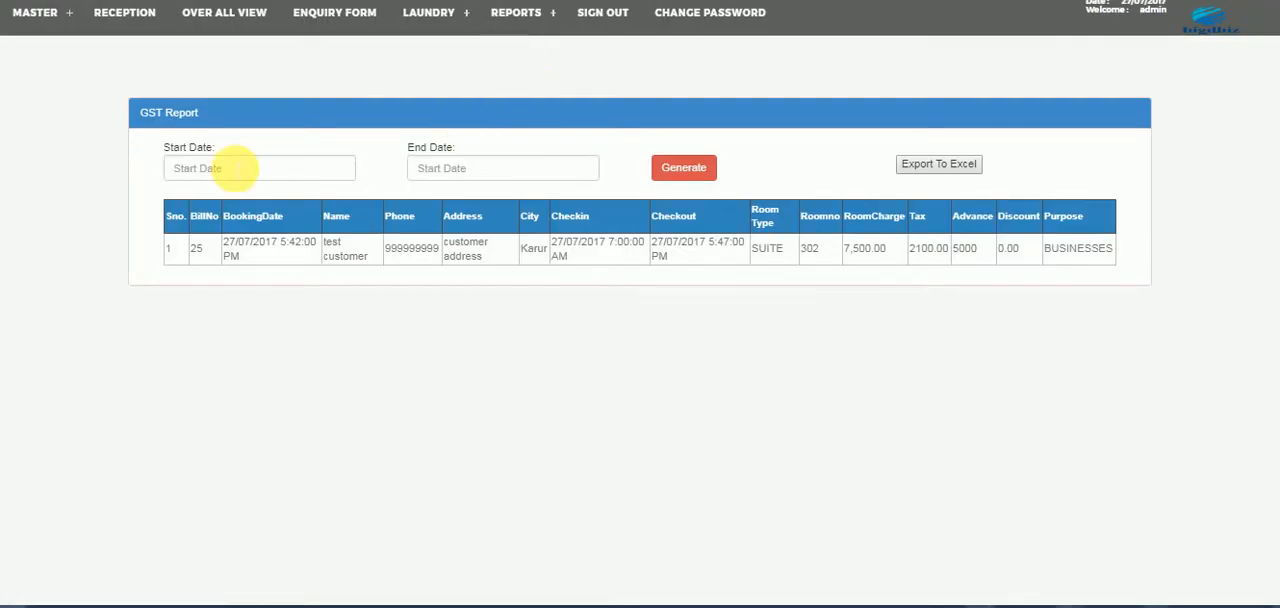
{"action": "left_click", "coordinate": [235, 168]}
{"action": "left_click", "coordinate": [486, 171]}
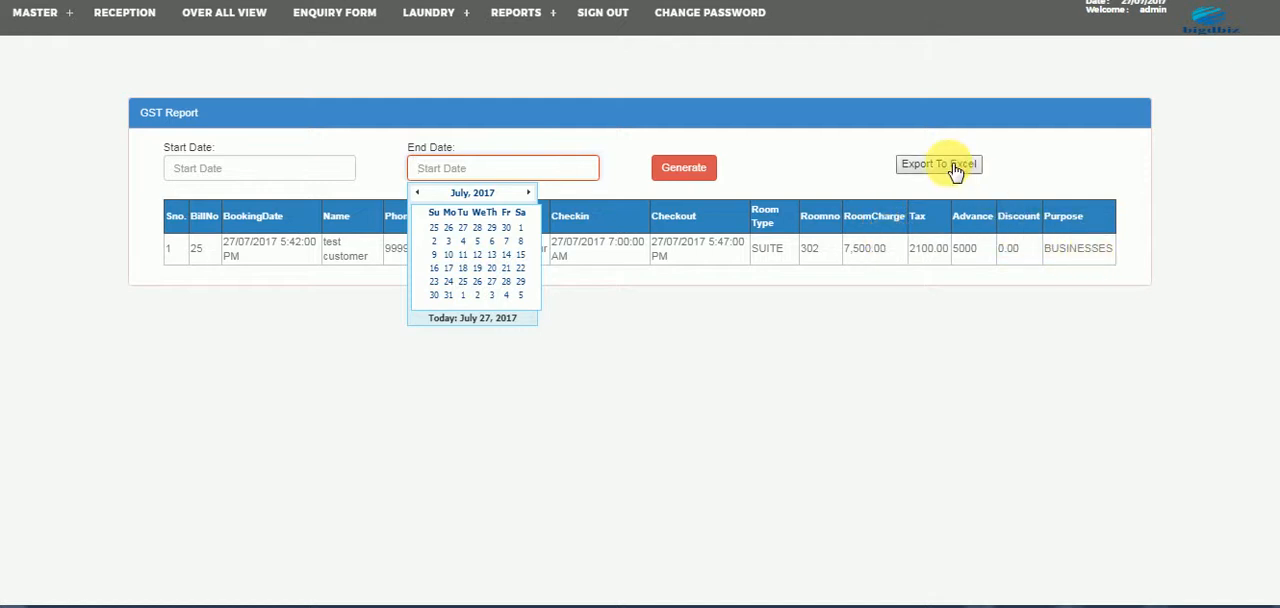
{"action": "left_click", "coordinate": [914, 362]}
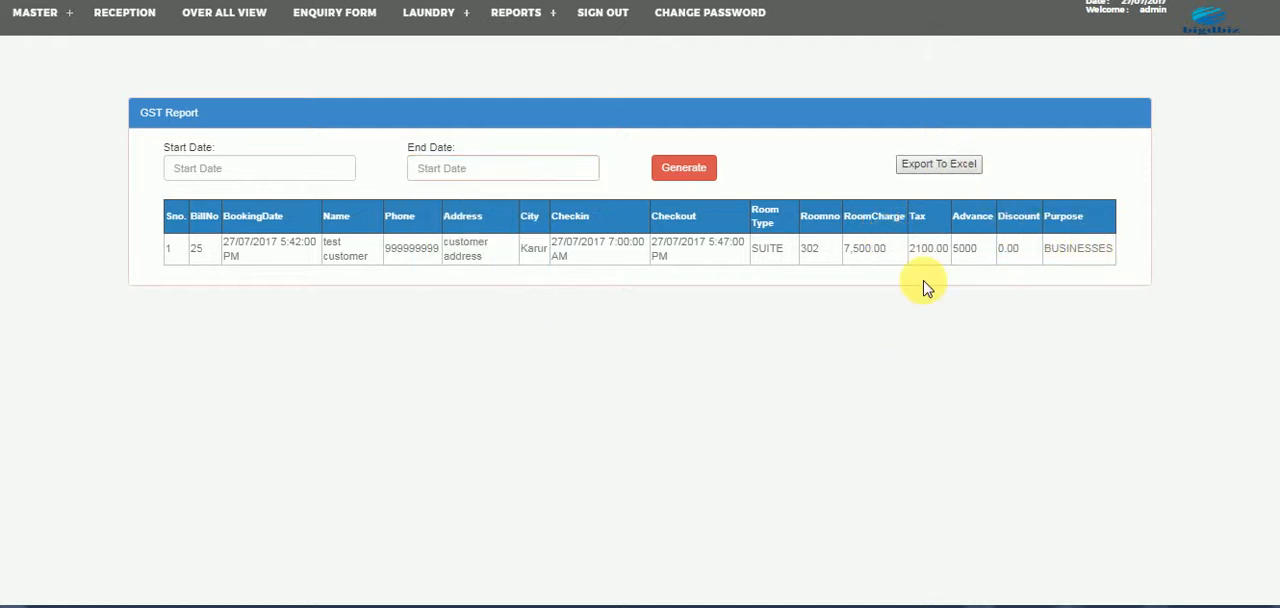
- Export the GST report to Excel, review the downloaded spreadsheet in a maximized Excel window and close it
{"action": "left_click", "coordinate": [945, 164]}
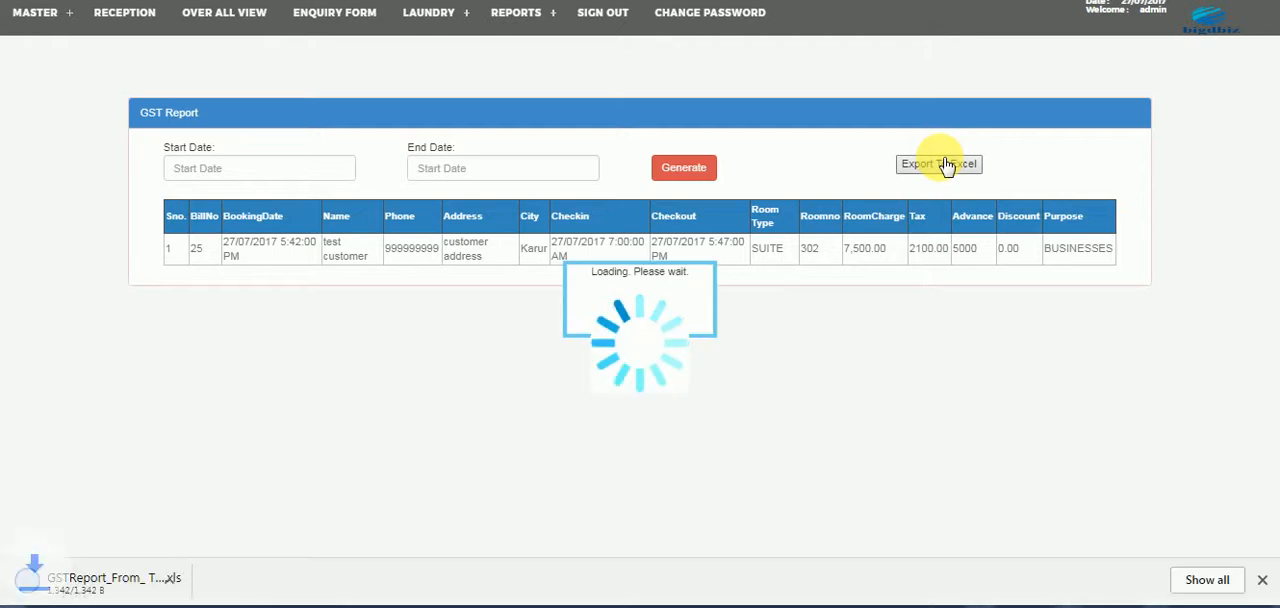
{"action": "left_click", "coordinate": [110, 585]}
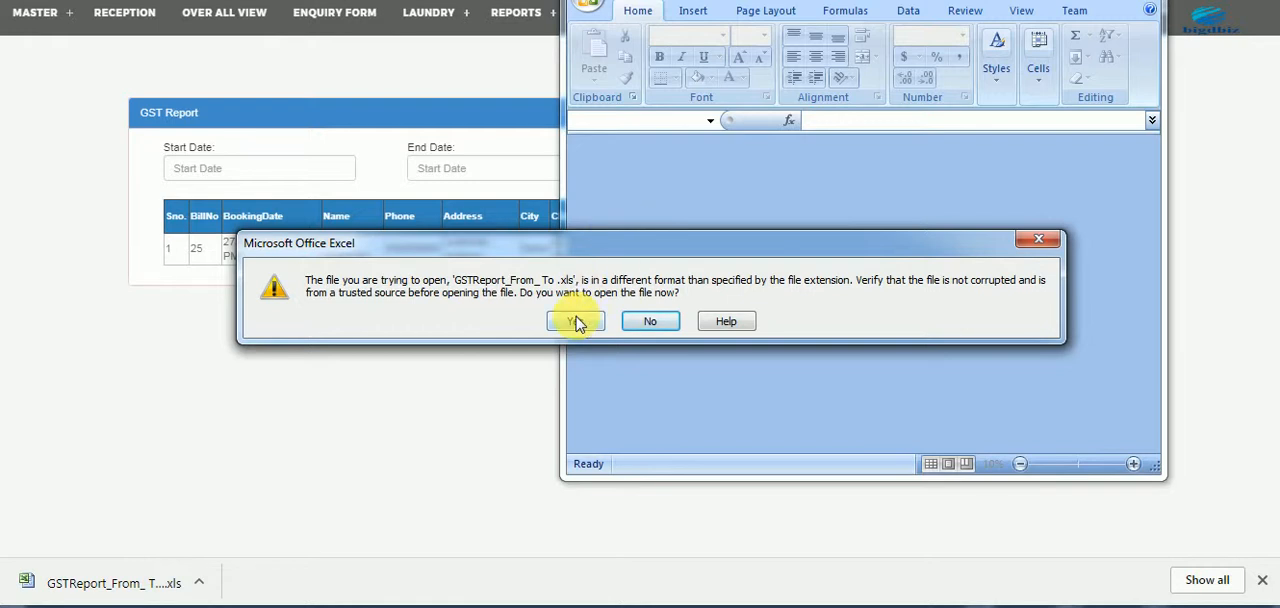
{"action": "left_click", "coordinate": [576, 322]}
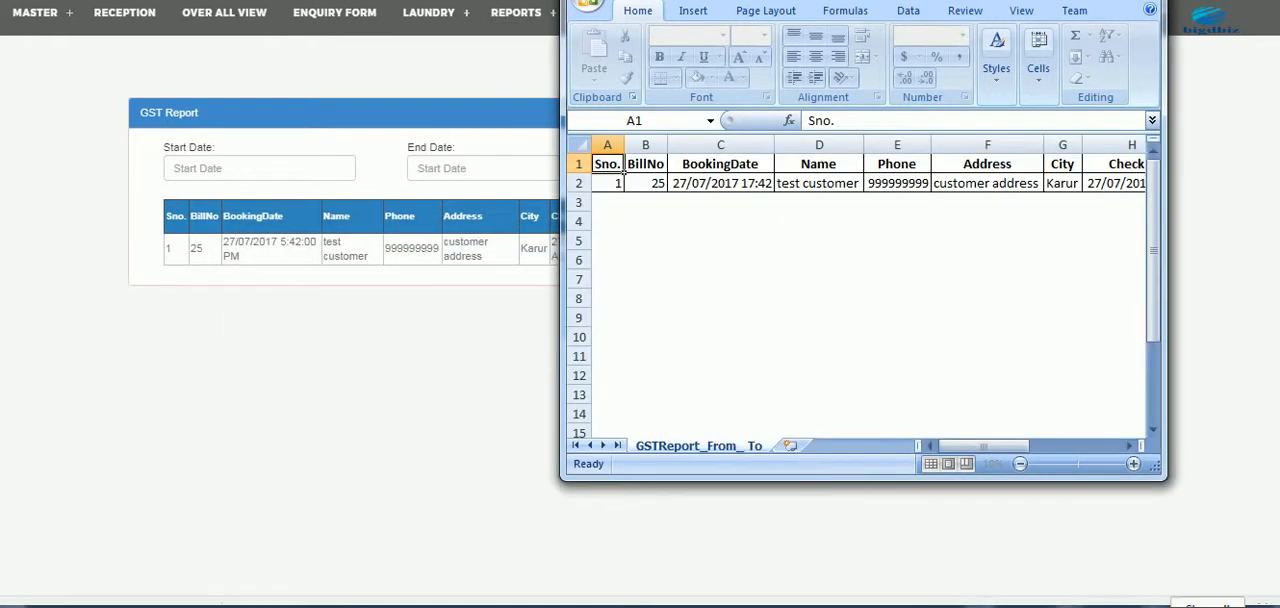
{"action": "left_click", "coordinate": [1108, 0]}
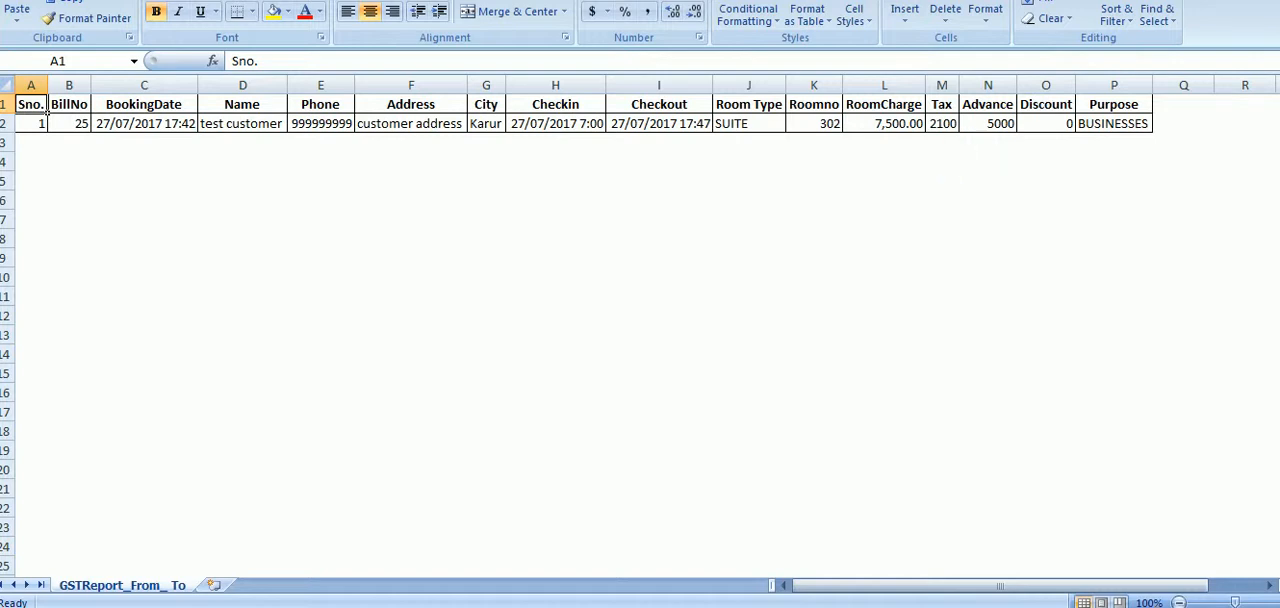
{"action": "left_click", "coordinate": [1221, 0]}
- Search the customer transaction report by part of a customer's name and examine the payment and room details
{"action": "mouse_move", "coordinate": [523, 22]}
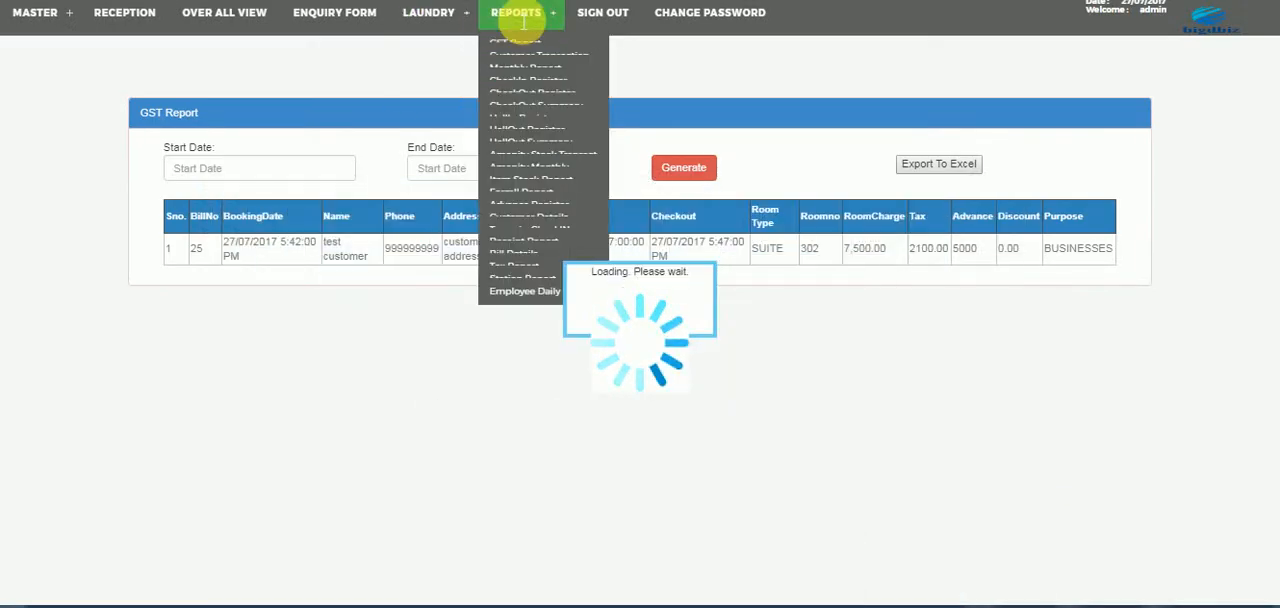
{"action": "left_click", "coordinate": [516, 76]}
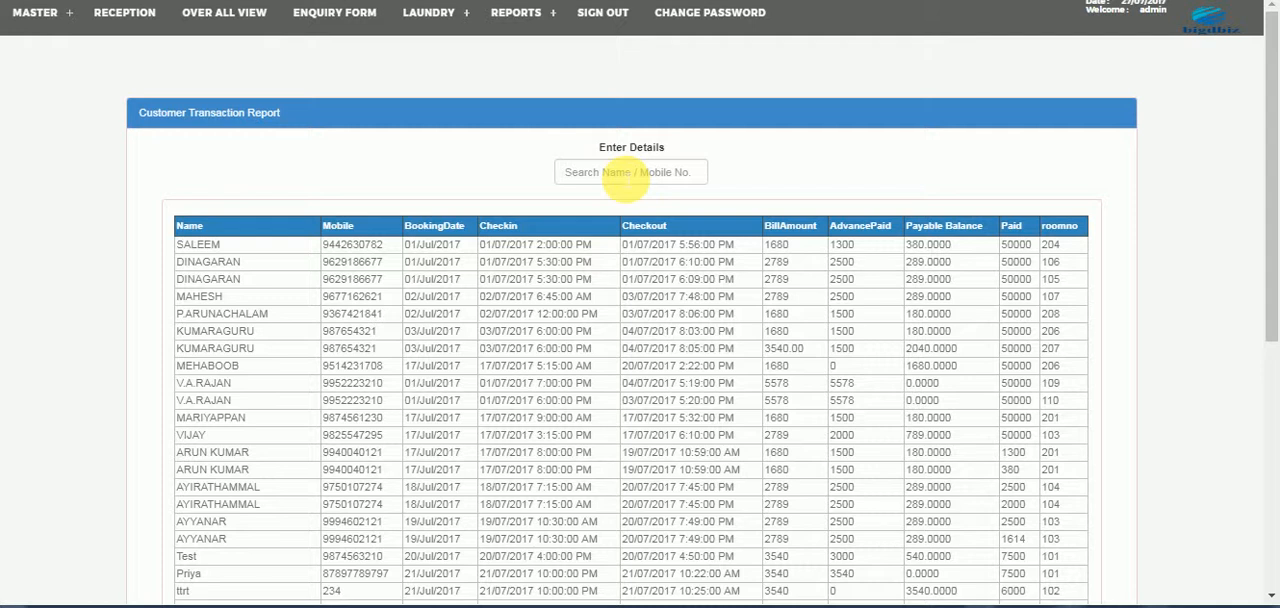
{"action": "left_click", "coordinate": [625, 178]}
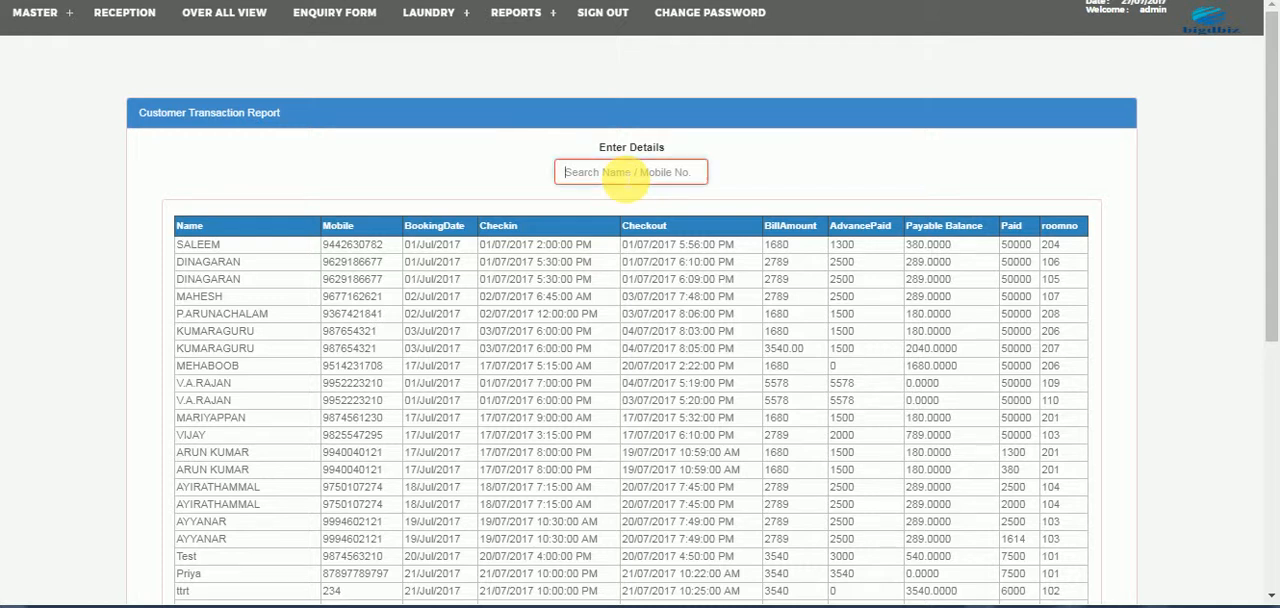
{"action": "type", "text": "mahe"}
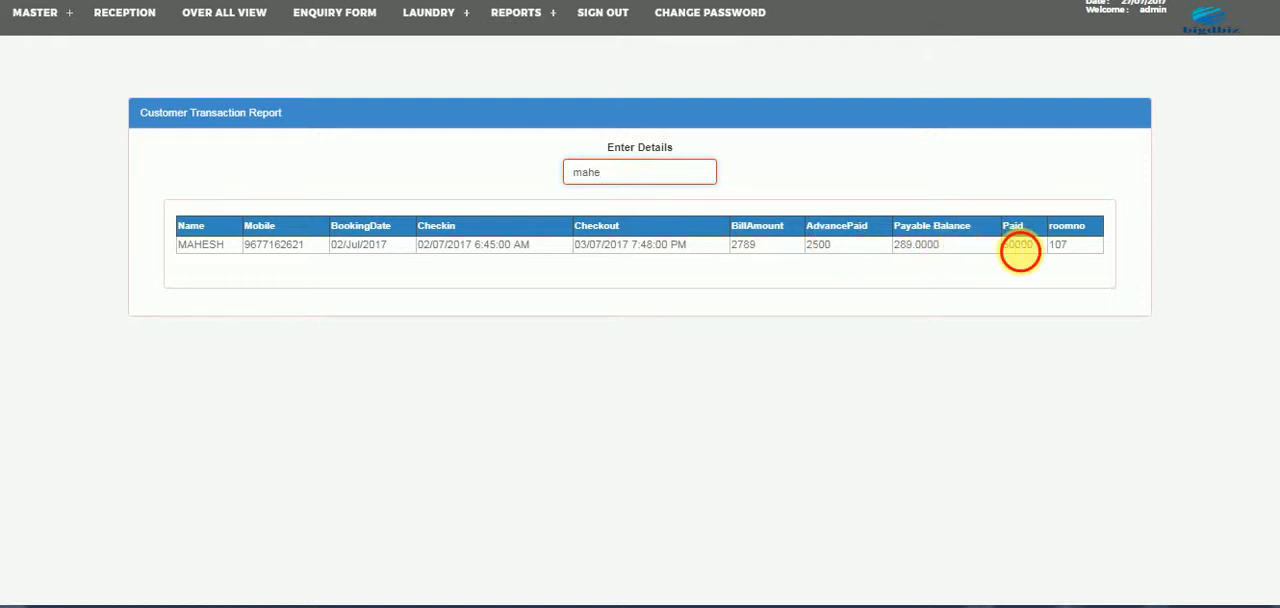
{"action": "double_click", "coordinate": [1019, 246]}
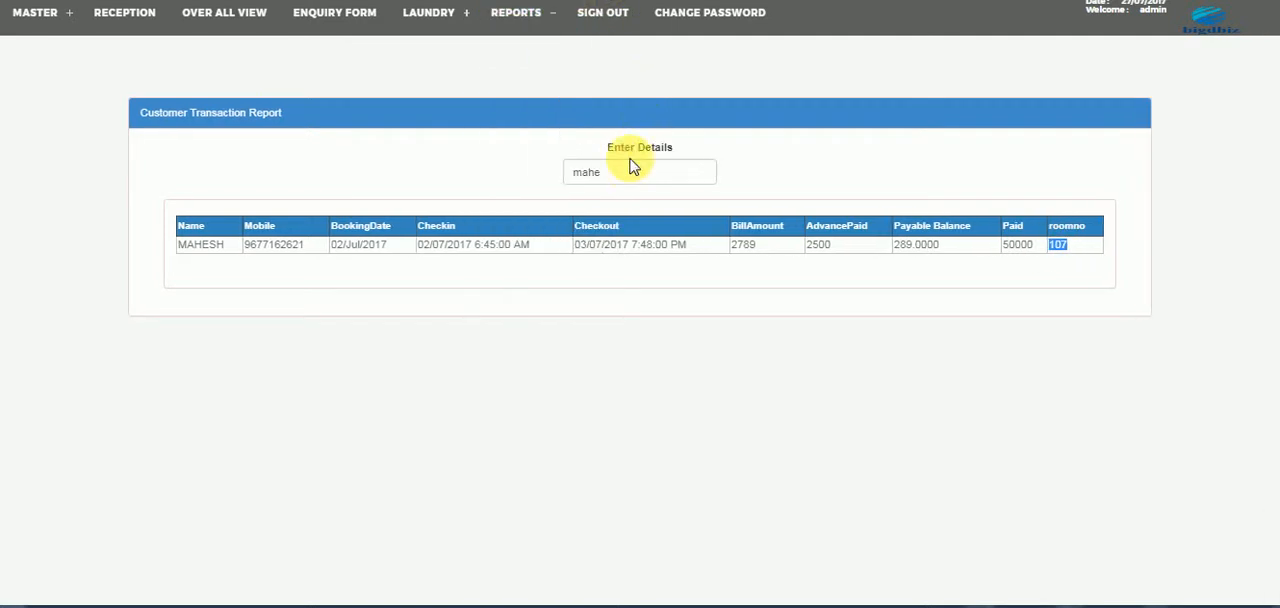
- Replace the name search in the customer transaction report with the first digits of a mobile number
{"action": "left_click_drag", "start_coordinate": [627, 178], "coordinate": [551, 158]}
{"action": "key", "text": "BackSpace"}
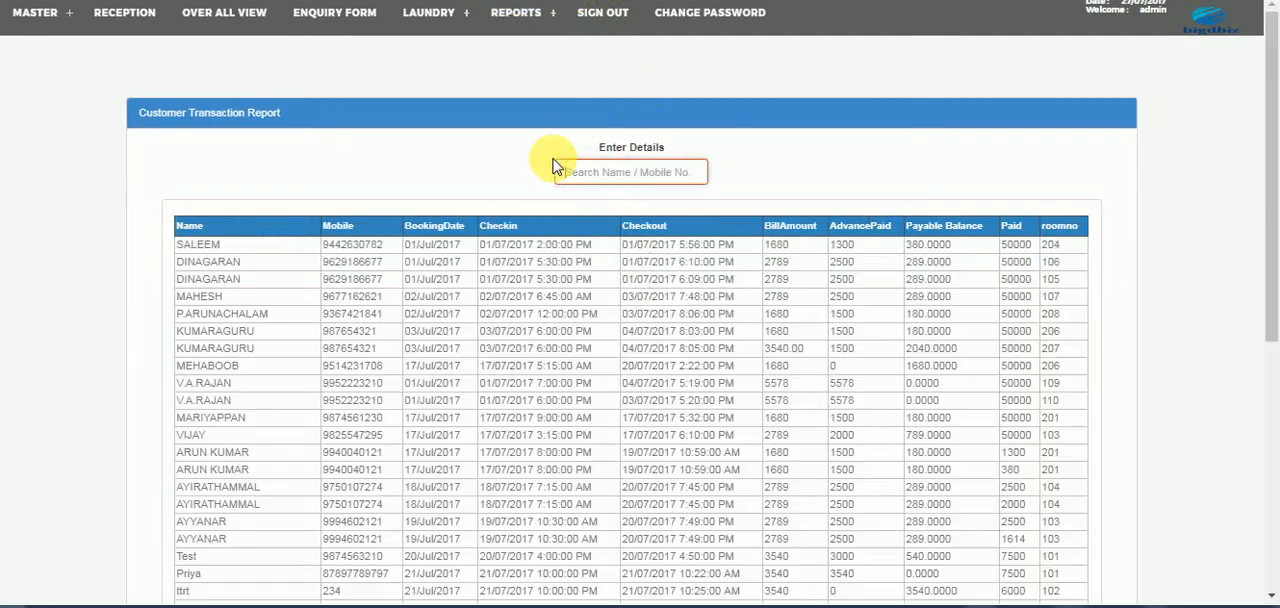
{"action": "type", "text": "9856"}
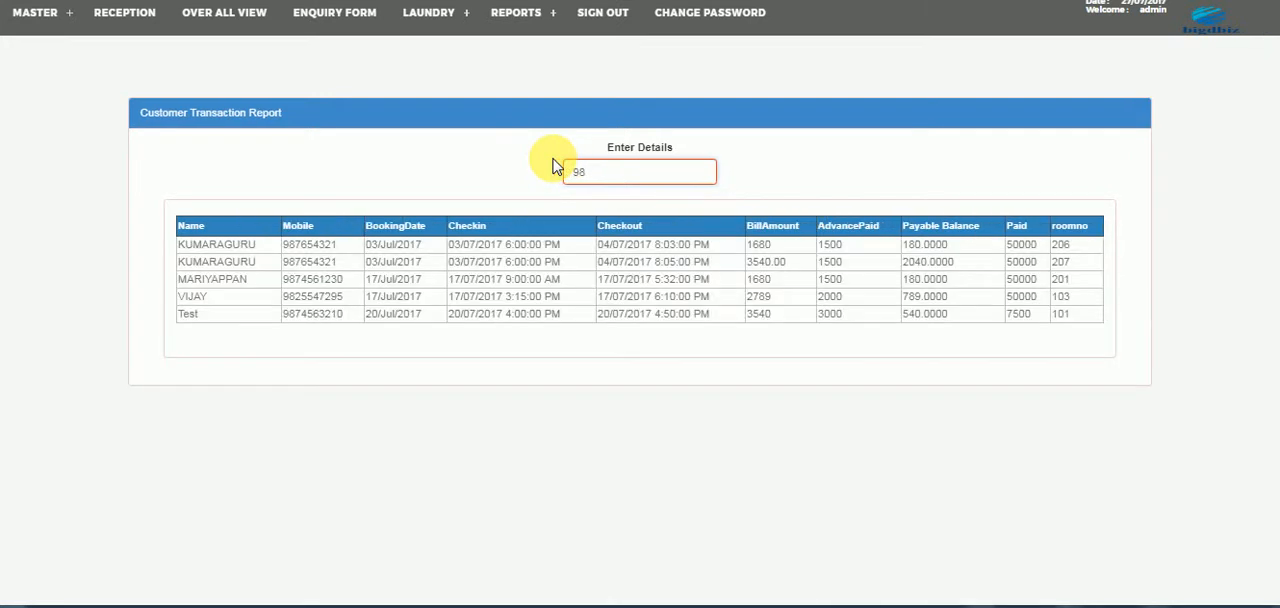
- Open the monthly report and look through the month and year choices of its booking calendar
{"action": "left_click", "coordinate": [515, 12]}
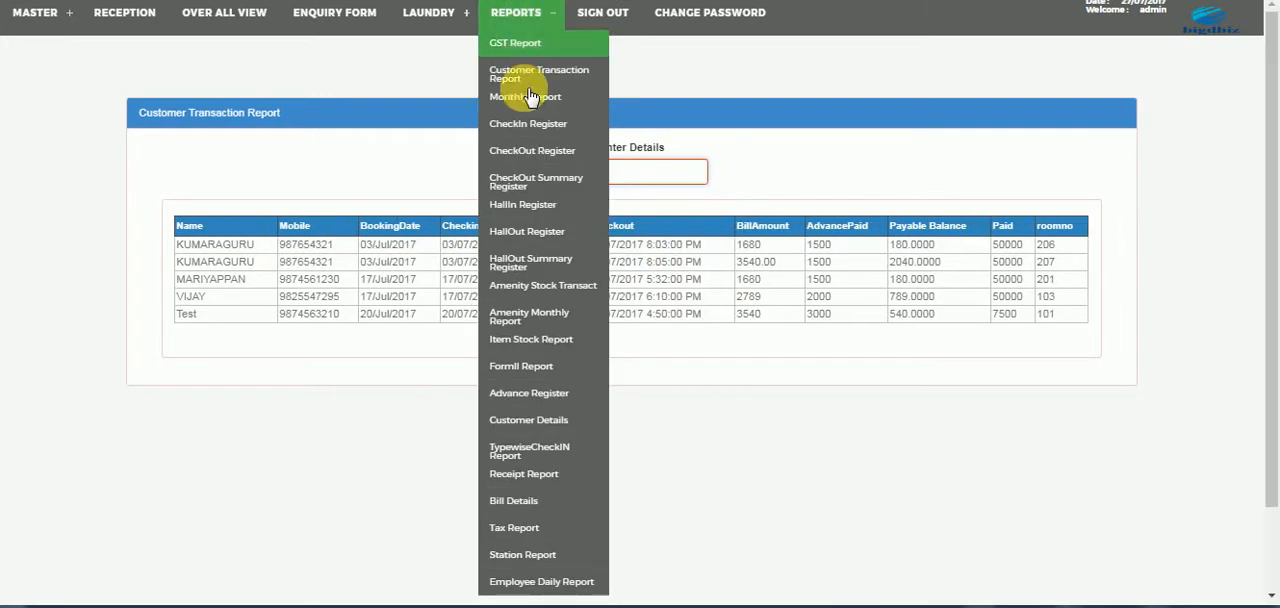
{"action": "left_click", "coordinate": [526, 104]}
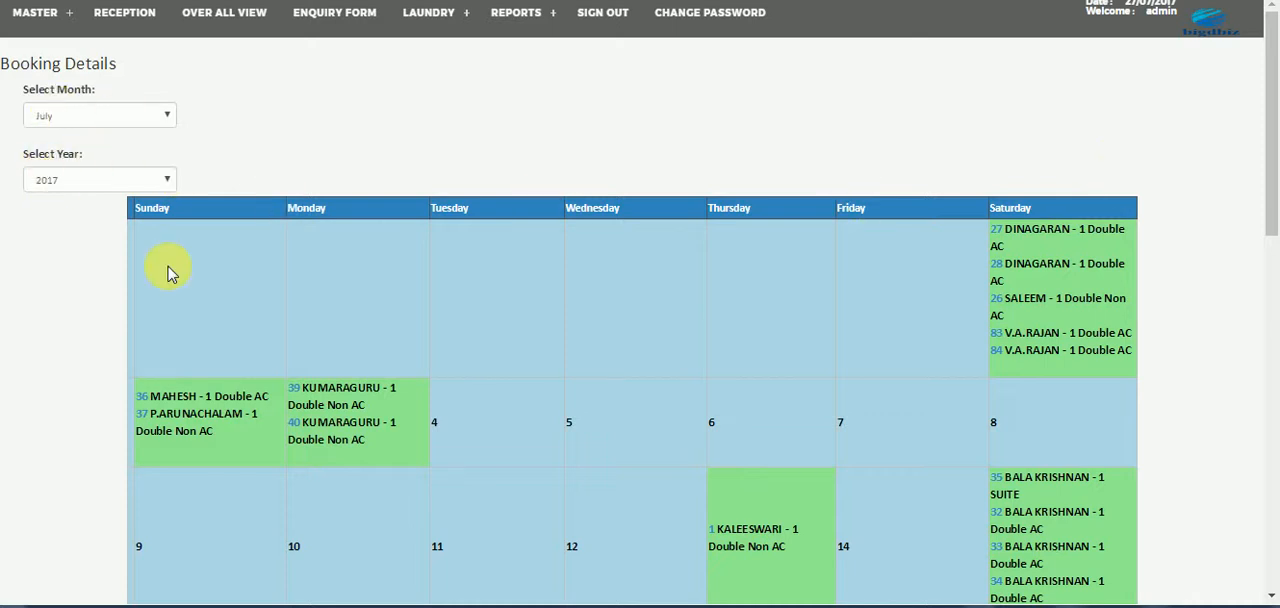
{"action": "left_click", "coordinate": [141, 120]}
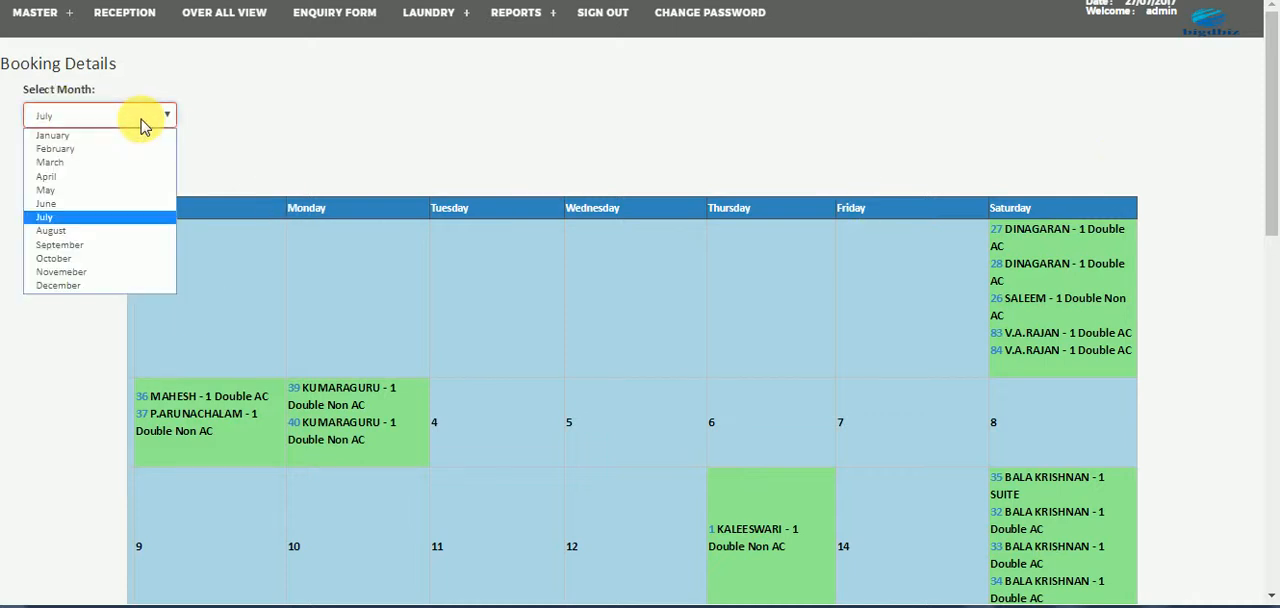
{"action": "left_click", "coordinate": [226, 148]}
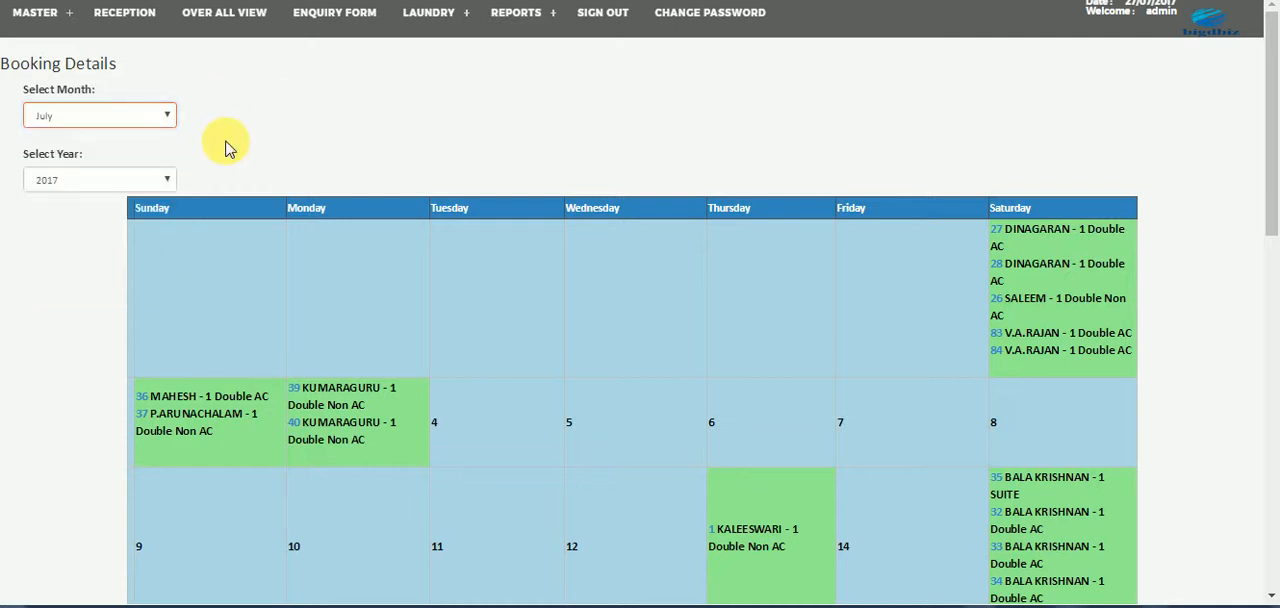
{"action": "left_click", "coordinate": [168, 180]}
{"action": "left_click", "coordinate": [265, 132]}
{"action": "left_click", "coordinate": [265, 133]}
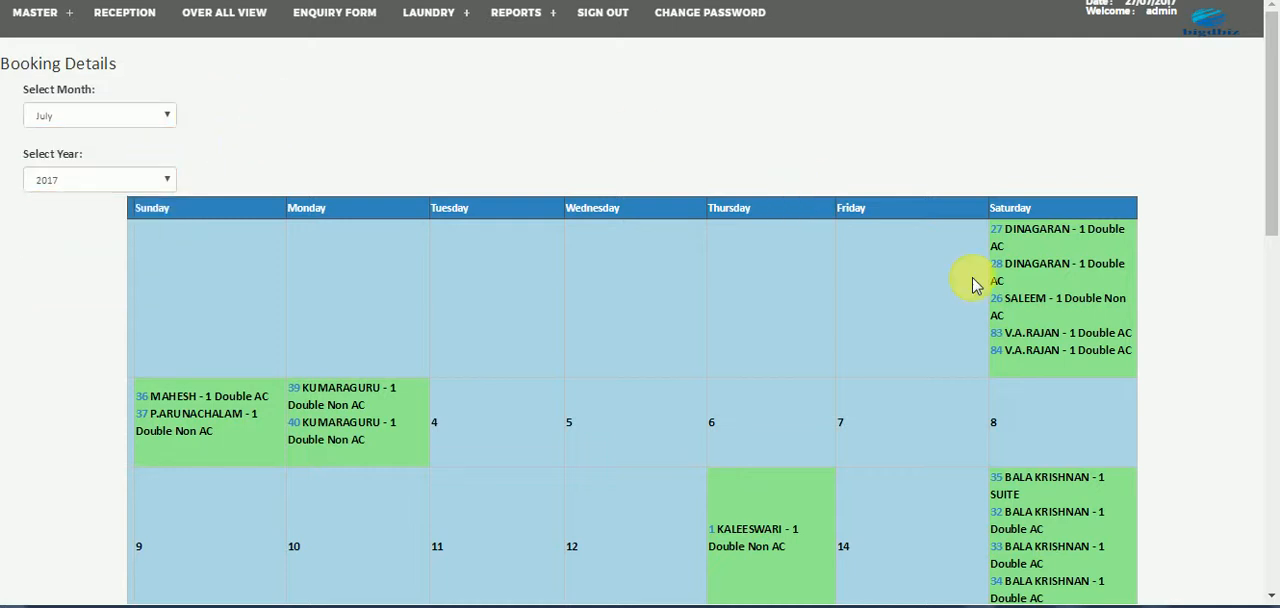
- View the details of the first booking on the first Saturday of July 2017 and return to the booking calendar
{"action": "left_click", "coordinate": [1003, 236]}
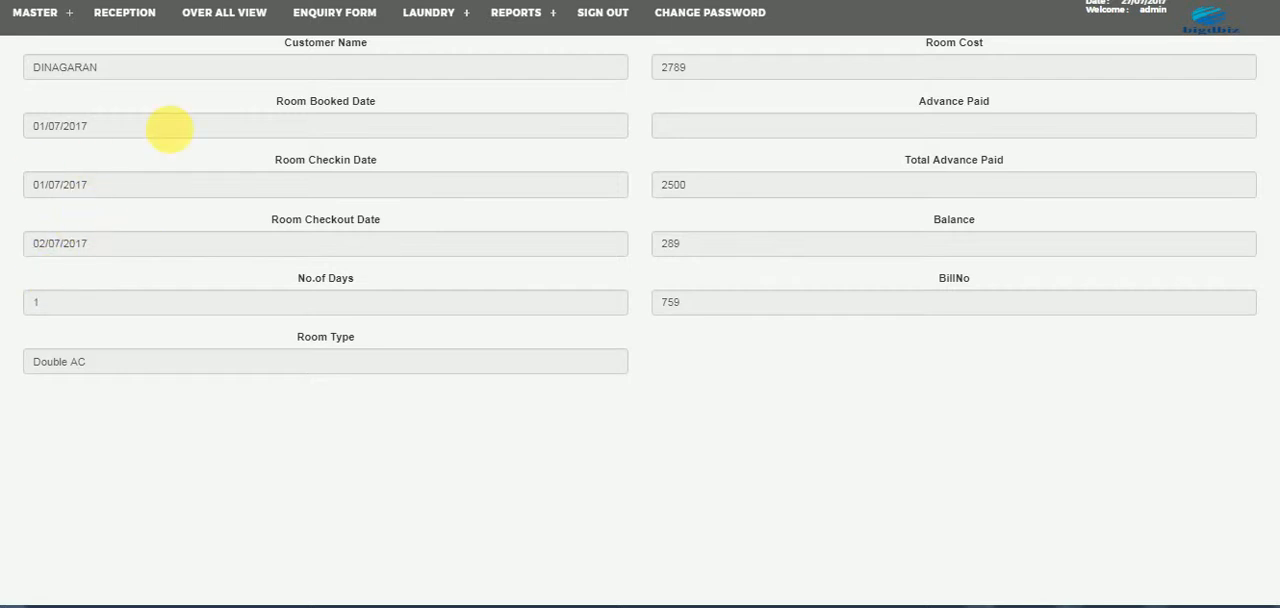
{"action": "mouse_move", "coordinate": [477, 18]}
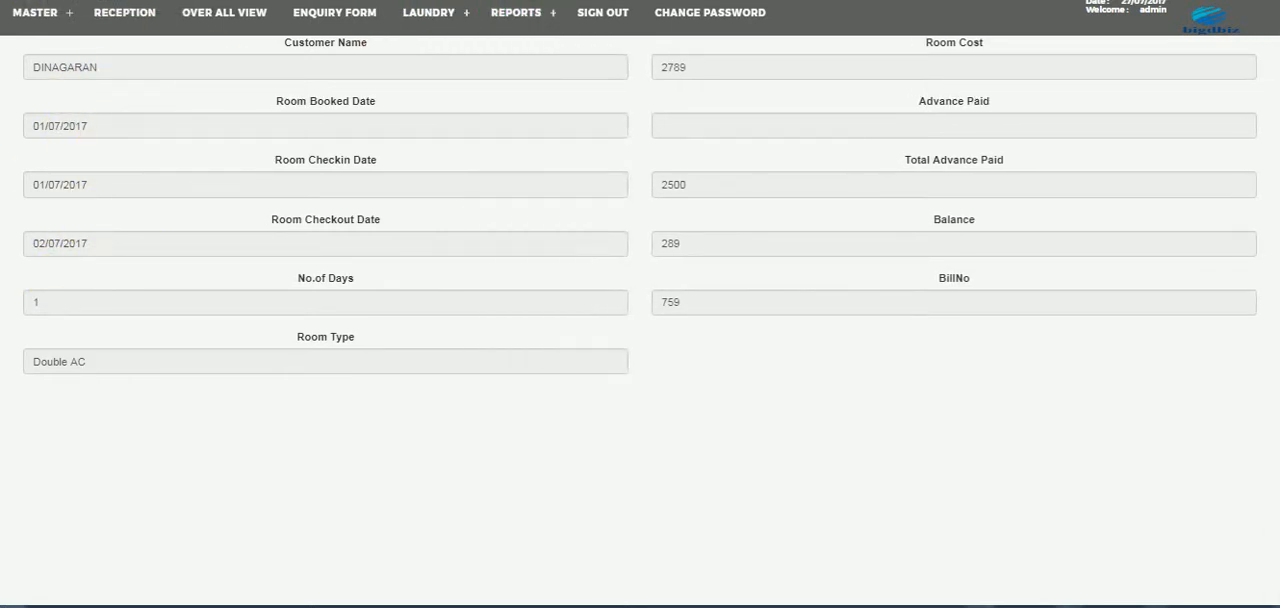
{"action": "key", "text": "alt+Left"}
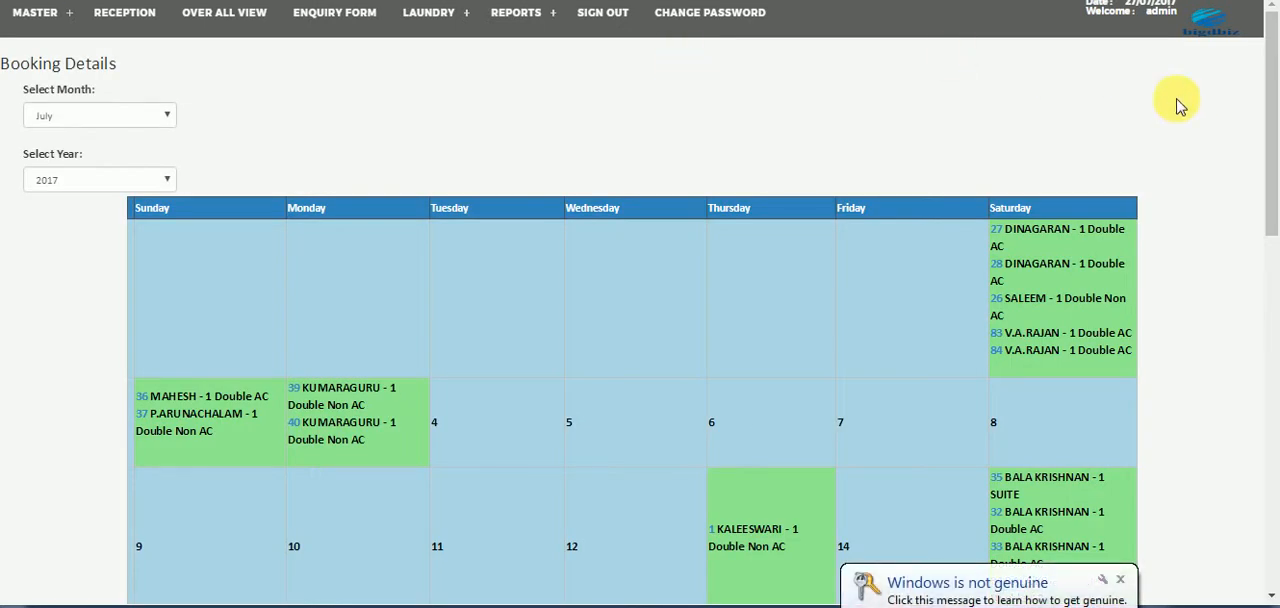
{"action": "mouse_move", "coordinate": [1272, 95]}
{"action": "left_mouse_down"}
{"action": "mouse_move", "coordinate": [1268, 270]}
{"action": "mouse_move", "coordinate": [1260, 120]}
{"action": "mouse_move", "coordinate": [1263, 320]}
{"action": "mouse_move", "coordinate": [1270, 76]}
{"action": "left_mouse_up"}
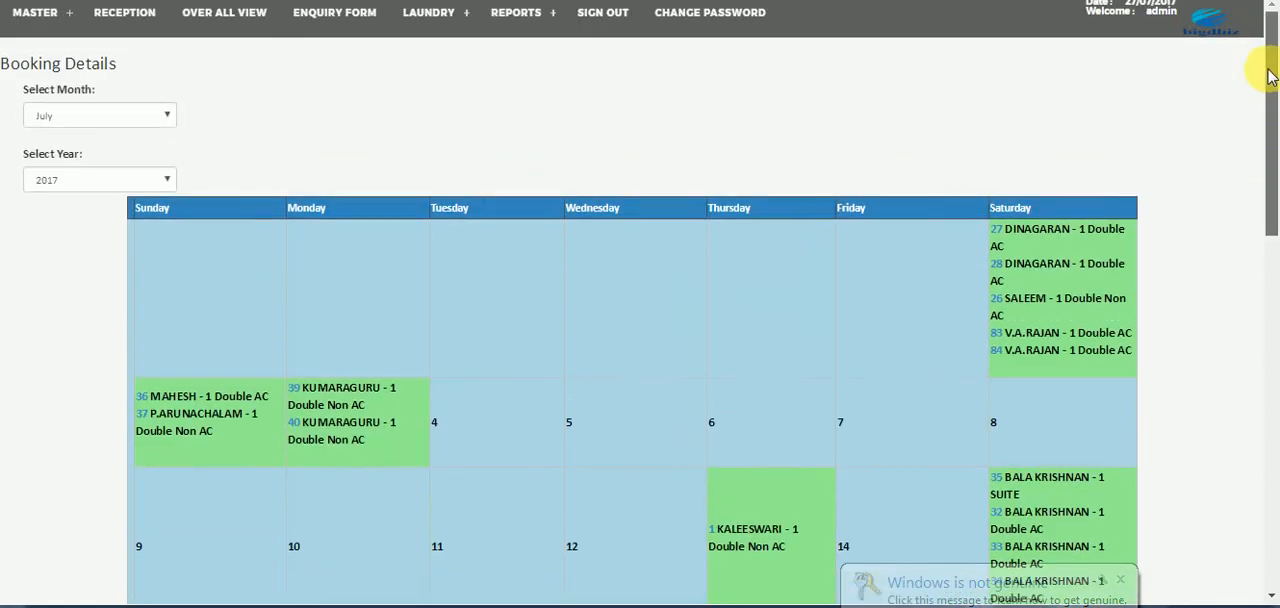
- Open the check-in register and generate its report for Double Non AC rooms and for SUITE rooms
{"action": "left_click", "coordinate": [532, 14]}
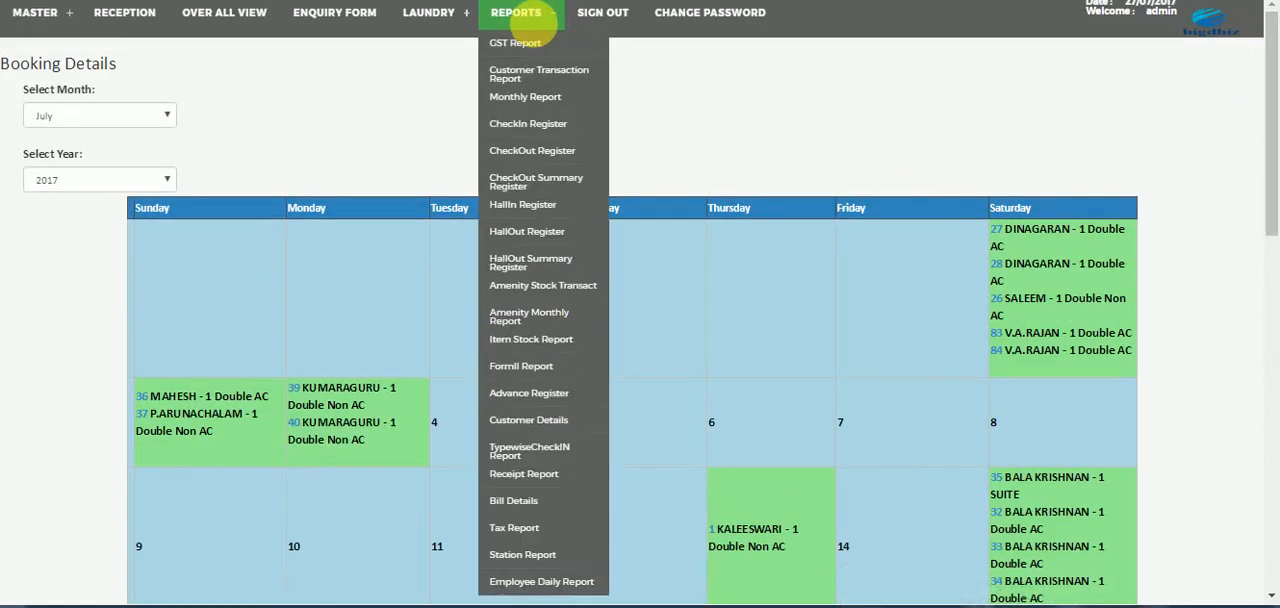
{"action": "left_click", "coordinate": [533, 122]}
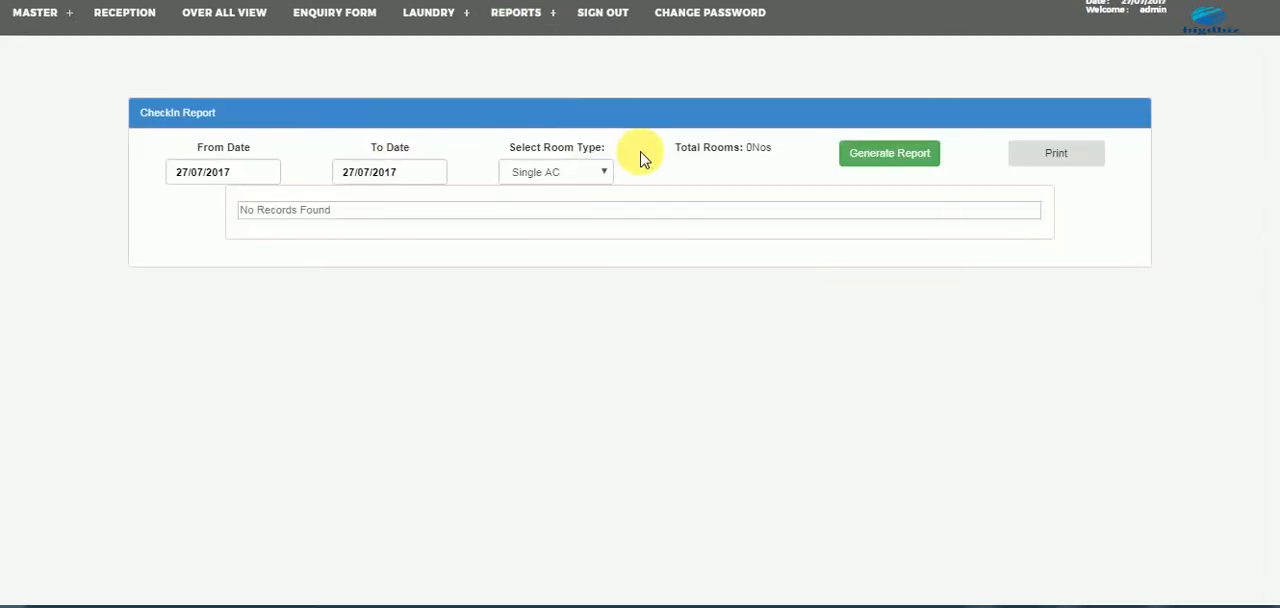
{"action": "left_click", "coordinate": [551, 173]}
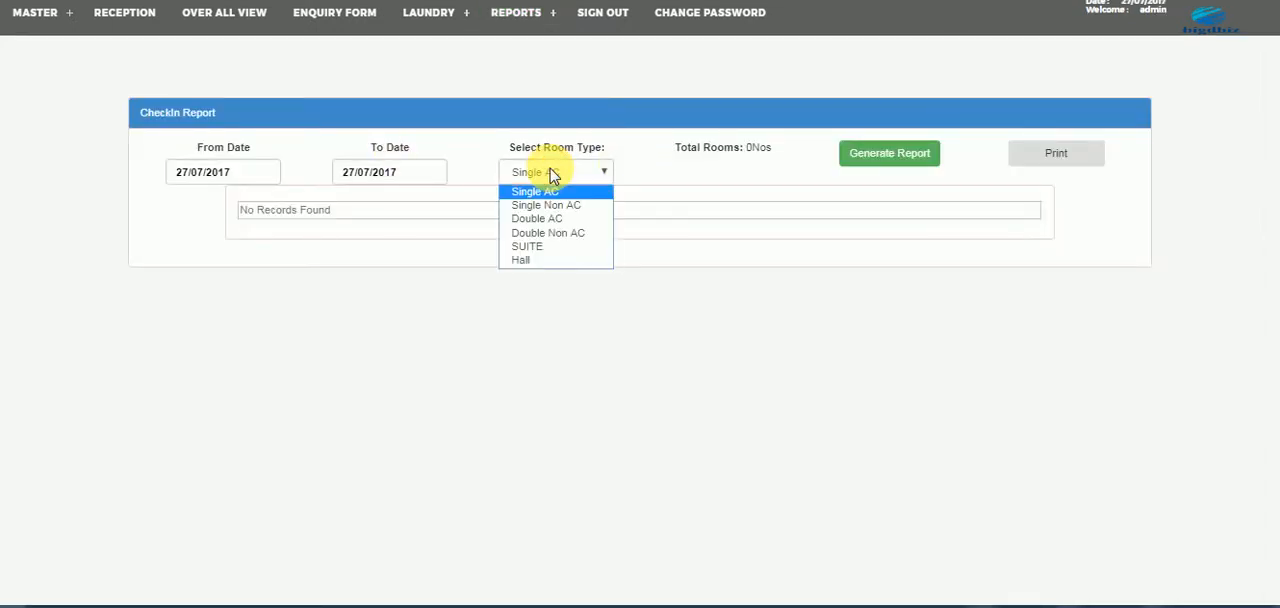
{"action": "left_click", "coordinate": [545, 237]}
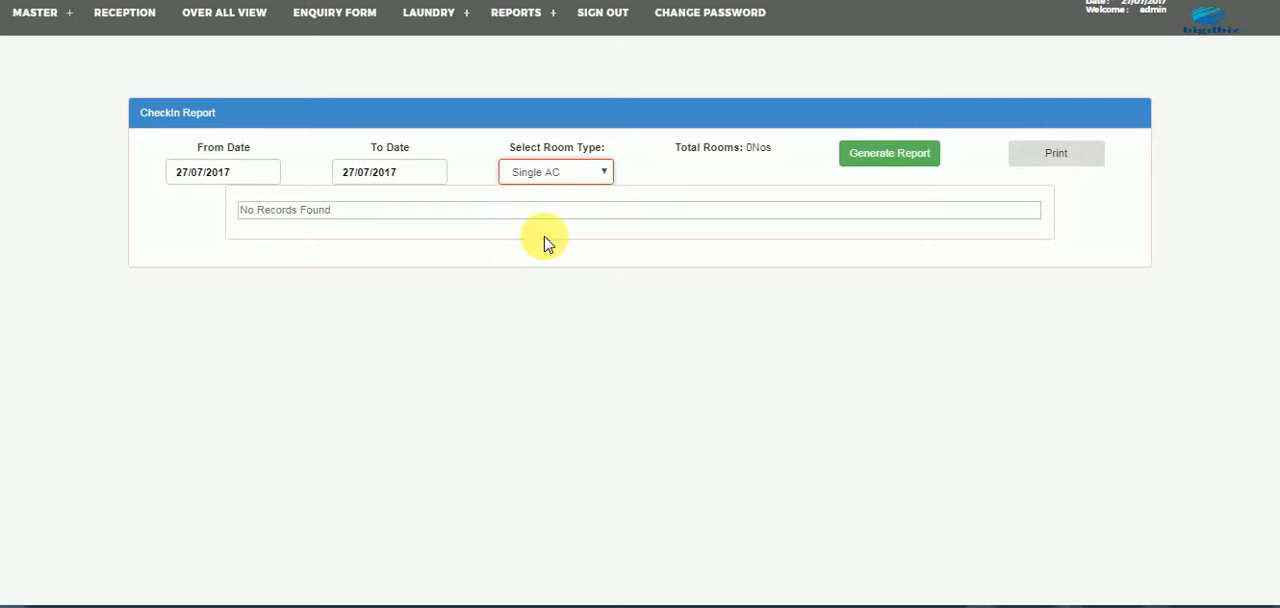
{"action": "left_click", "coordinate": [895, 158]}
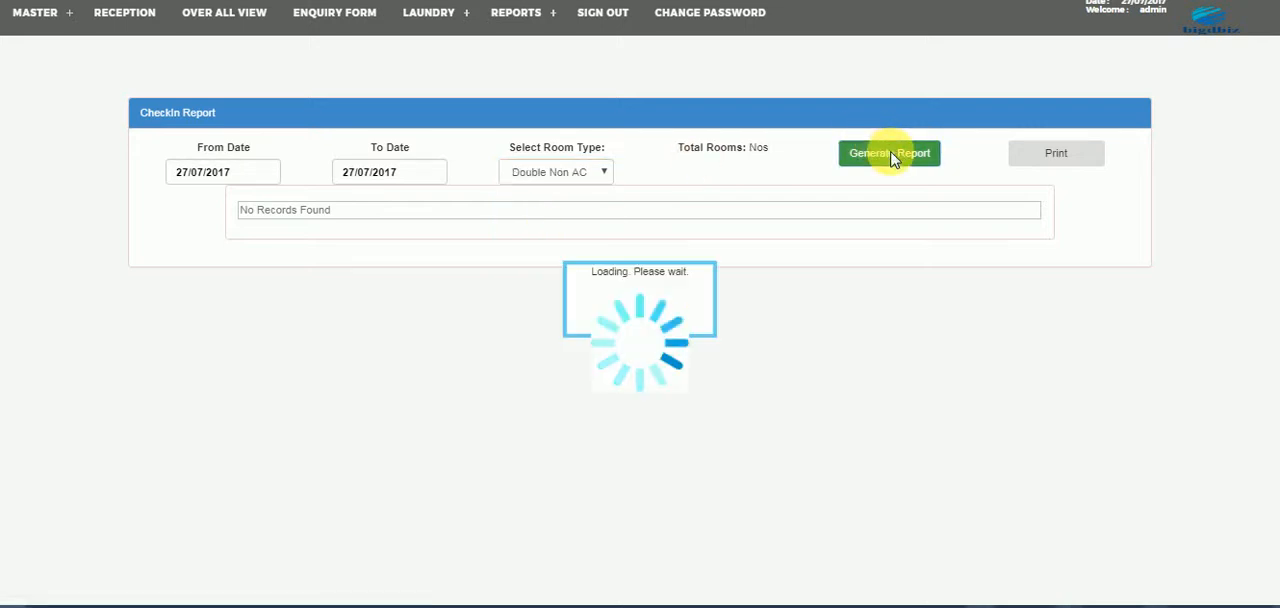
{"action": "left_click", "coordinate": [540, 176]}
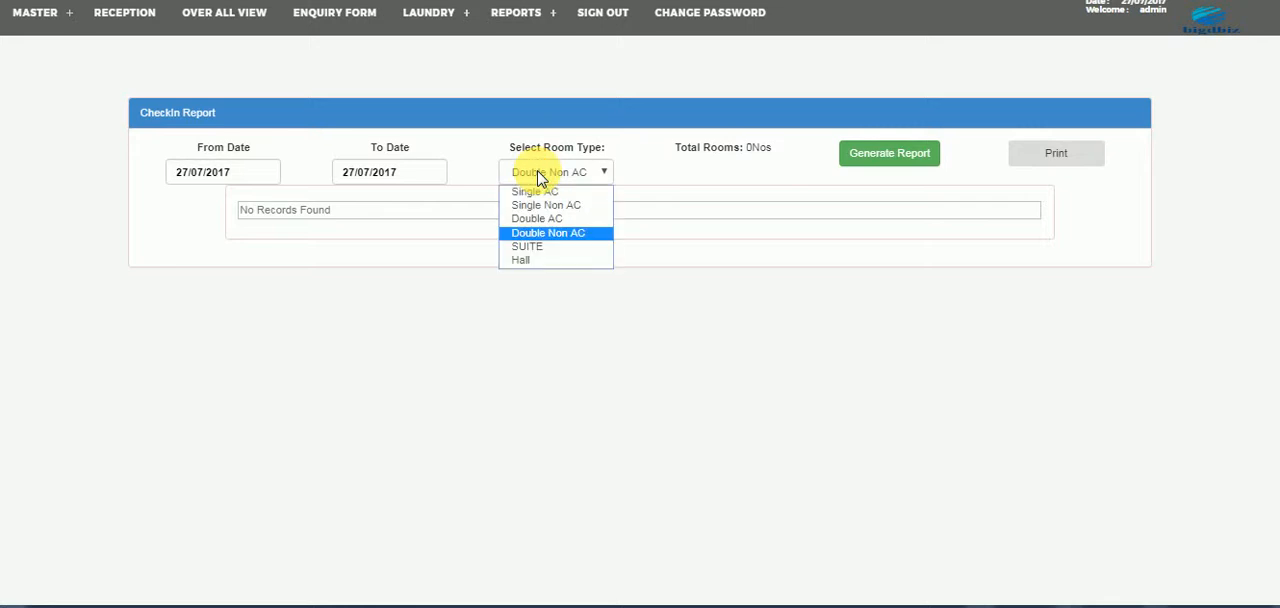
{"action": "left_click", "coordinate": [522, 247]}
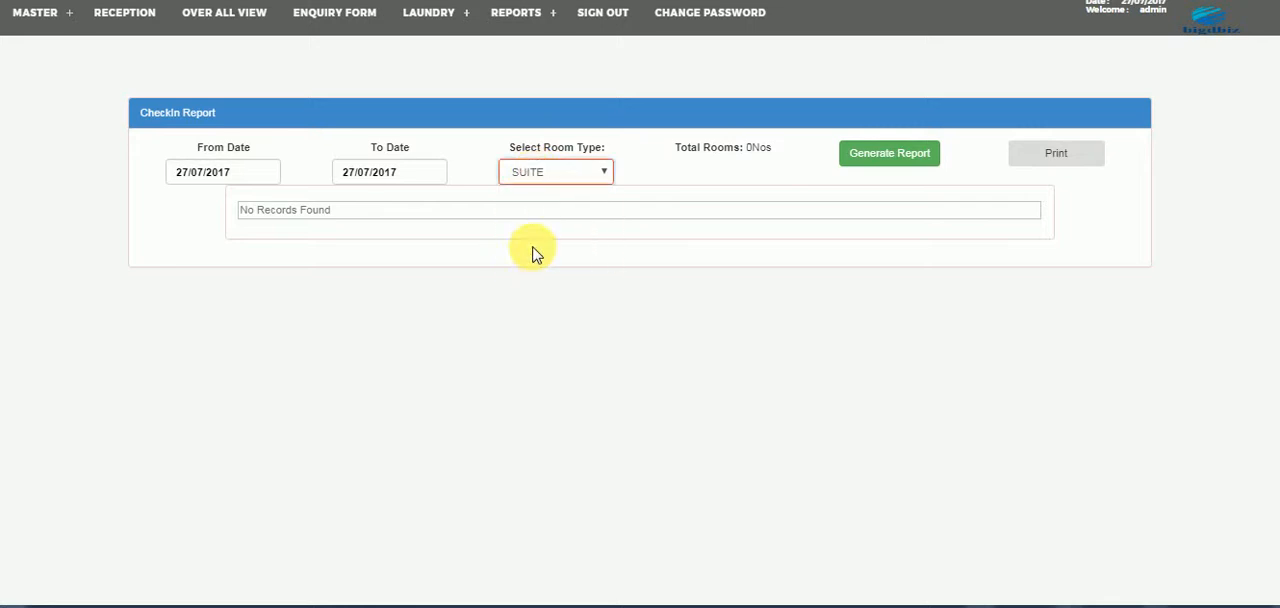
{"action": "left_click", "coordinate": [886, 166]}
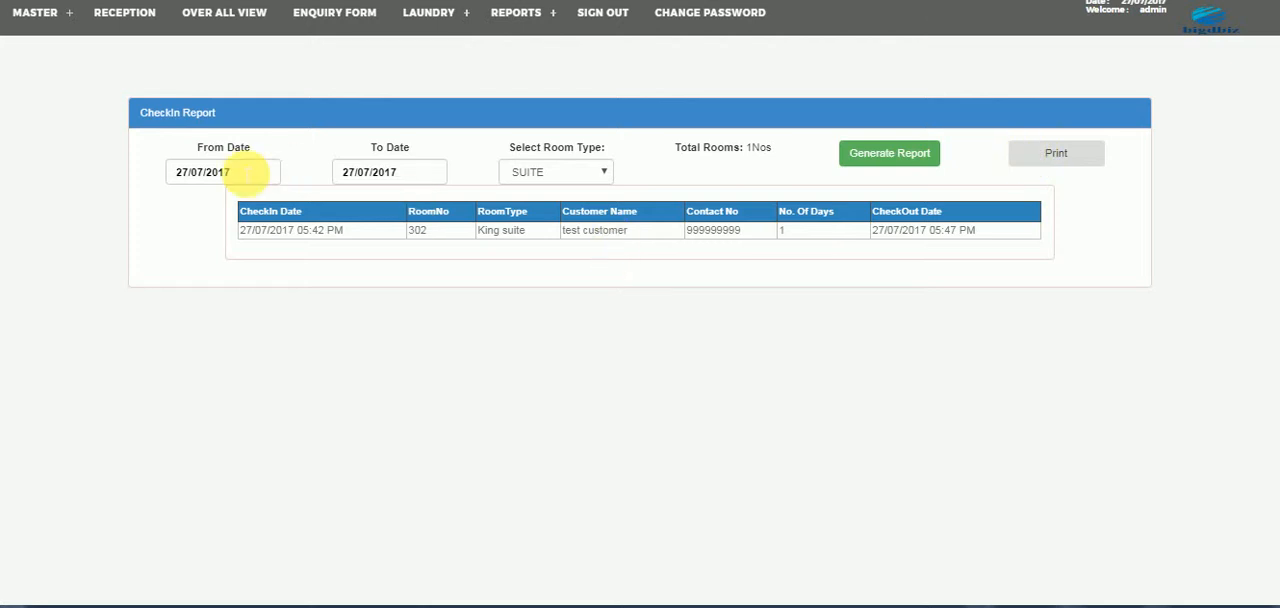
- Set the check-in report's start date to 01/07/2017 and generate it for SUITE and for Single Non AC rooms
{"action": "left_click", "coordinate": [245, 172]}
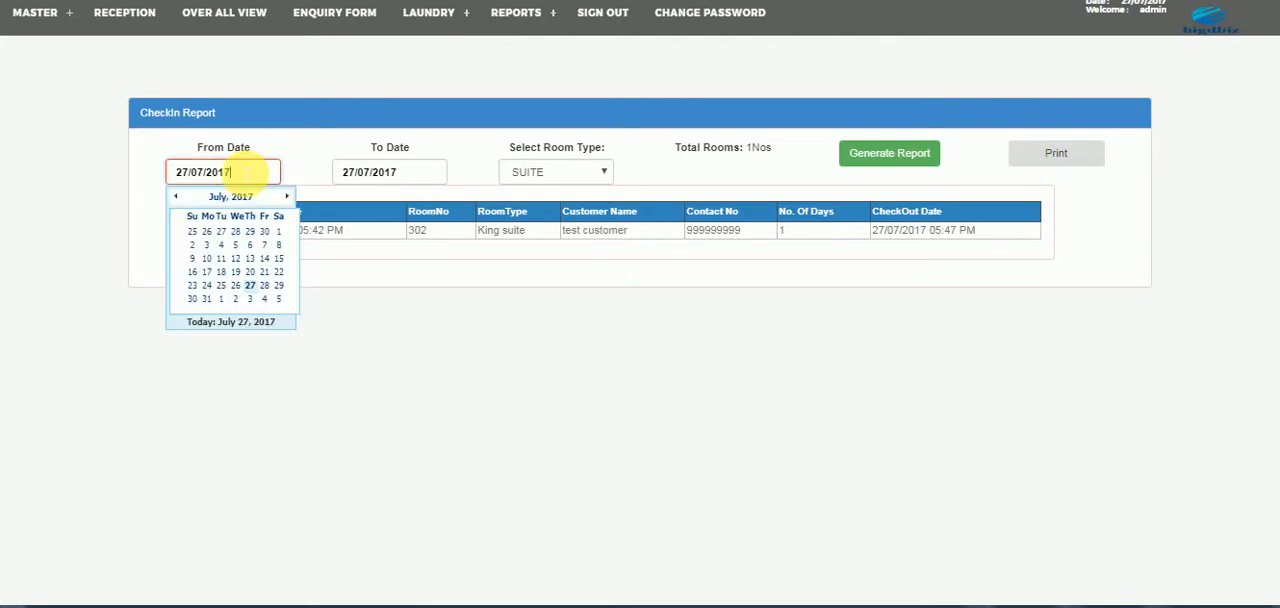
{"action": "left_click", "coordinate": [280, 233]}
{"action": "left_click", "coordinate": [870, 165]}
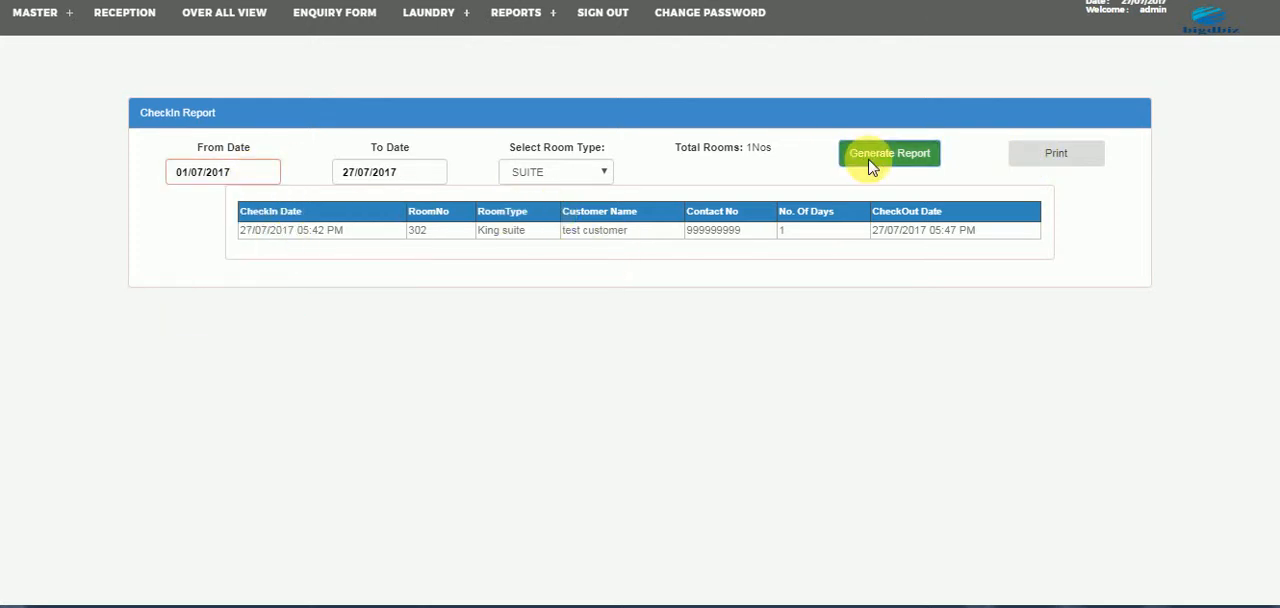
{"action": "left_click", "coordinate": [562, 172]}
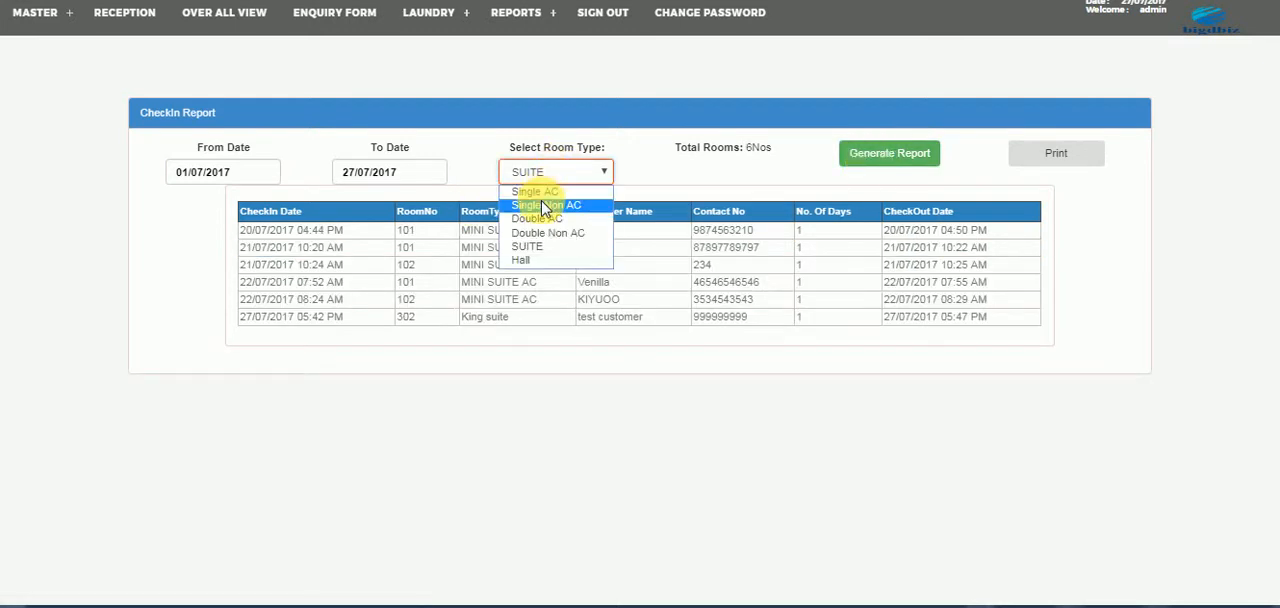
{"action": "left_click", "coordinate": [540, 205]}
{"action": "left_click", "coordinate": [857, 152]}
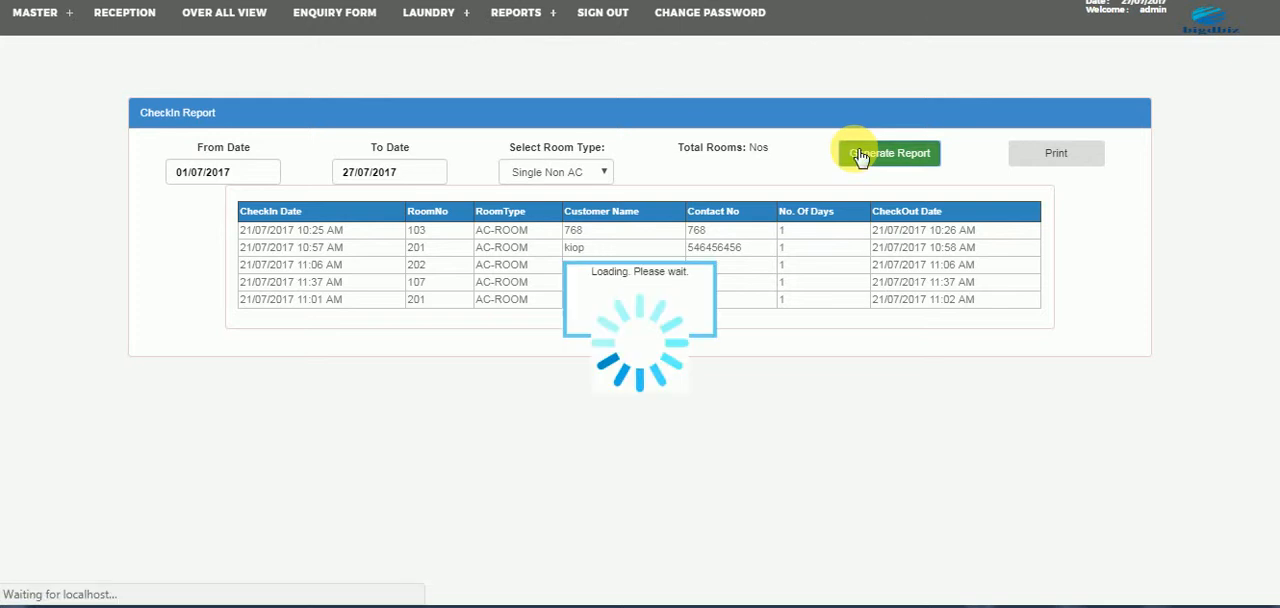
- Open the checkout register, switch its search type from Datewise to Invoice and look through the room types
{"action": "left_click", "coordinate": [510, 22]}
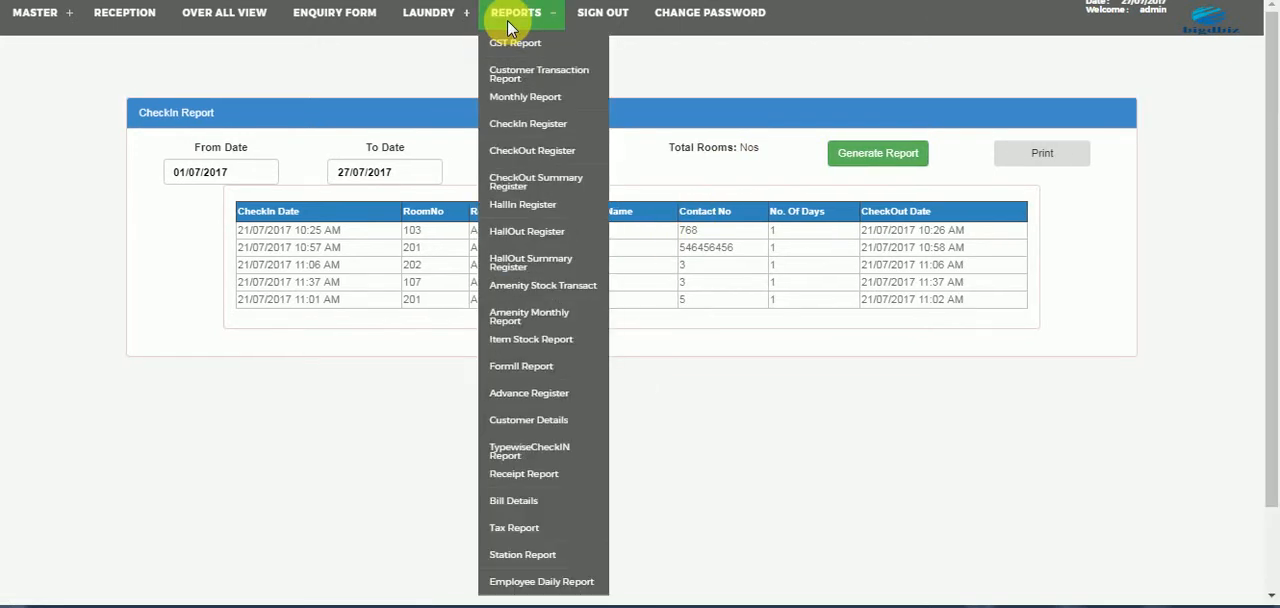
{"action": "left_click", "coordinate": [537, 160]}
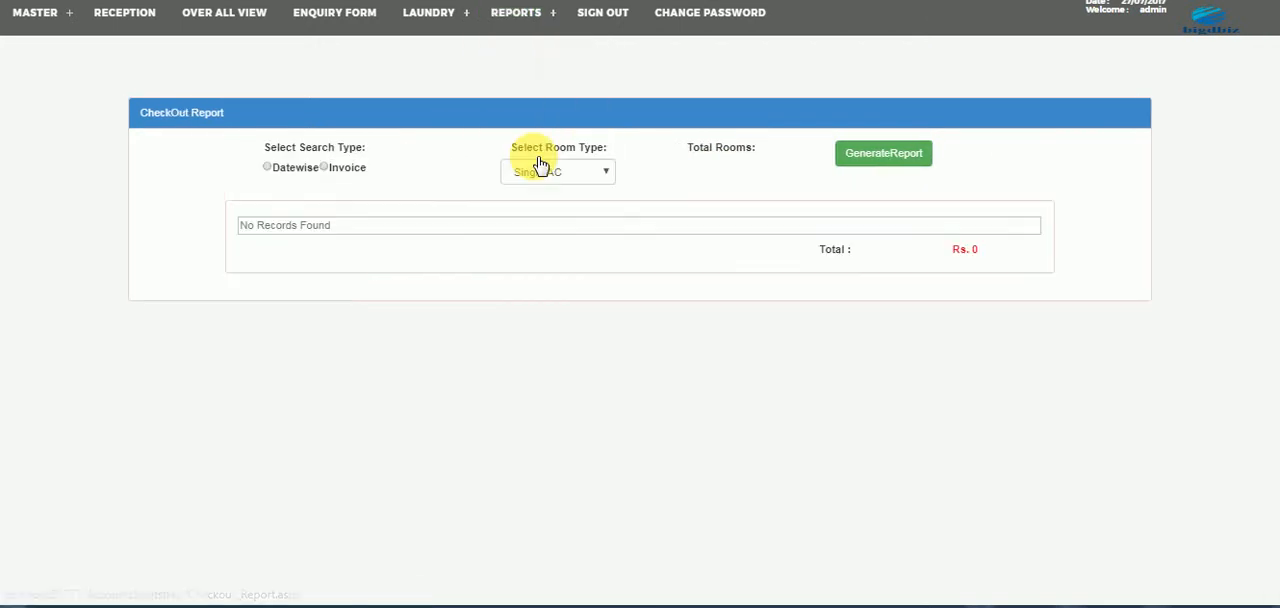
{"action": "left_click", "coordinate": [286, 172]}
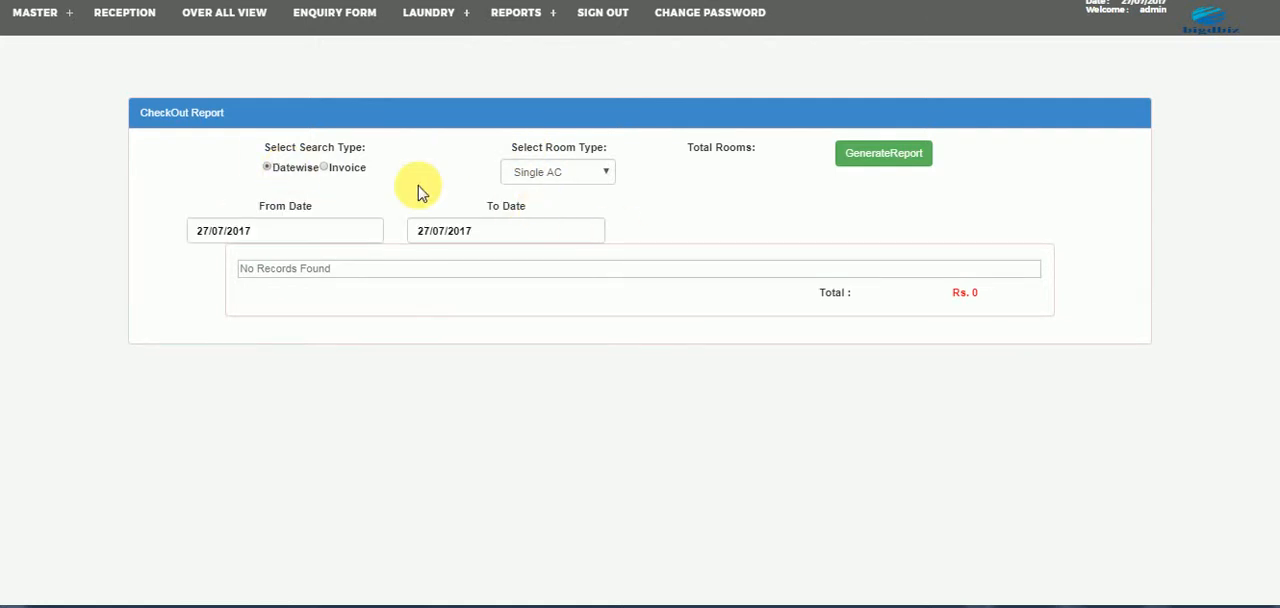
{"action": "left_click", "coordinate": [347, 172]}
{"action": "left_click", "coordinate": [585, 177]}
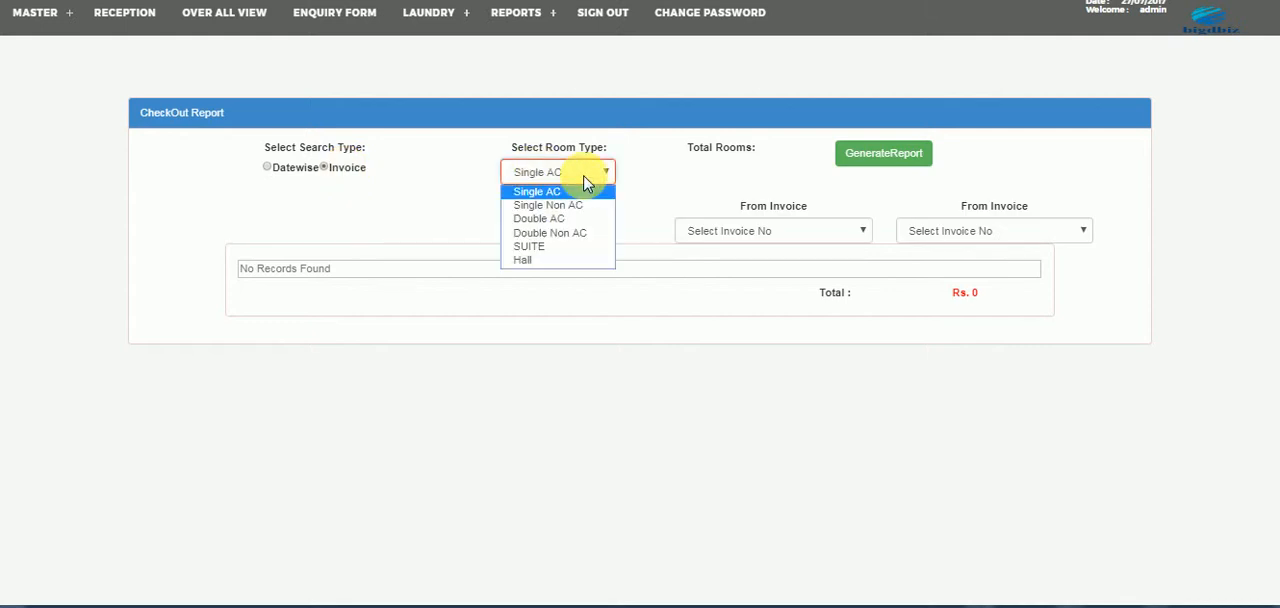
- Set the checkout report's invoice range from 7 to 13
{"action": "left_click", "coordinate": [722, 236]}
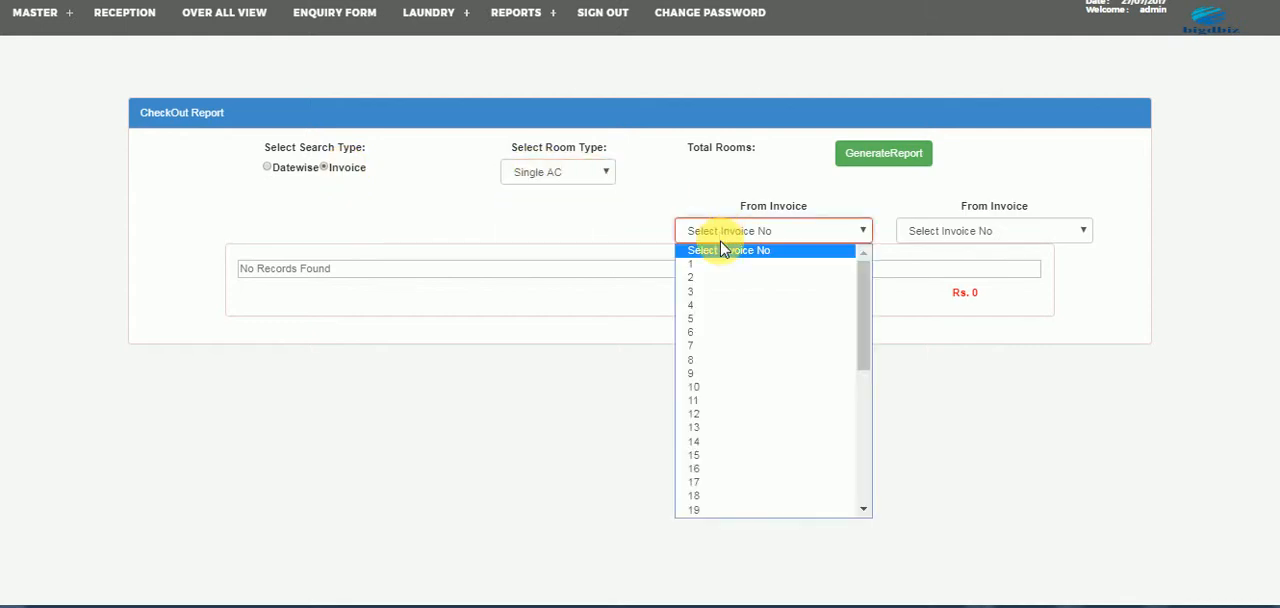
{"action": "left_click", "coordinate": [726, 346]}
{"action": "left_click", "coordinate": [955, 232]}
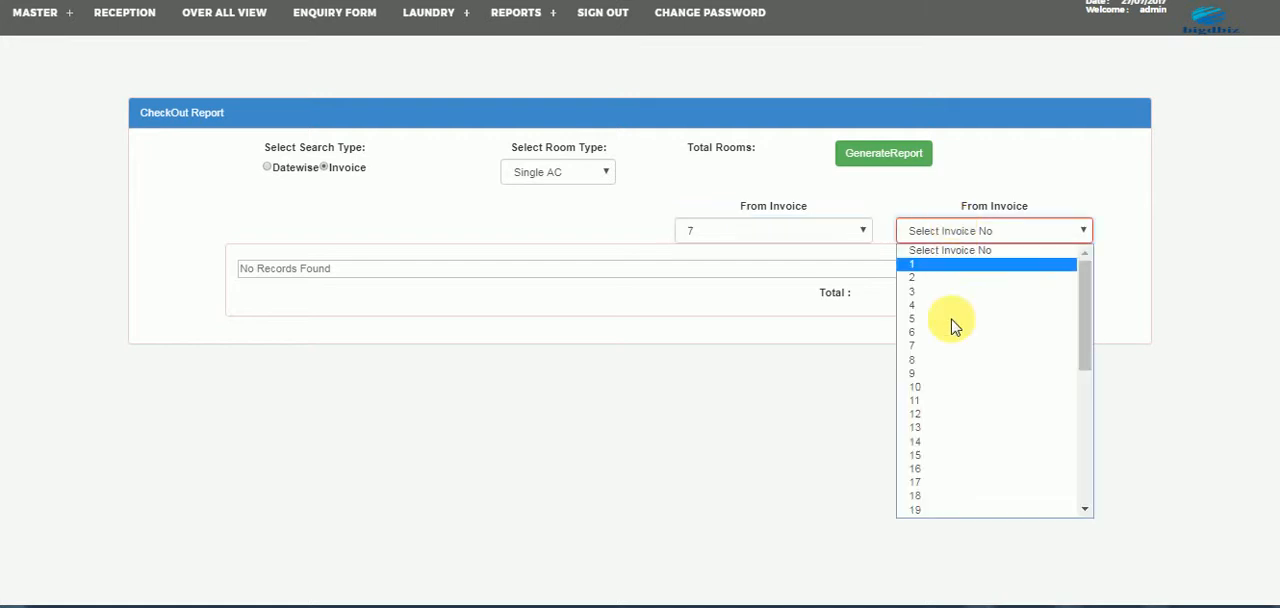
{"action": "left_click", "coordinate": [945, 430]}
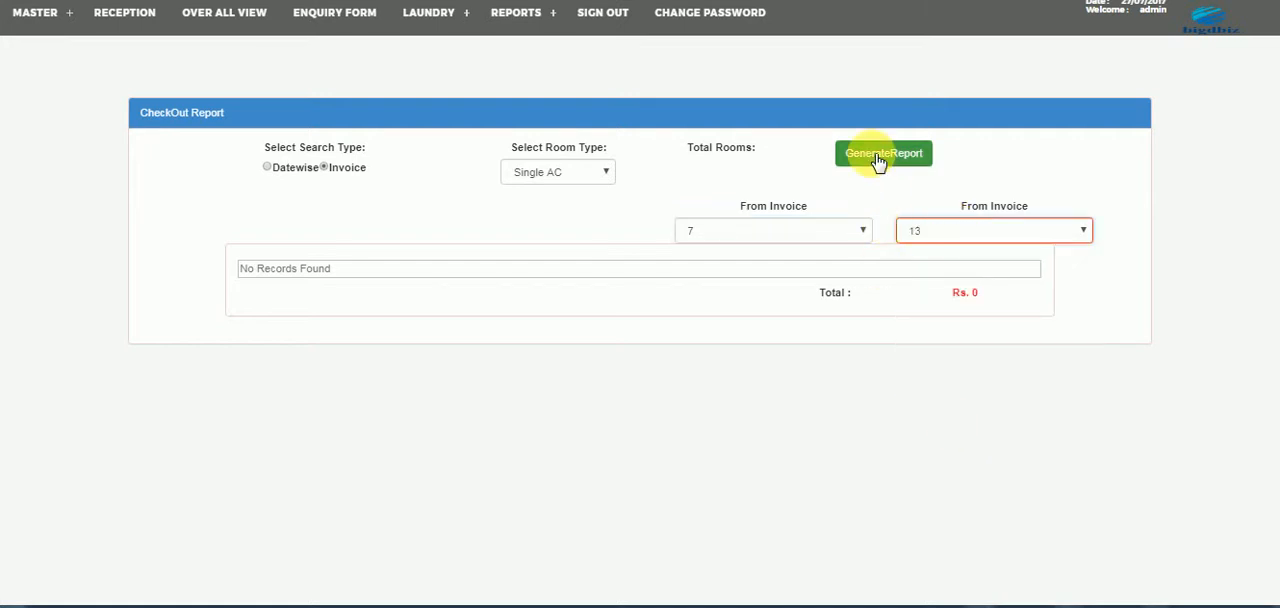
- Open the checkout summary register and the hall-in register
{"action": "left_click", "coordinate": [518, 16]}
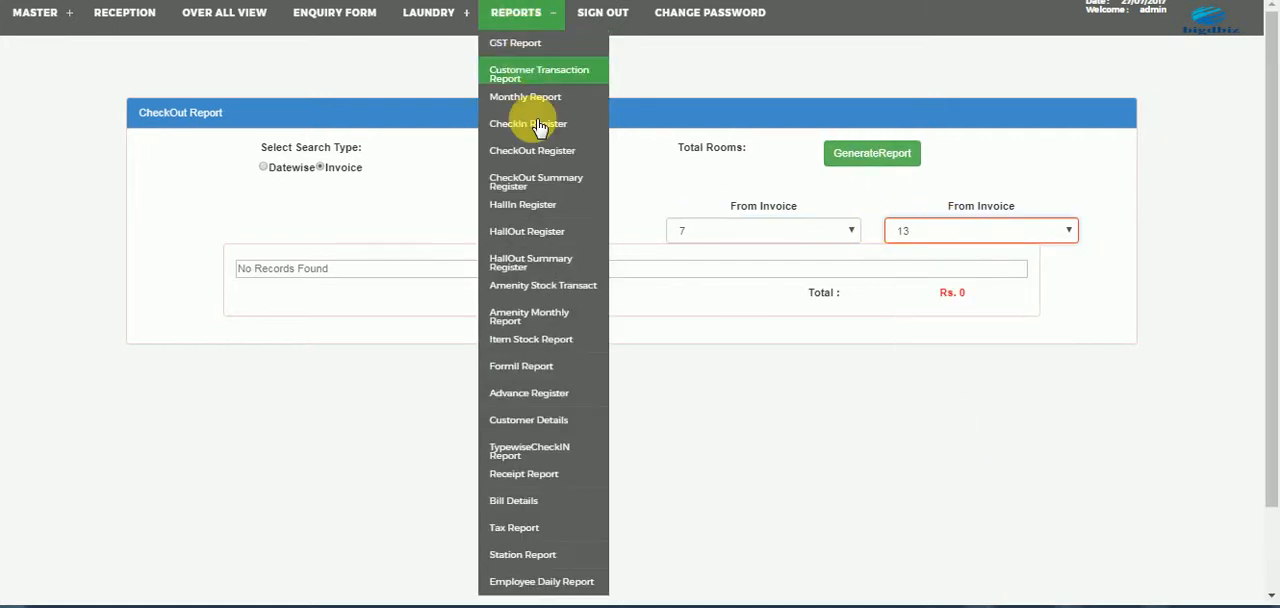
{"action": "left_click", "coordinate": [538, 181]}
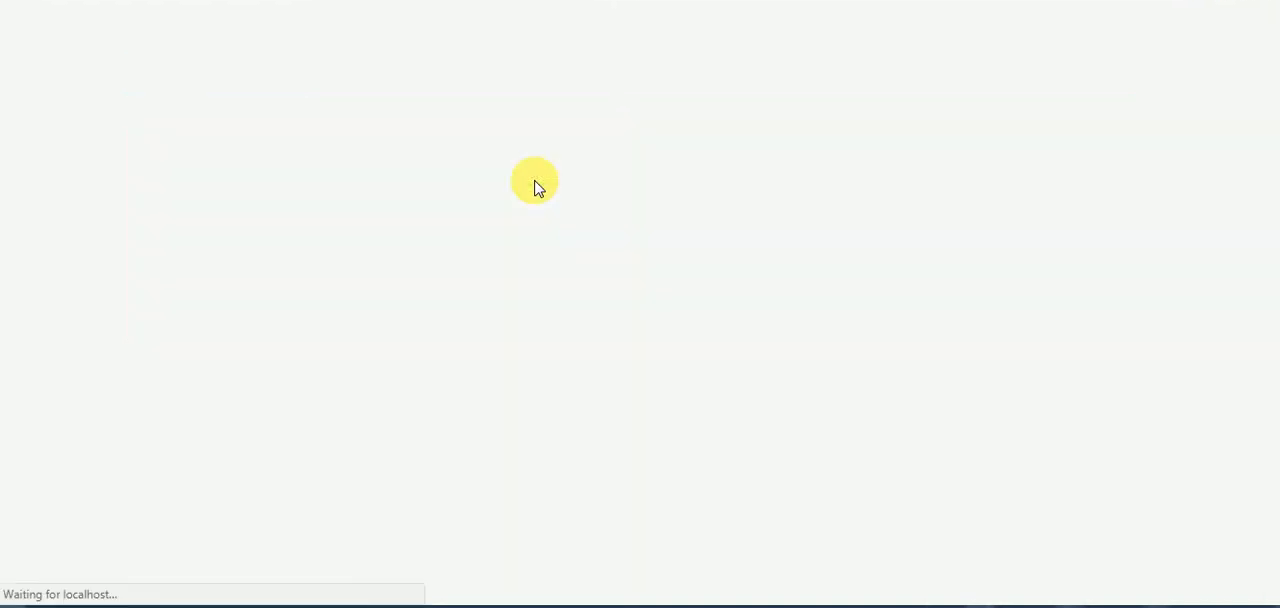
{"action": "left_click", "coordinate": [520, 14]}
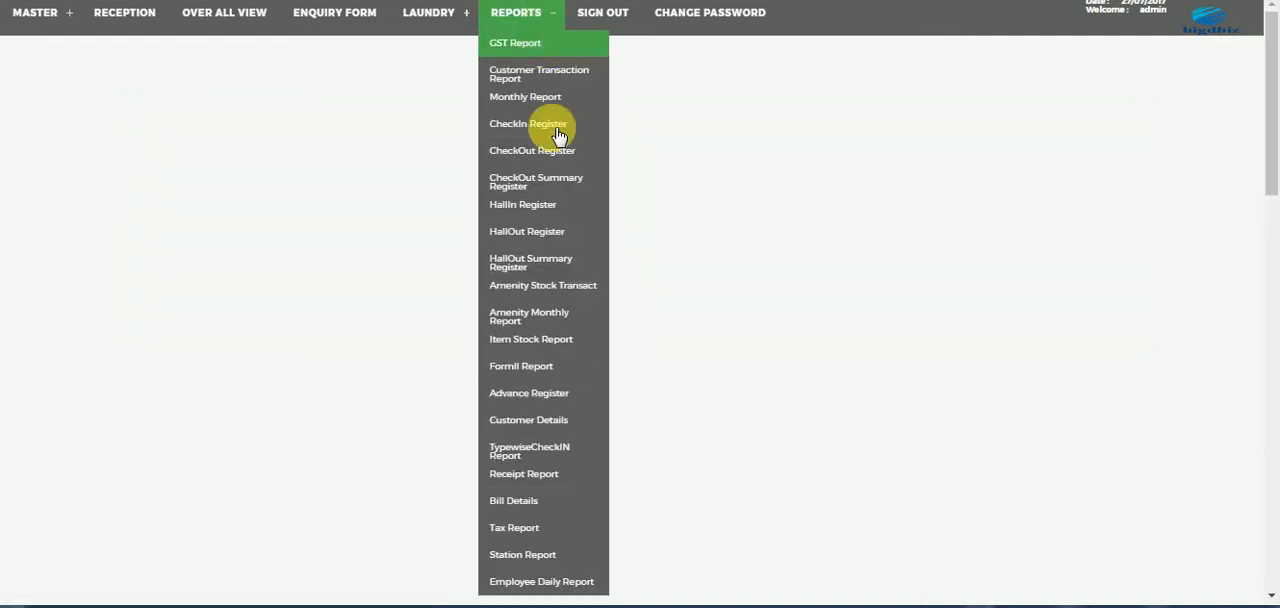
{"action": "left_click", "coordinate": [548, 207]}
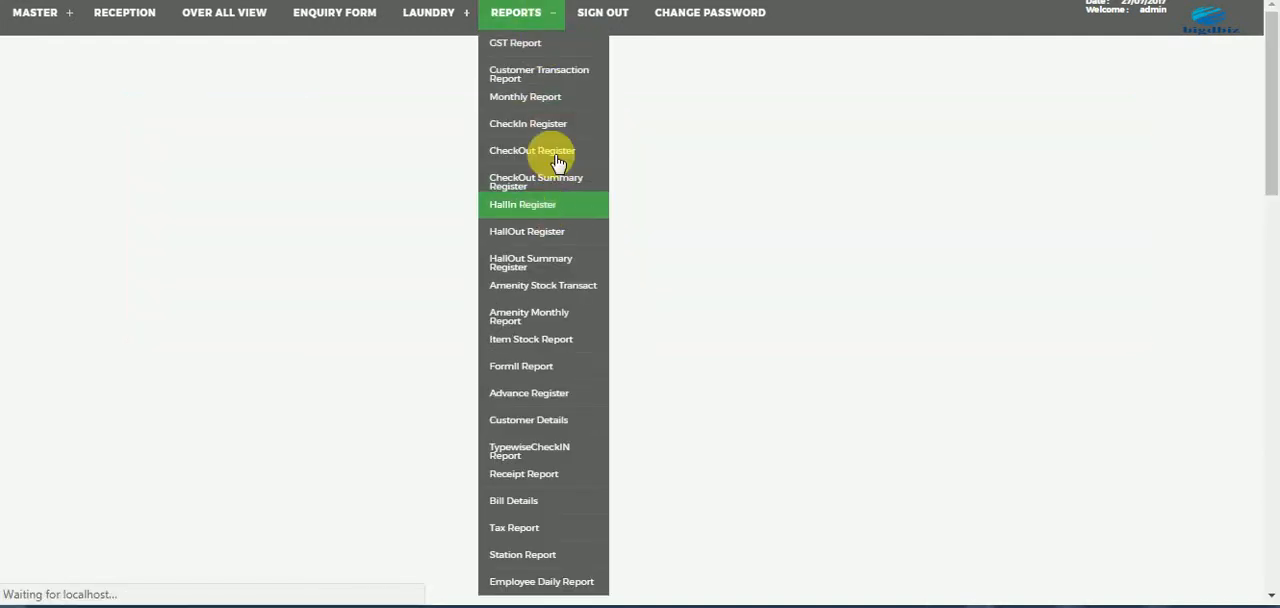
- Open the amenity stock transaction report and generate it for all items with the start date 01/07/2017
{"action": "left_click", "coordinate": [523, 12]}
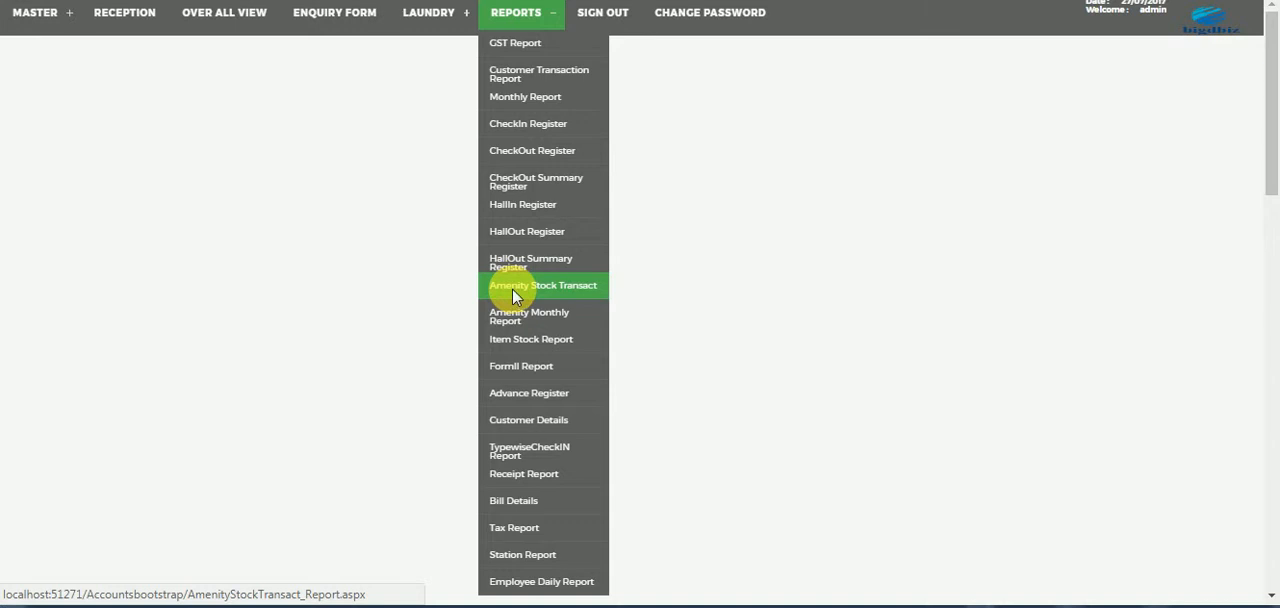
{"action": "left_click", "coordinate": [513, 296]}
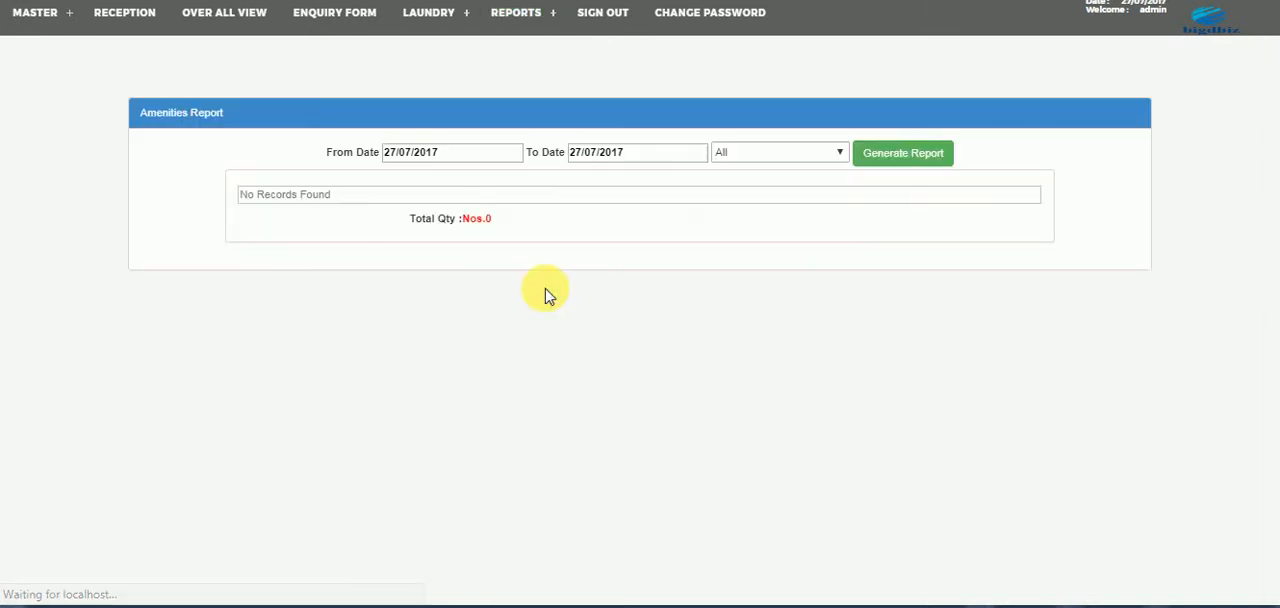
{"action": "left_click", "coordinate": [448, 156]}
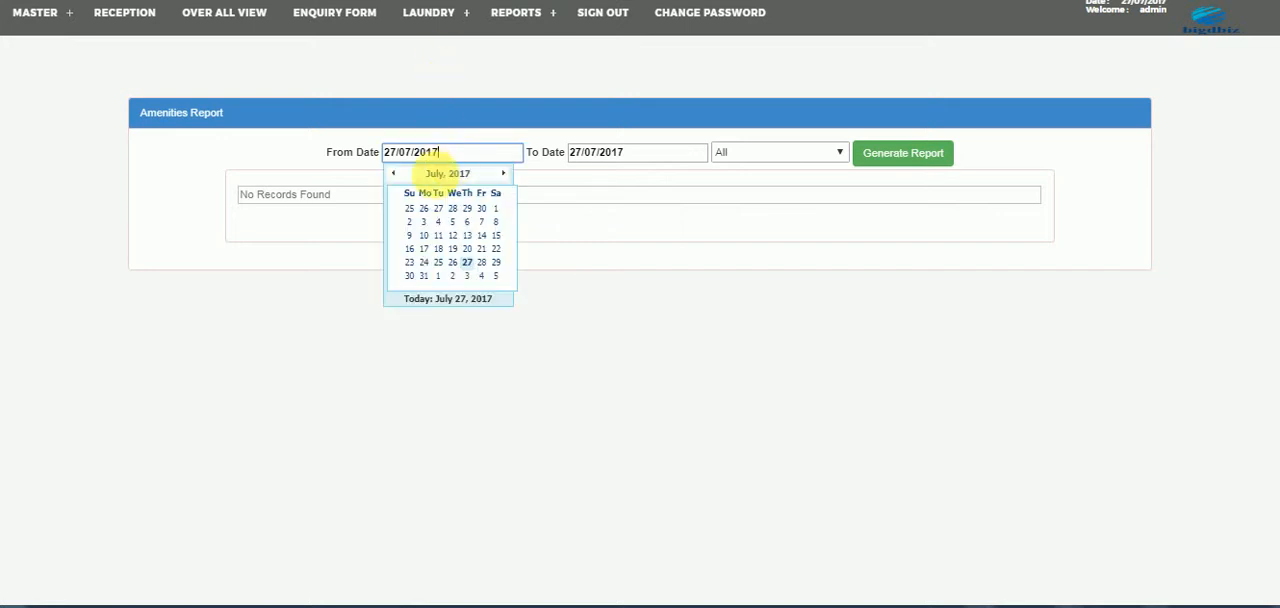
{"action": "left_click", "coordinate": [506, 210]}
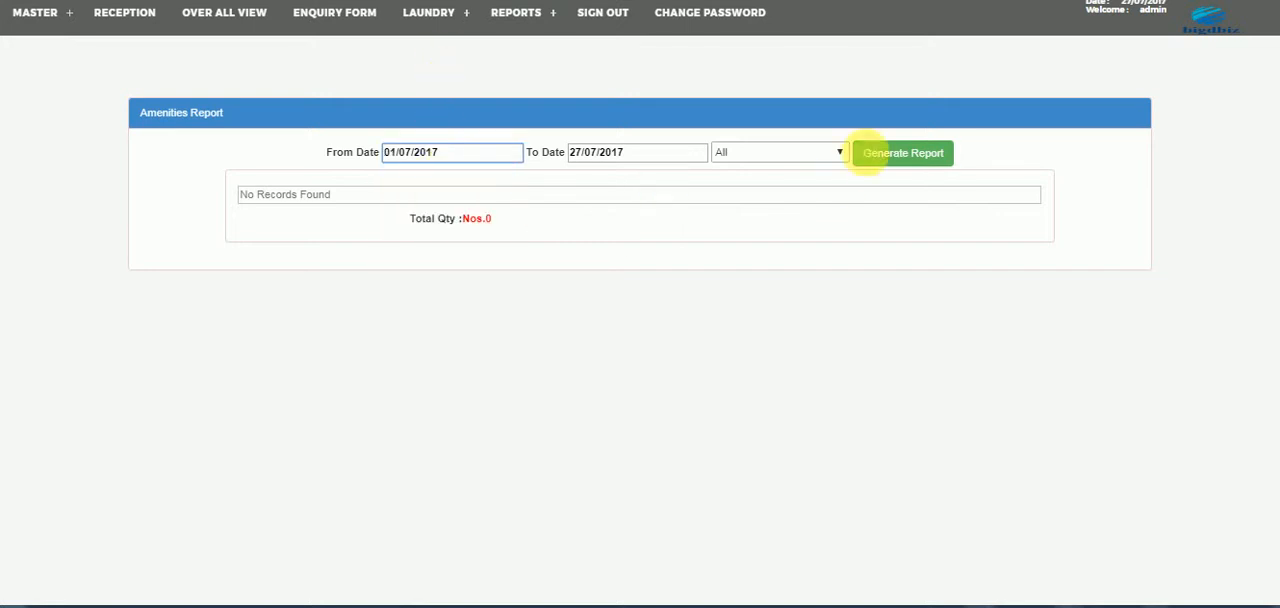
{"action": "left_click", "coordinate": [870, 160]}
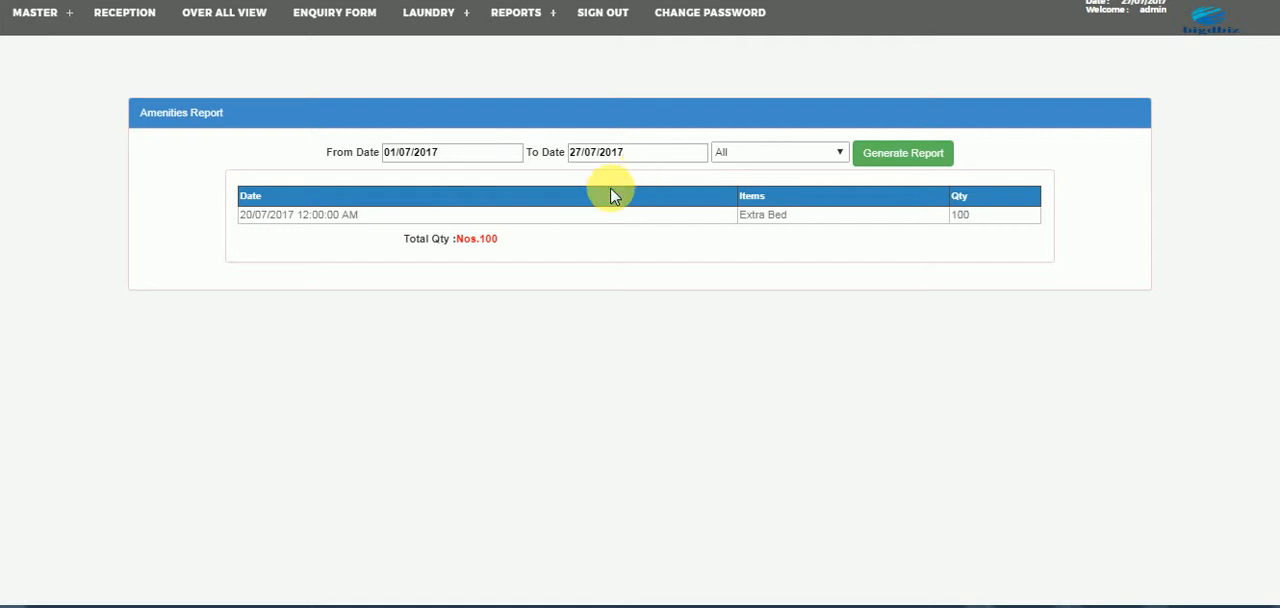
- View the amenity monthly report and the item stock report
{"action": "left_click", "coordinate": [515, 14]}
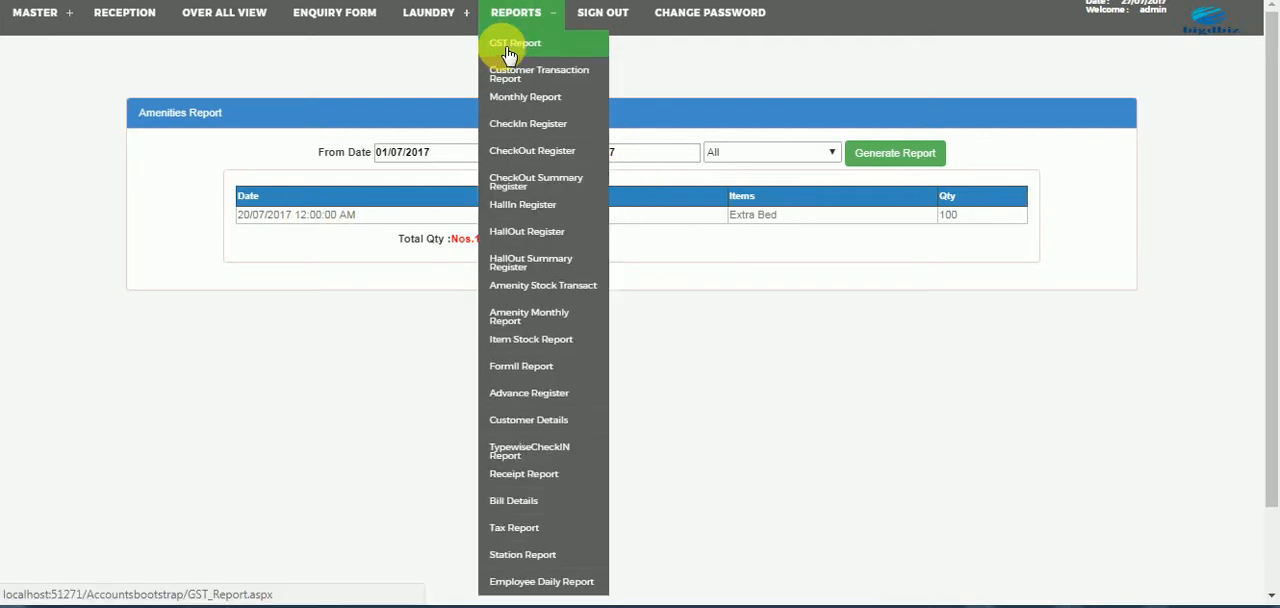
{"action": "left_click", "coordinate": [538, 328]}
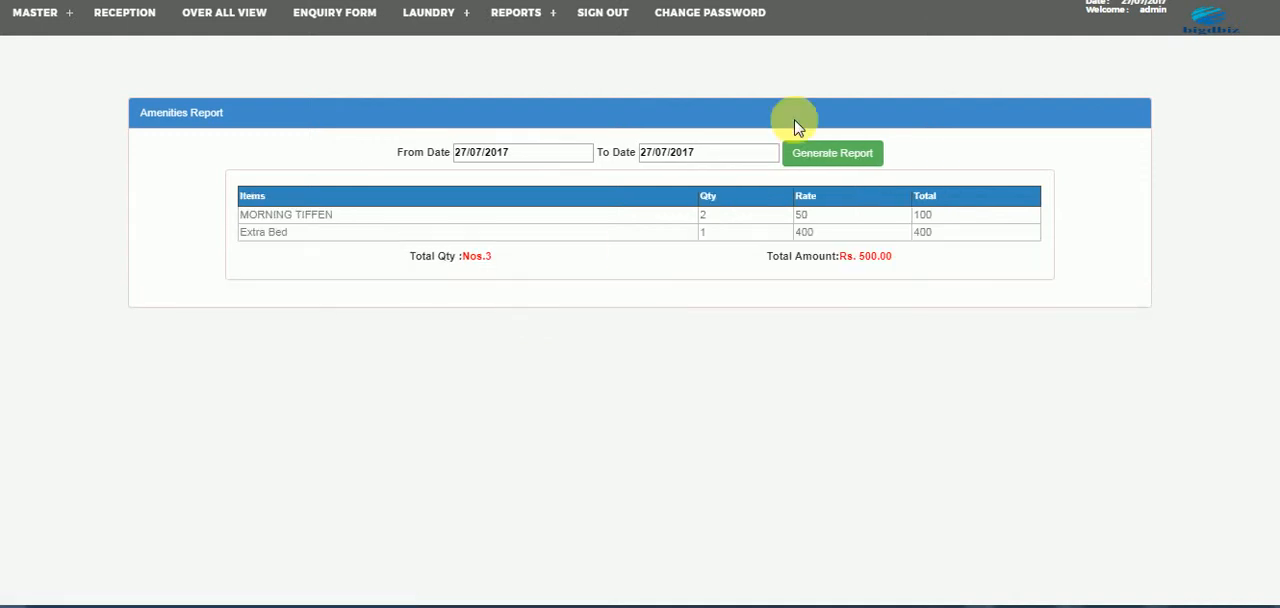
{"action": "left_click", "coordinate": [518, 13]}
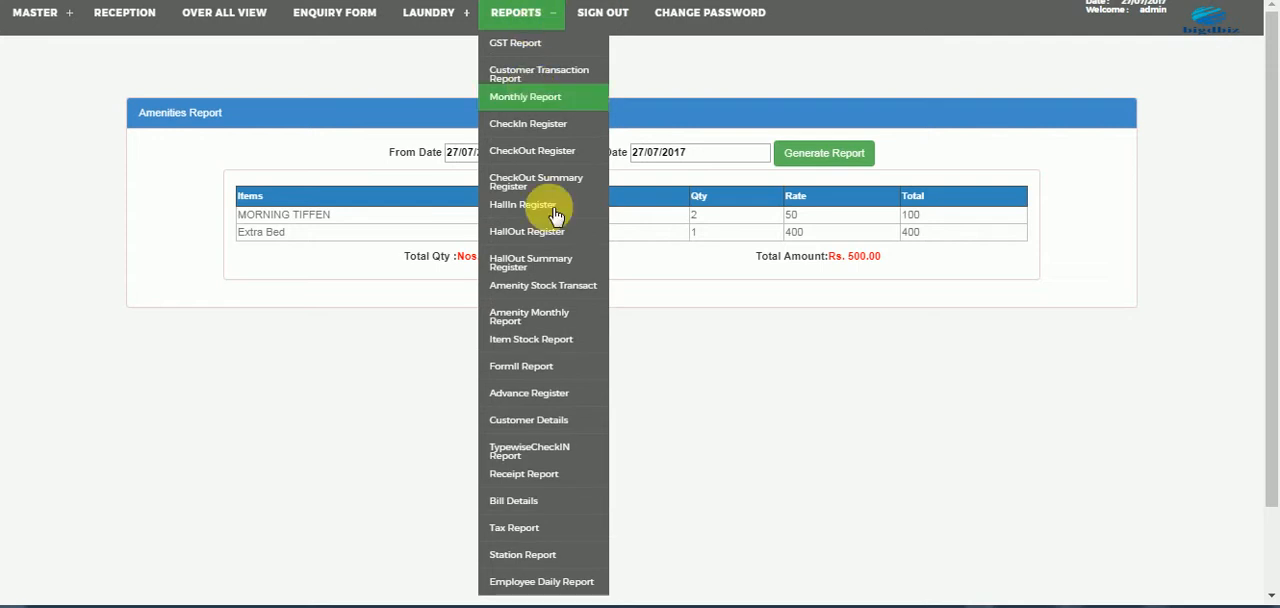
{"action": "left_click", "coordinate": [524, 345]}
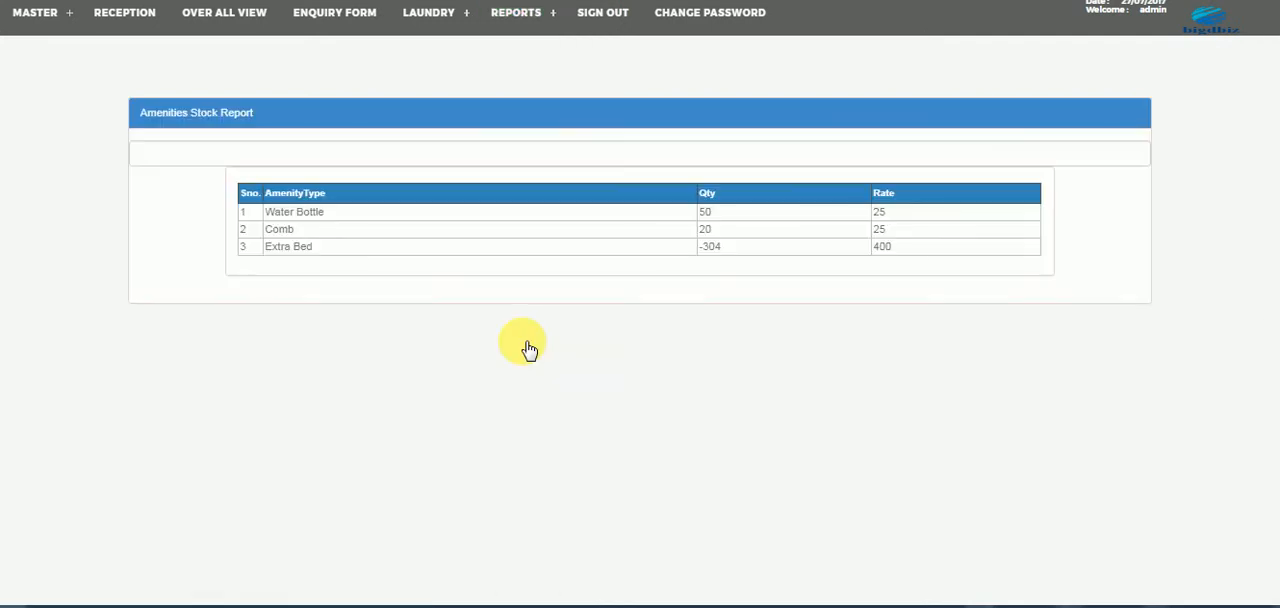
- Open the Form II report and show the calendar for its start date
{"action": "left_click", "coordinate": [538, 22]}
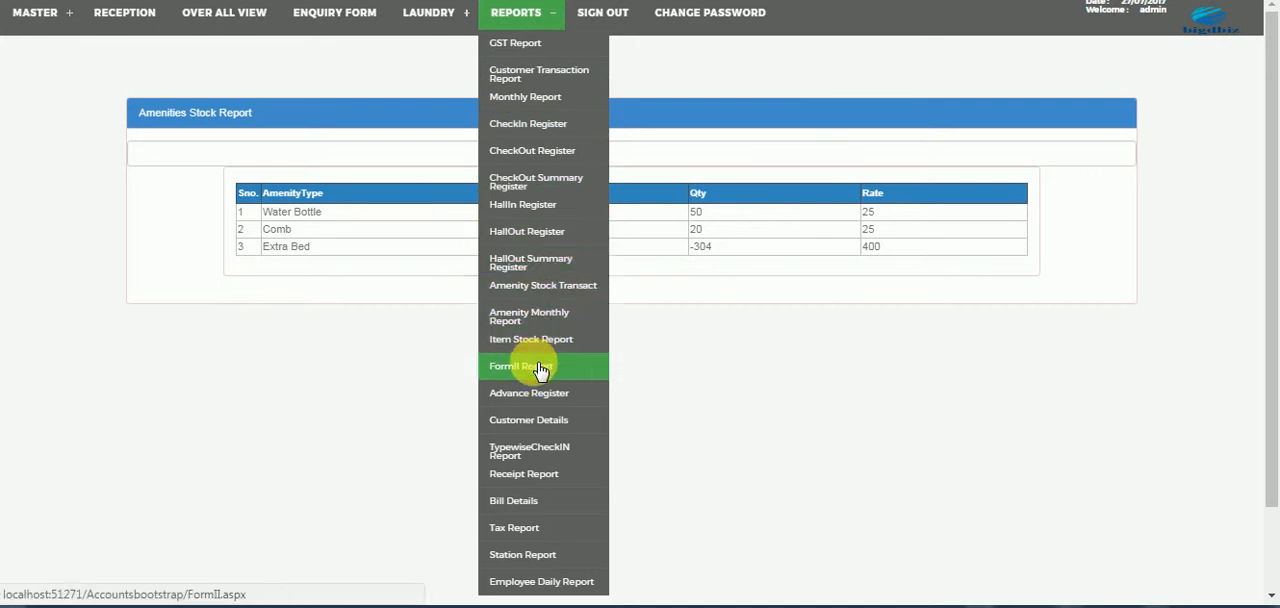
{"action": "left_click", "coordinate": [539, 371]}
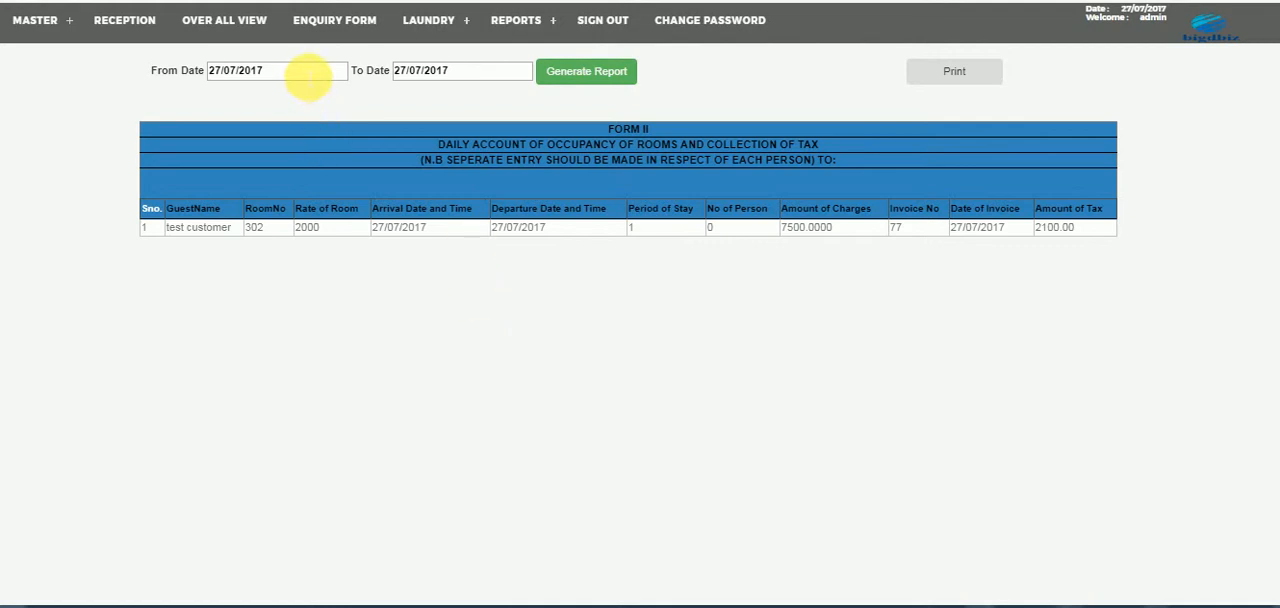
{"action": "left_click", "coordinate": [308, 74]}
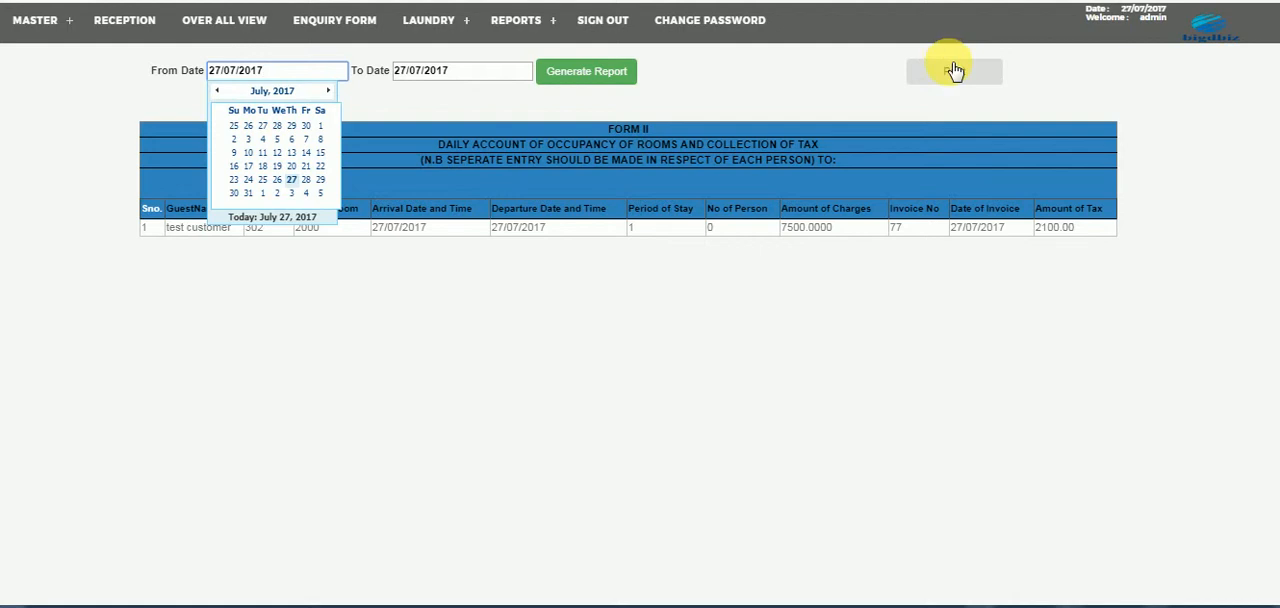
- Open the advance register and switch its room advance filter to invoice and back to datewise
{"action": "mouse_move", "coordinate": [557, 22]}
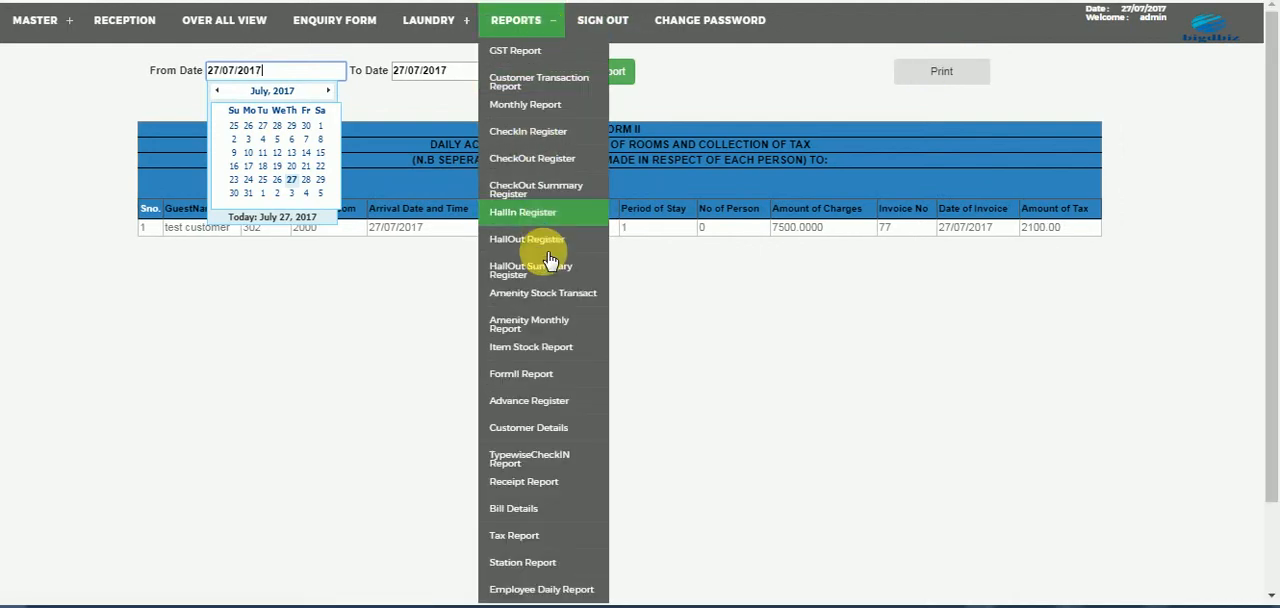
{"action": "left_click", "coordinate": [539, 402]}
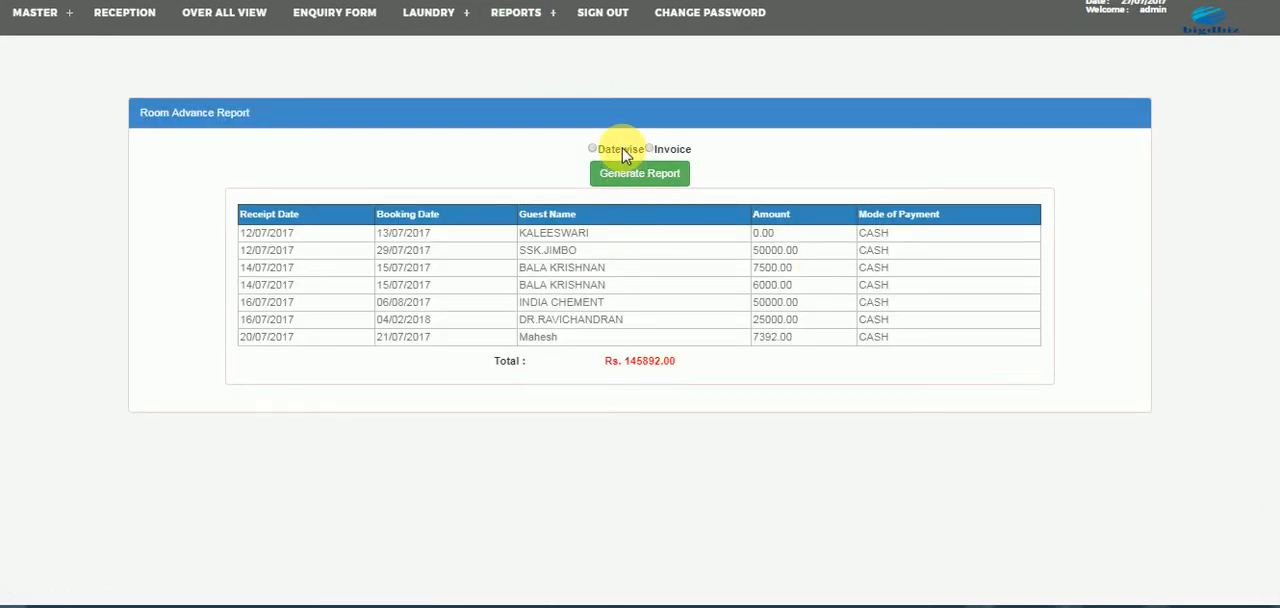
{"action": "left_click", "coordinate": [658, 155]}
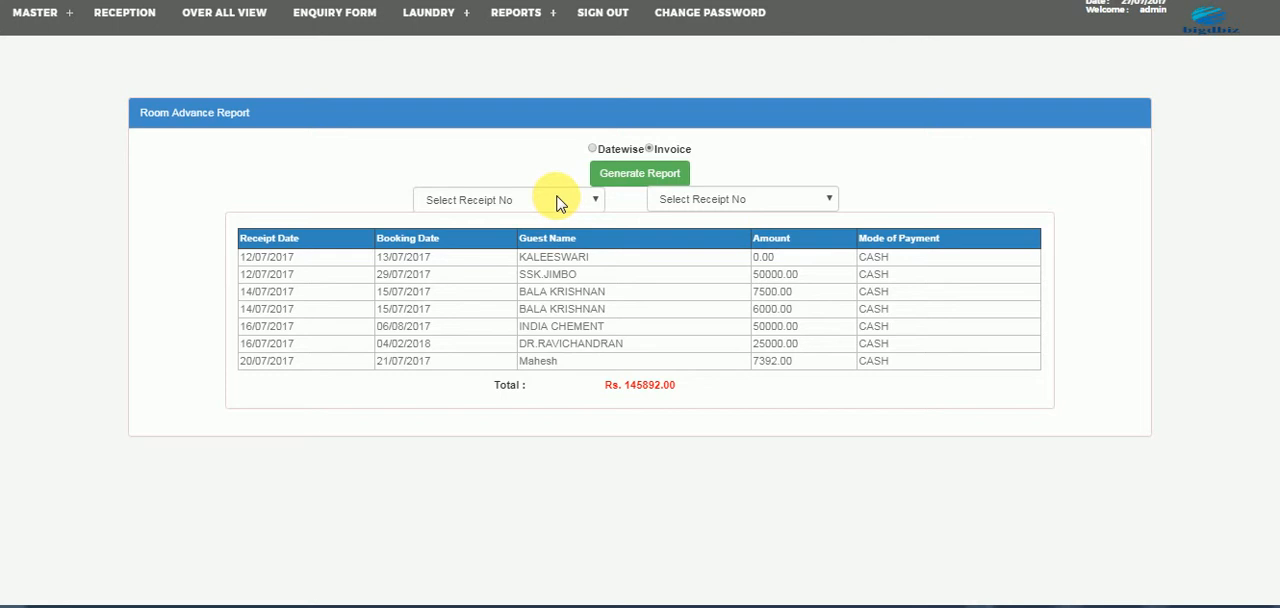
{"action": "left_click", "coordinate": [606, 152]}
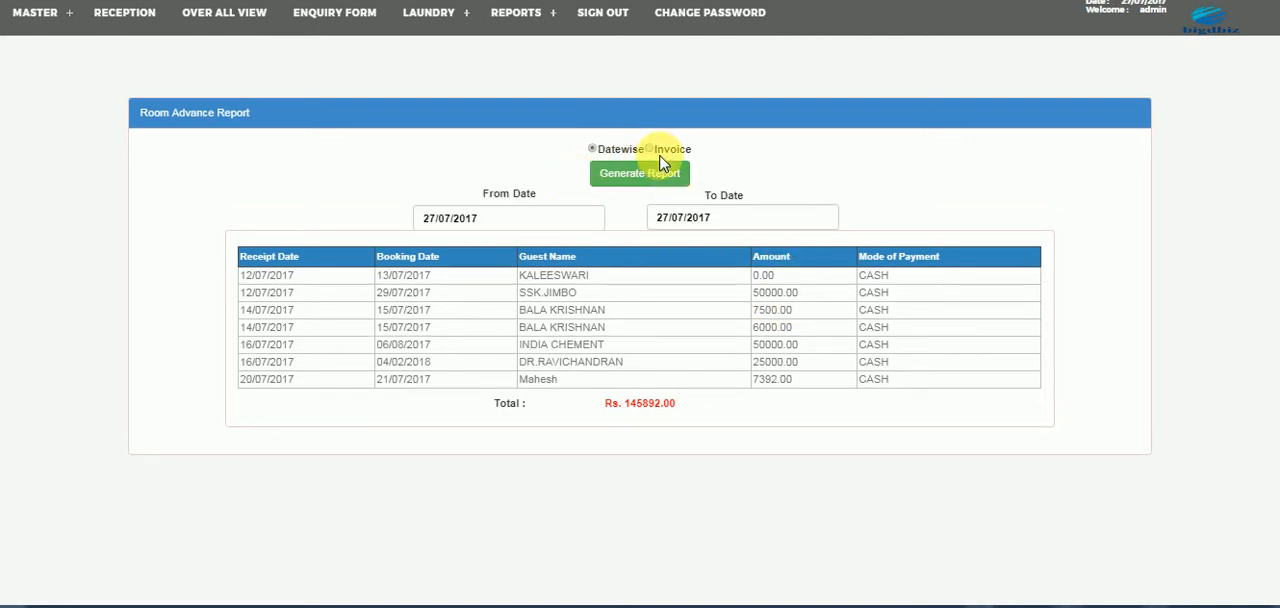
- View the customer details report and the receipt report
{"action": "left_click", "coordinate": [518, 14]}
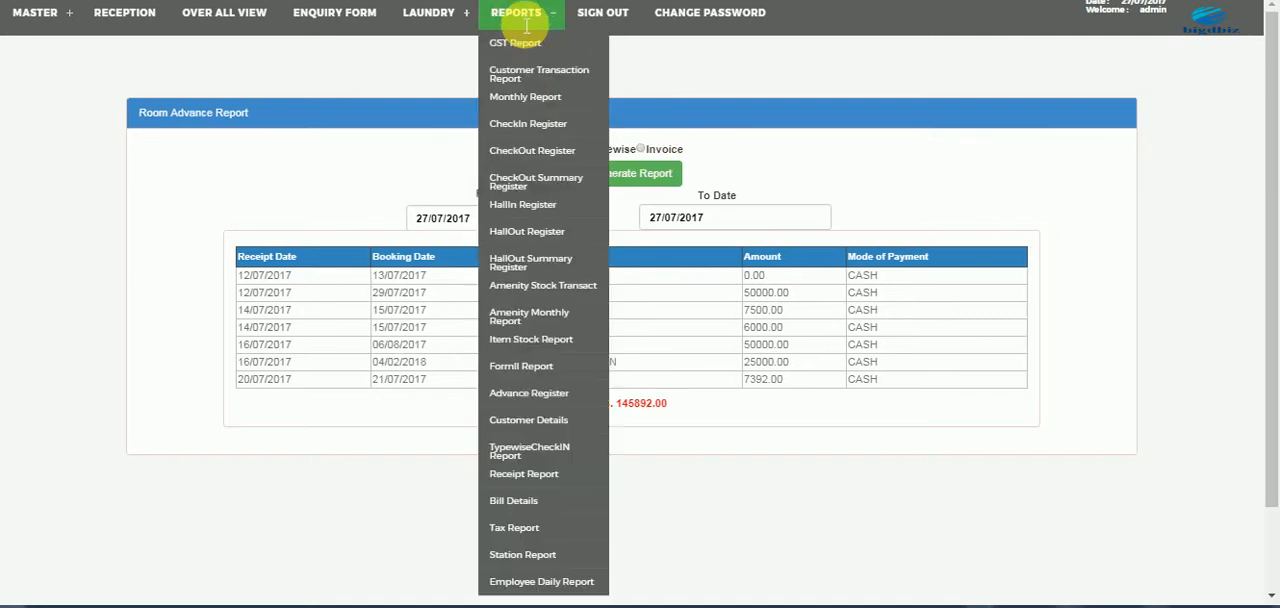
{"action": "left_click", "coordinate": [535, 421]}
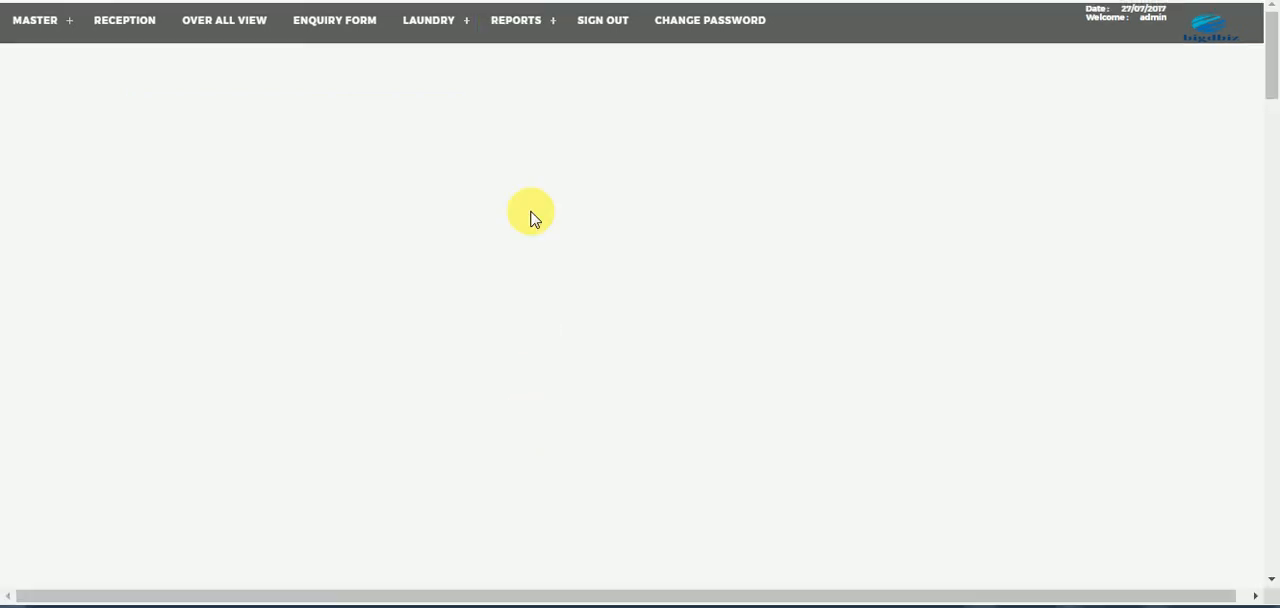
{"action": "left_click", "coordinate": [540, 21]}
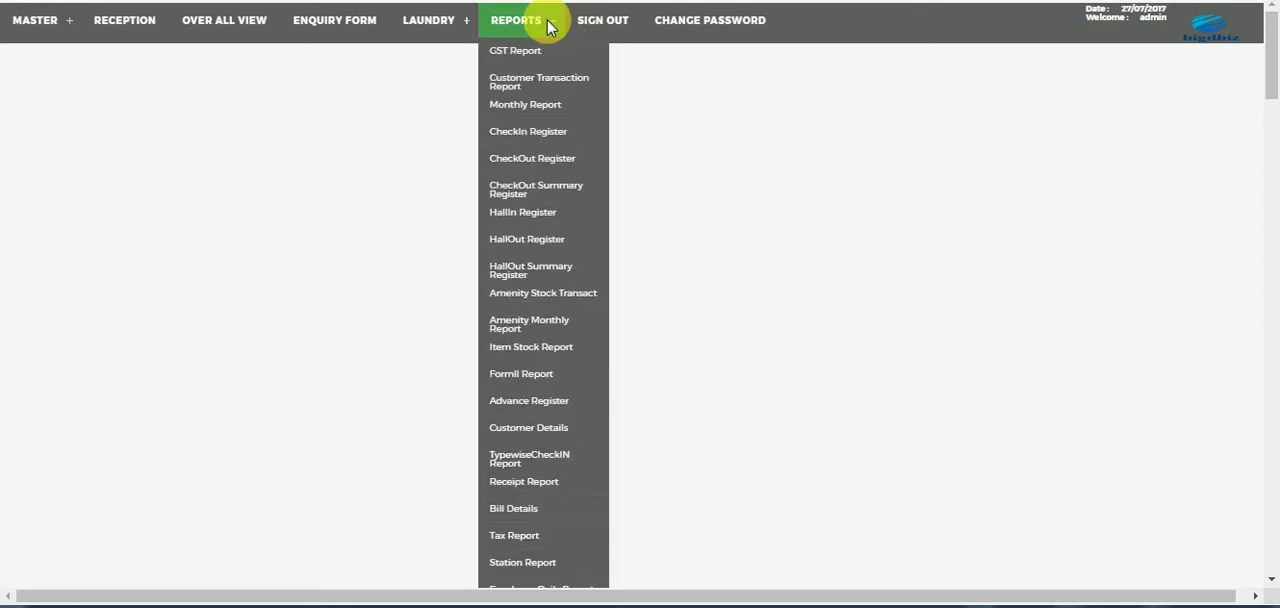
{"action": "left_click", "coordinate": [527, 484]}
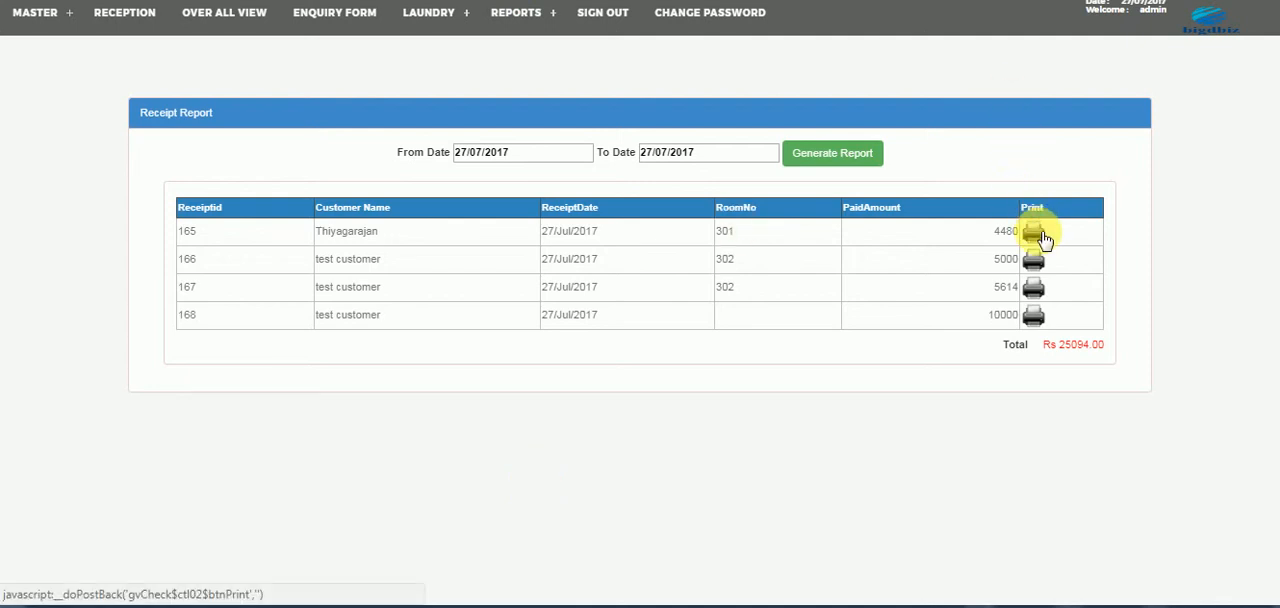
- Open the bill details and try to print the room 302 bill in the last row of the bill summary
{"action": "mouse_move", "coordinate": [470, 28]}
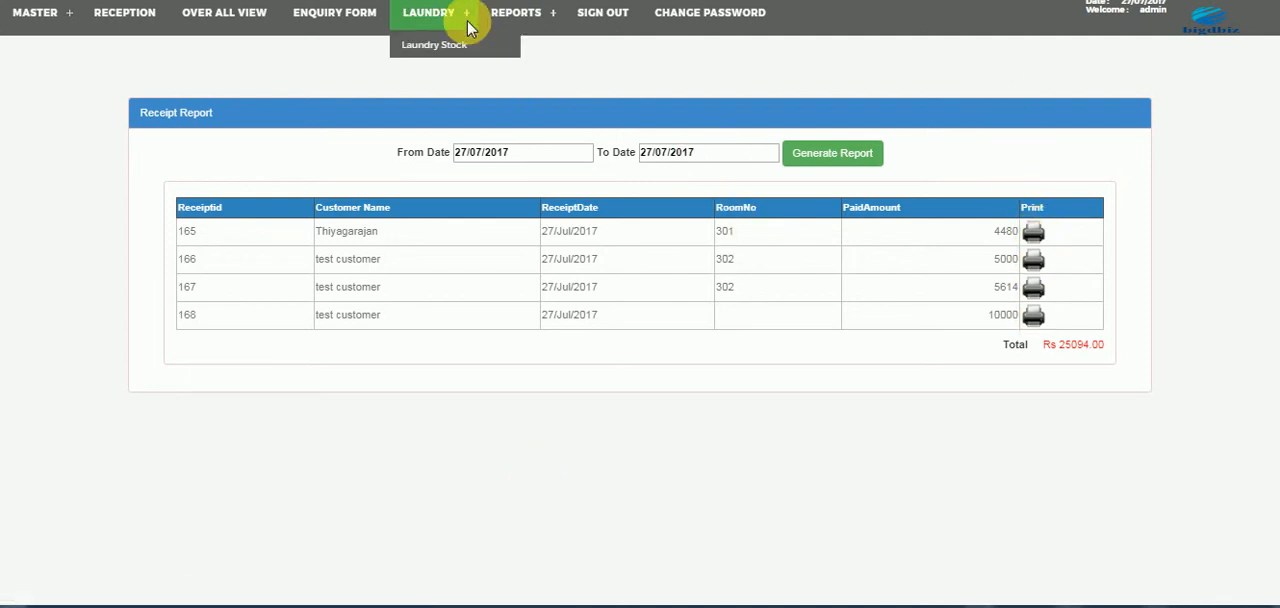
{"action": "mouse_move", "coordinate": [514, 17]}
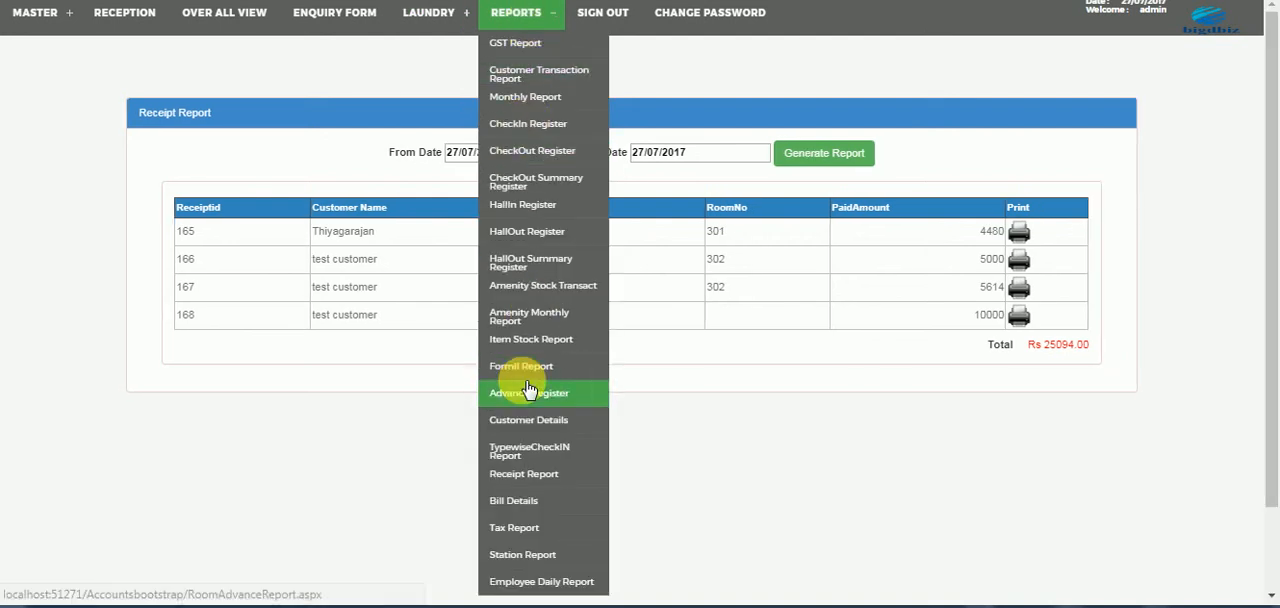
{"action": "left_click", "coordinate": [513, 500]}
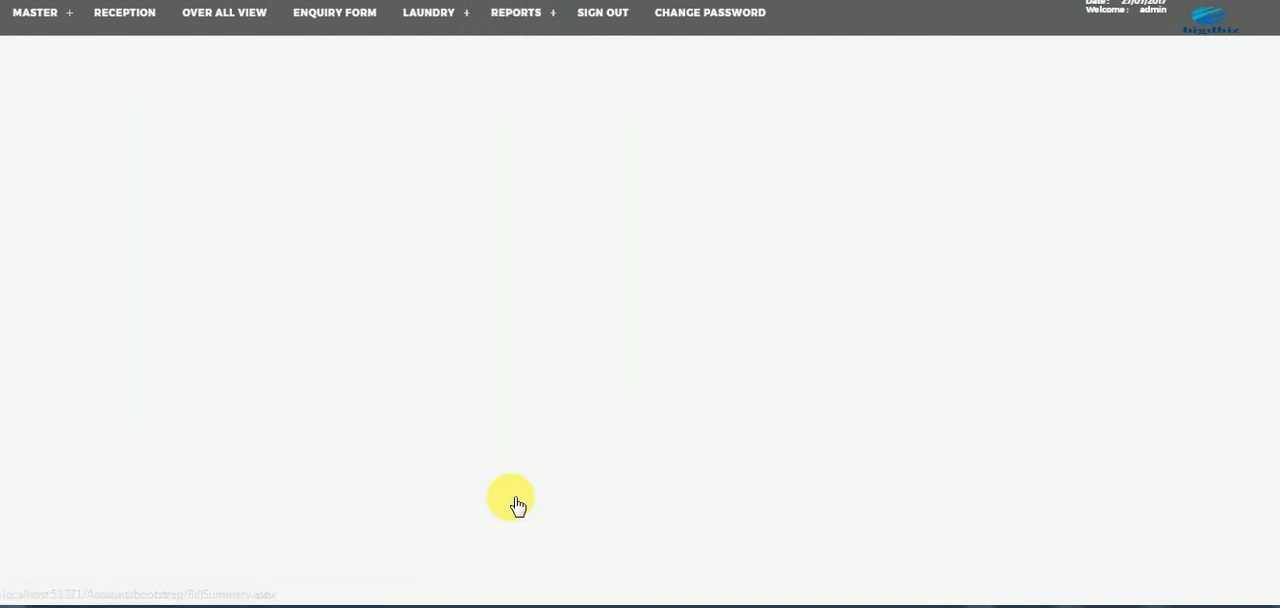
{"action": "left_click_drag", "start_coordinate": [1277, 57], "coordinate": [1266, 385]}
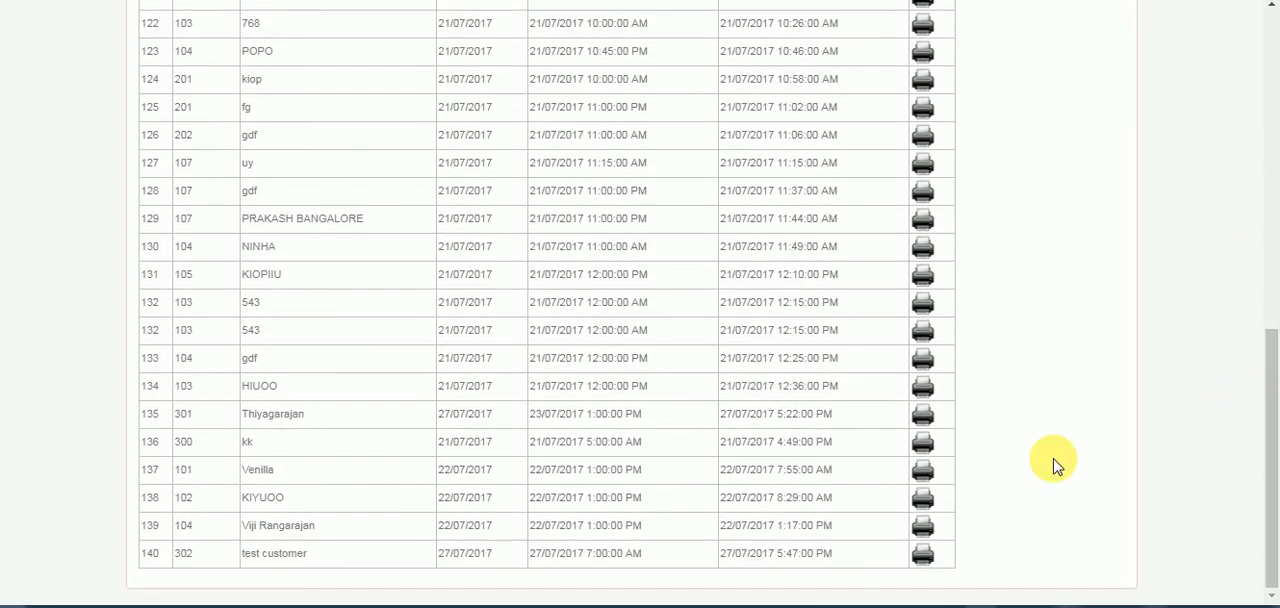
{"action": "left_click", "coordinate": [929, 557]}
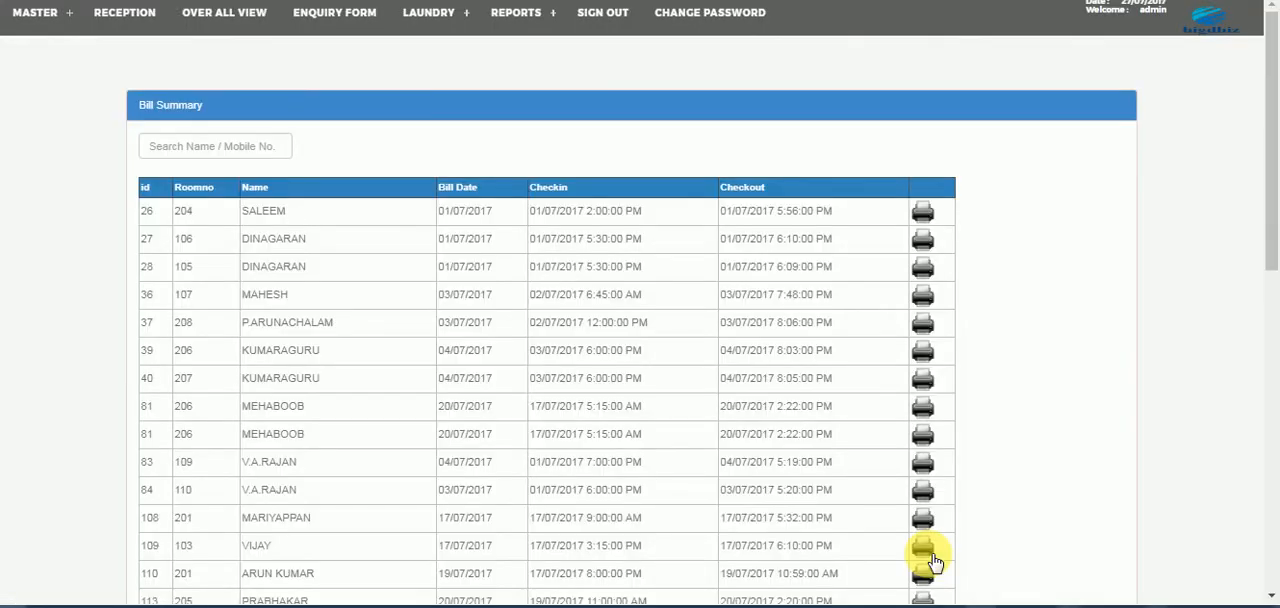
{"action": "left_click", "coordinate": [1127, 1]}
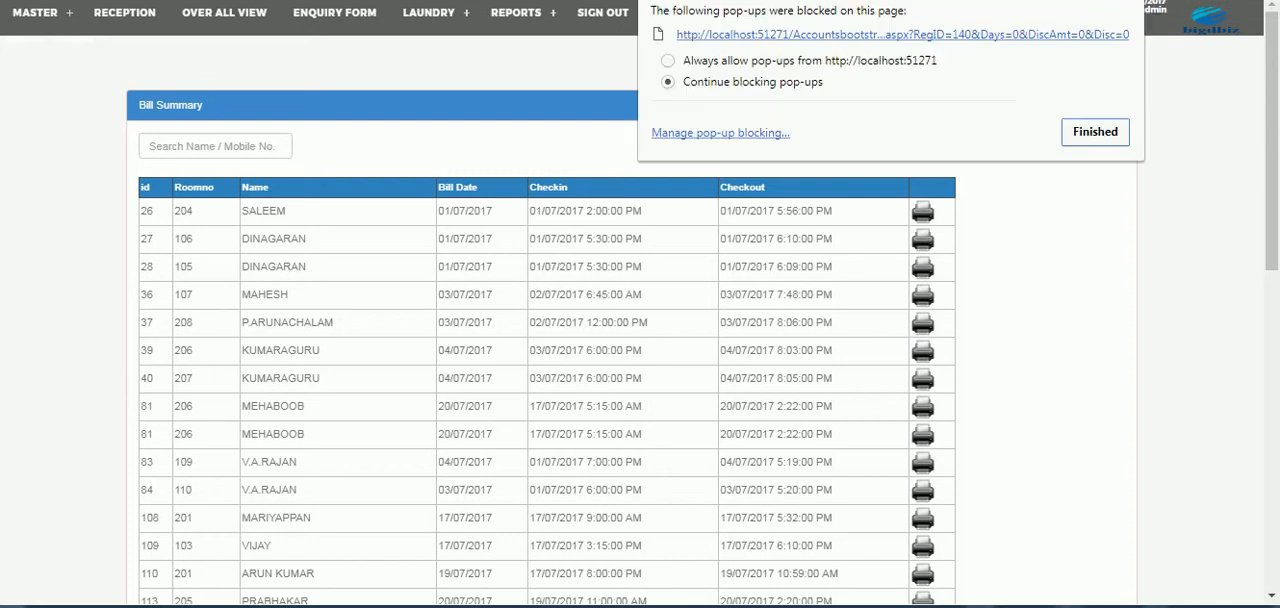
{"action": "left_click", "coordinate": [878, 60]}
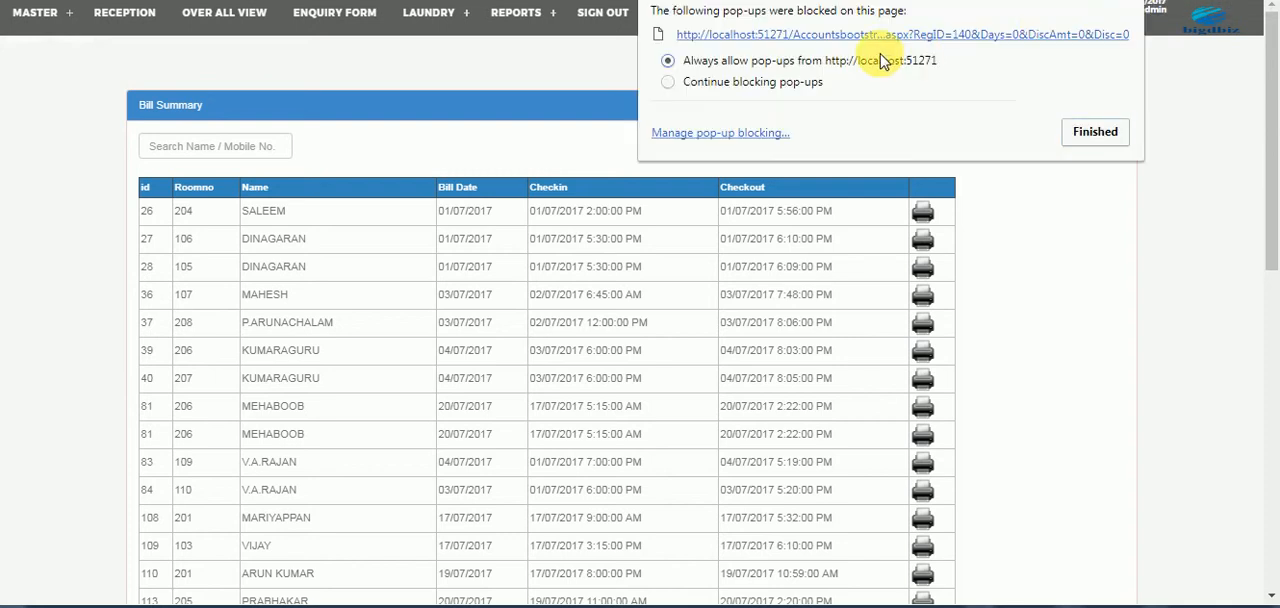
{"action": "left_click", "coordinate": [1165, 142]}
- Open the printable bill for entry 140 in room 302 and look over its charges
{"action": "left_click_drag", "start_coordinate": [1272, 122], "coordinate": [1270, 535]}
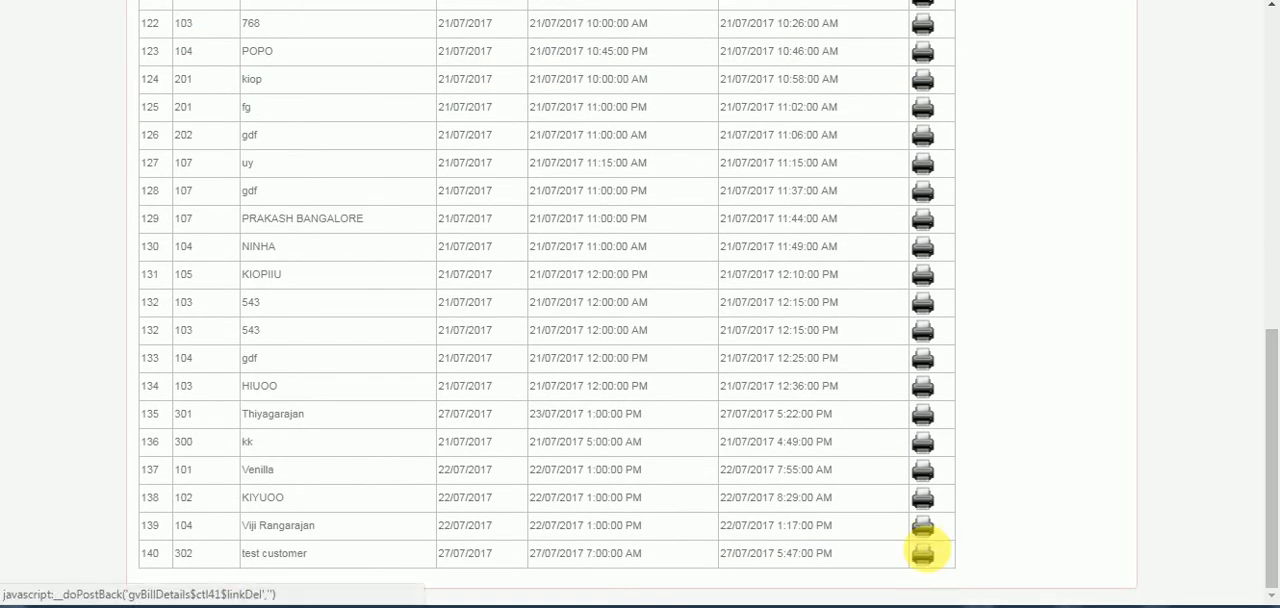
{"action": "left_click", "coordinate": [927, 553]}
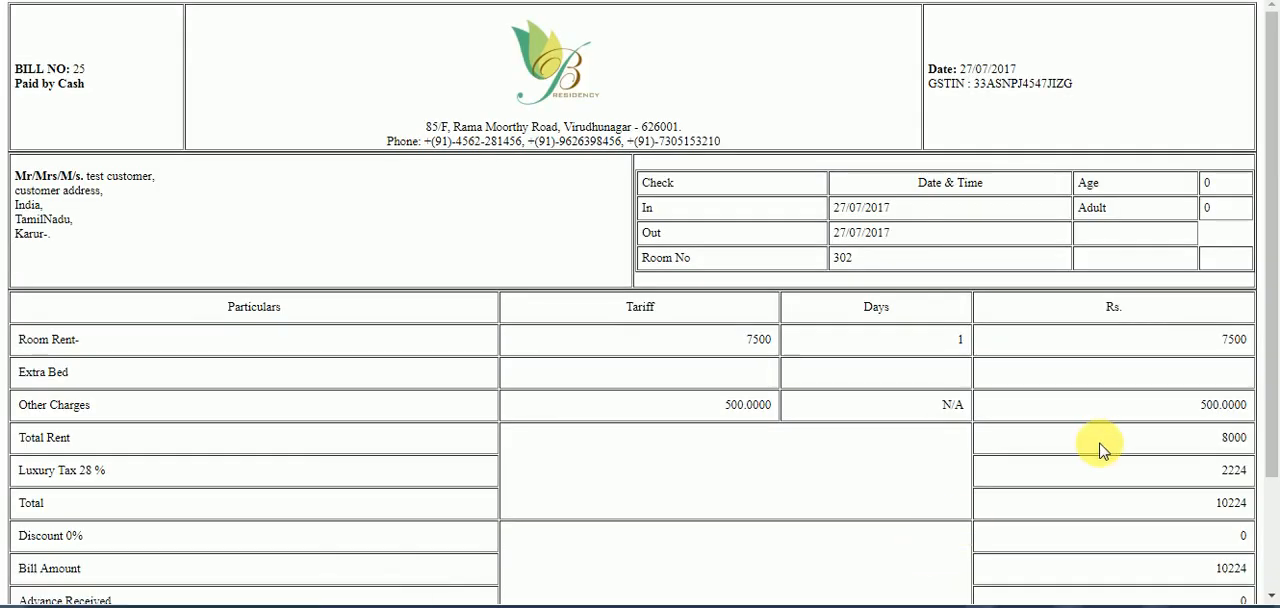
{"action": "left_click_drag", "start_coordinate": [1262, 250], "coordinate": [1268, 105]}
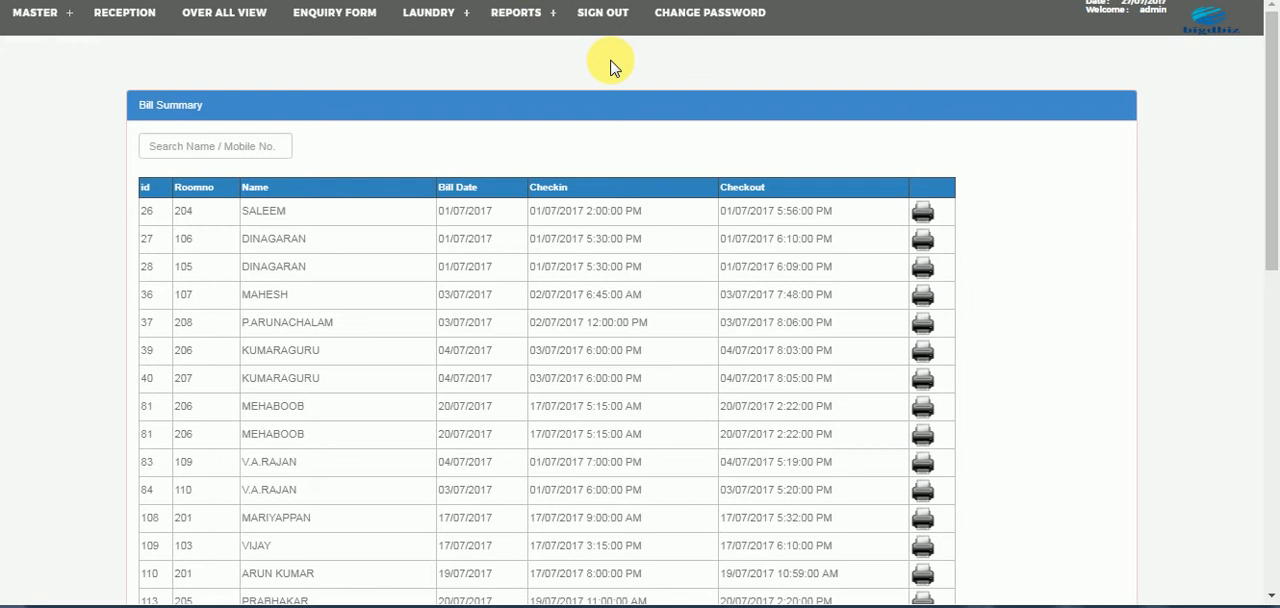
- Open the tax report and the station report
{"action": "left_click", "coordinate": [515, 12]}
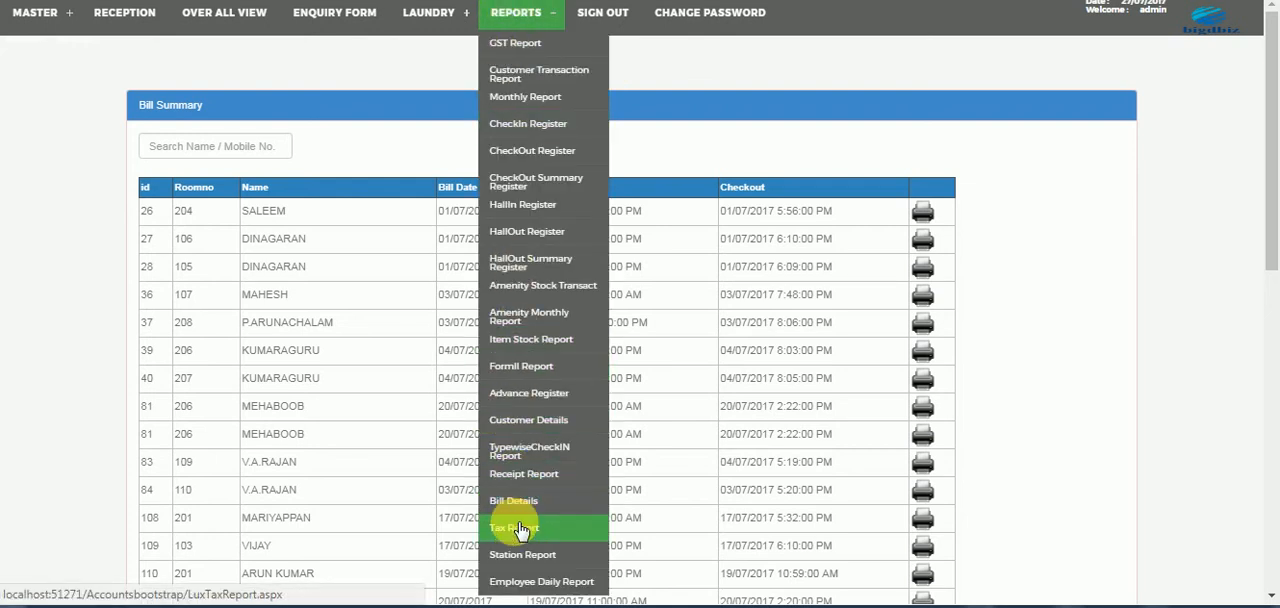
{"action": "left_click", "coordinate": [515, 527]}
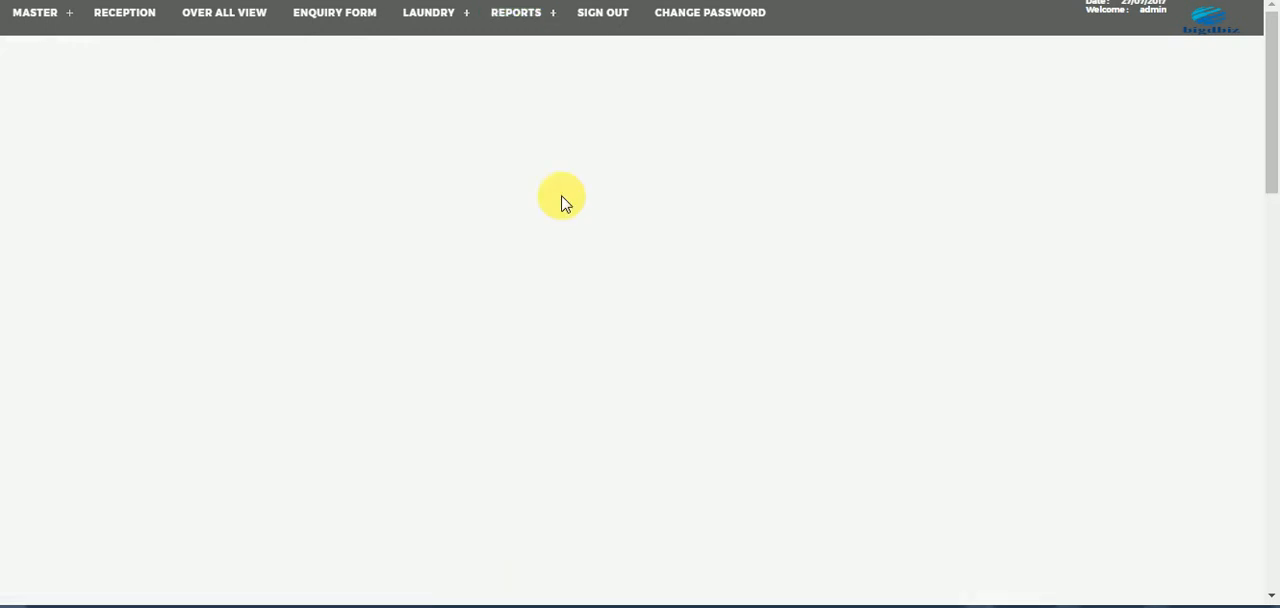
{"action": "left_click", "coordinate": [520, 14]}
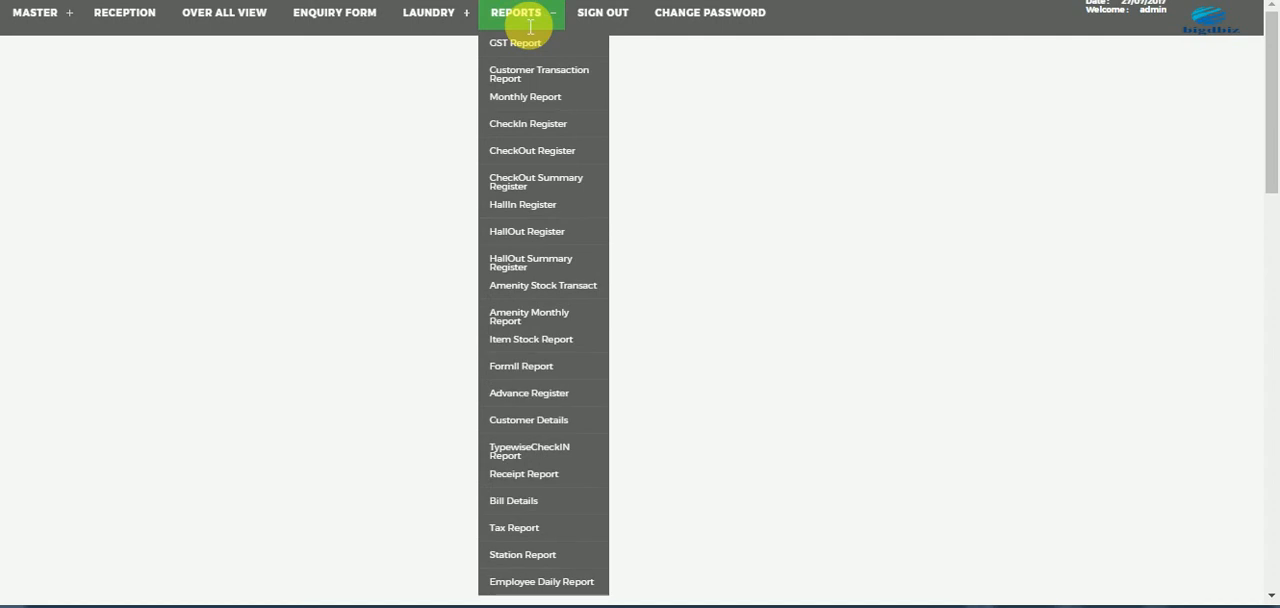
{"action": "left_click", "coordinate": [522, 556]}
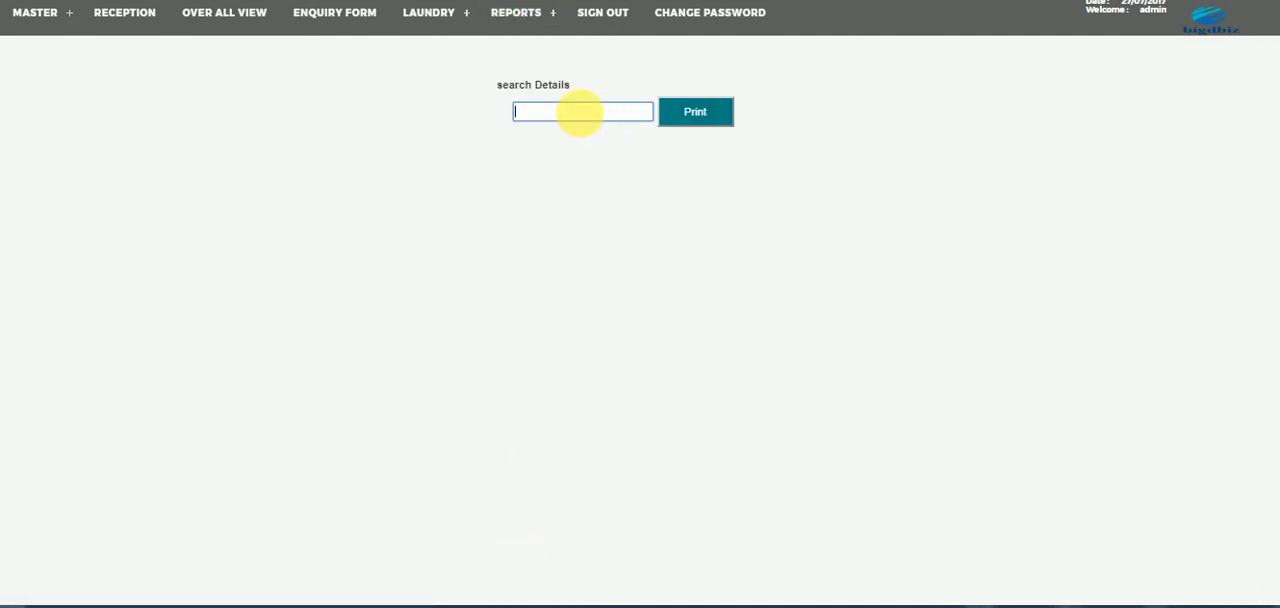
- Open the employee daily report and bring up the list of available reports again
{"action": "left_click", "coordinate": [522, 14]}
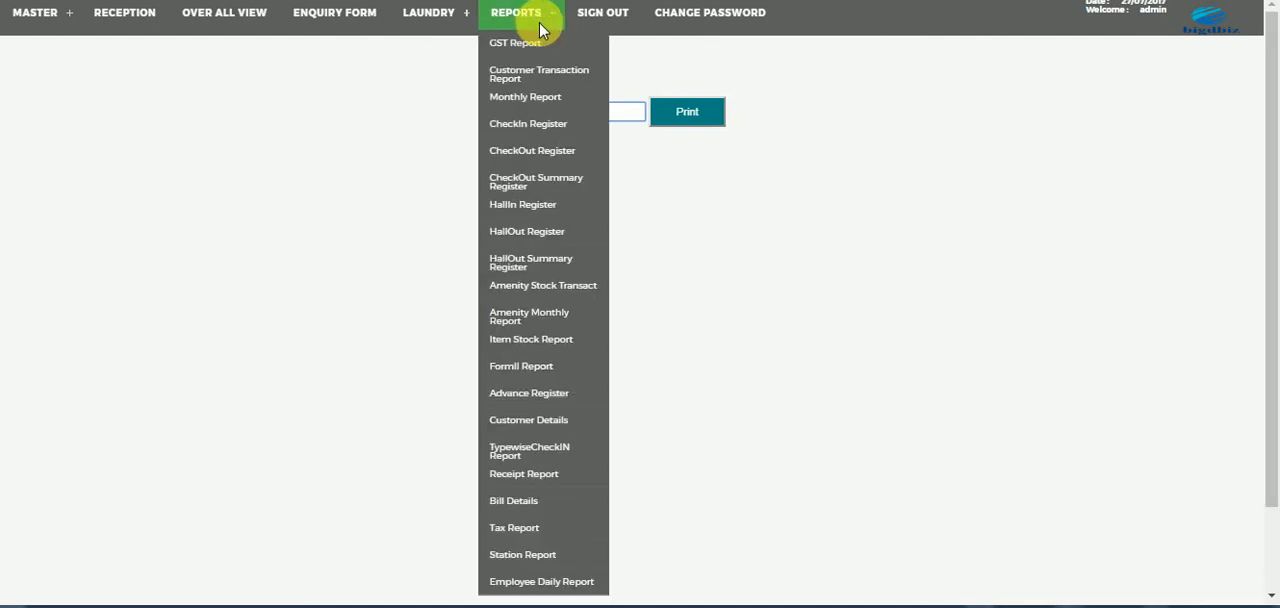
{"action": "left_click", "coordinate": [525, 584]}
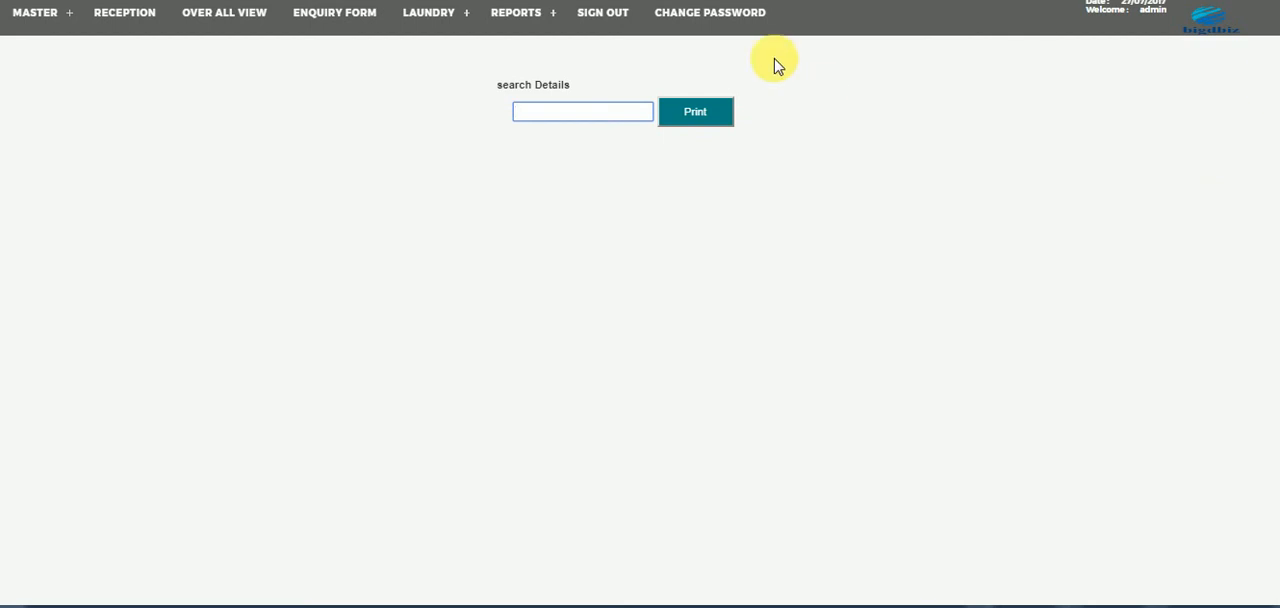
{"action": "left_click", "coordinate": [516, 13]}
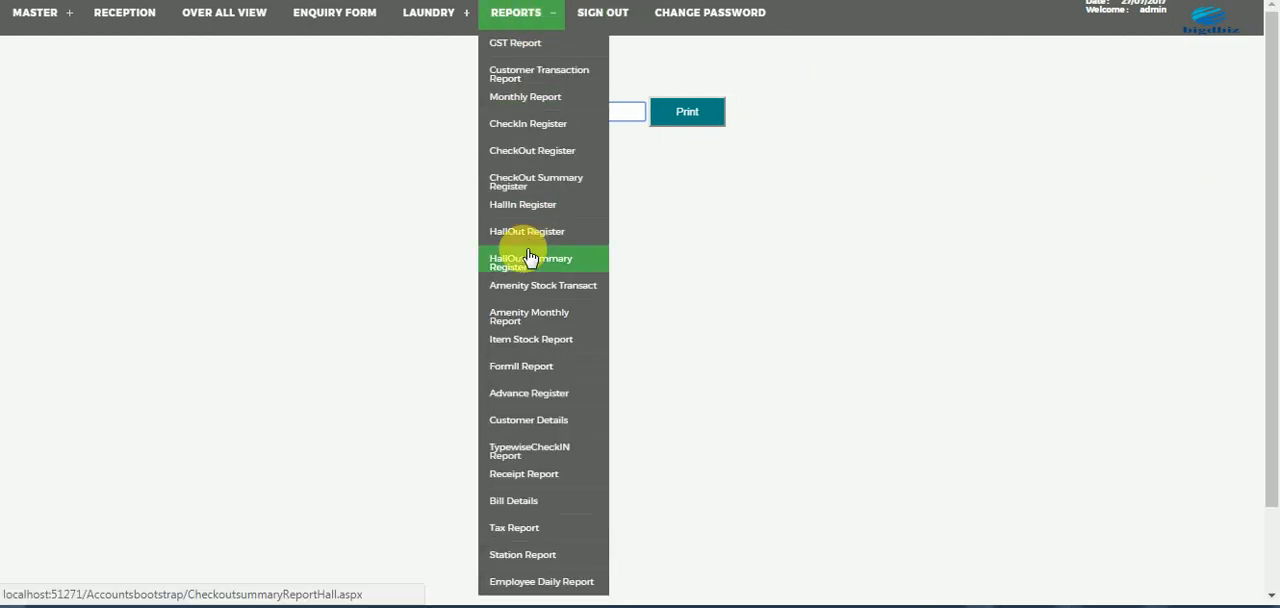